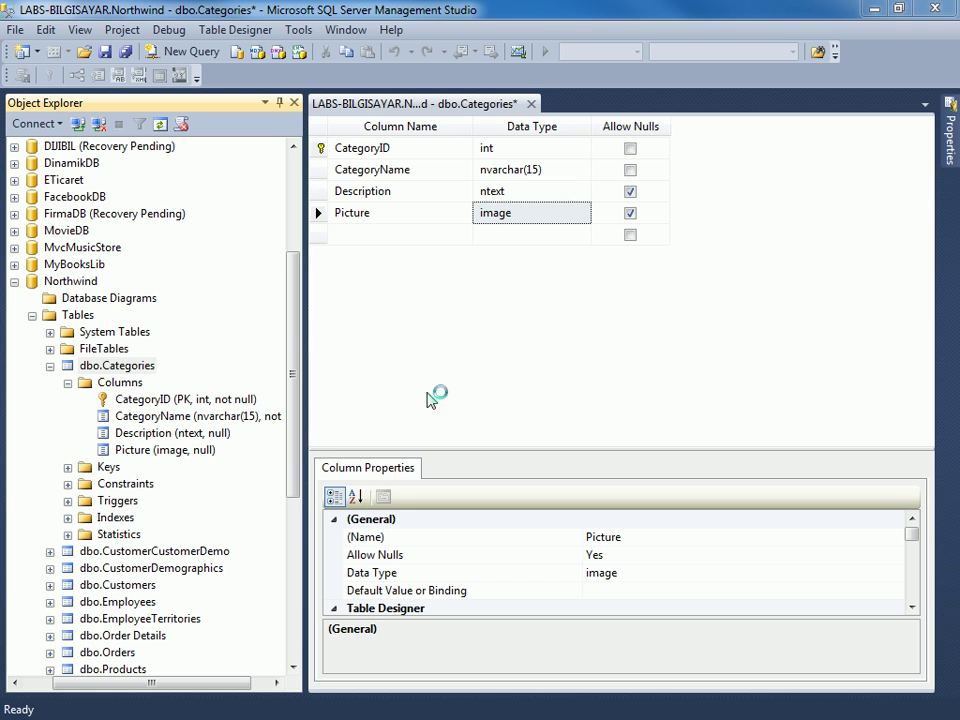
# Widen Object Explorer and close the dbo.Categories designer, discarding its unsaved changes.
pyautogui.moveTo(303, 325); pyautogui.dragTo(331, 326)
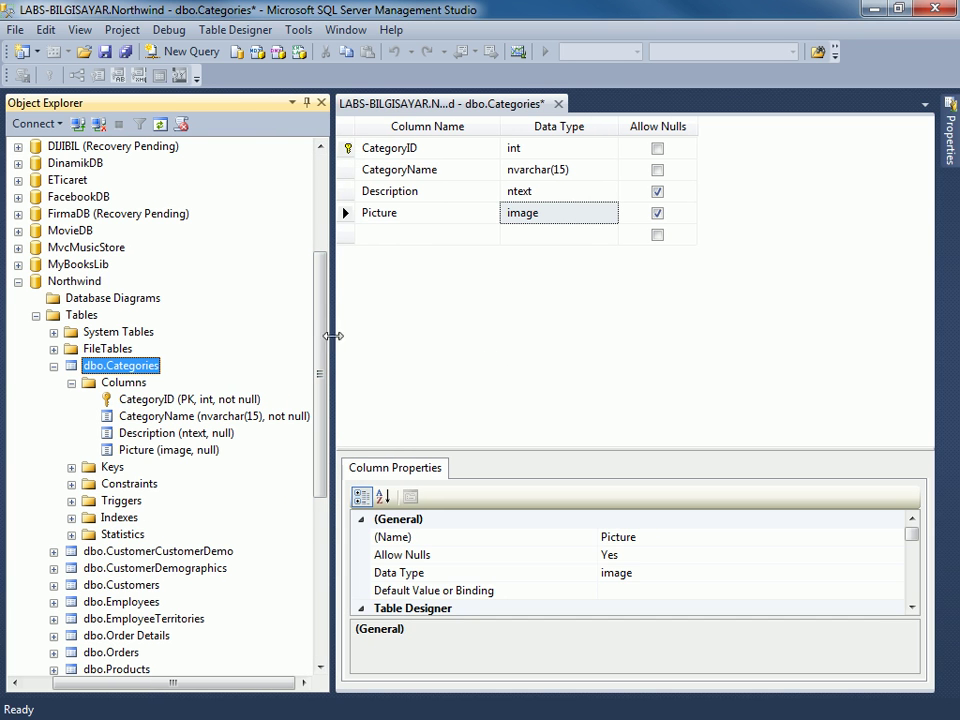
pyautogui.click(559, 105)
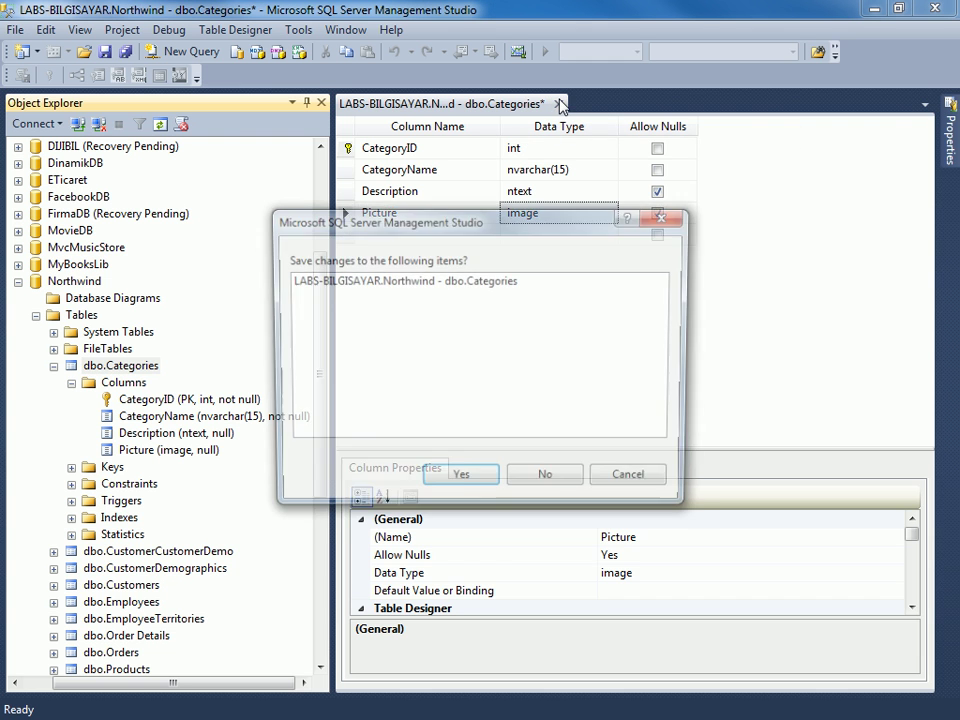
pyautogui.click(572, 482)
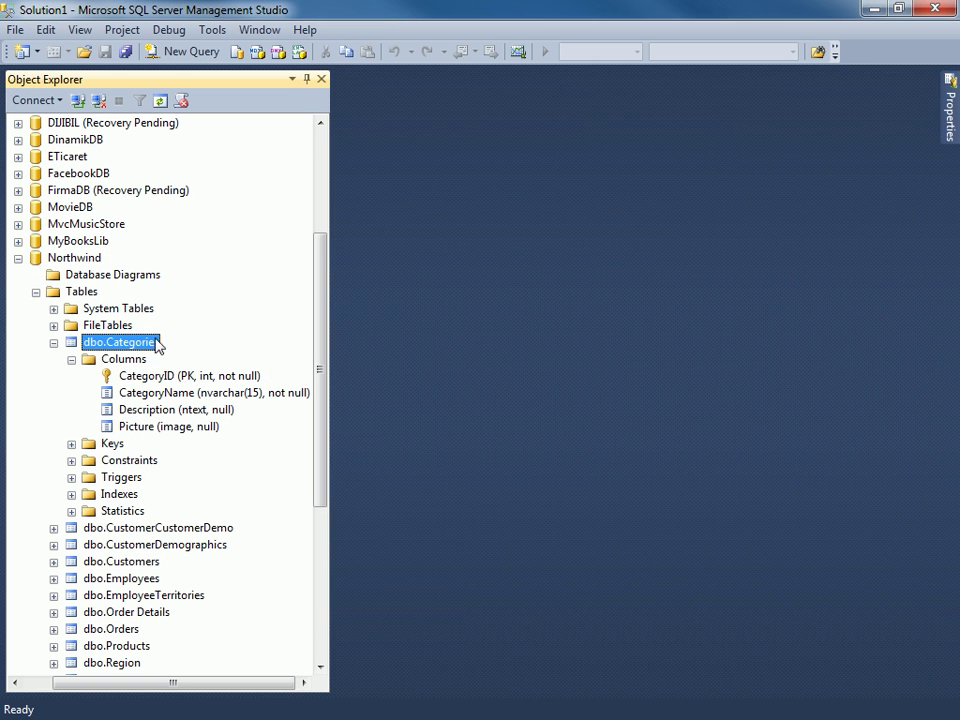
# Collapse dbo.Categories and open a new table design (Table_1) from Northwind's Tables folder.
pyautogui.click(54, 343)
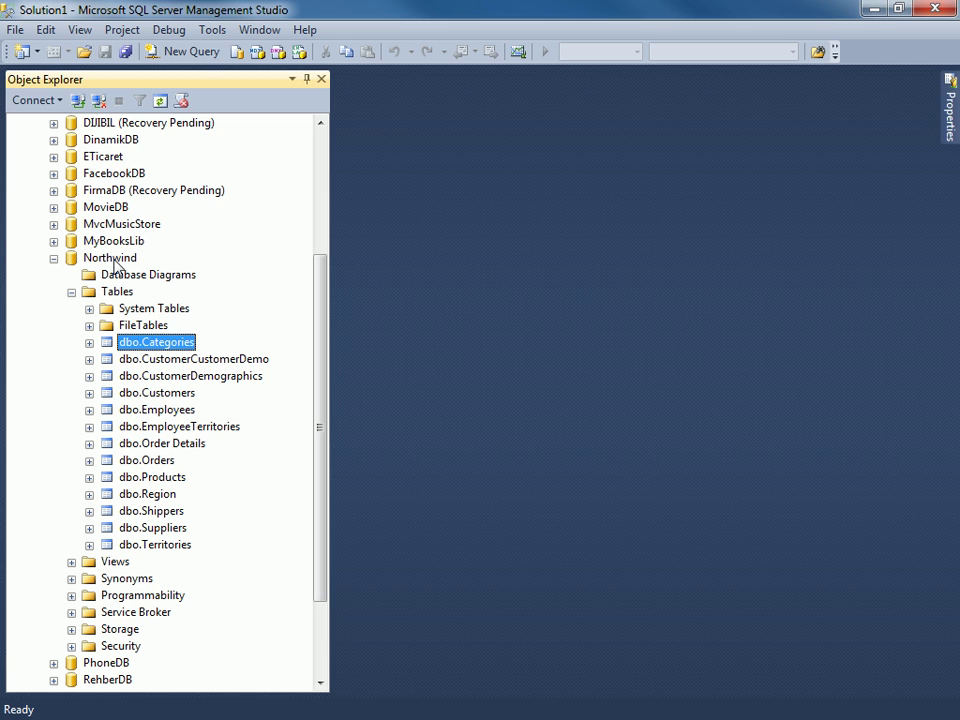
pyautogui.rightClick(115, 260)
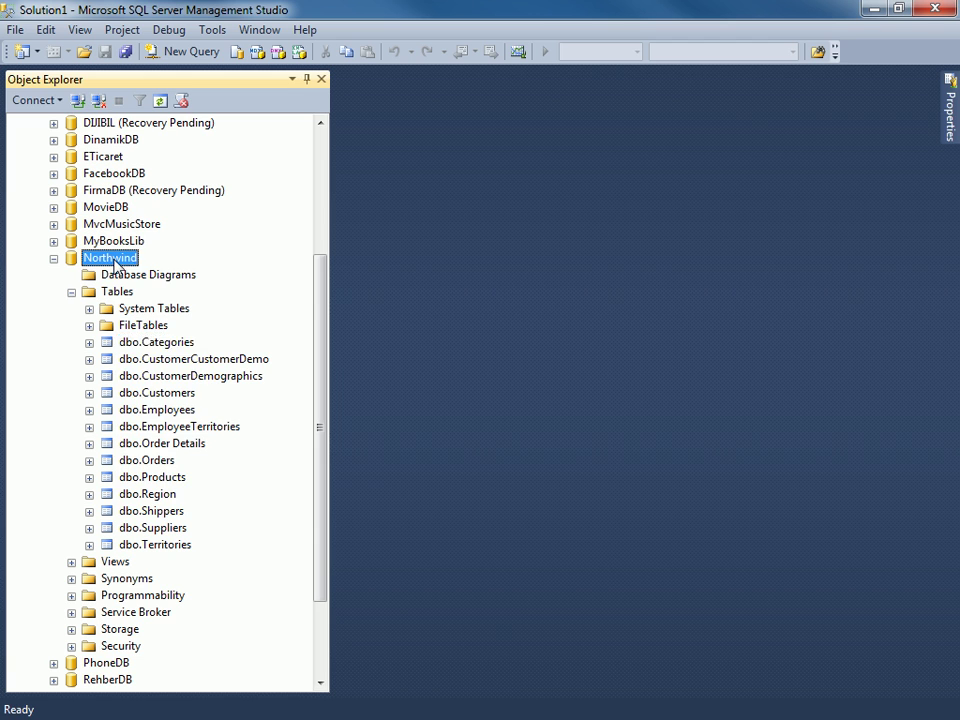
pyautogui.click(45, 326)
pyautogui.rightClick(123, 293)
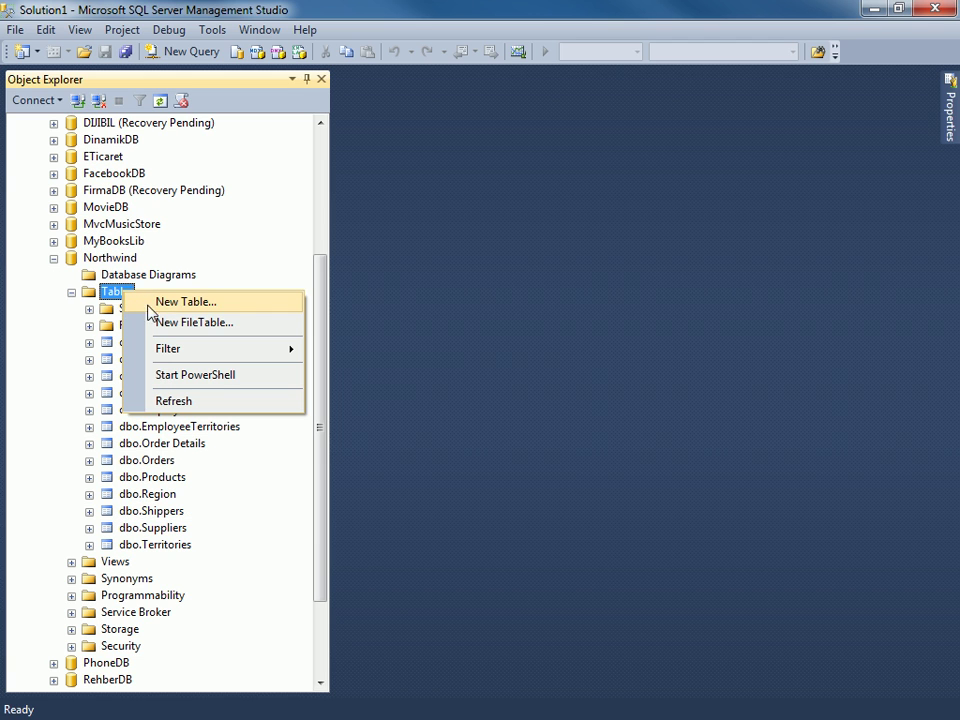
pyautogui.click(233, 308)
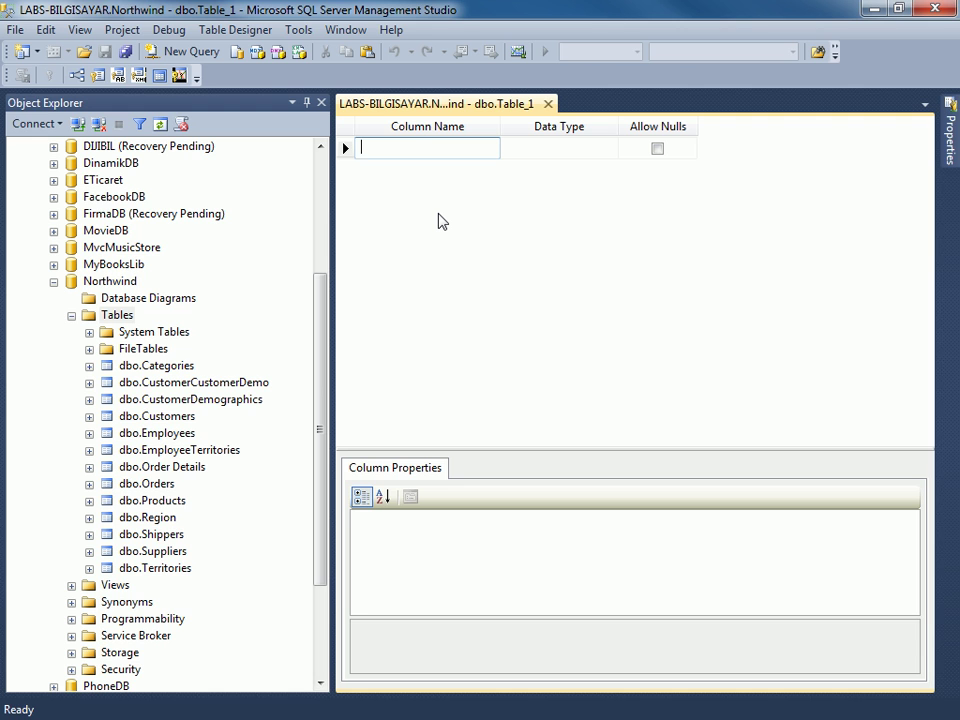
# Define the first column KullaniciID as int with Allow Nulls unchecked.
pyautogui.write('KullaniciID')
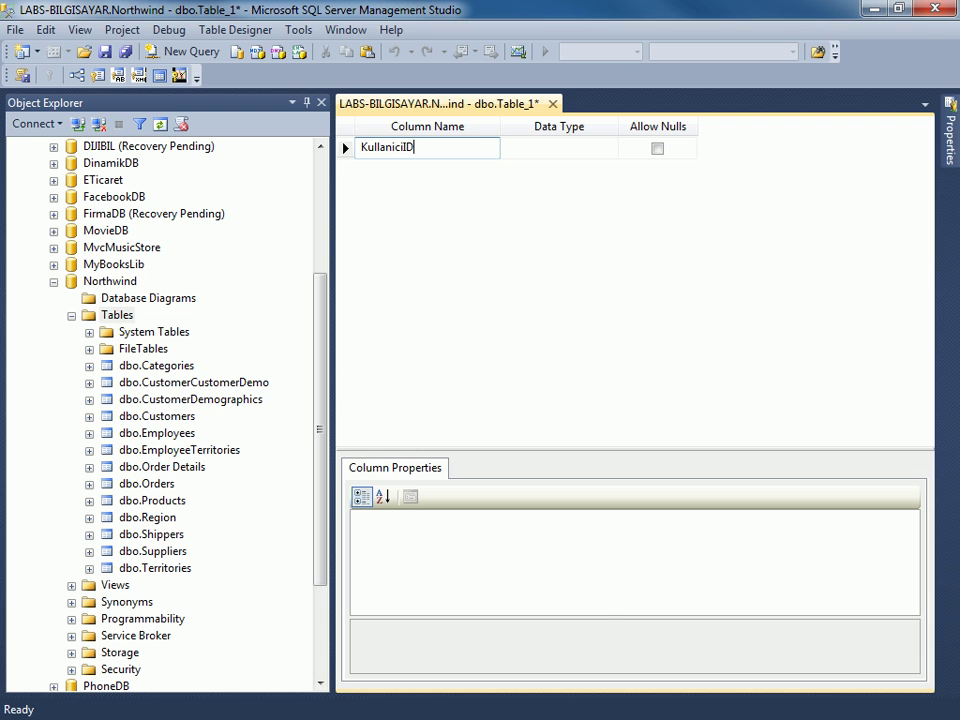
pyautogui.press('Tab')
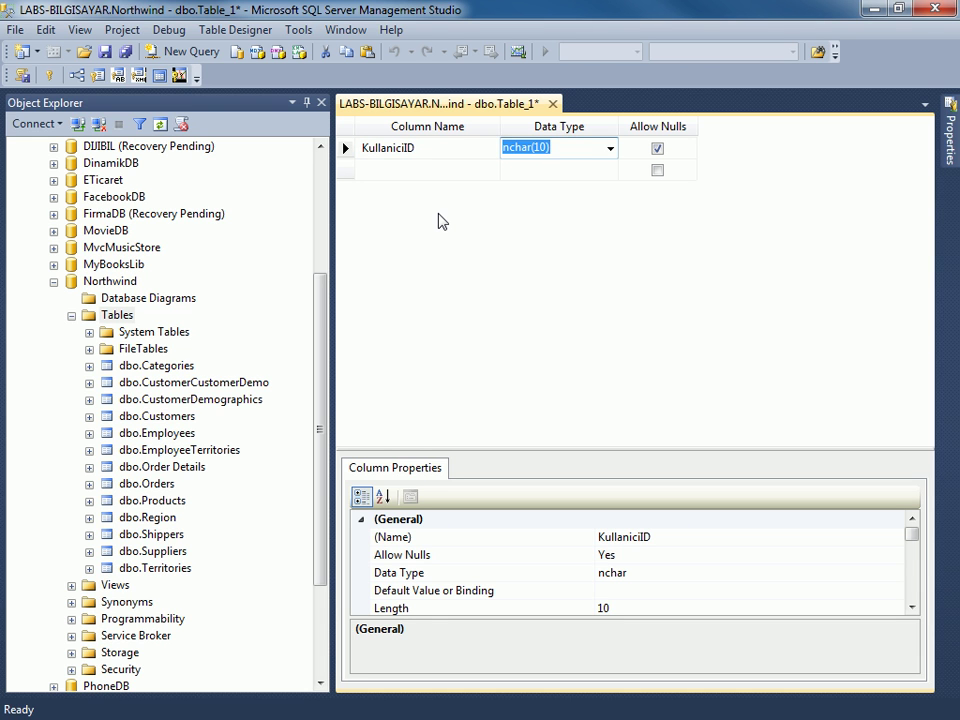
pyautogui.write('int')
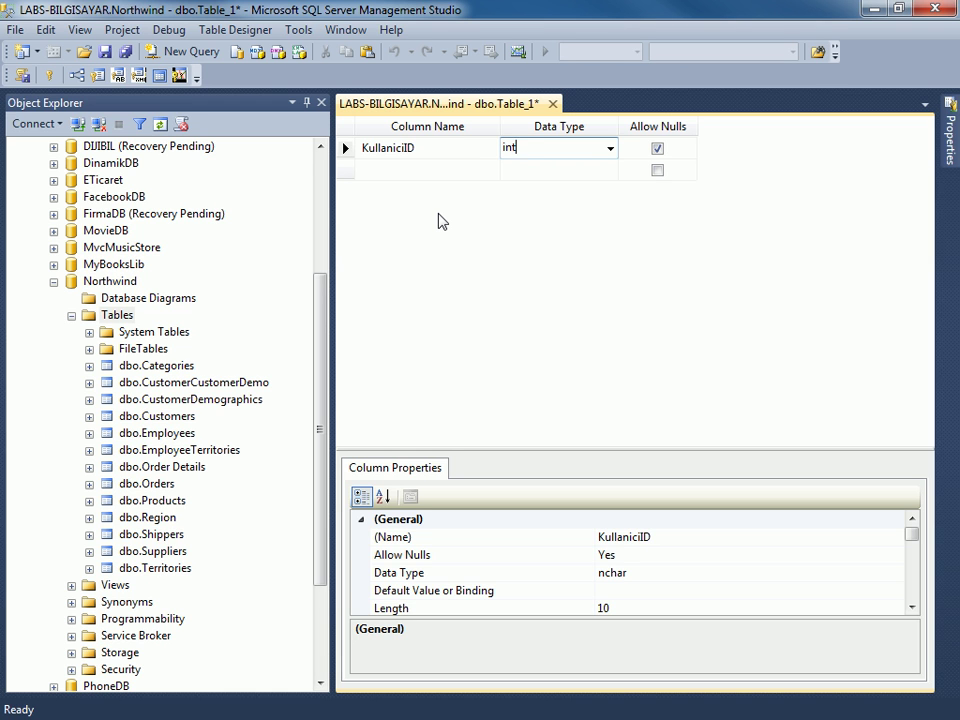
pyautogui.press('Down')
pyautogui.press('Up')
pyautogui.press('Tab')
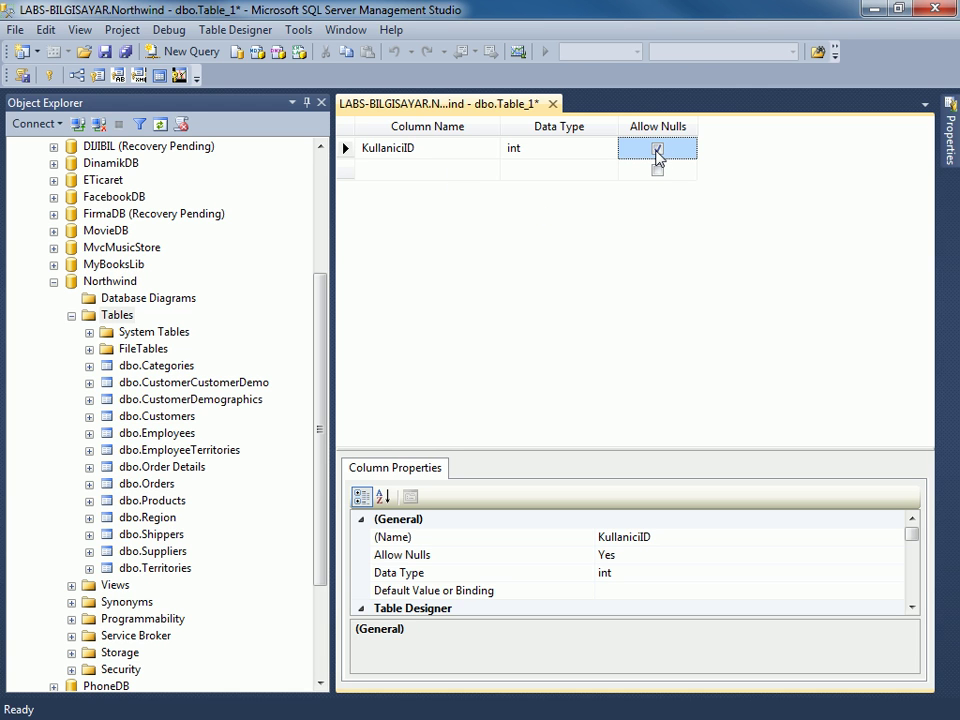
pyautogui.click(657, 150)
pyautogui.click(658, 150)
pyautogui.click(658, 150)
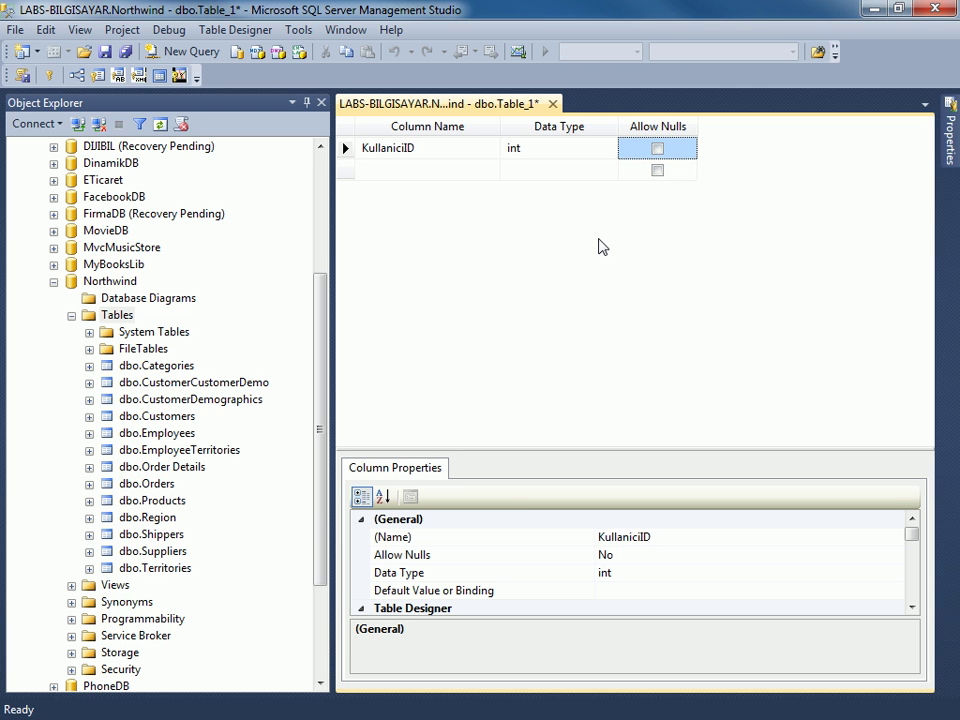
pyautogui.click(418, 170)
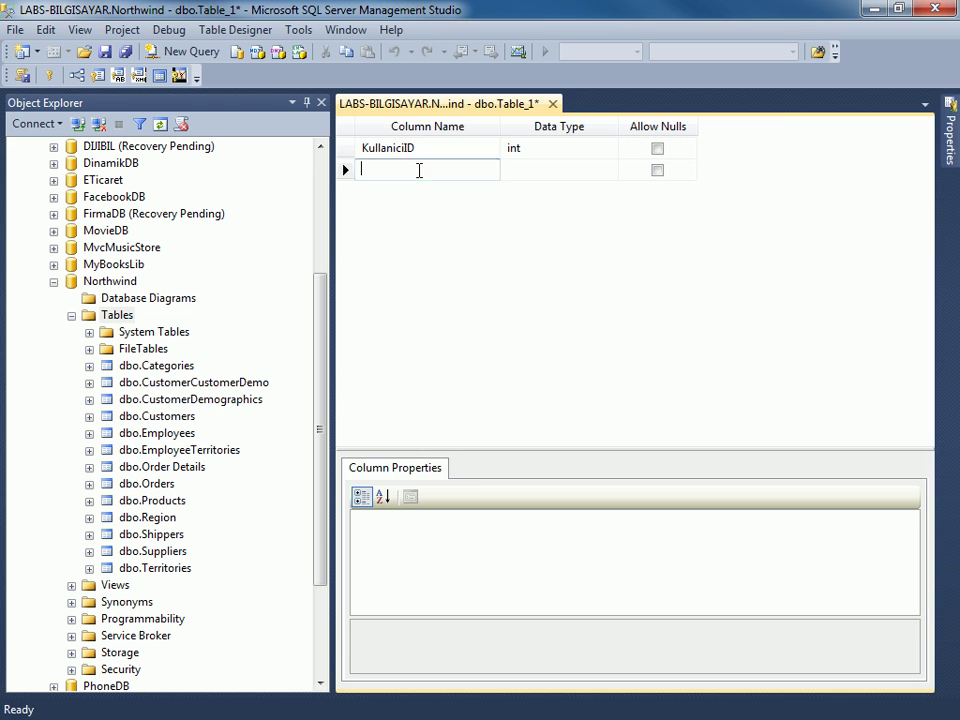
# Add non-nullable Ad and Soyad columns, both varchar(50).
pyautogui.write('Ad')
pyautogui.press('Tab')
pyautogui.write('varchar(50)')
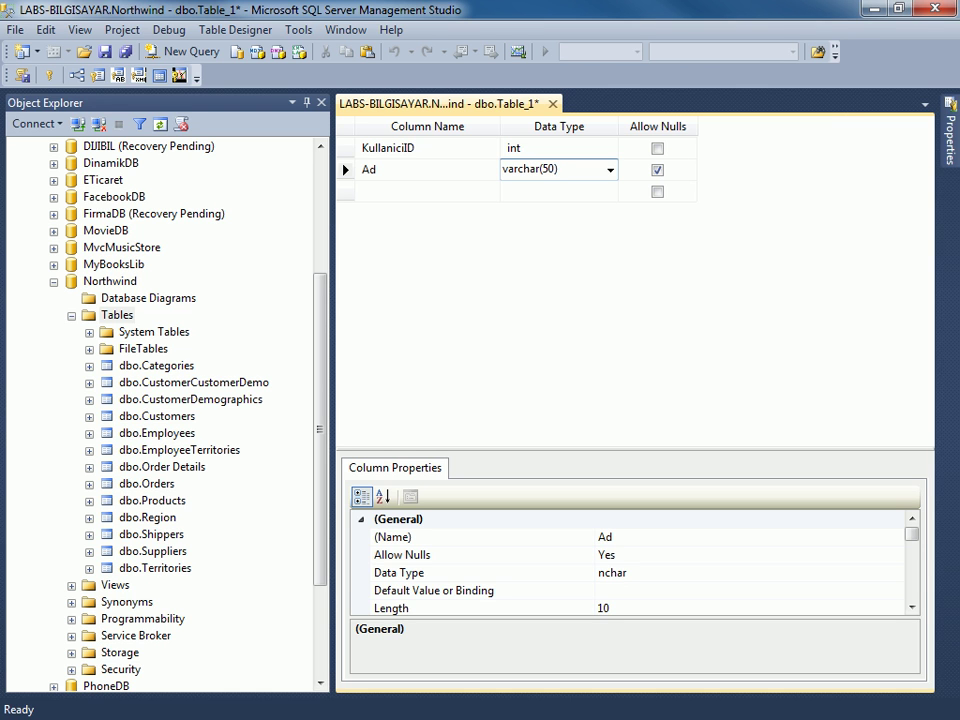
pyautogui.press('Tab')
pyautogui.press('space')
pyautogui.press('Tab')
pyautogui.write('Soyad')
pyautogui.press('Tab')
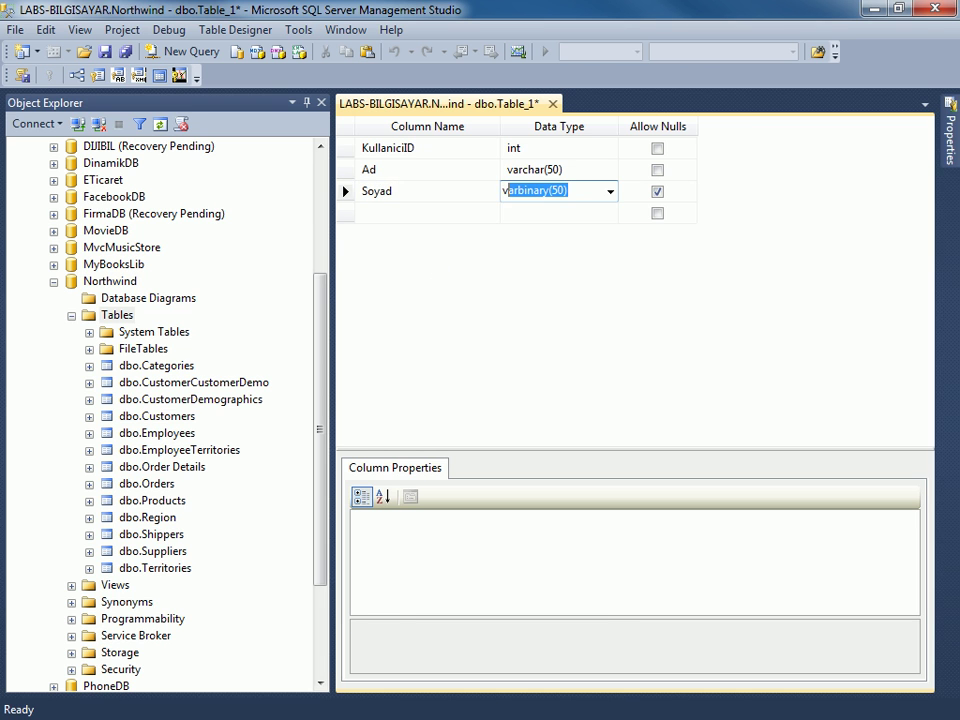
pyautogui.write('varch')
pyautogui.press('Tab')
pyautogui.press('space')
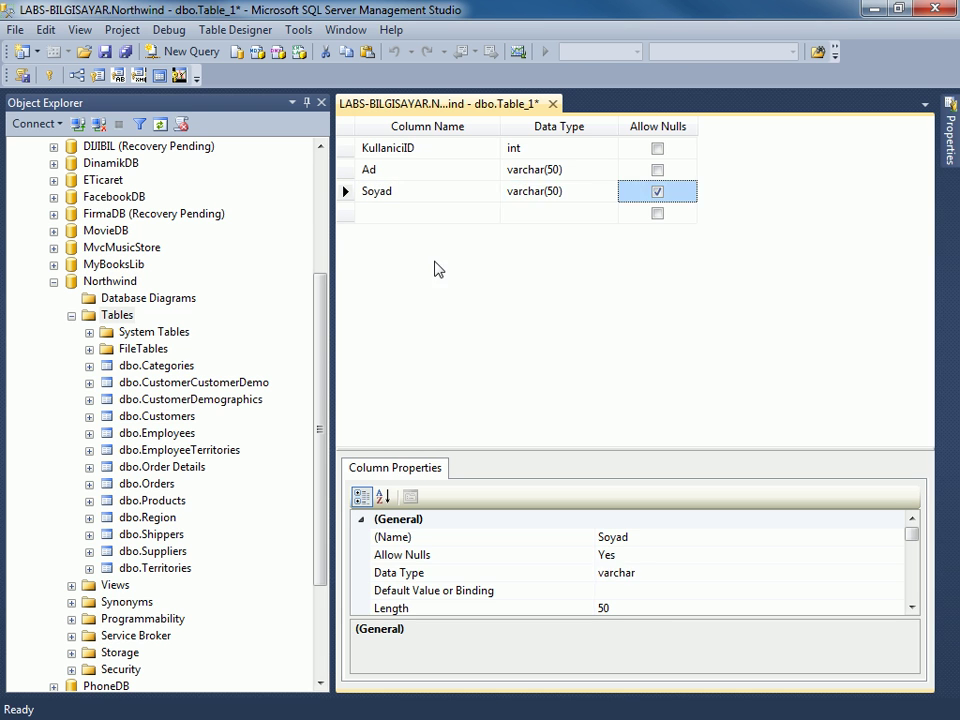
pyautogui.press('Tab')
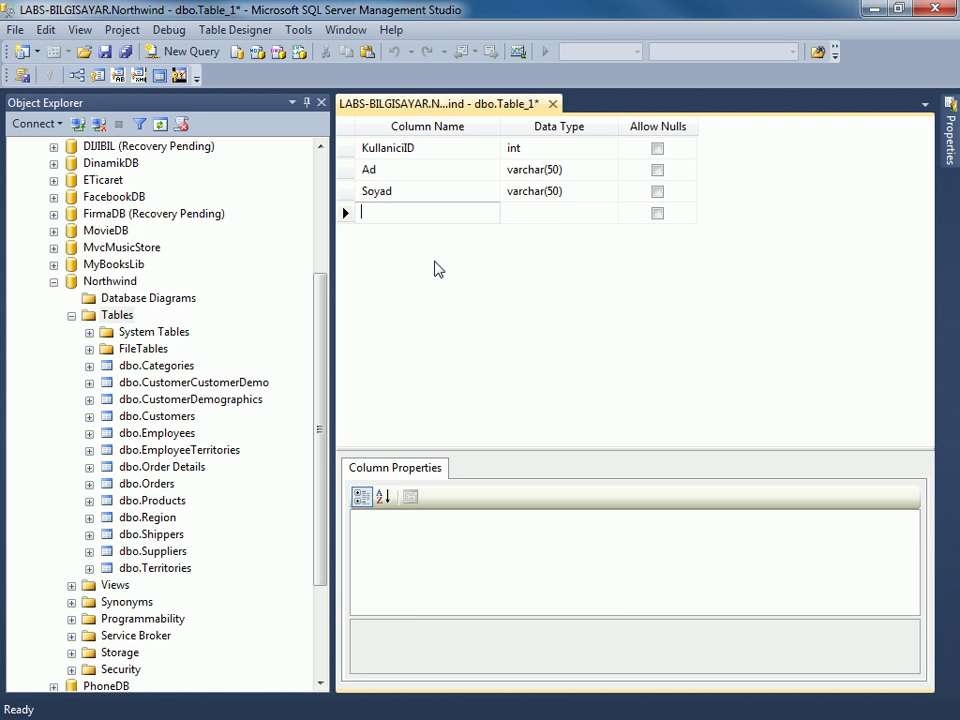
# Add a non-nullable KullaniciAd column of type varchar(15).
pyautogui.write('KullaniciAd')
pyautogui.press('Tab')
pyautogui.write('varch')
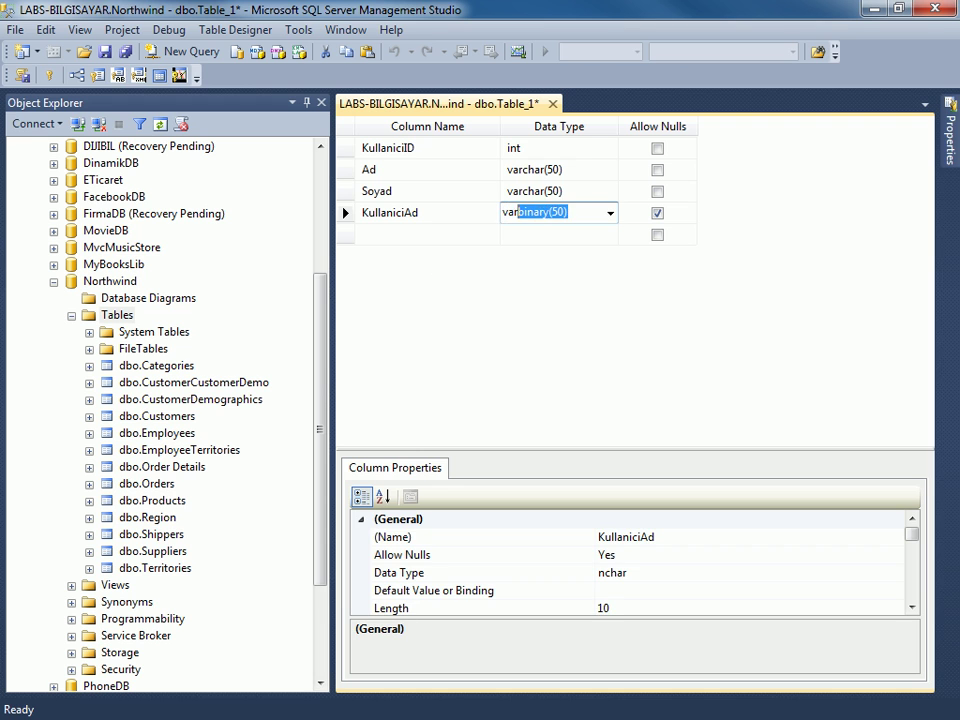
pyautogui.write('ar(50)')
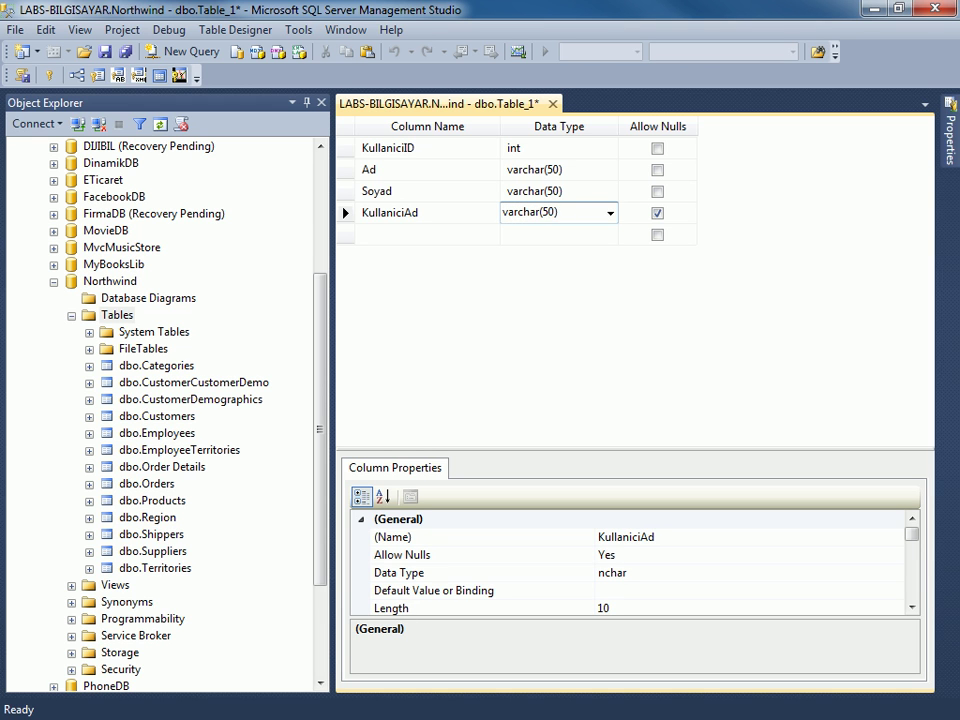
pyautogui.press('Delete')
pyautogui.write('1')
pyautogui.press('Tab')
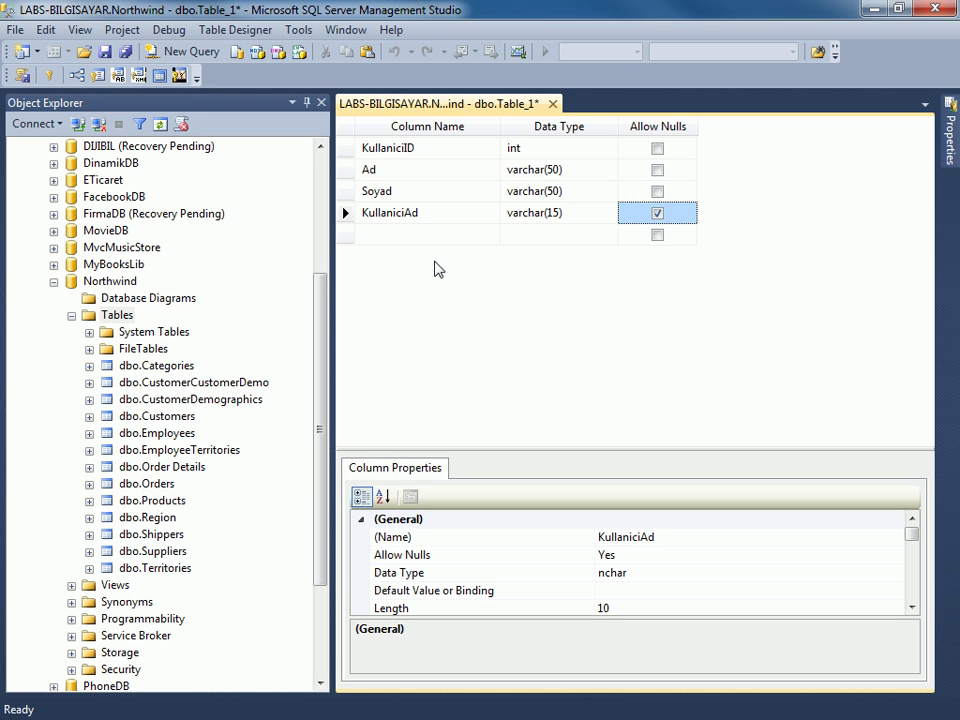
pyautogui.press('space')
pyautogui.press('Tab')
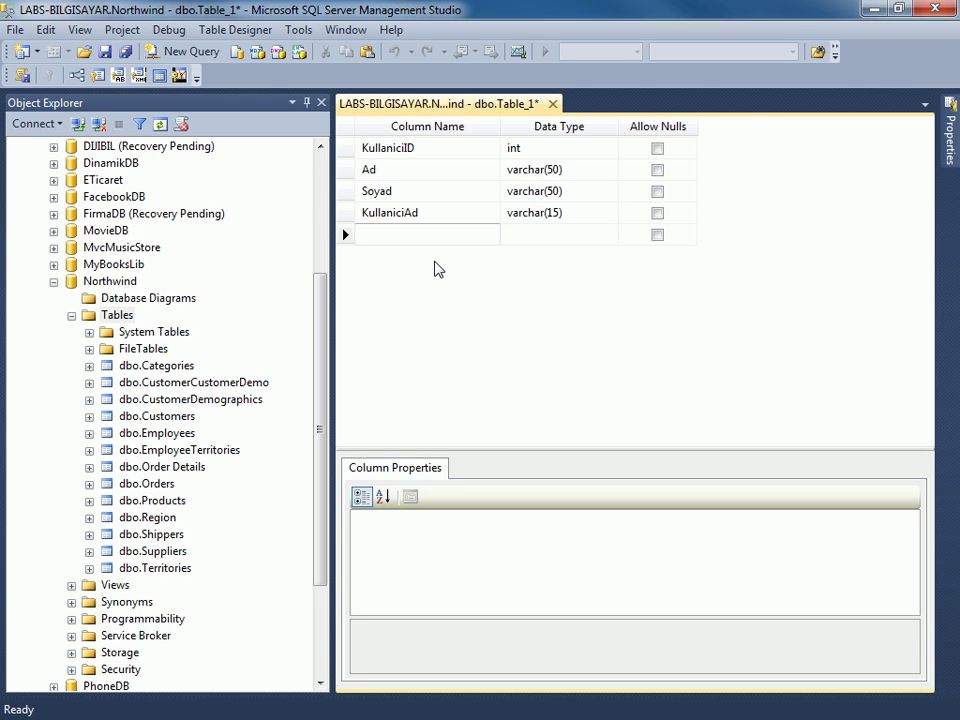
# Add a non-nullable Sifre column of type varchar(16).
pyautogui.write('Sifre')
pyautogui.press('Tab')
pyautogui.write('varchar')
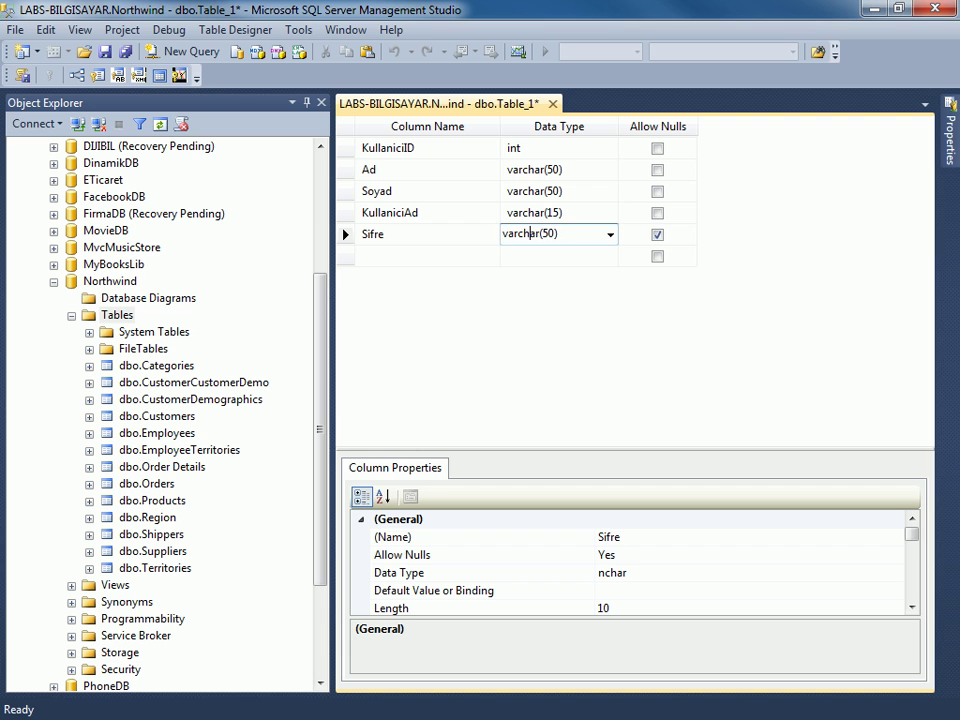
pyautogui.press('Right')
pyautogui.press('Delete')
pyautogui.press('Delete')
pyautogui.write('16')
pyautogui.press('Tab')
pyautogui.press('space')
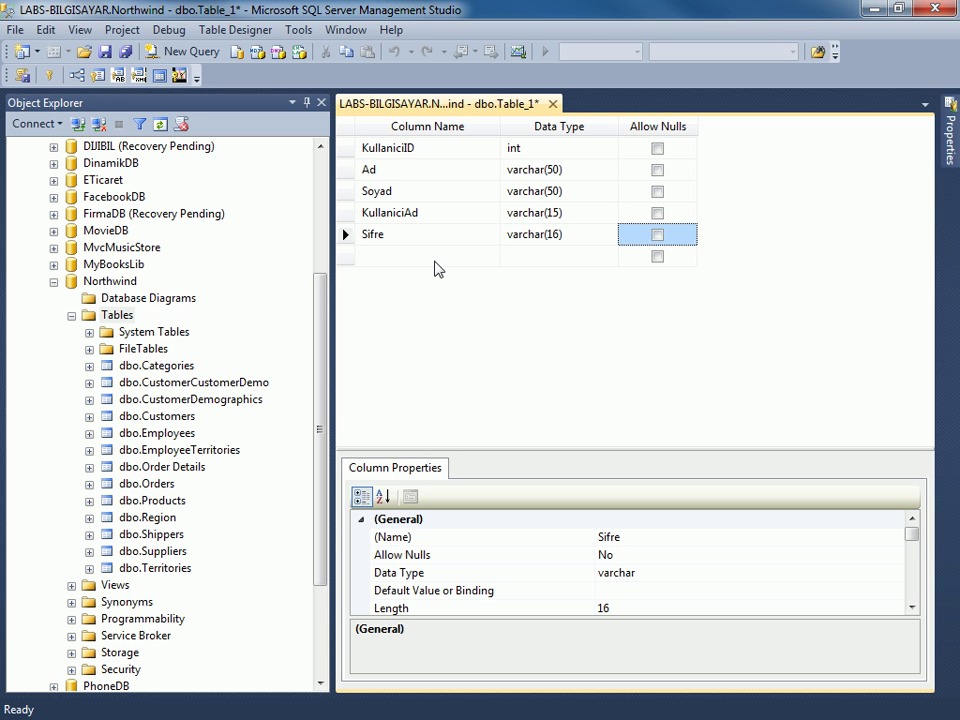
pyautogui.click(436, 261)
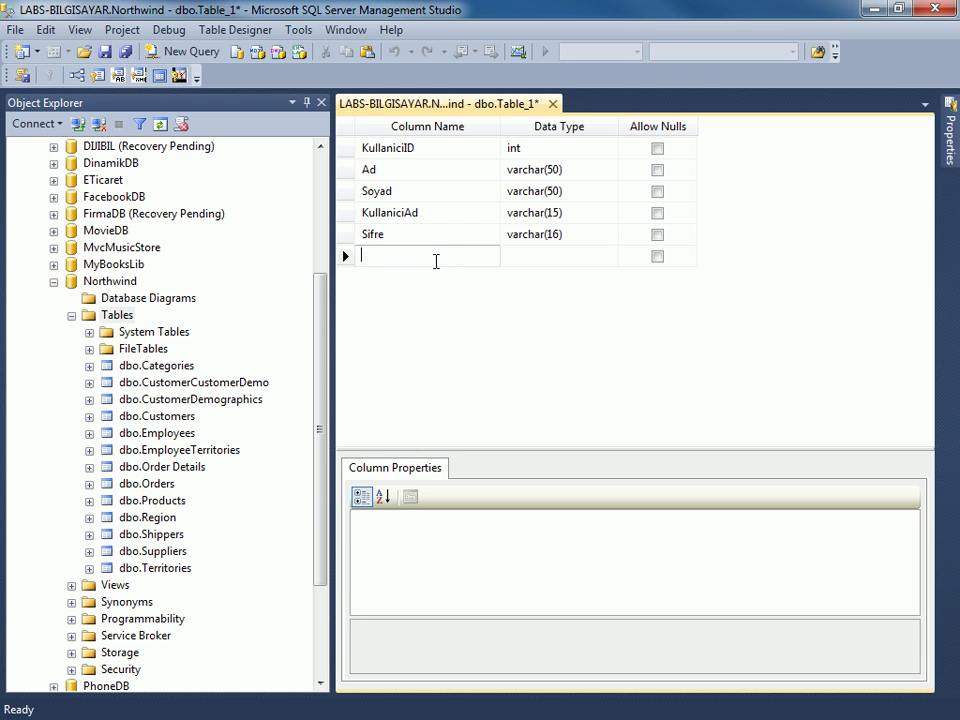
# Add an Email column as varchar(65), uncheck Allow Nulls, and leave the empty next row.
pyautogui.write('Email')
pyautogui.press('Tab')
pyautogui.write('varchar(50)')
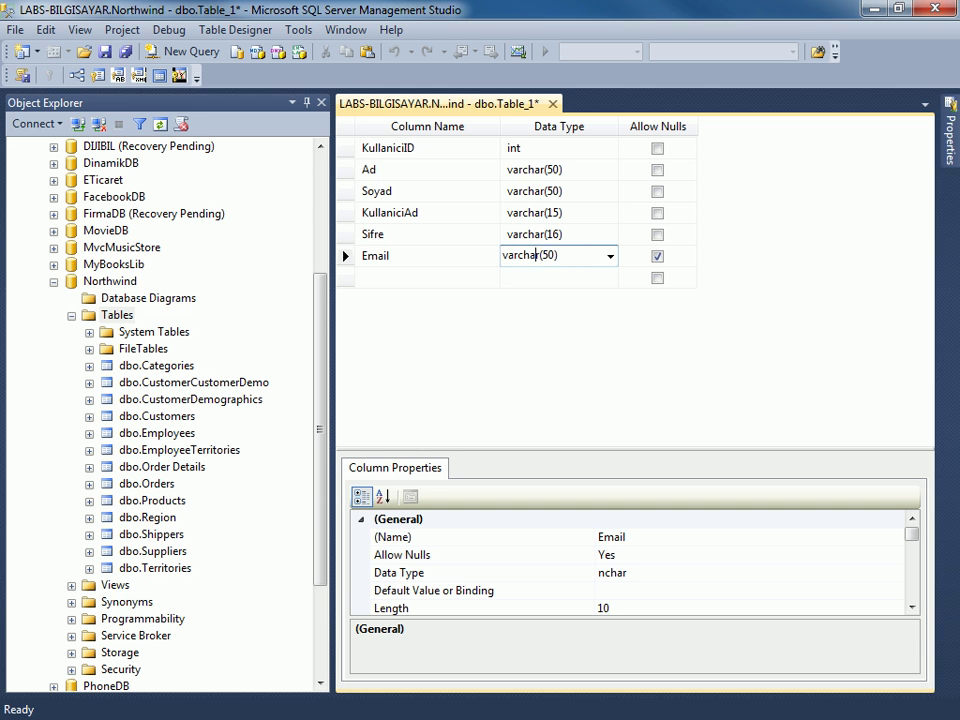
pyautogui.click(543, 255)
pyautogui.press('Delete')
pyautogui.write('8')
pyautogui.press('BackSpace')
pyautogui.press('BackSpace')
pyautogui.write('65')
pyautogui.press('Tab')
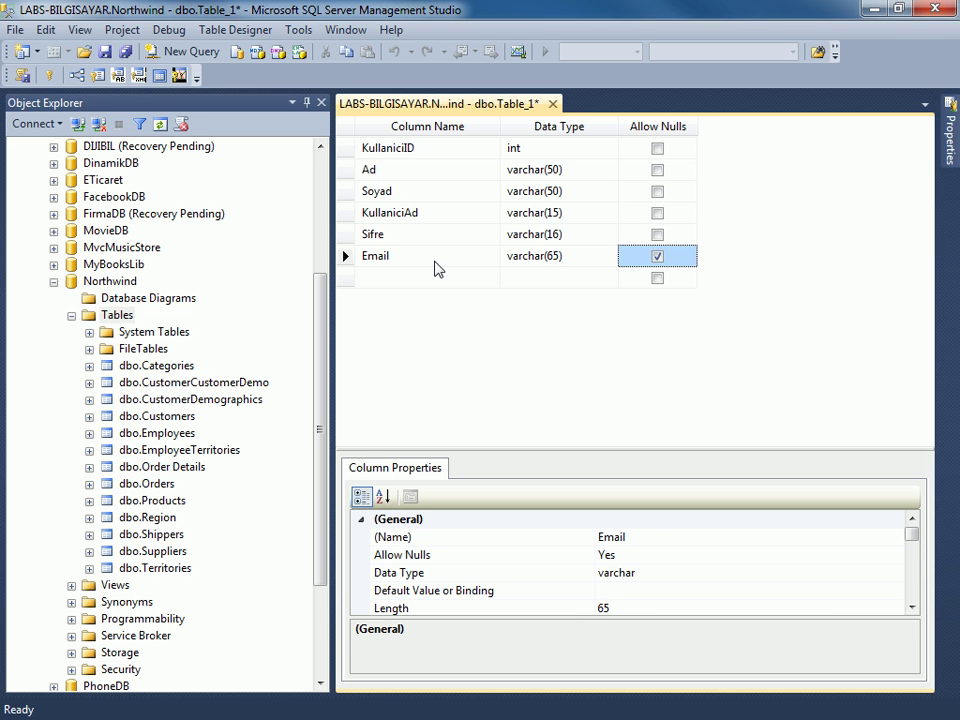
pyautogui.press('space')
pyautogui.press('Tab')
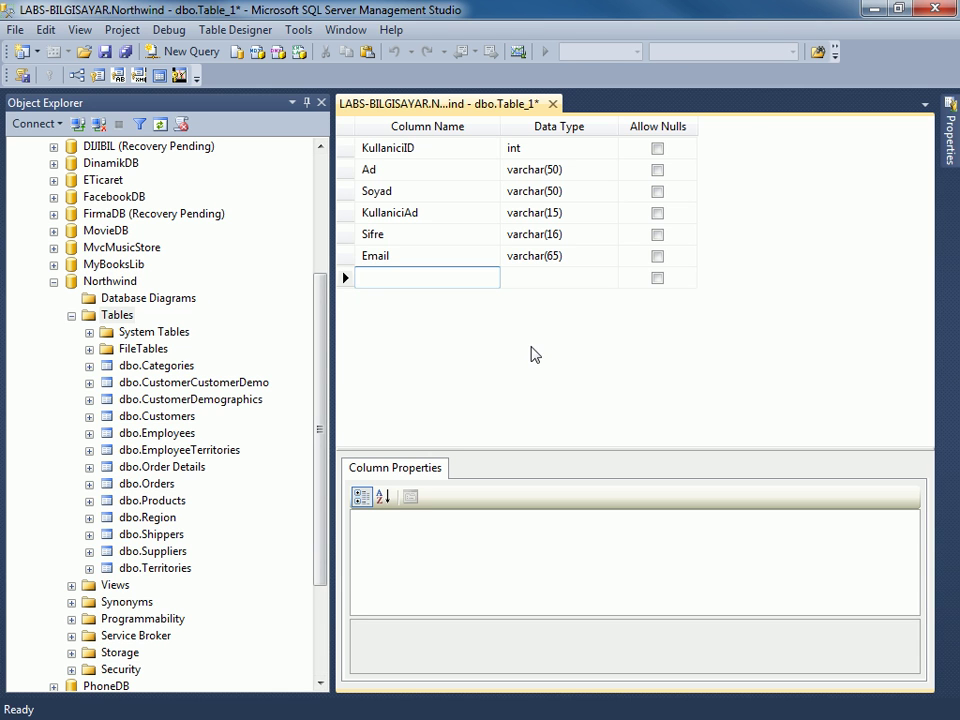
pyautogui.press('Escape')
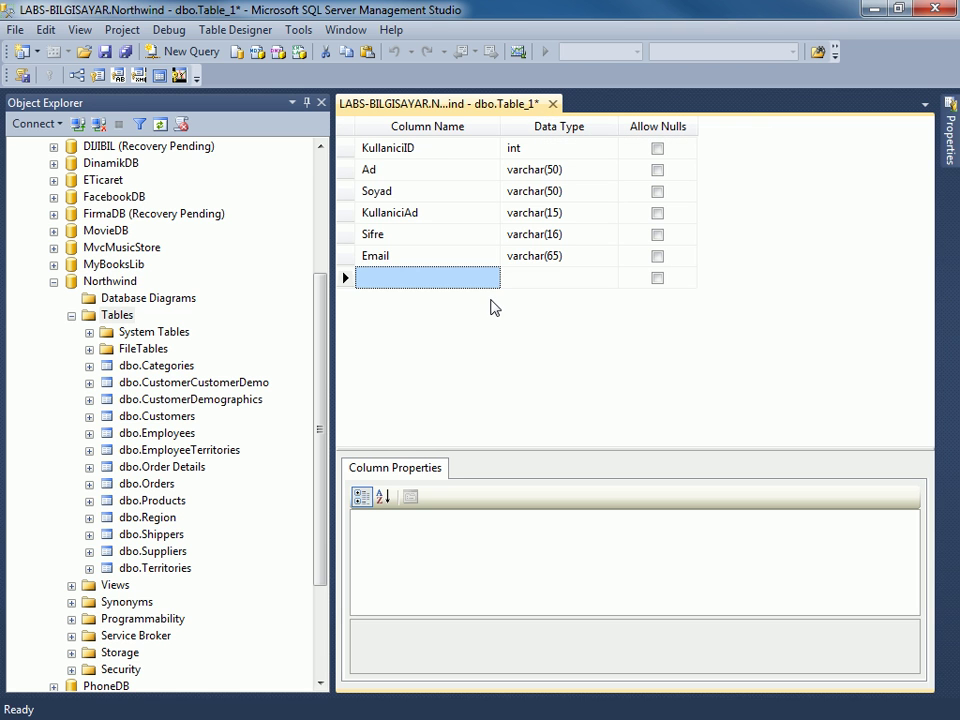
# Save the table design under the name Kullanicilar.
pyautogui.hotkey('ctrl', 's')
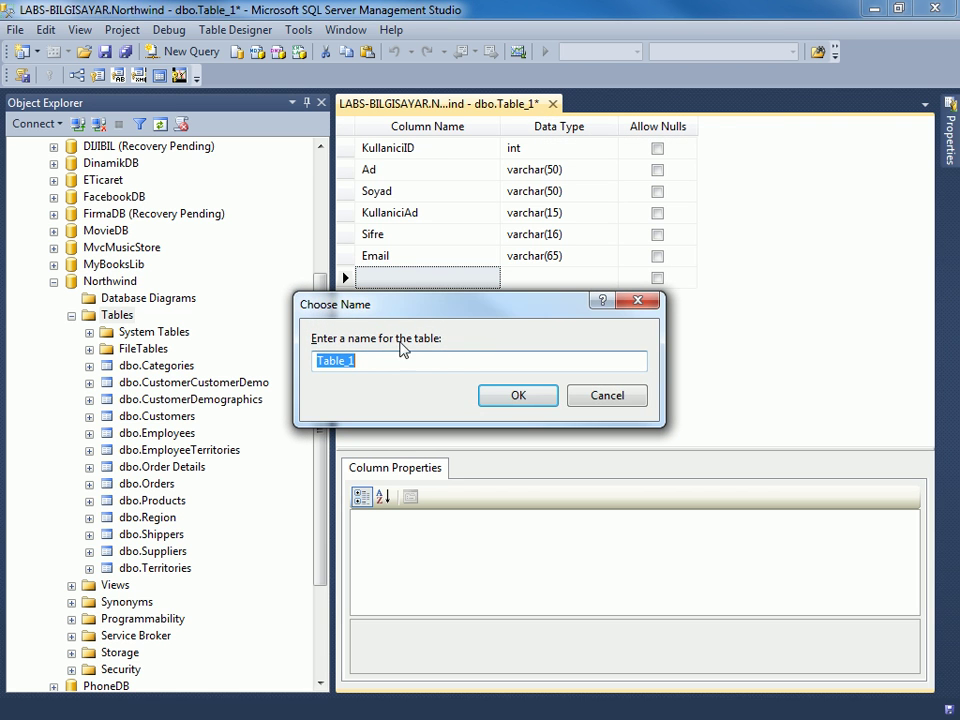
pyautogui.write('Kullanicilar')
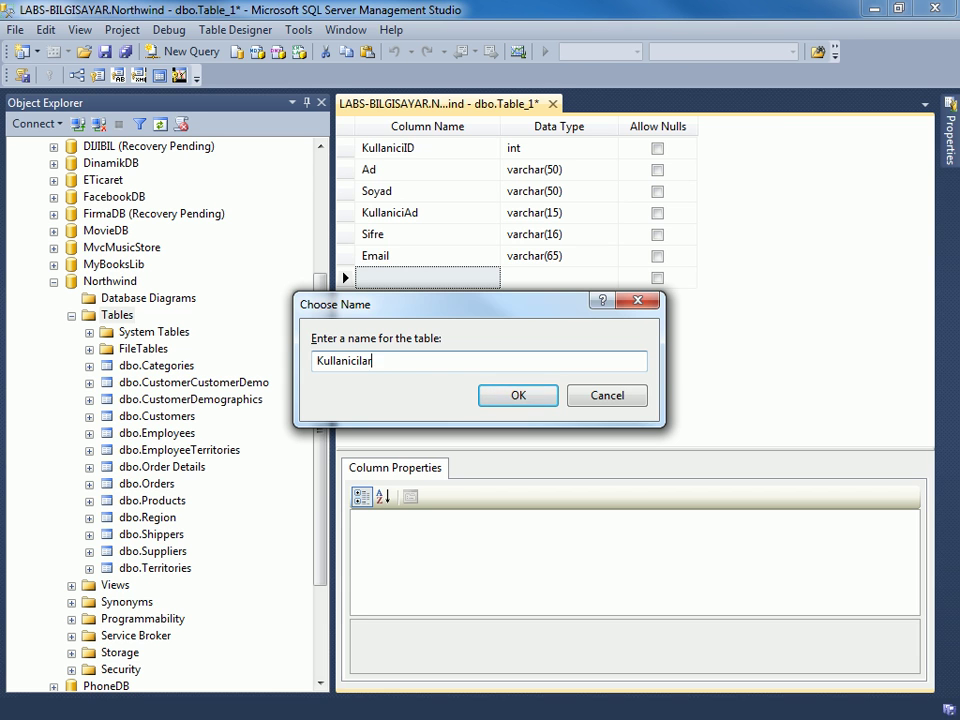
pyautogui.press('Return')
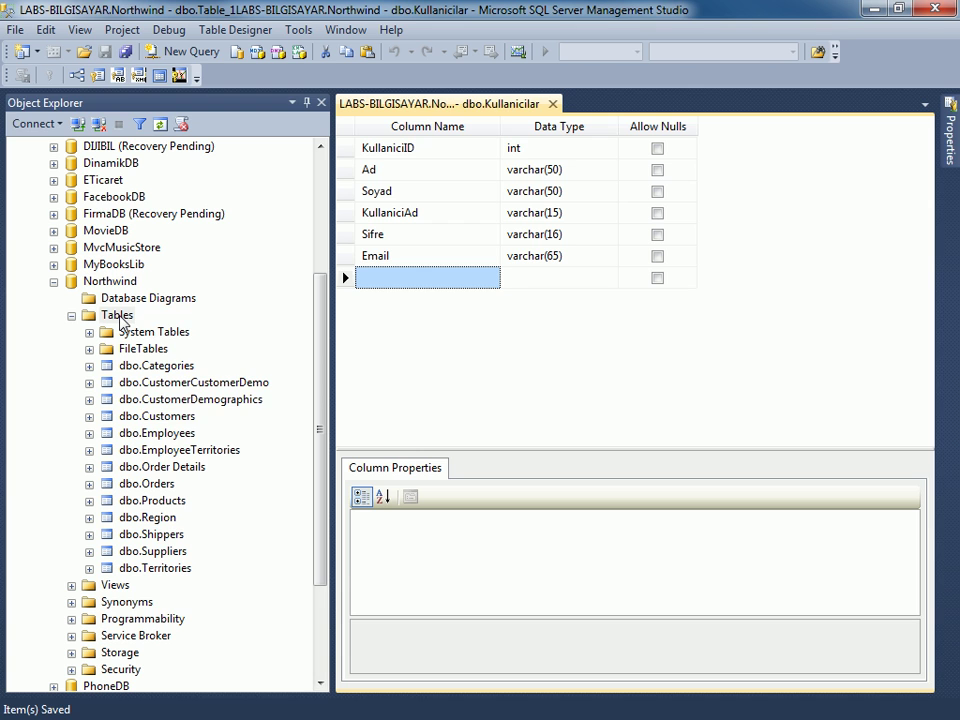
# Refresh Northwind's Tables folder in Object Explorer.
pyautogui.rightClick(120, 318)
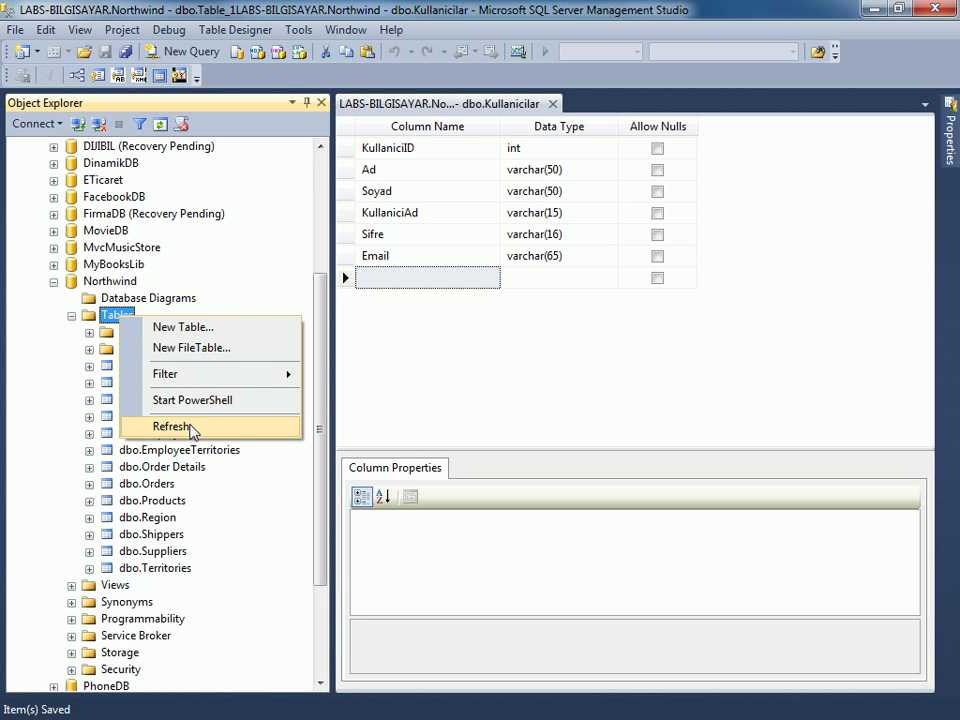
pyautogui.click(170, 426)
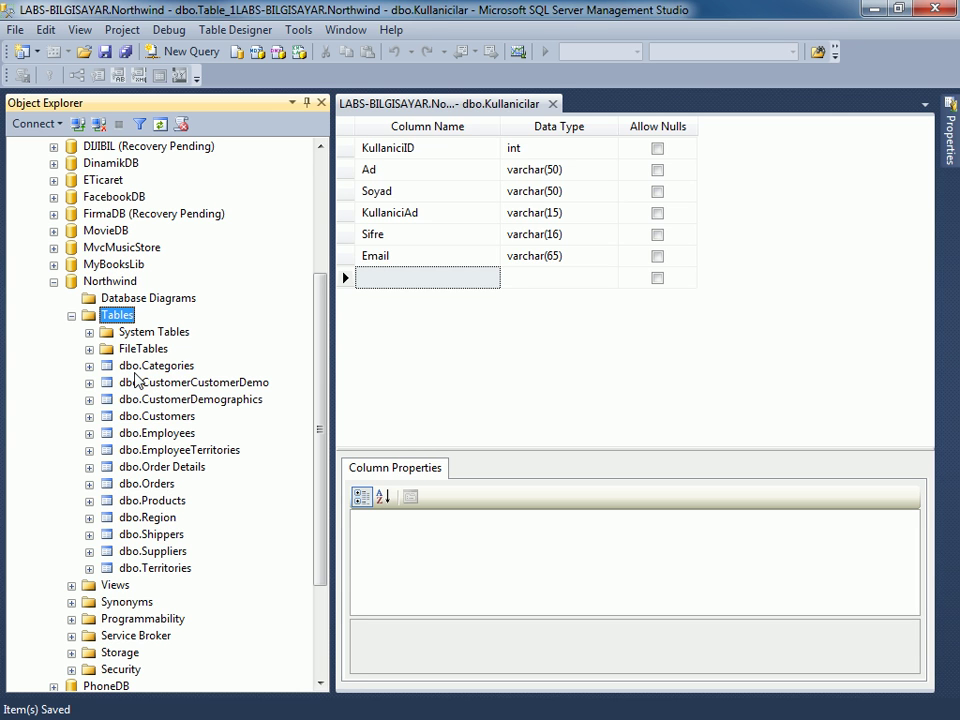
pyautogui.rightClick(124, 316)
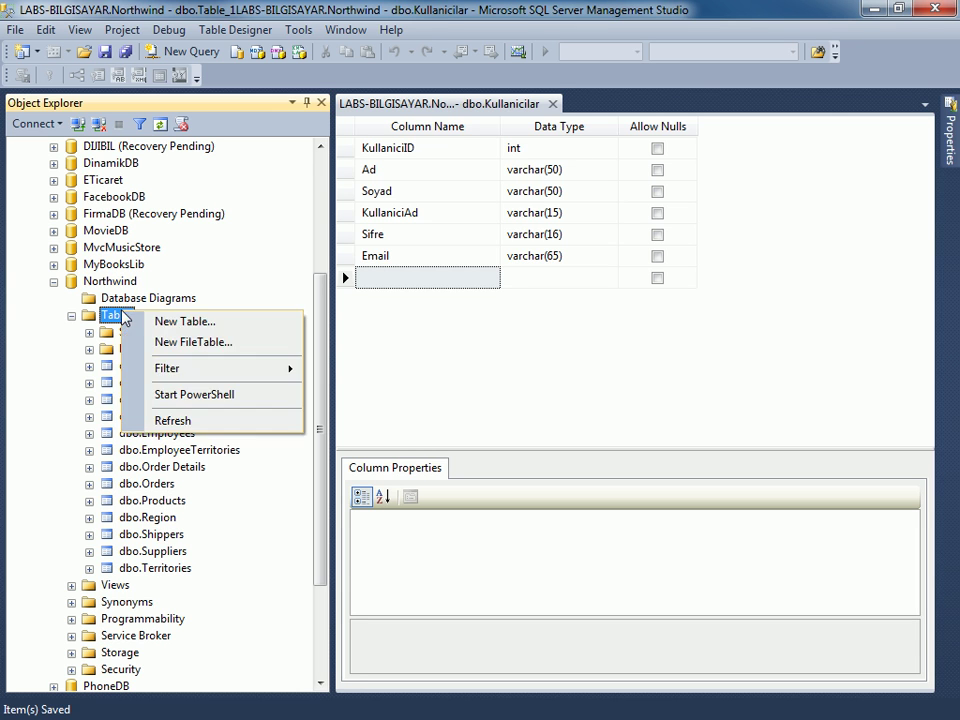
pyautogui.click(118, 421)
pyautogui.click(172, 434)
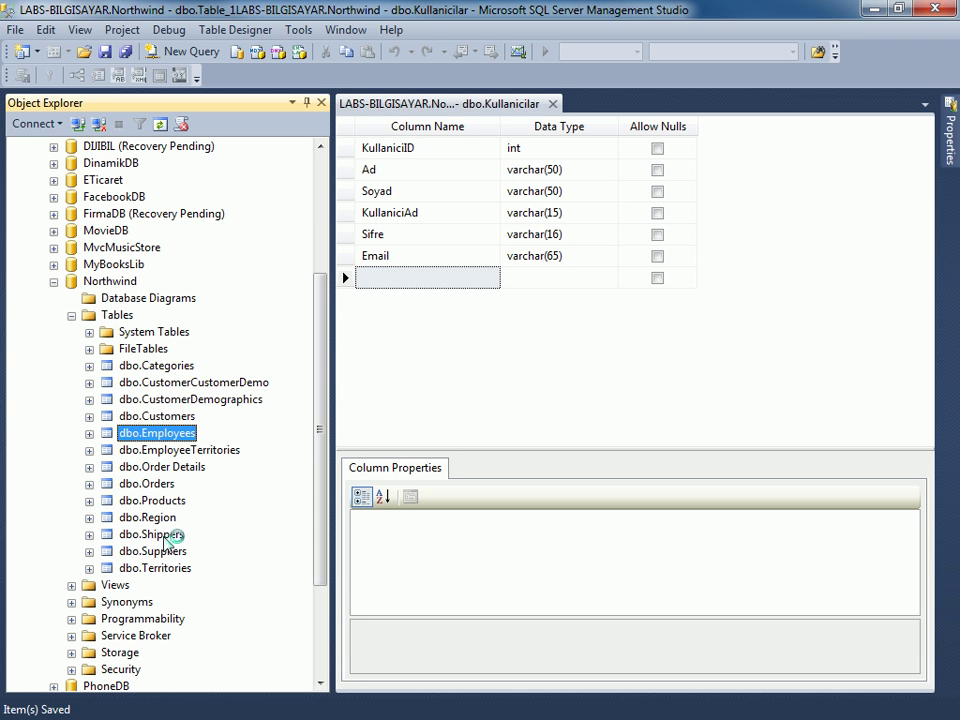
pyautogui.click(118, 316)
pyautogui.rightClick(118, 316)
pyautogui.press('Escape')
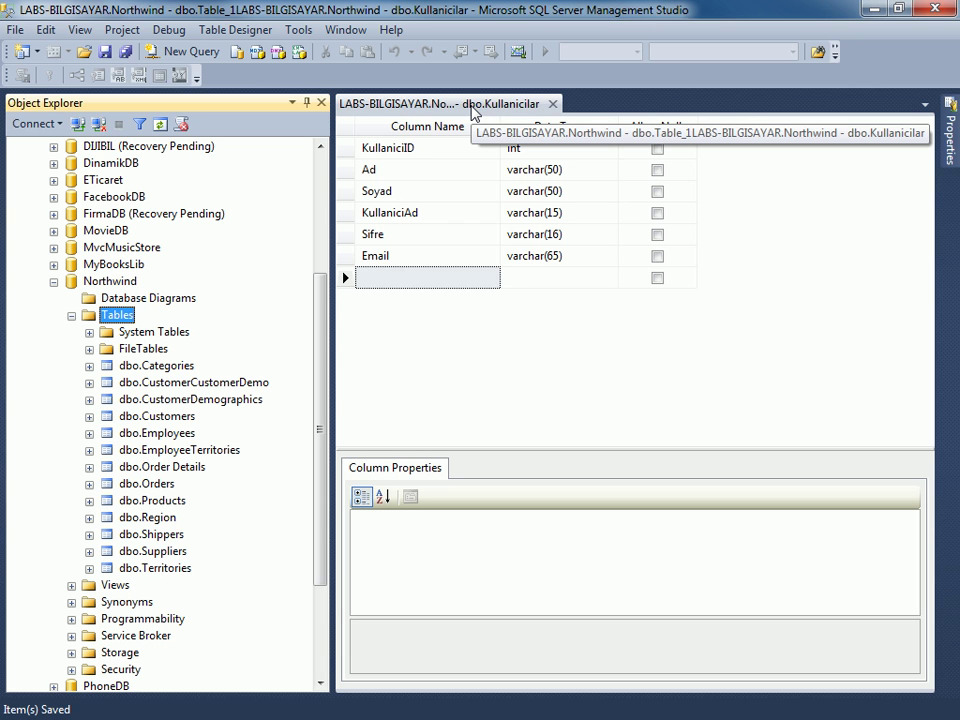
# Refresh the Northwind database and re-expand its tables list.
pyautogui.click(71, 316)
pyautogui.rightClick(103, 388)
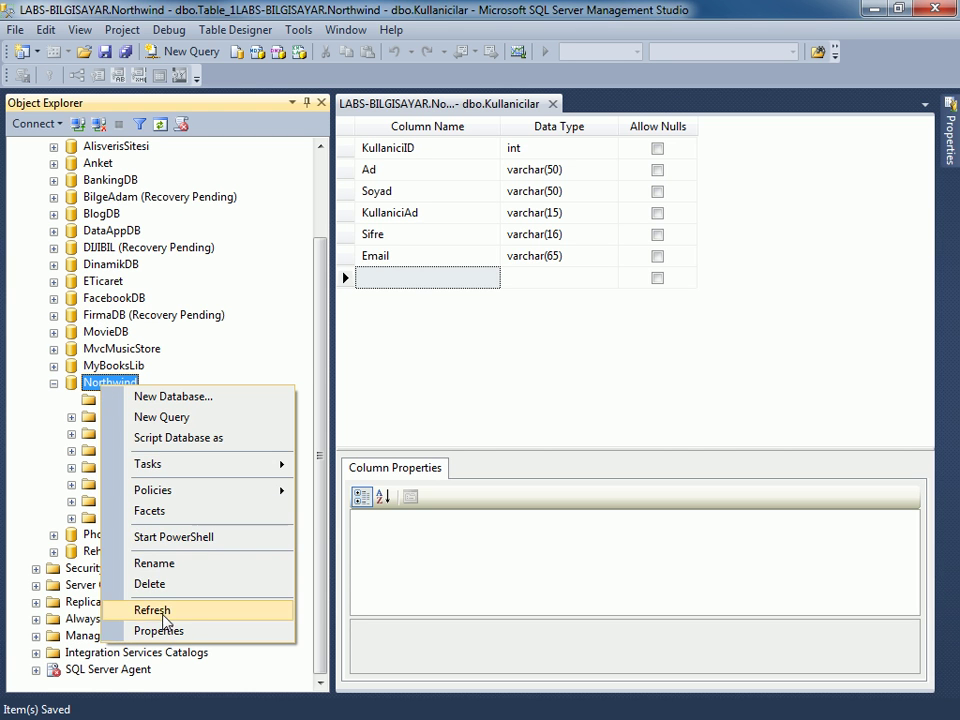
pyautogui.click(160, 630)
pyautogui.click(71, 416)
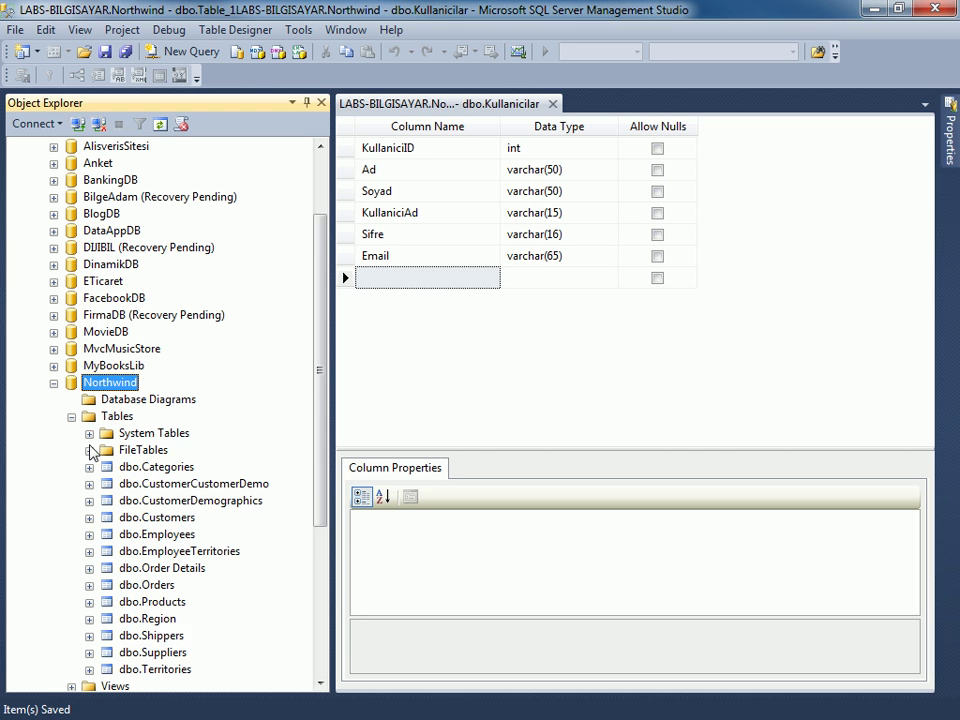
pyautogui.scroll(-1, 190, 520)
pyautogui.click(176, 551)
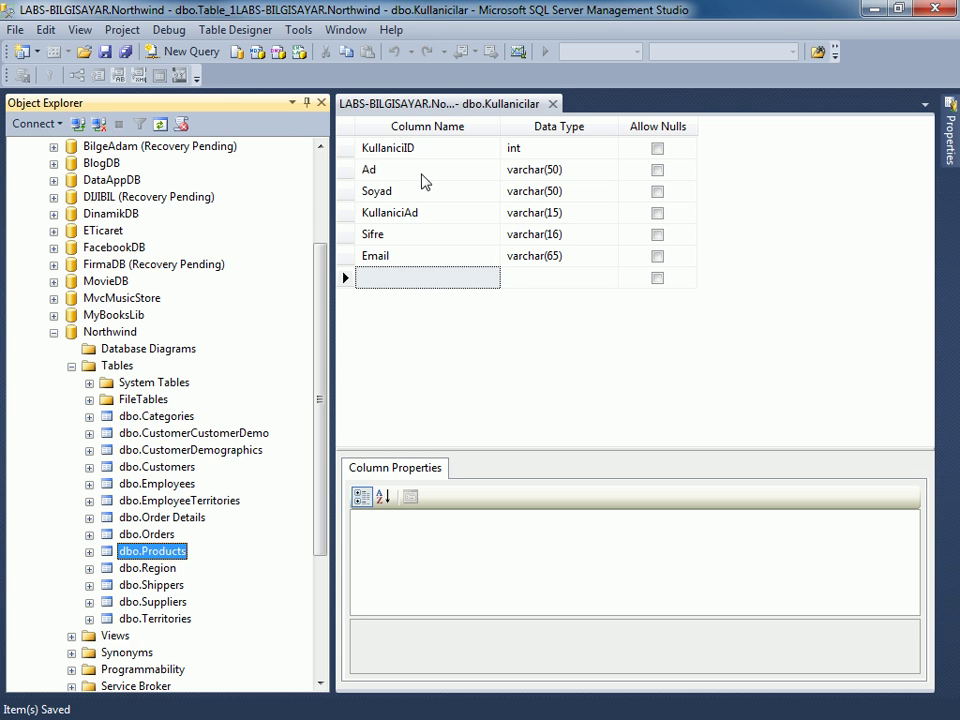
pyautogui.press('Escape')
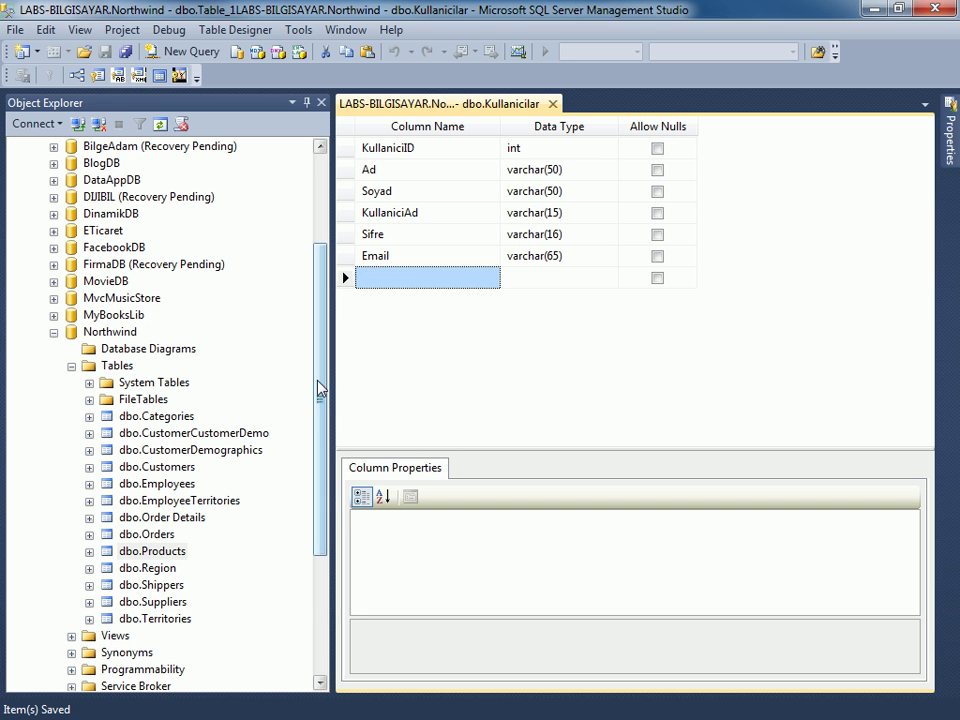
pyautogui.moveTo(321, 377); pyautogui.dragTo(327, 349)
# Refresh Northwind and its Tables folder once more.
pyautogui.click(107, 248)
pyautogui.rightClick(107, 248)
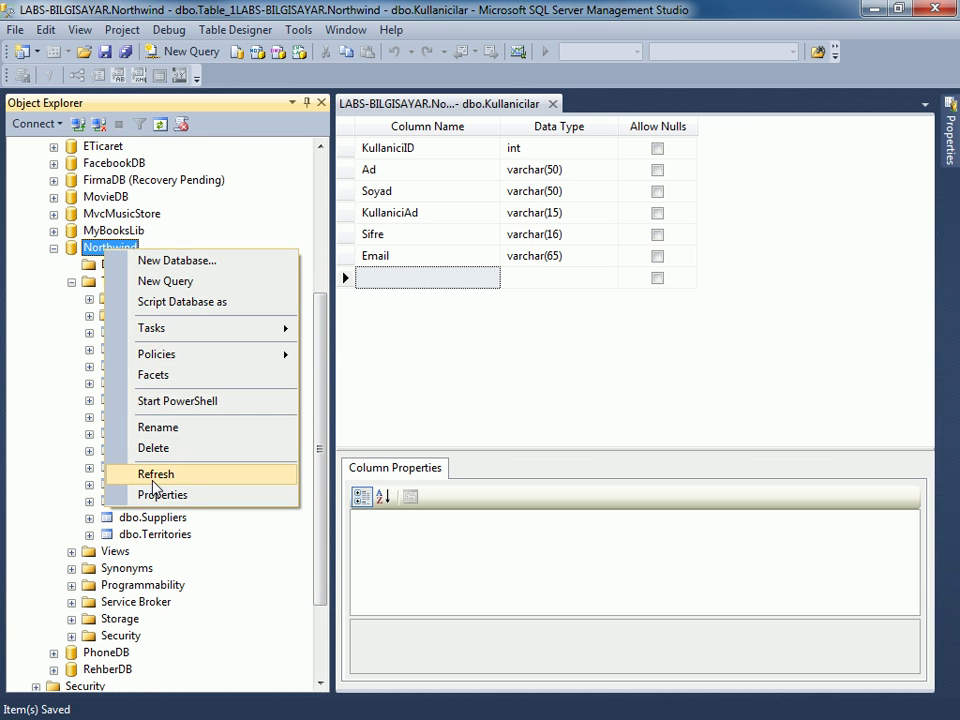
pyautogui.click(150, 474)
pyautogui.click(117, 281)
pyautogui.rightClick(117, 283)
pyautogui.click(152, 396)
pyautogui.click(155, 400)
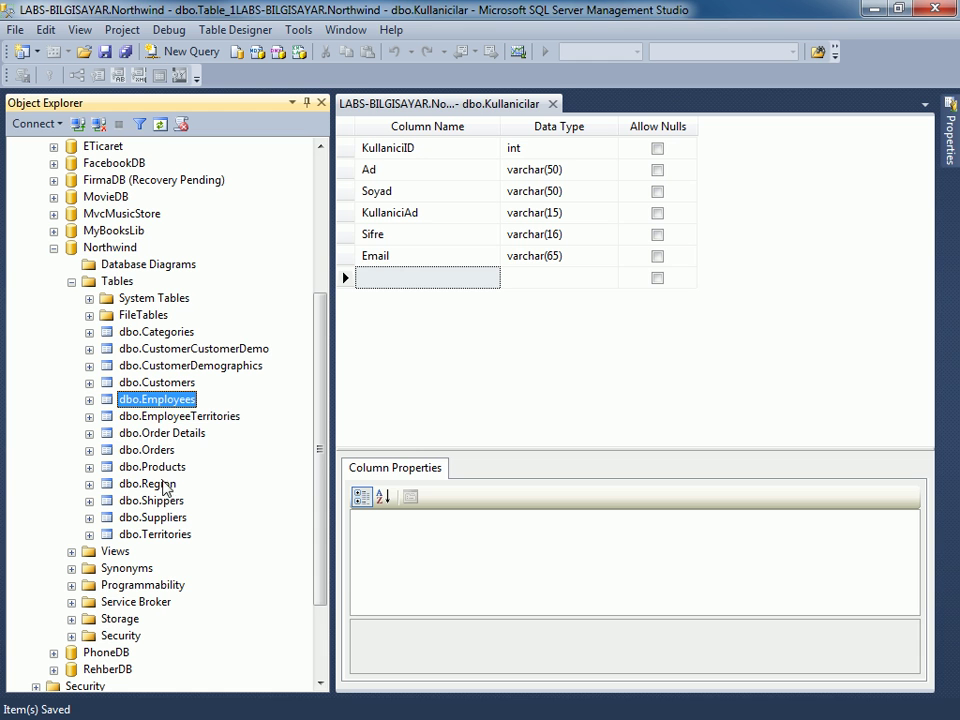
pyautogui.click(510, 336)
pyautogui.moveTo(316, 303); pyautogui.dragTo(315, 193)
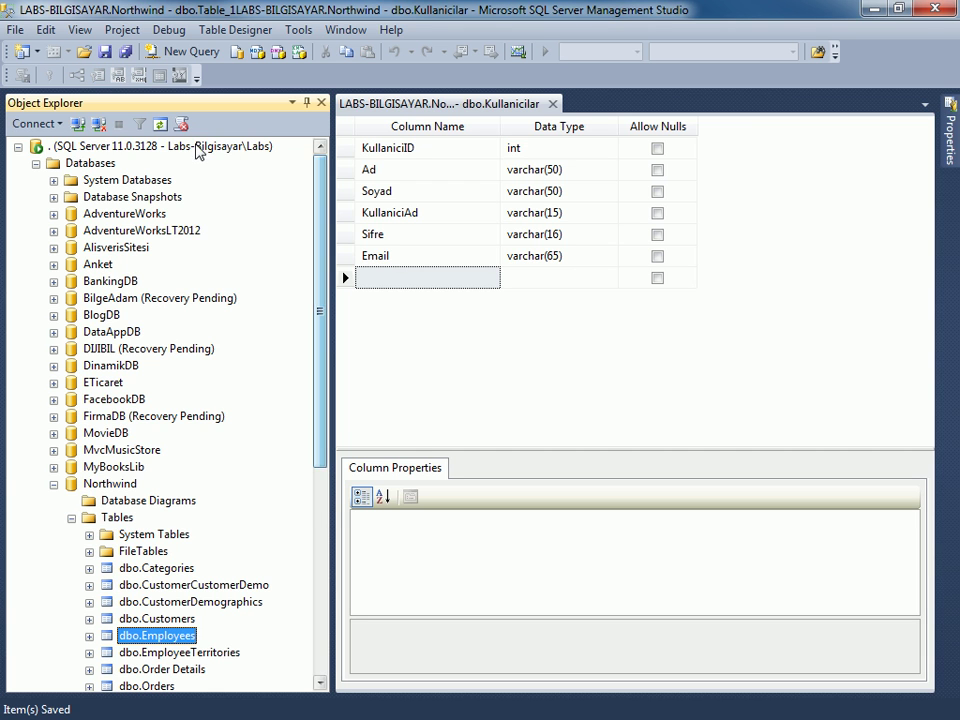
# Refresh the whole server tree, re-expand Northwind's tables and select dbo.Kullanicilar.
pyautogui.rightClick(190, 150)
pyautogui.click(248, 490)
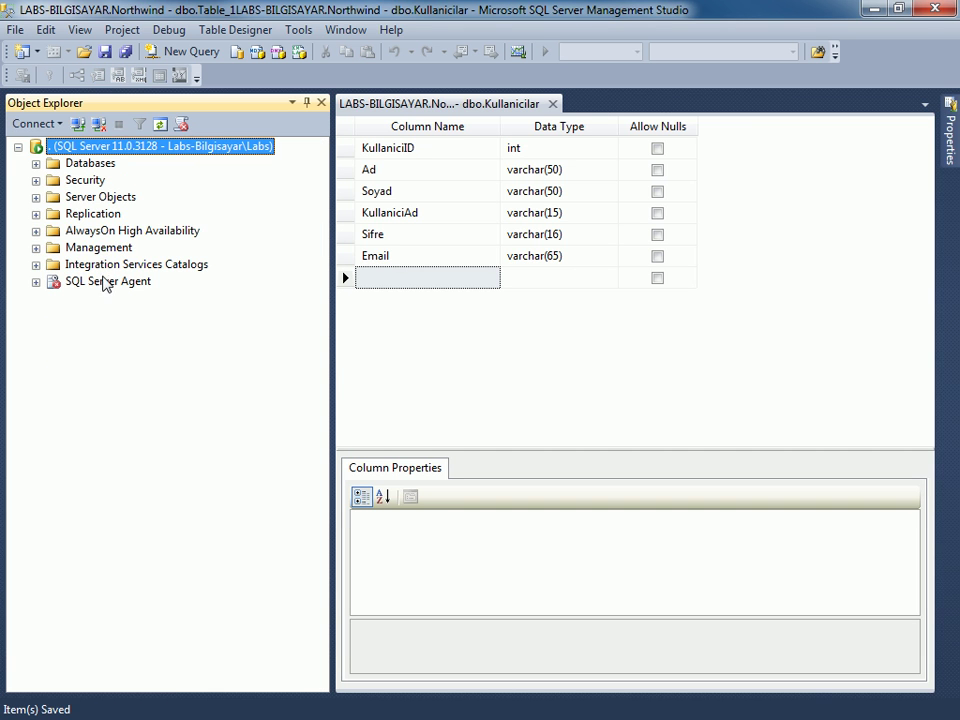
pyautogui.click(36, 163)
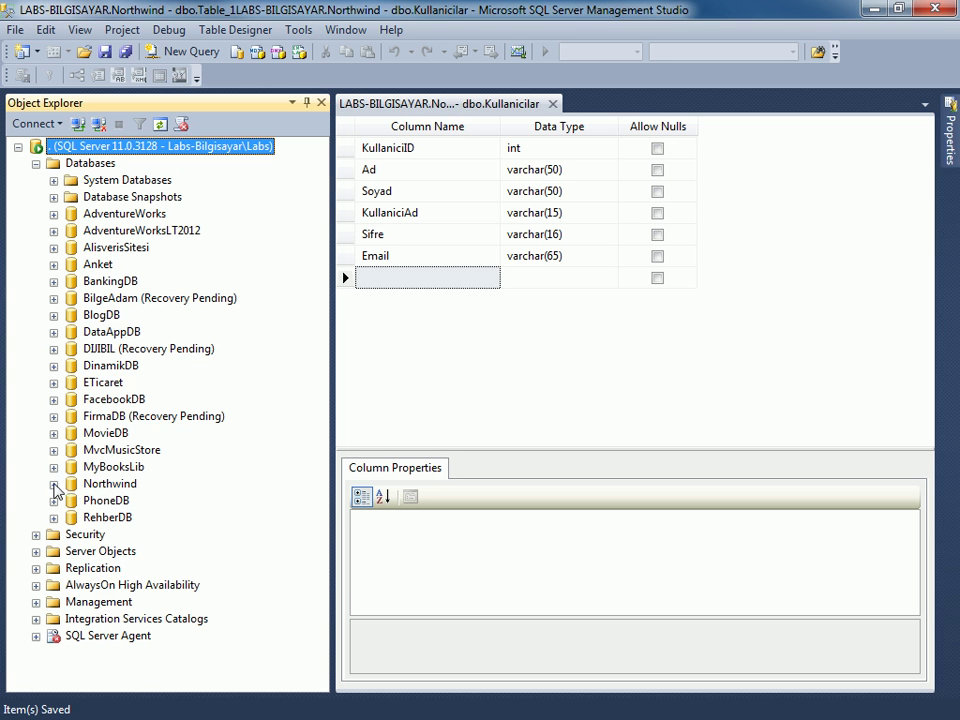
pyautogui.click(54, 484)
pyautogui.scroll(-2, 65, 375)
pyautogui.click(71, 416)
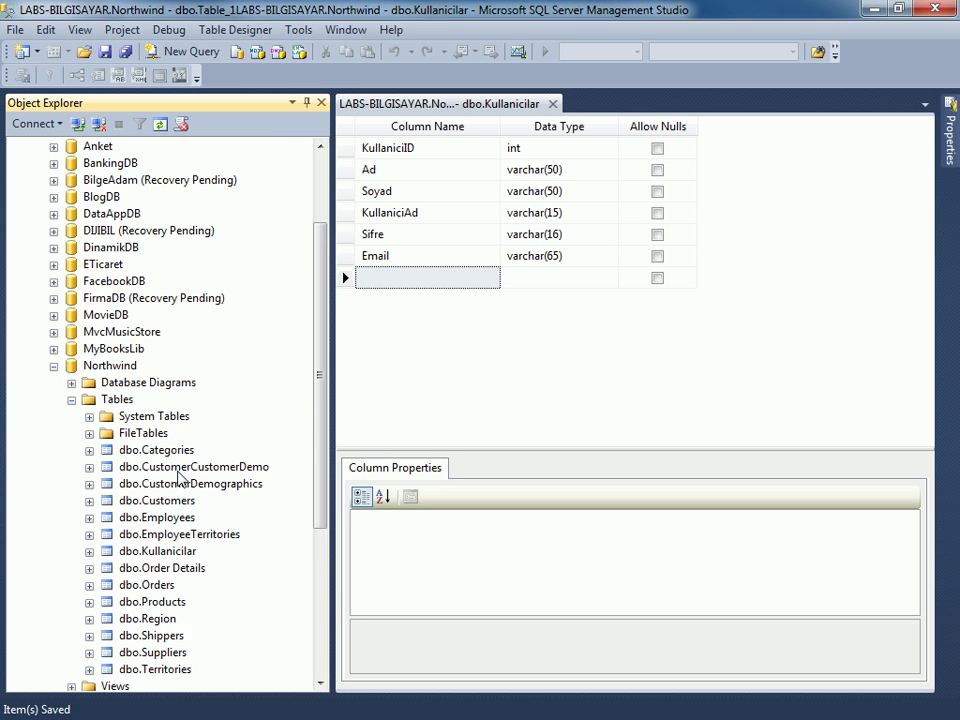
pyautogui.scroll(-1, 150, 474)
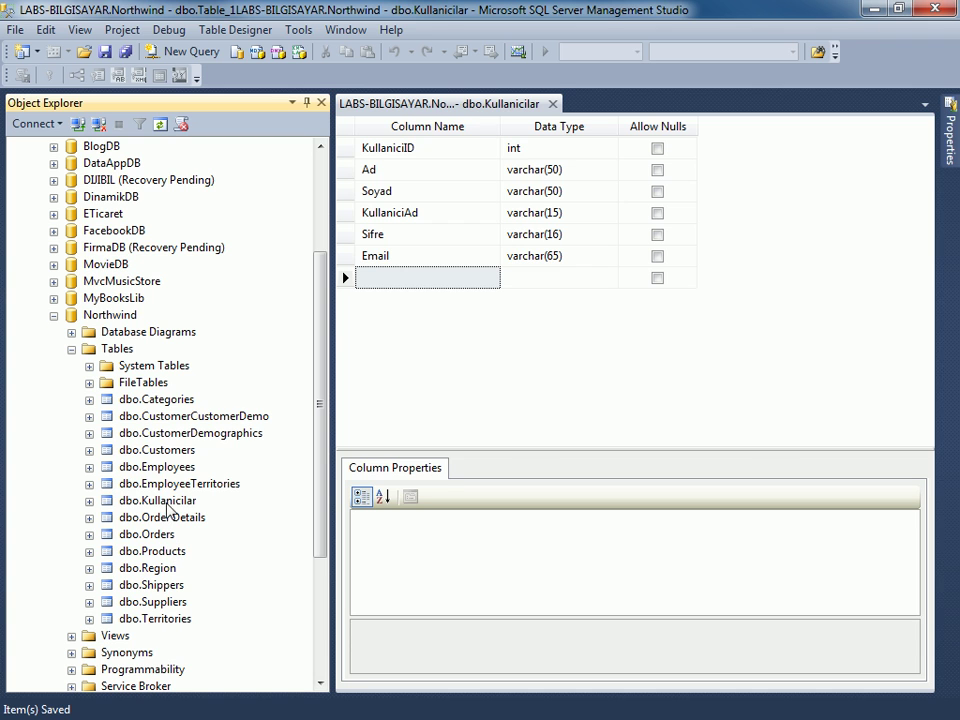
pyautogui.click(165, 502)
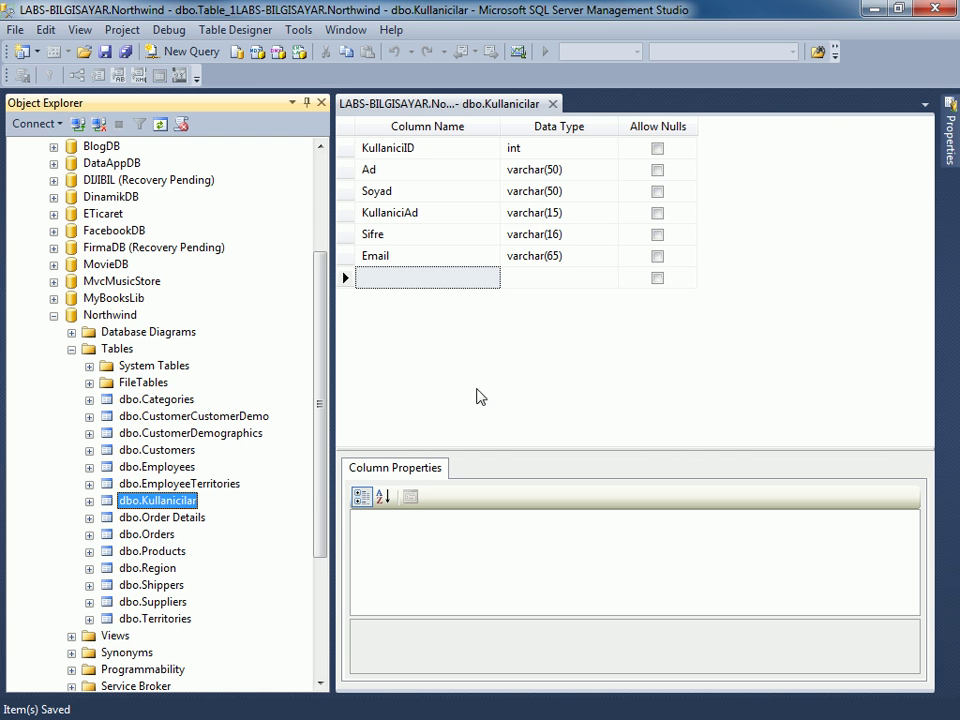
pyautogui.scroll(-3, 150, 505)
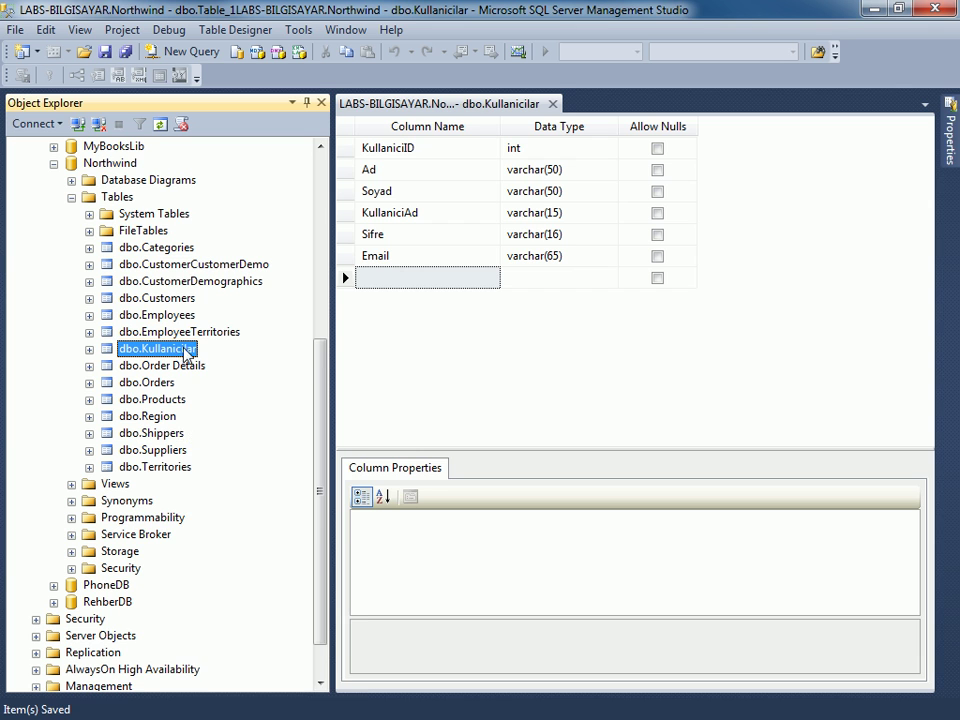
# Open dbo.Kullanicilar with Edit Top 200 Rows and widen the data grid.
pyautogui.rightClick(185, 350)
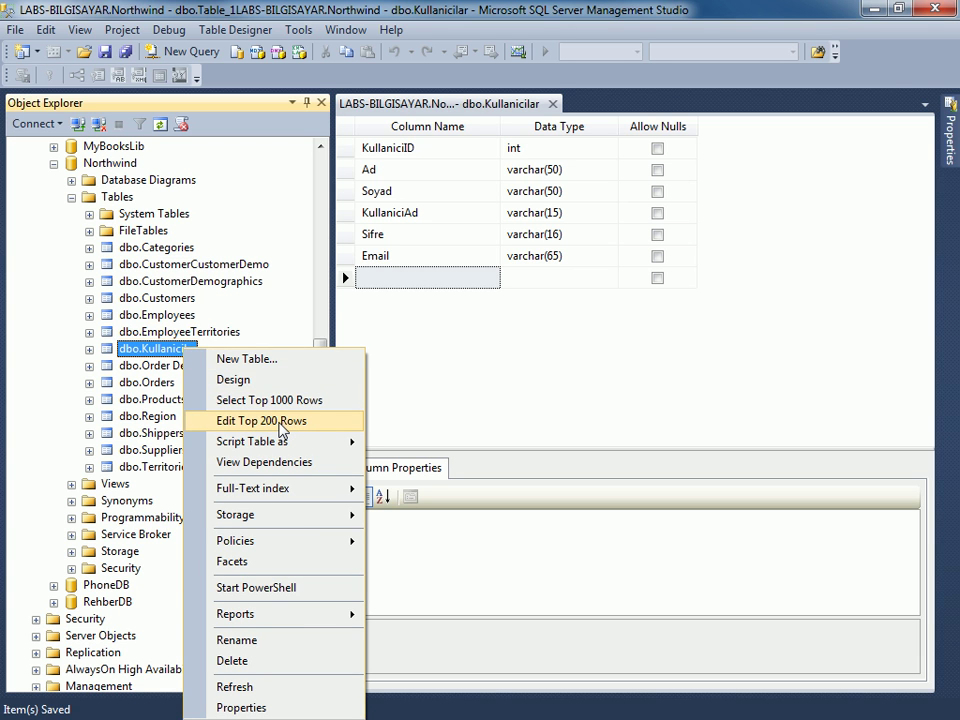
pyautogui.click(280, 422)
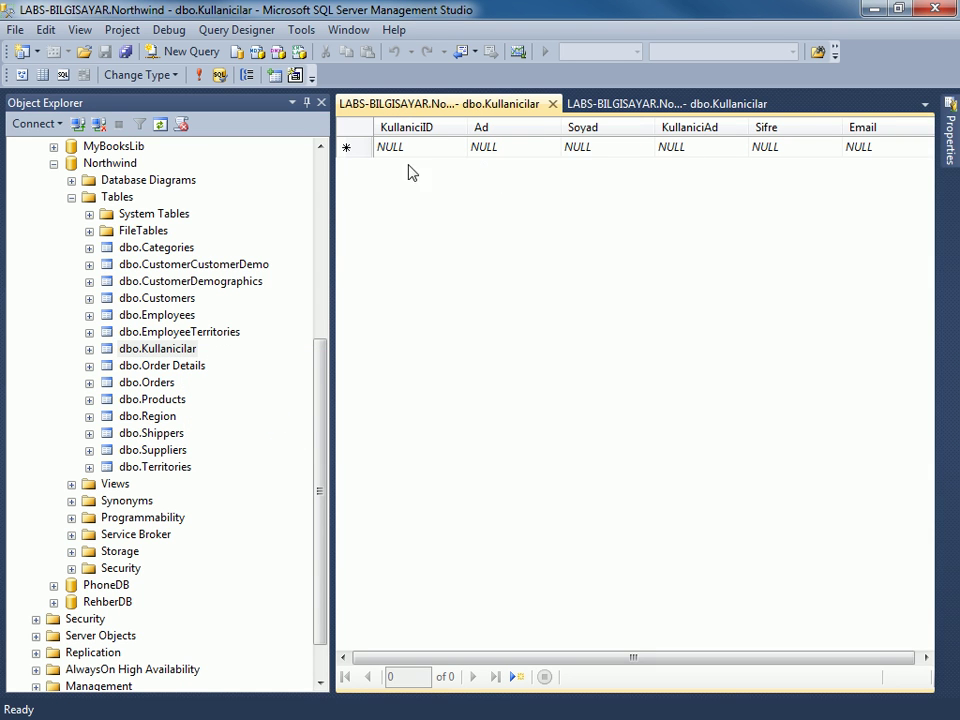
pyautogui.moveTo(333, 192); pyautogui.dragTo(306, 199)
# Enter a user row with ID 1, the first name, surname, username, password and e-mail address.
pyautogui.click(366, 150)
pyautogui.write('1')
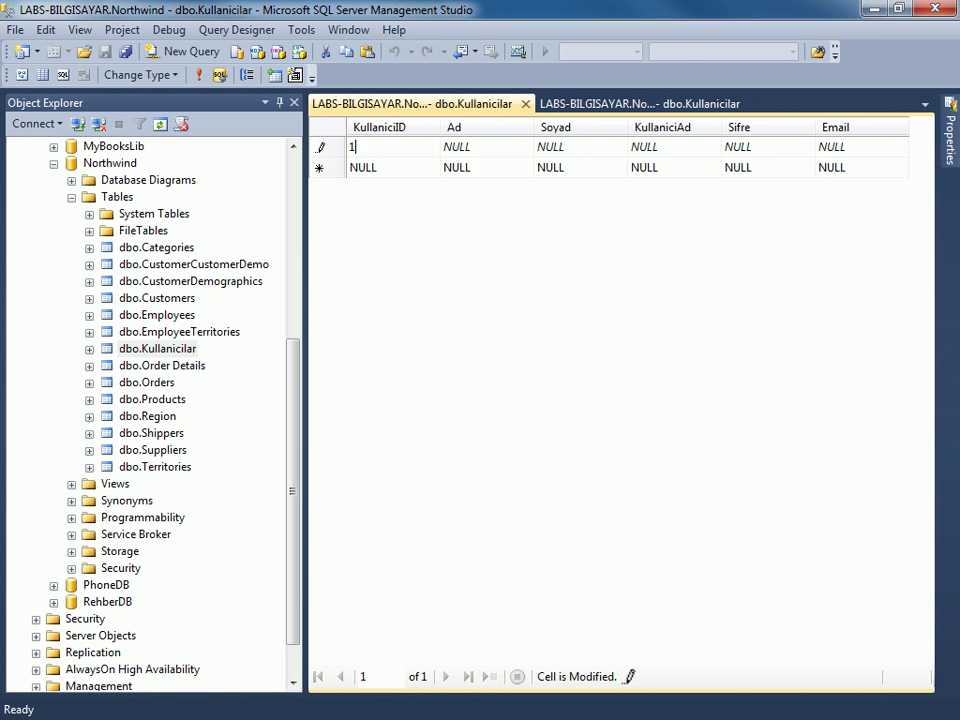
pyautogui.press('Tab')
pyautogui.write('C')
pyautogui.press('Tab')
pyautogui.write('Öz')
pyautogui.press('Tab')
pyautogui.write('C')
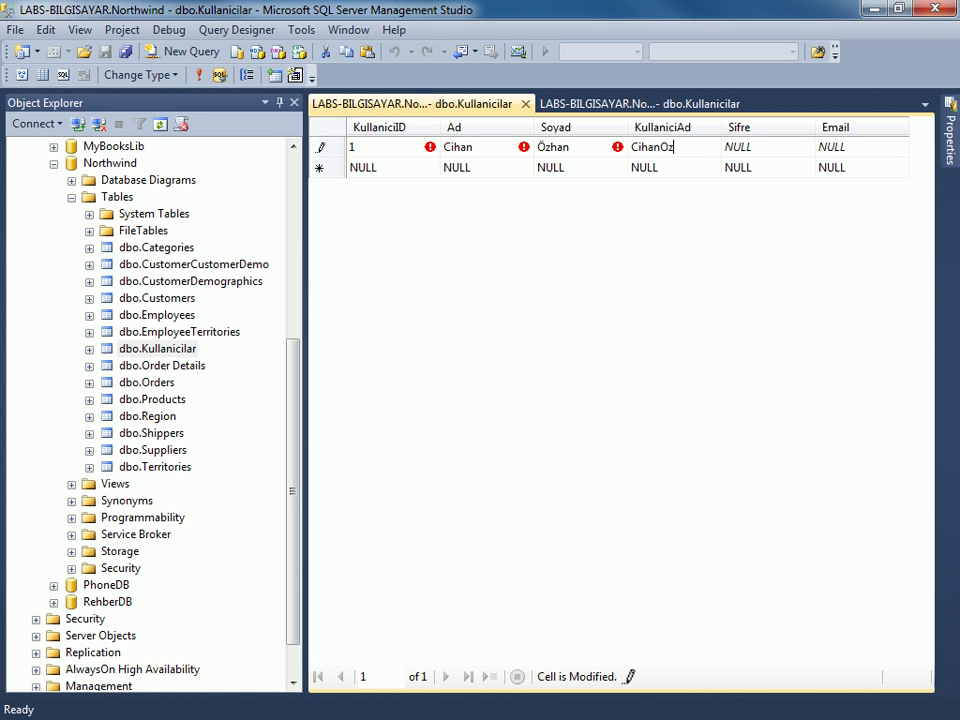
pyautogui.press('Tab')
pyautogui.write('cihan.sifre')
pyautogui.press('Tab')
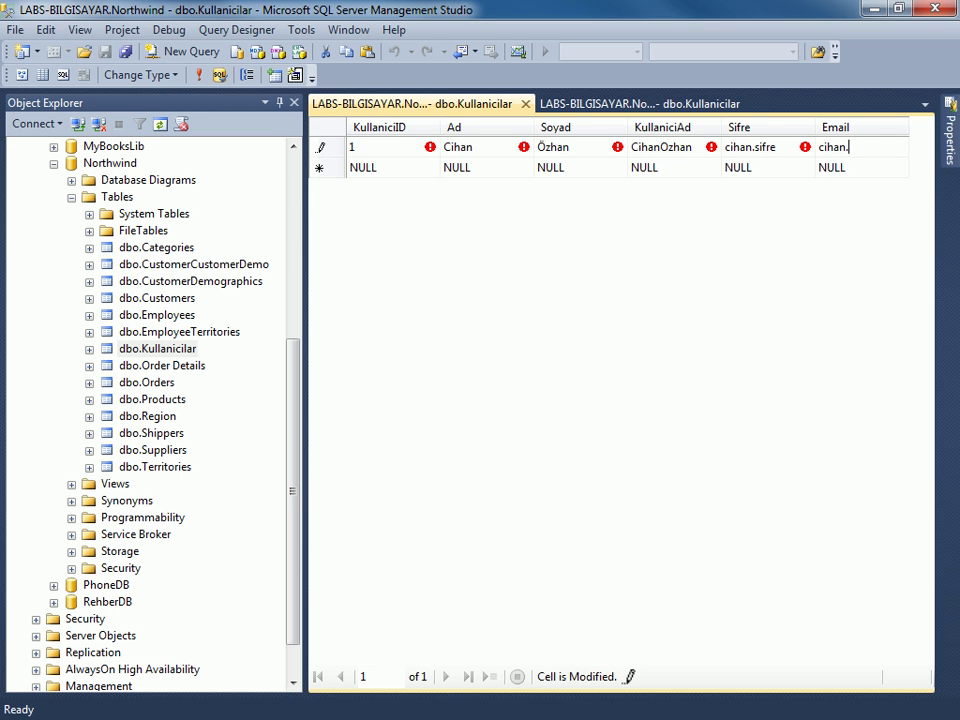
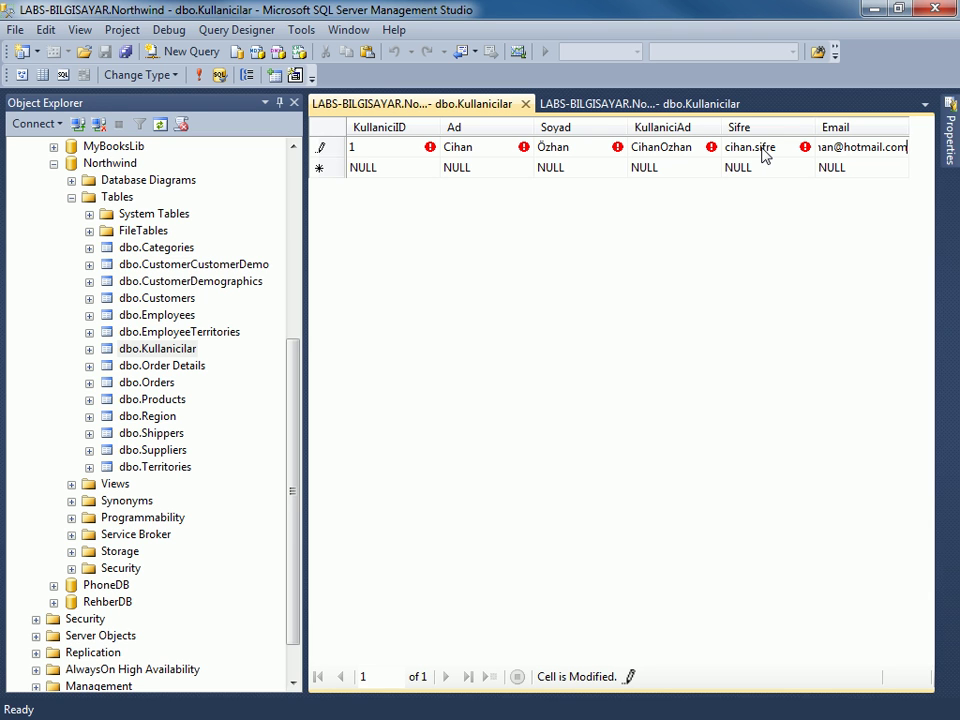
# Widen the Email column to show the full address, then commit the first user row.
pyautogui.click(762, 148)
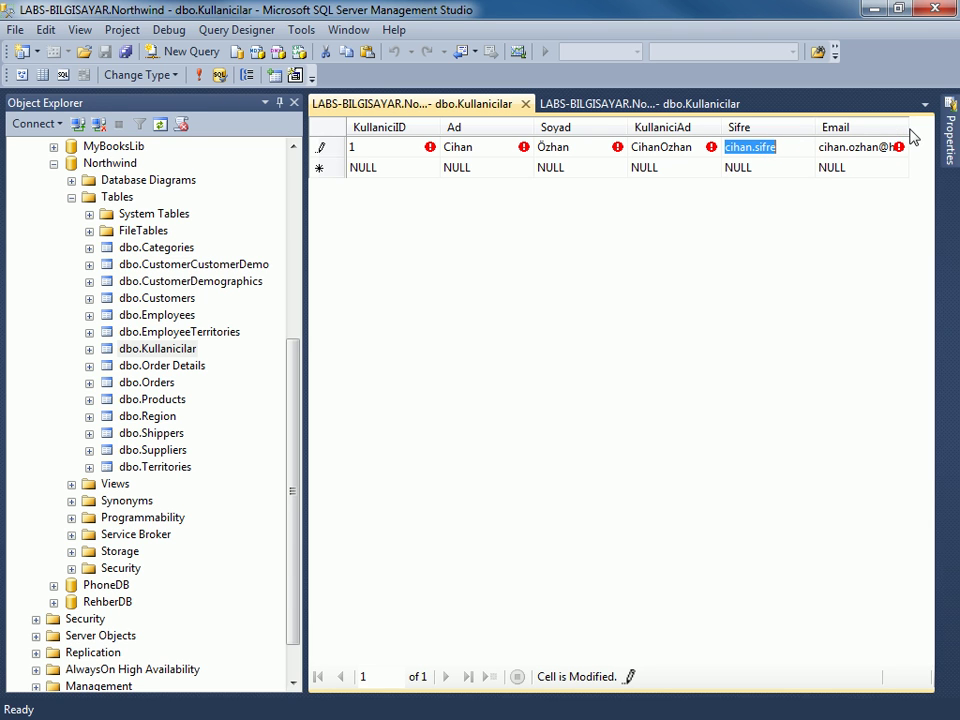
pyautogui.moveTo(906, 128); pyautogui.dragTo(923, 128)
pyautogui.moveTo(812, 128); pyautogui.dragTo(797, 129)
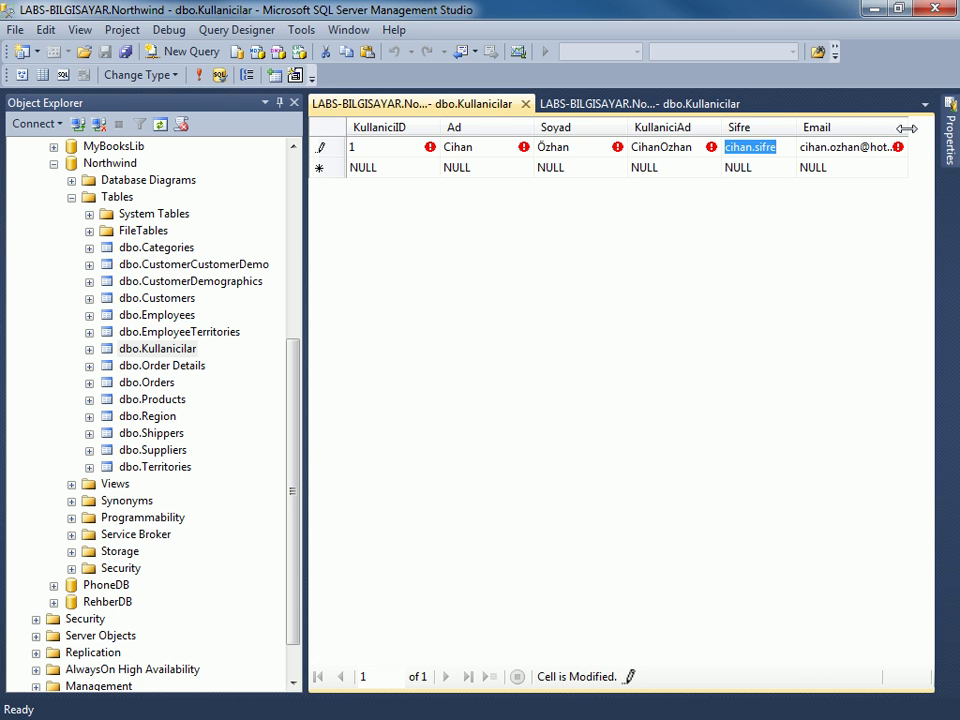
pyautogui.moveTo(906, 127); pyautogui.dragTo(940, 128)
pyautogui.moveTo(307, 175); pyautogui.dragTo(273, 180)
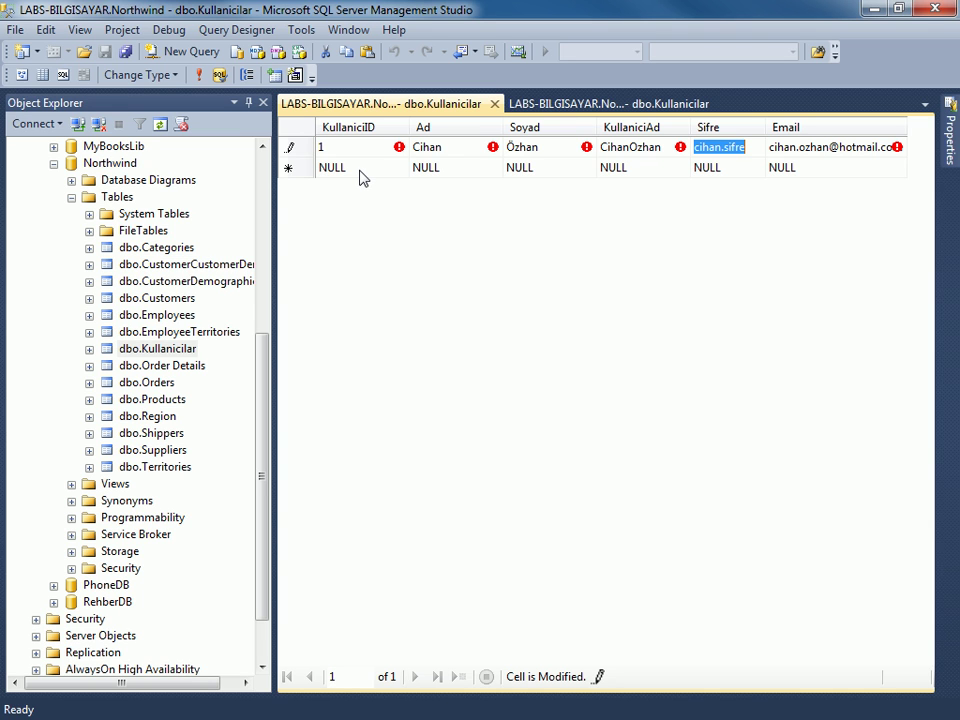
pyautogui.moveTo(398, 155)
pyautogui.press('Tab')
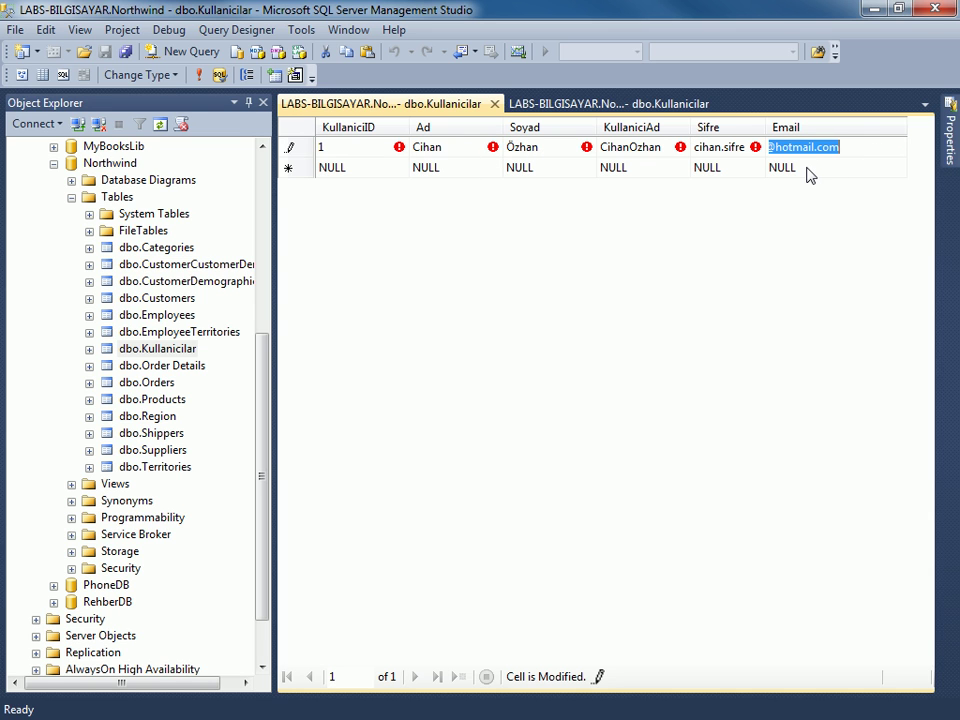
pyautogui.click(380, 170)
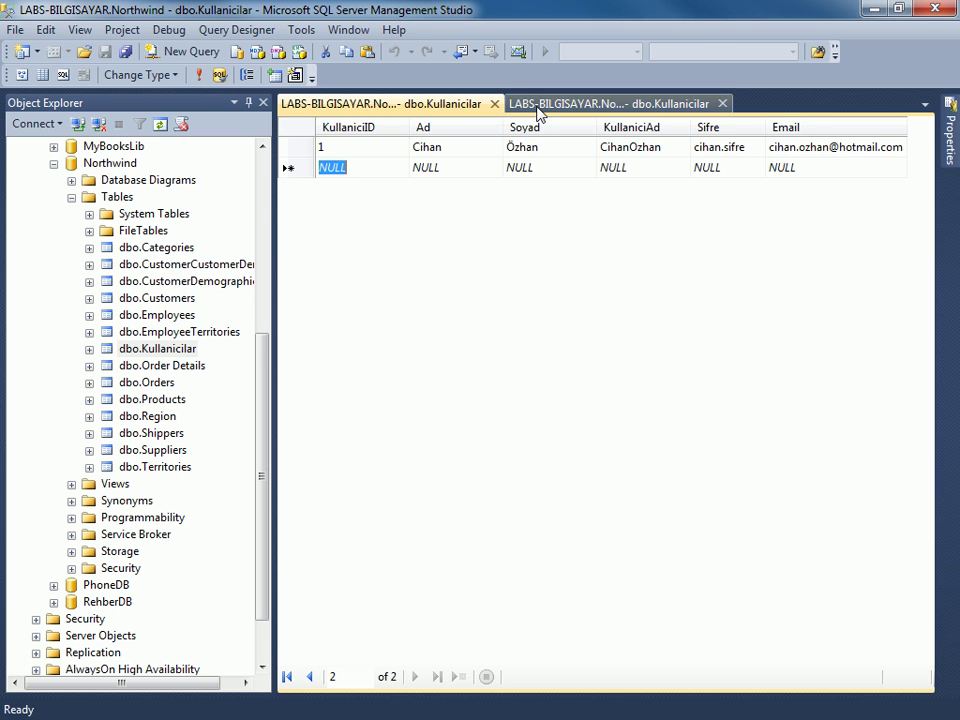
pyautogui.click(494, 104)
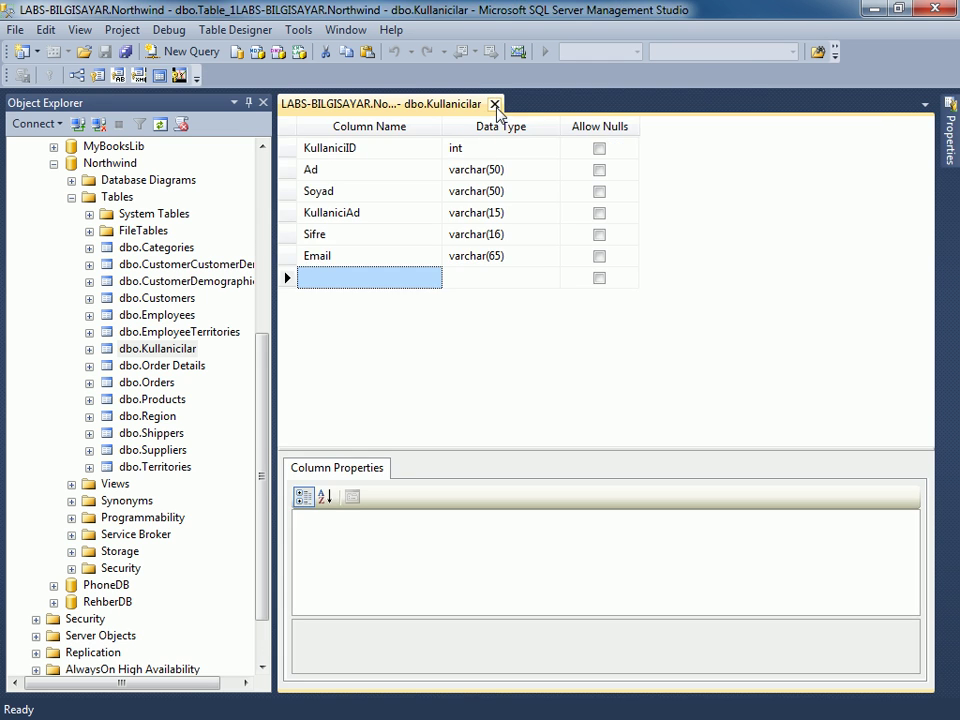
pyautogui.click(494, 104)
pyautogui.rightClick(160, 326)
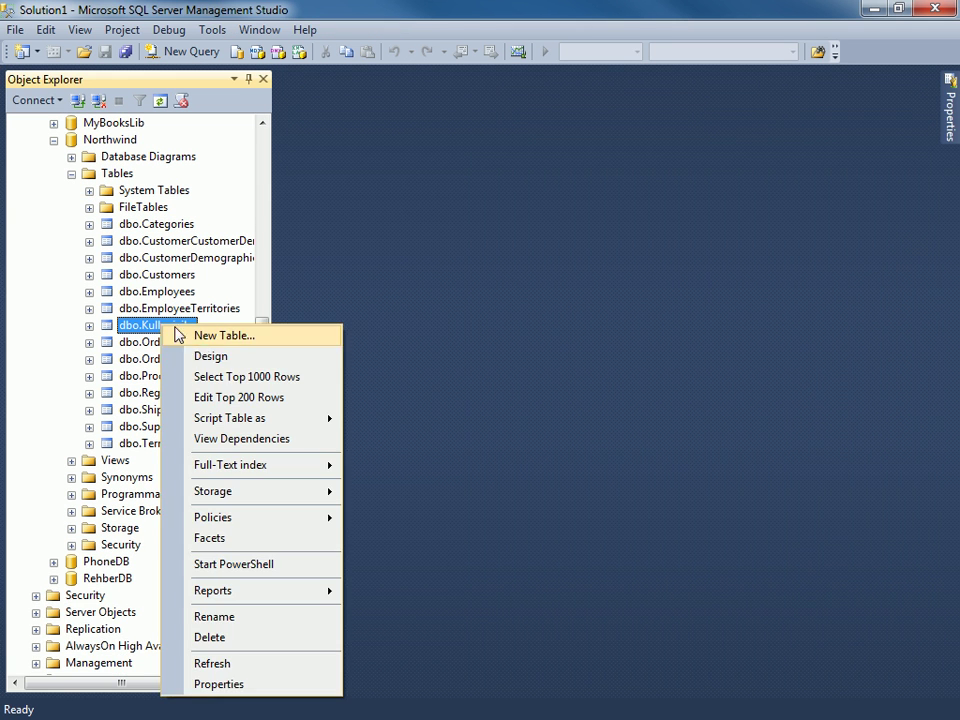
pyautogui.click(252, 397)
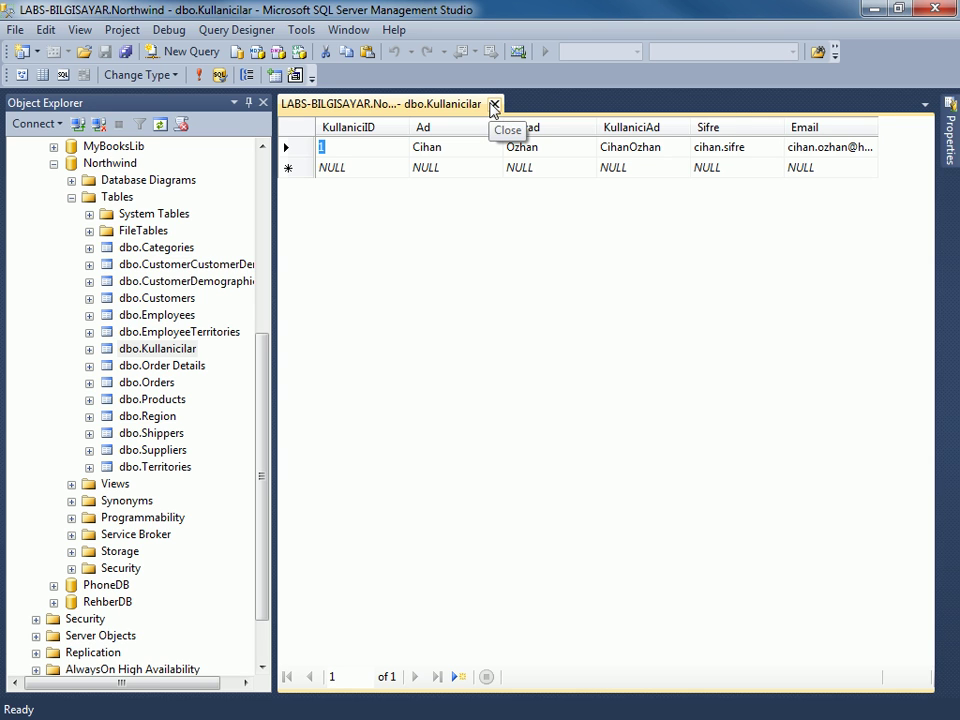
pyautogui.click(366, 166)
pyautogui.write('2')
pyautogui.press('Tab')
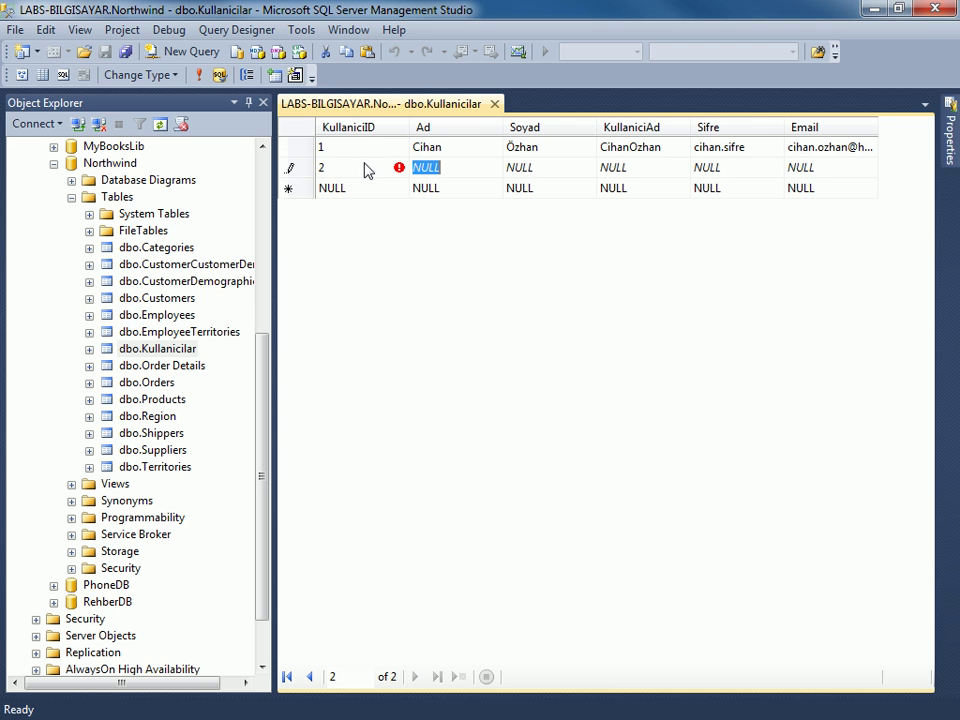
pyautogui.write('Yusu')
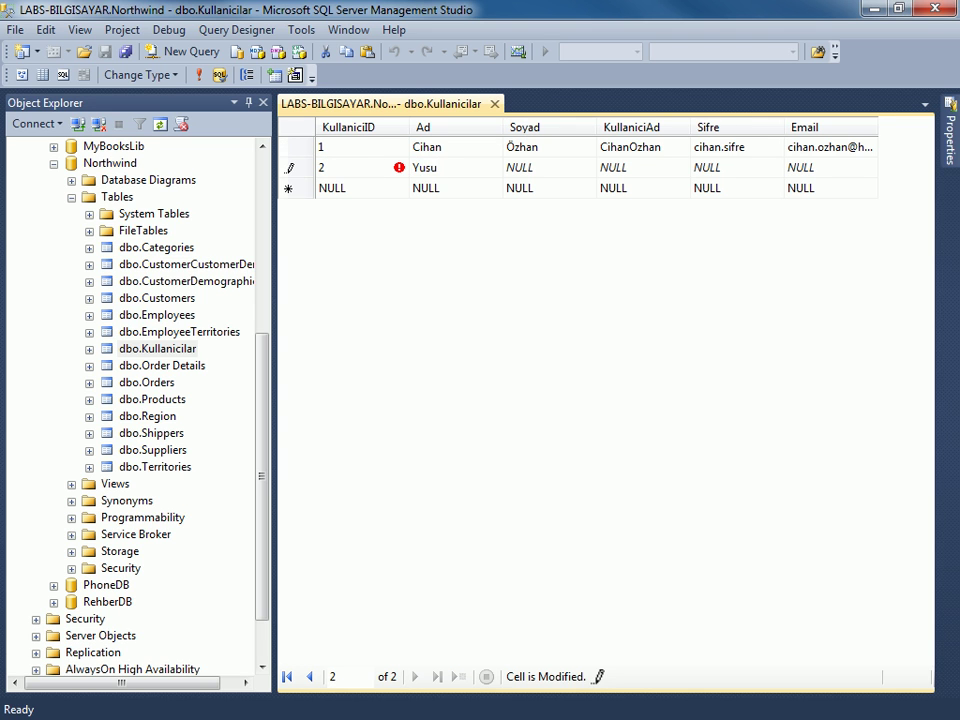
pyautogui.write('f')
pyautogui.press('Tab')
pyautogui.write('Compişle')
pyautogui.press('BackSpace')
pyautogui.press('BackSpace')
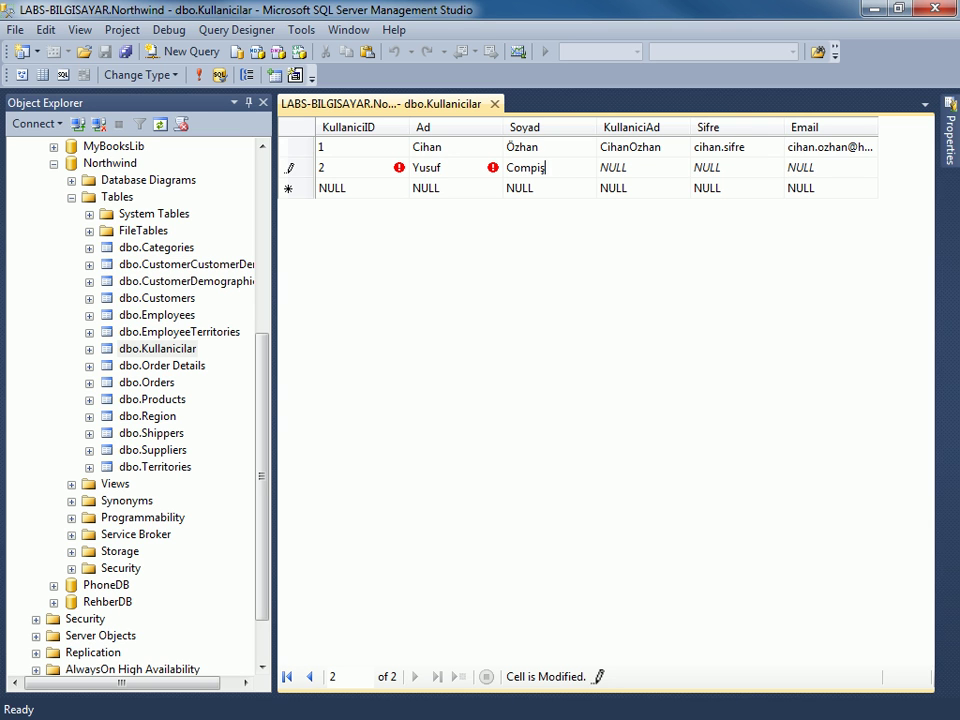
pyautogui.press('BackSpace')
pyautogui.write('ler')
pyautogui.press('Tab')
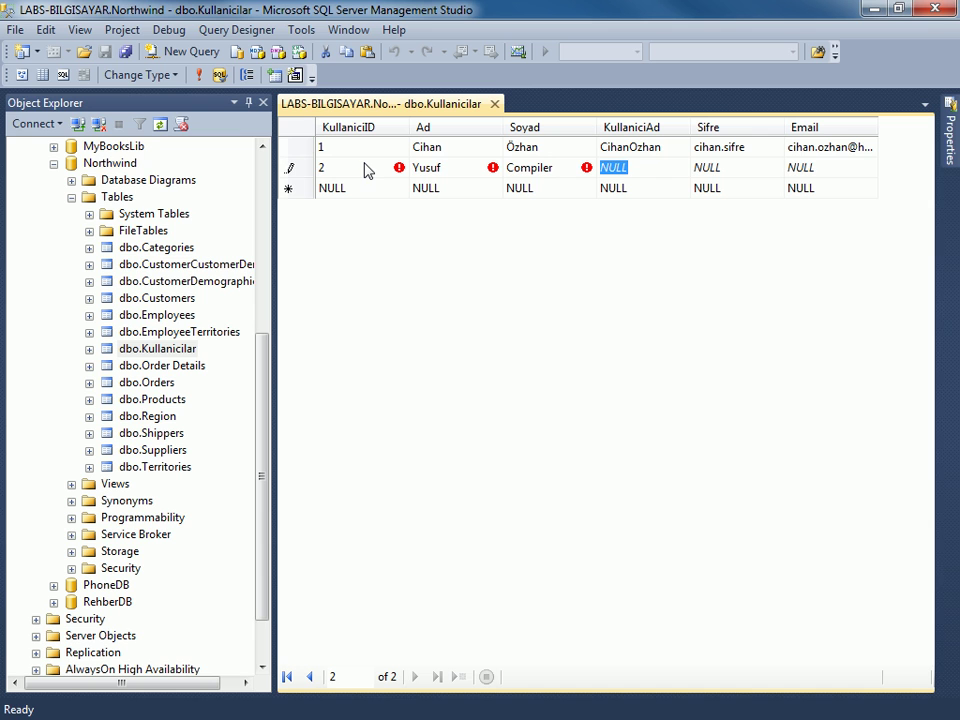
pyautogui.write('YusufC')
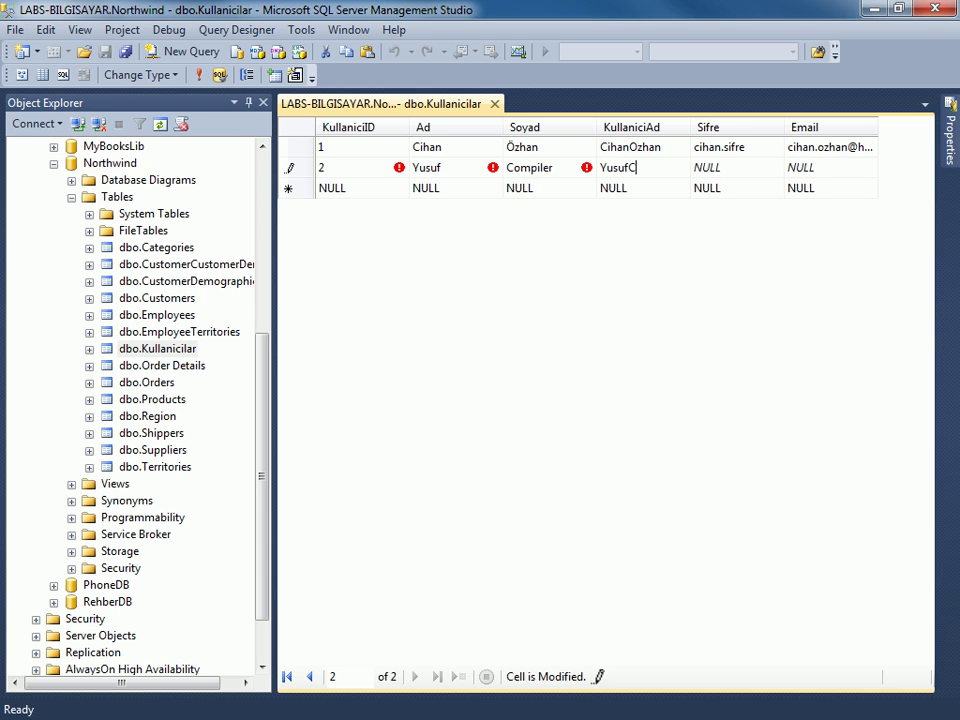
pyautogui.press('BackSpace')
pyautogui.write('Kop')
pyautogui.press('Tab')
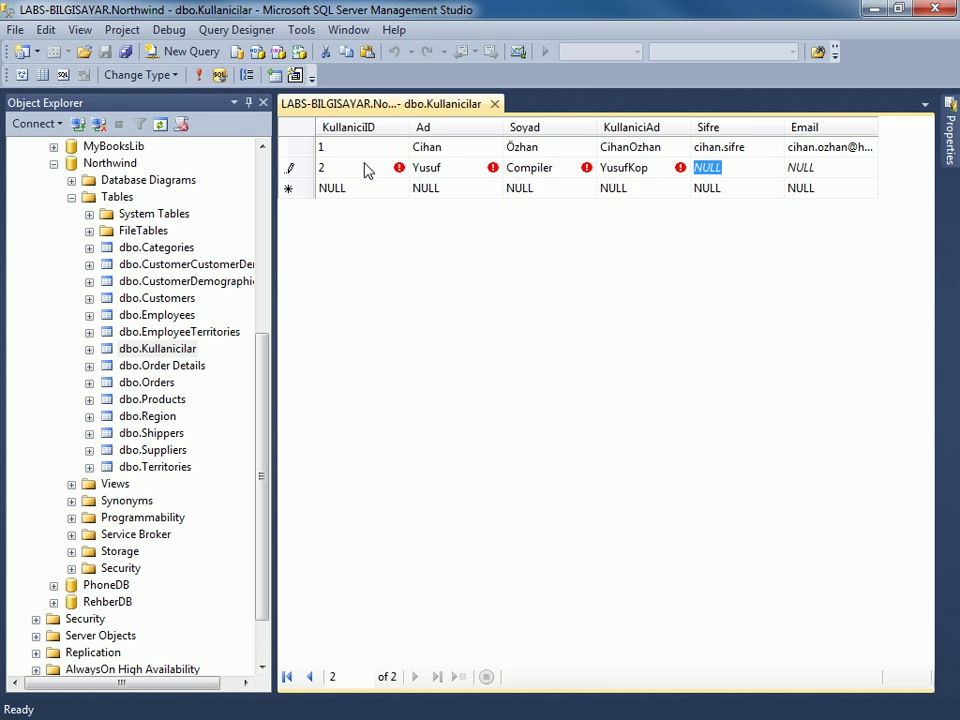
pyautogui.write('compil')
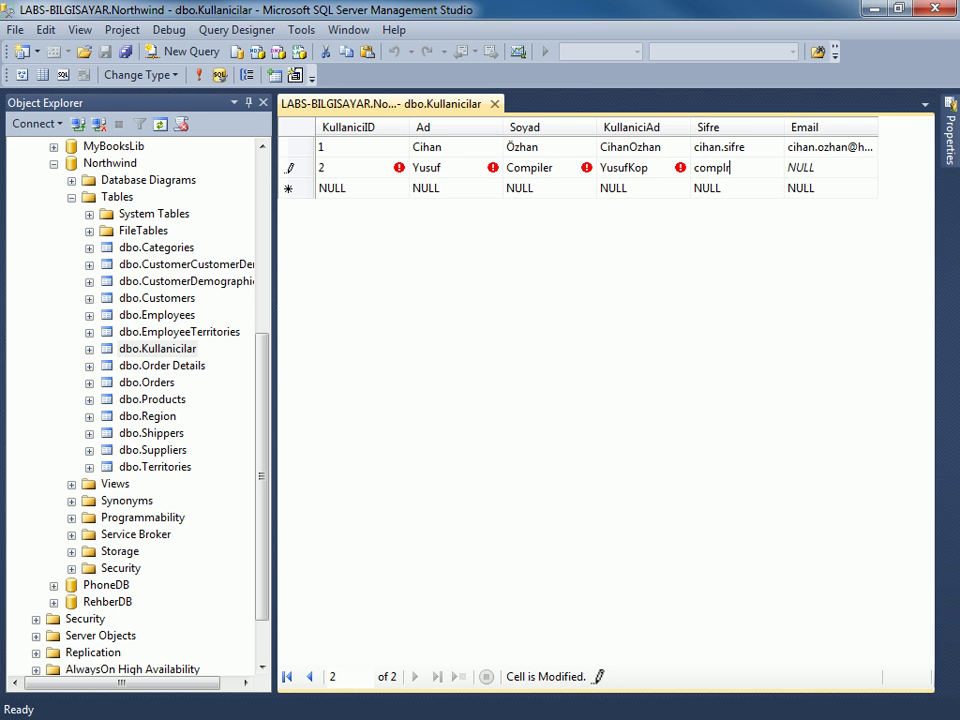
pyautogui.press('Tab')
pyautogui.write('afas falkf alkf aslf')
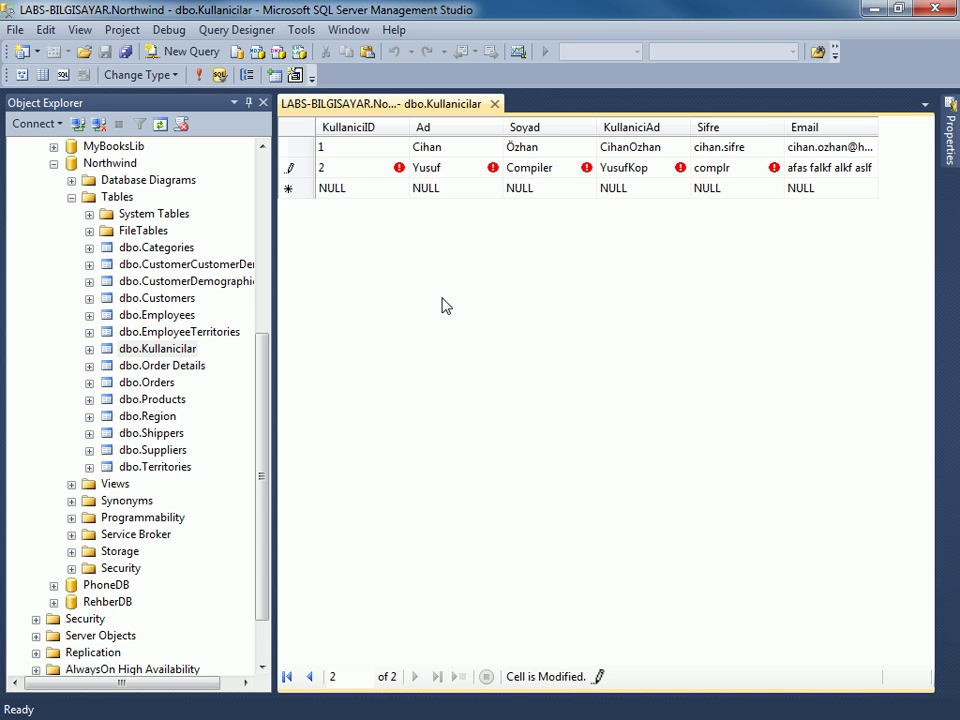
pyautogui.hotkey('ctrl', 'r')
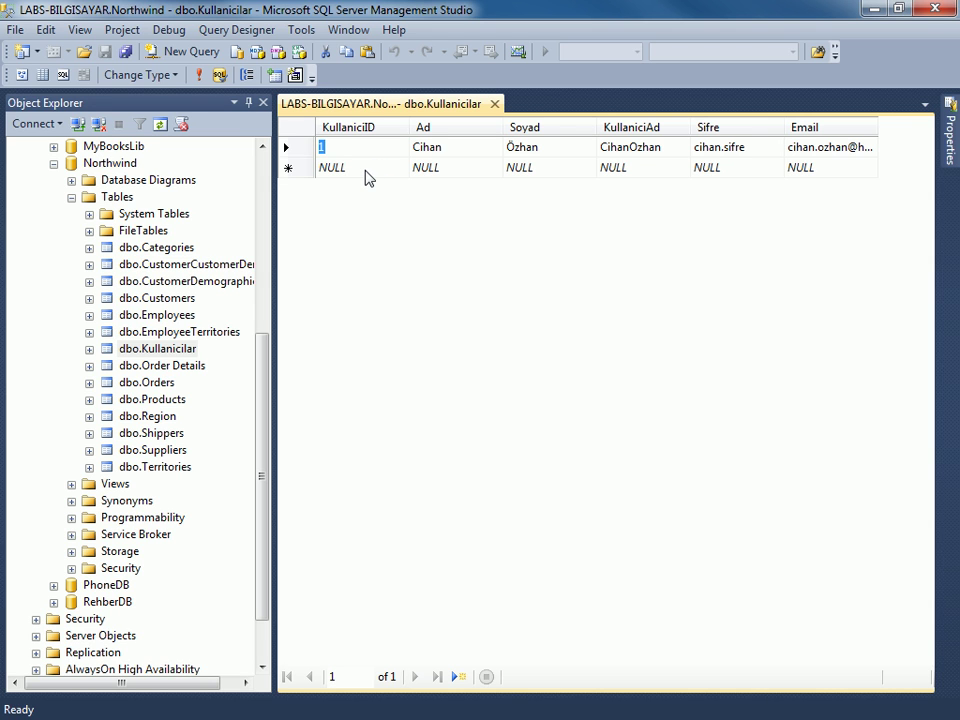
# Select the NULL value in the empty new row's KullaniciID cell.
pyautogui.click(322, 172)
pyautogui.moveTo(268, 182)
pyautogui.mouseDown()
pyautogui.moveTo(258, 184)
pyautogui.moveTo(280, 189)
pyautogui.moveTo(272, 207)
pyautogui.mouseUp()
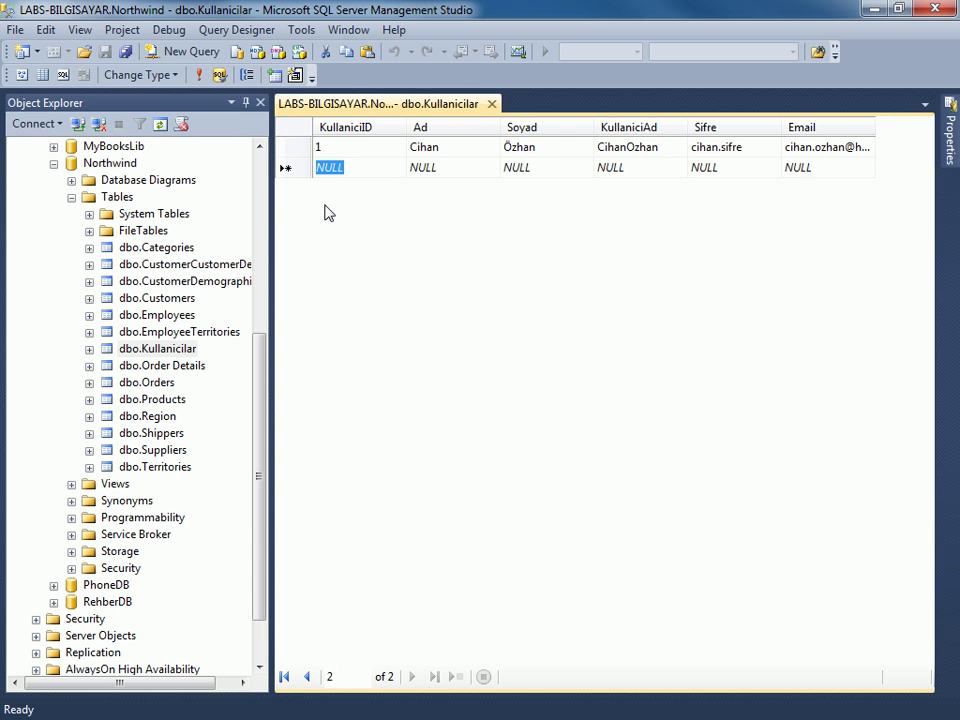
pyautogui.moveTo(350, 167); pyautogui.dragTo(310, 168)
# Open the context menu for dbo.Kullanicilar in Object Explorer.
pyautogui.rightClick(150, 336)
pyautogui.click(150, 348)
pyautogui.rightClick(140, 348)
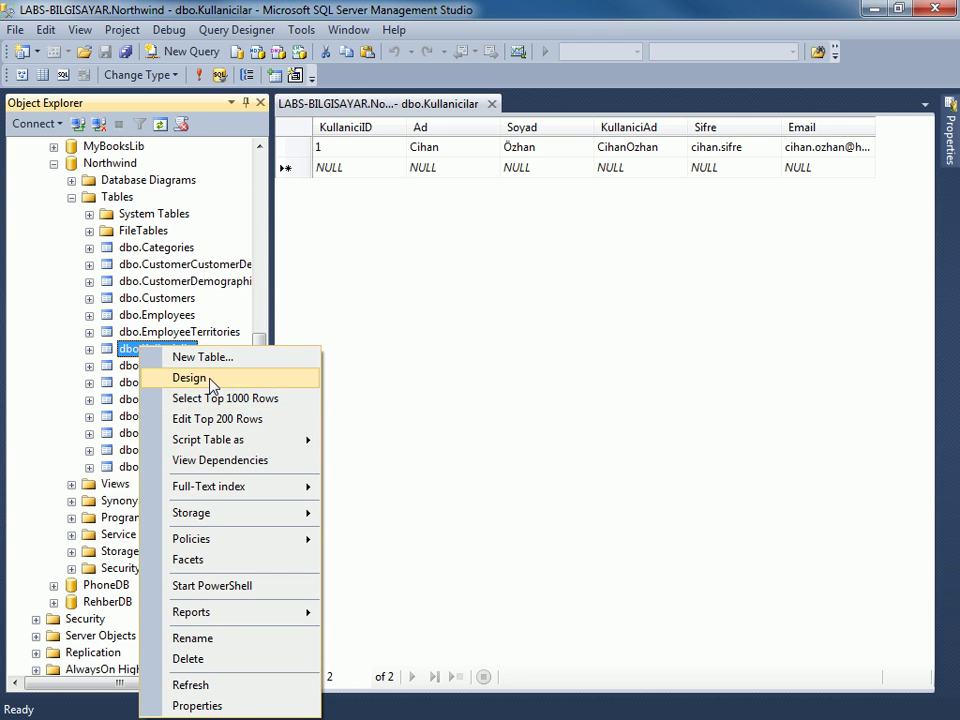
# Open the Kullanicilar table design, then erase stray text typed into the Ad column name, restoring Ad.
pyautogui.click(205, 378)
pyautogui.click(333, 166)
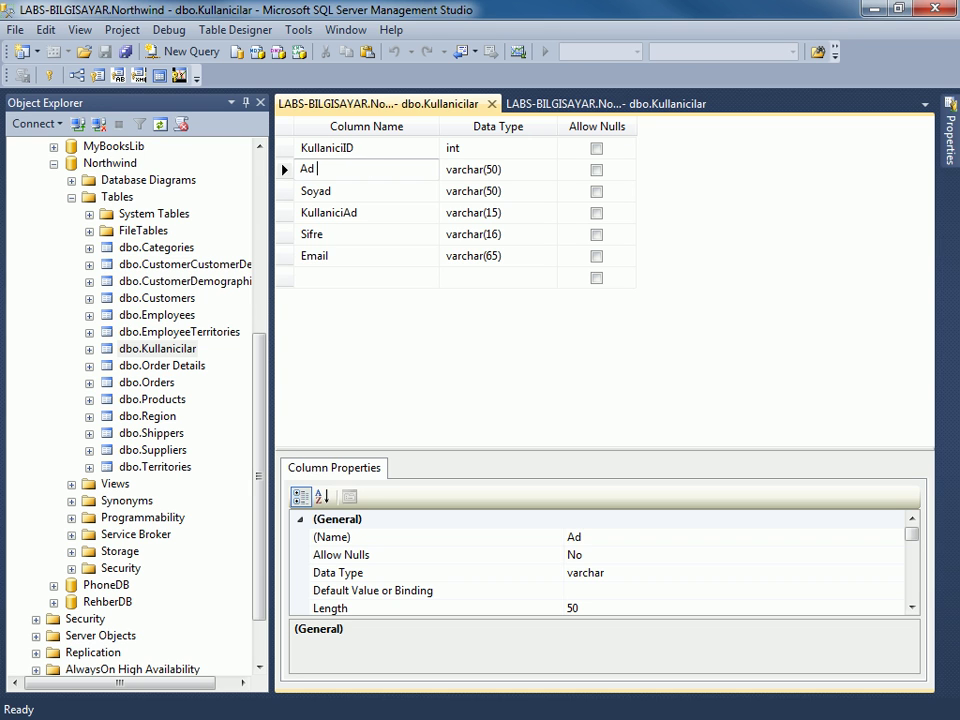
pyautogui.write('asfas')
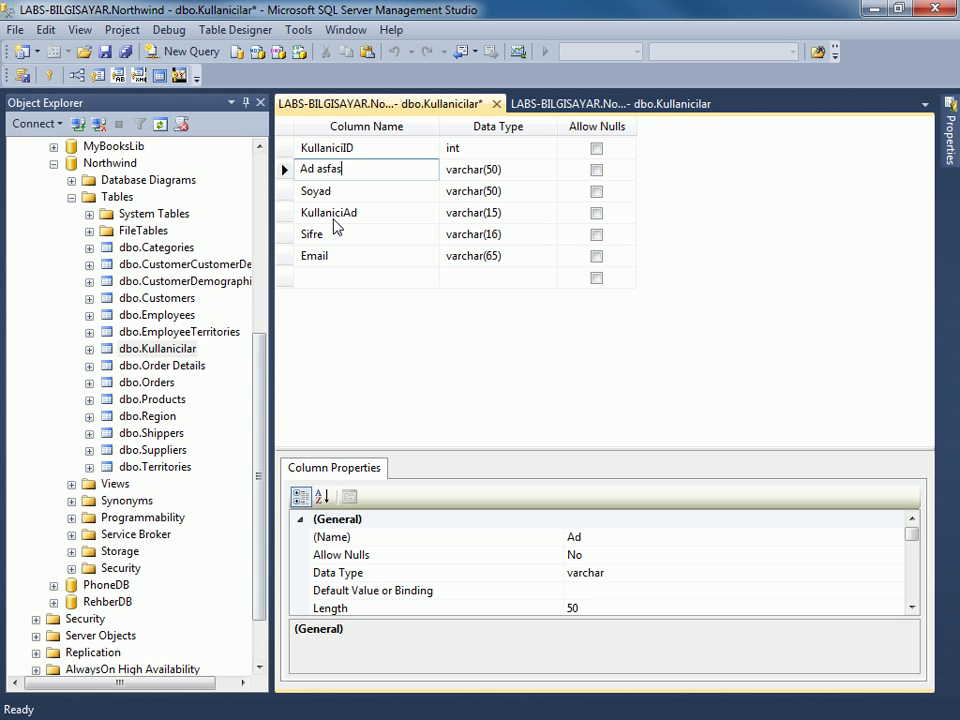
pyautogui.moveTo(318, 169); pyautogui.dragTo(349, 167)
pyautogui.press('BackSpace')
pyautogui.press('BackSpace')
pyautogui.write('şÇÜi')
pyautogui.press('BackSpace')
pyautogui.press('BackSpace')
pyautogui.press('BackSpace')
pyautogui.press('BackSpace')
# Save the unchanged Kullanicilar design and view the Soyad and KullaniciAd column properties.
pyautogui.click(366, 192)
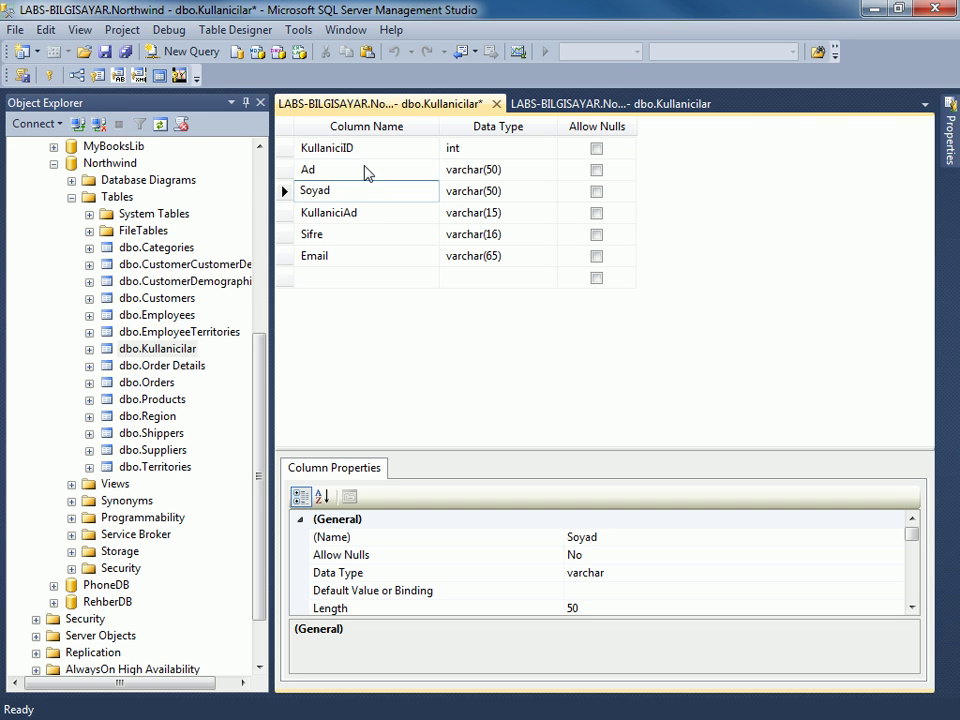
pyautogui.click(366, 170)
pyautogui.hotkey('ctrl', 's')
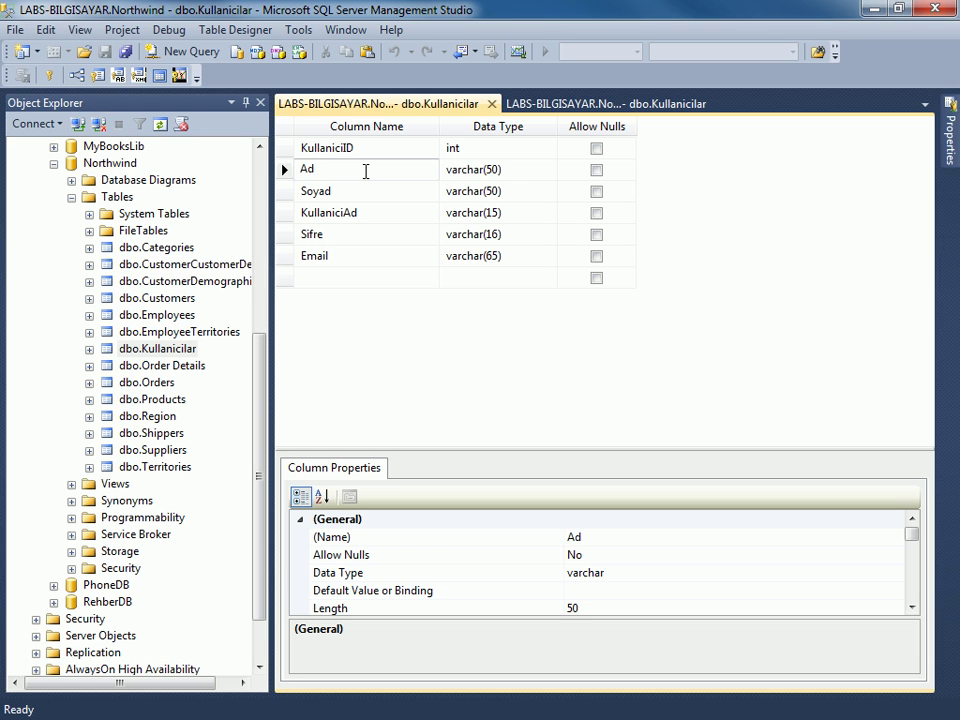
pyautogui.click(364, 191)
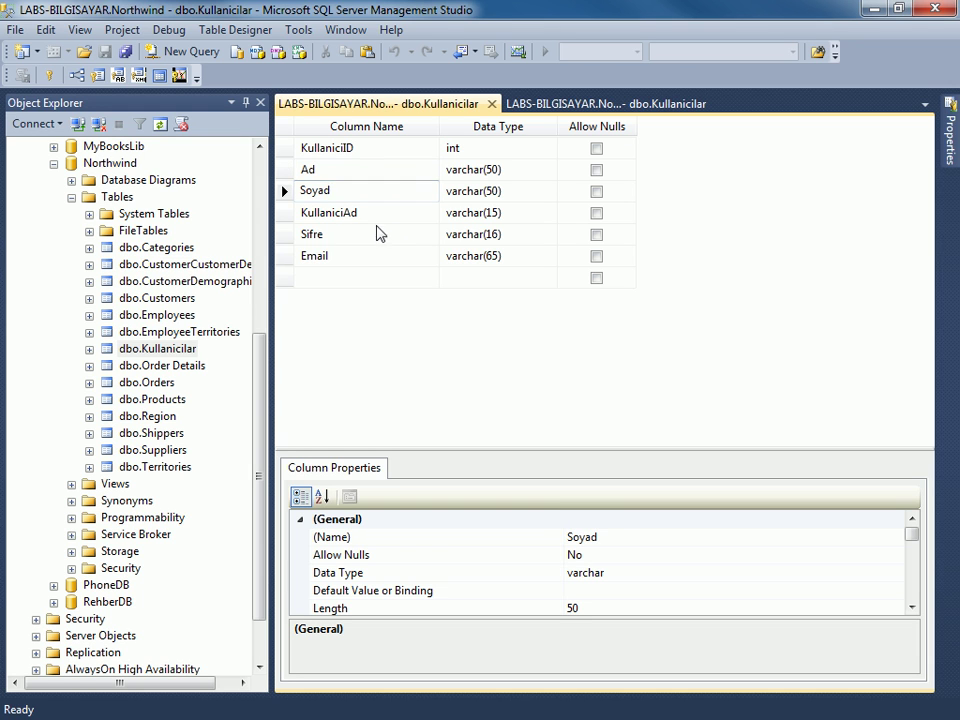
pyautogui.click(379, 219)
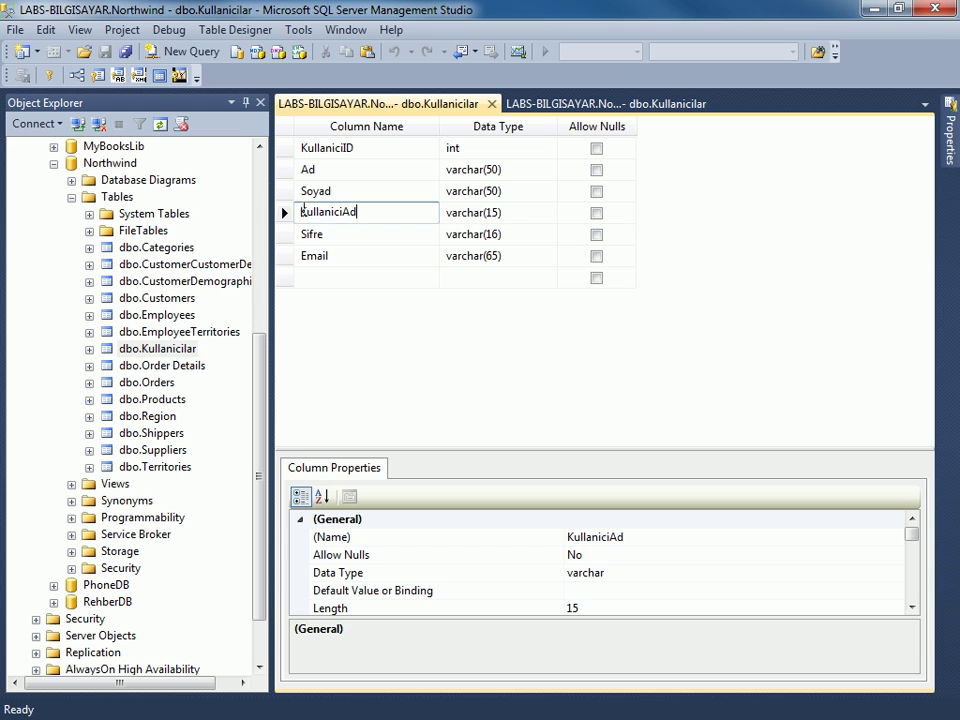
pyautogui.moveTo(303, 212); pyautogui.dragTo(360, 217)
pyautogui.click(343, 213)
# Select the Ad column name, then browse the KullaniciAd, Sifre and Email column rows.
pyautogui.click(309, 169)
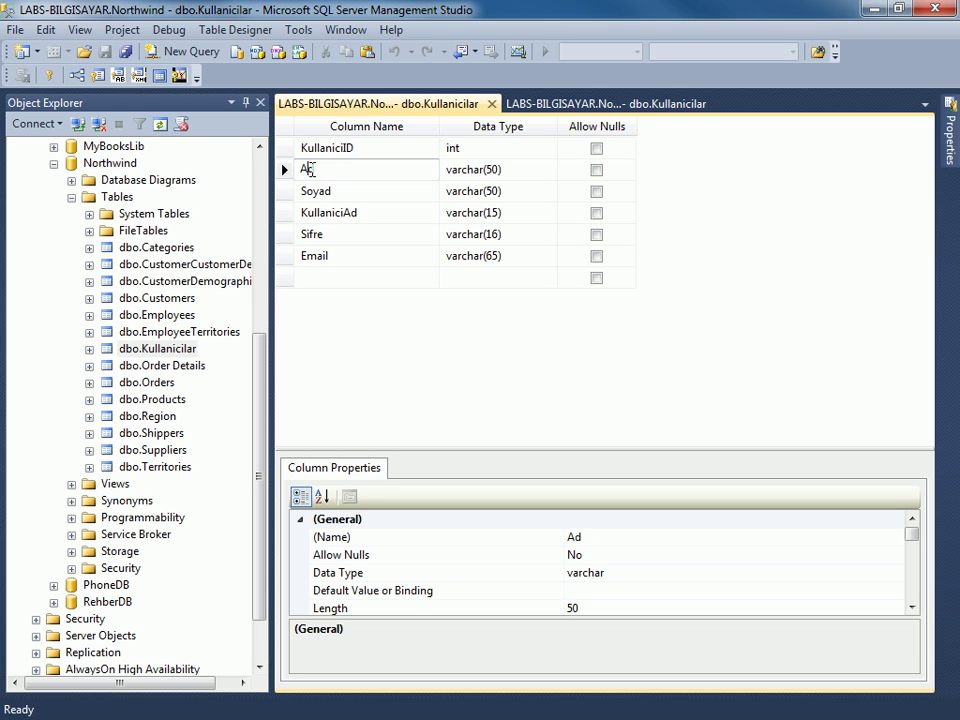
pyautogui.doubleClick(309, 169)
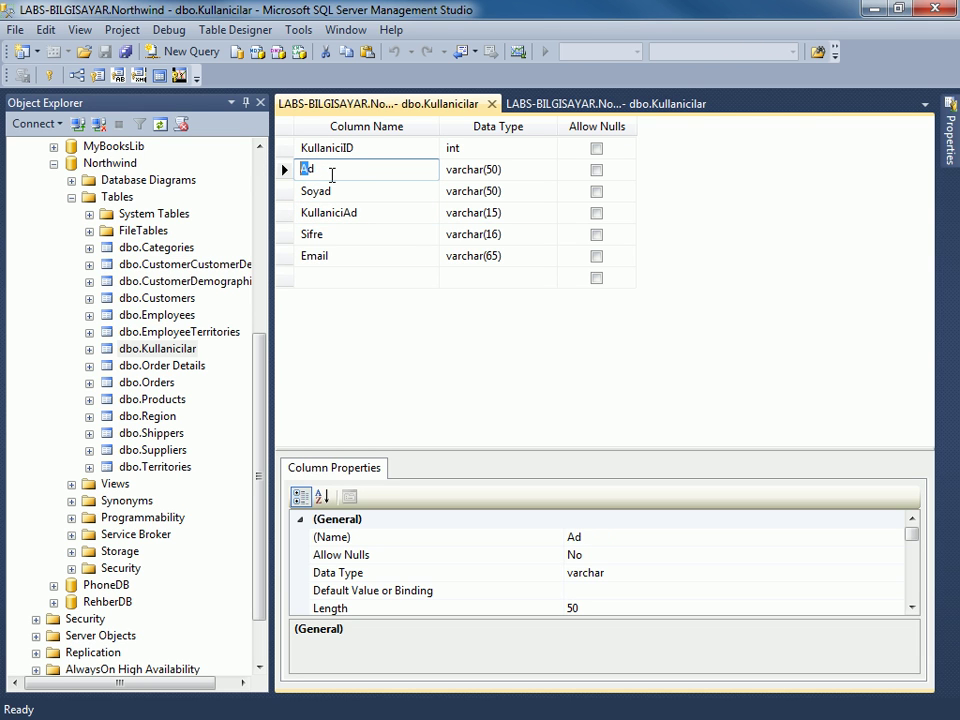
pyautogui.click(322, 169)
pyautogui.doubleClick(322, 169)
pyautogui.click(362, 213)
pyautogui.click(336, 234)
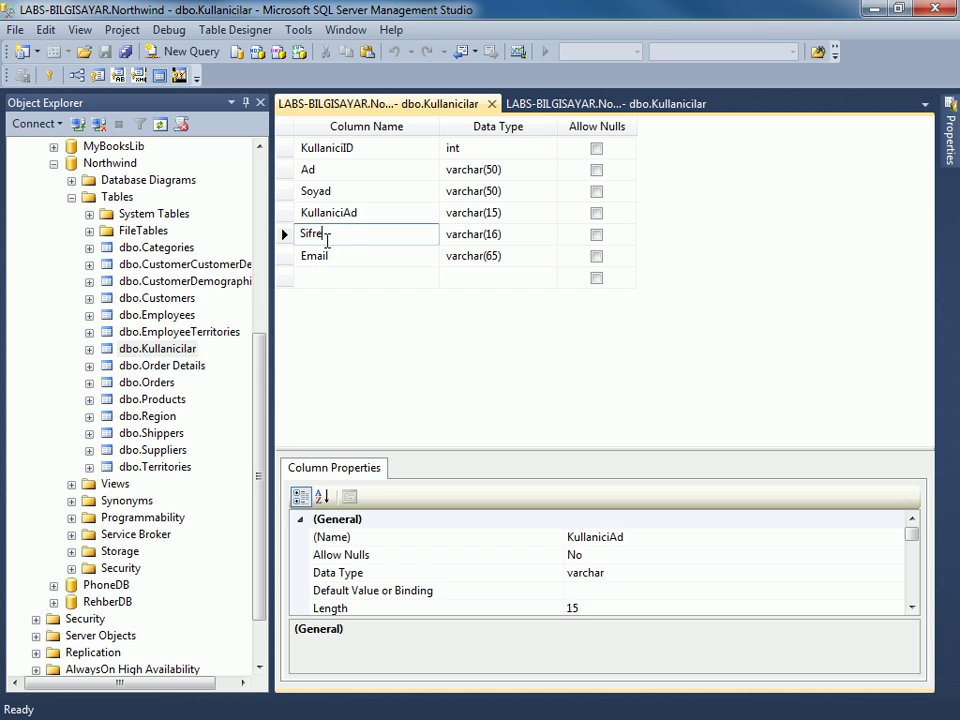
pyautogui.click(336, 255)
pyautogui.click(362, 213)
pyautogui.hotkey('shift', 'Left')
pyautogui.hotkey('shift', 'Left')
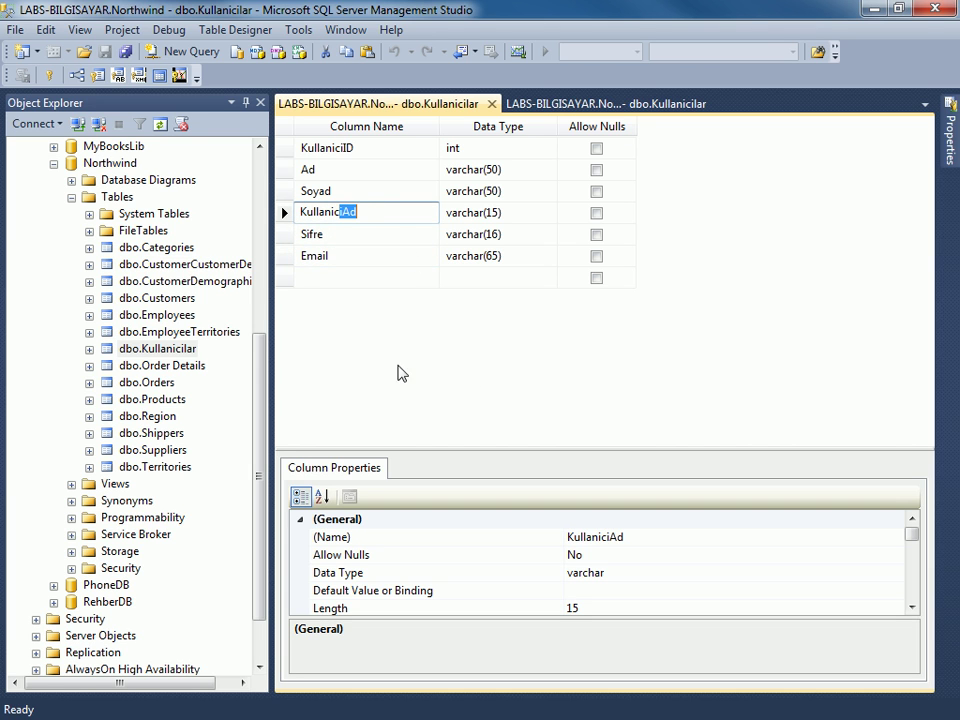
# Enlarge the Column Properties pane and move back to the Soyad column row.
pyautogui.moveTo(420, 446); pyautogui.dragTo(426, 377)
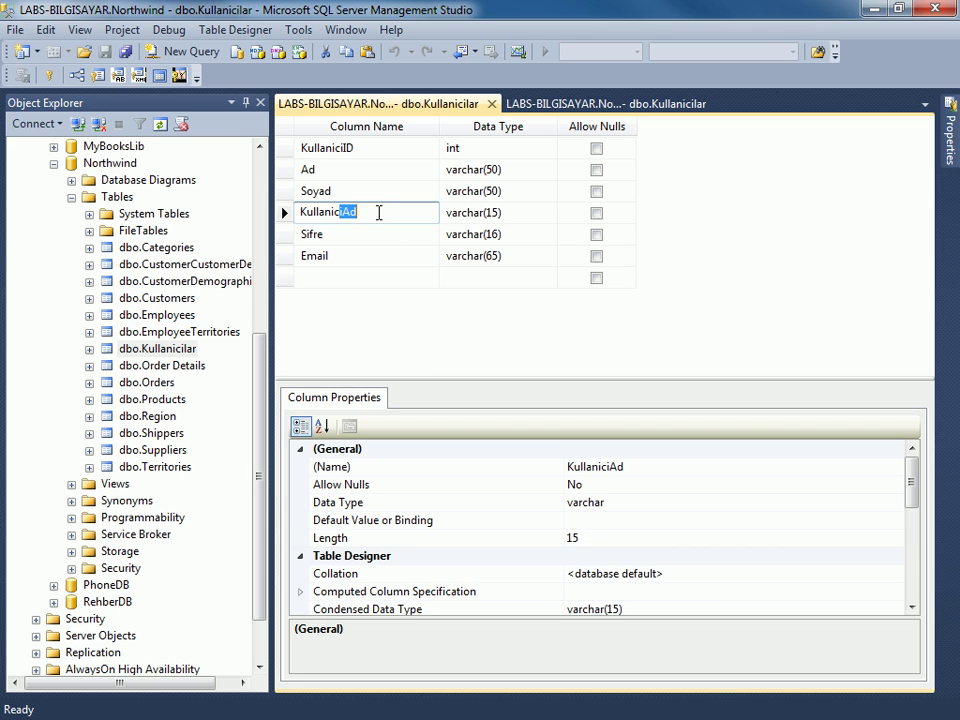
pyautogui.click(375, 211)
pyautogui.moveTo(343, 212); pyautogui.dragTo(349, 212)
pyautogui.click(382, 212)
pyautogui.click(355, 192)
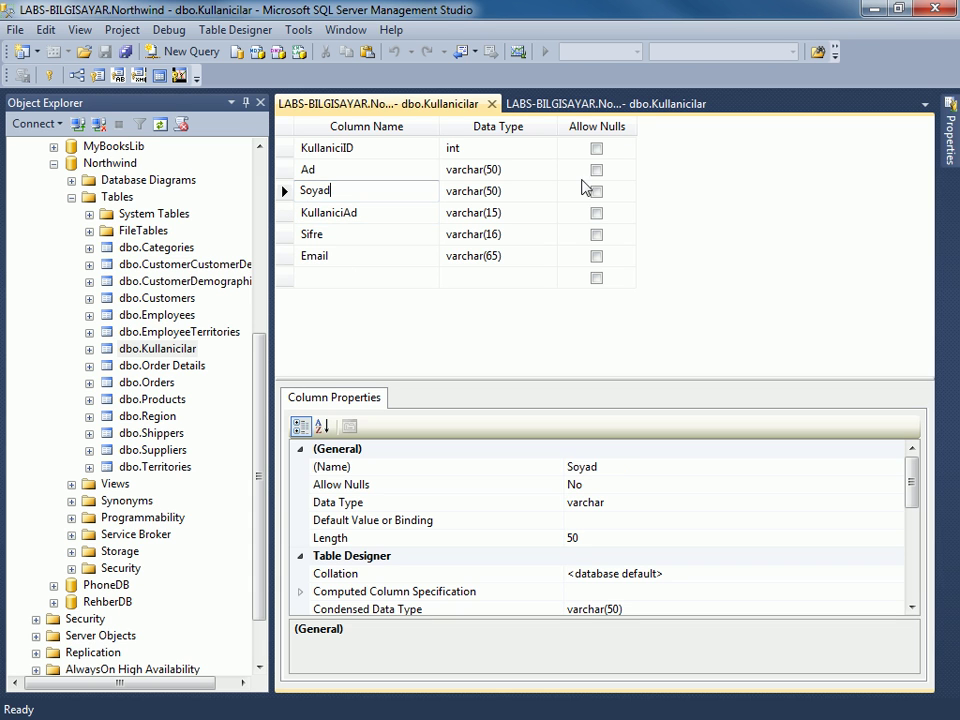
# Close the dbo.Kullanicilar designer and expand Database Diagrams under Northwind in Object Explorer.
pyautogui.click(491, 104)
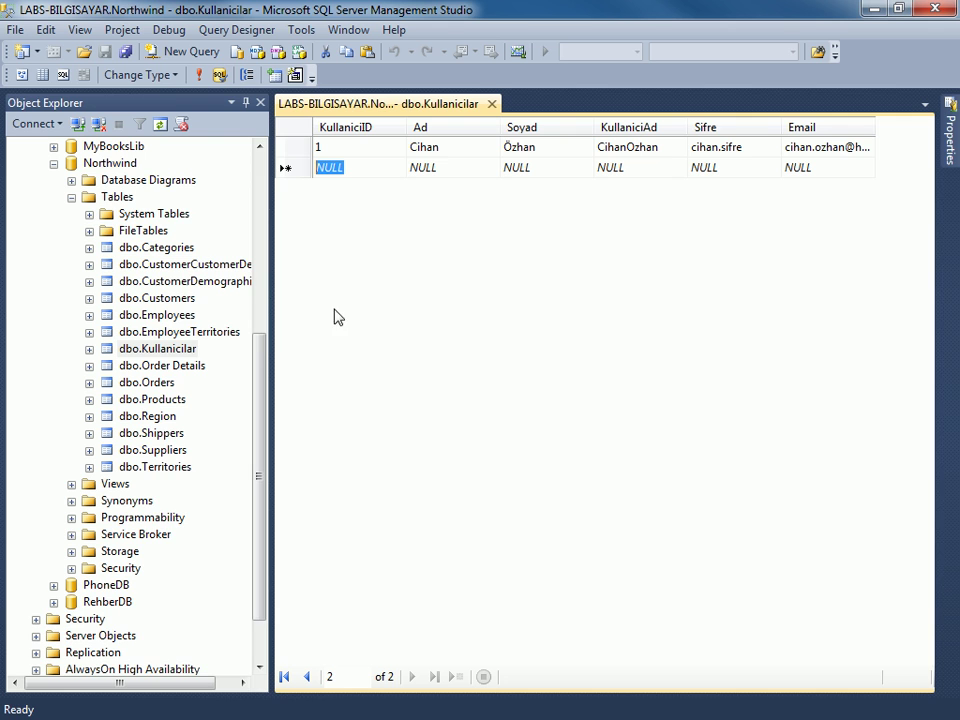
pyautogui.click(266, 352)
pyautogui.scroll(2, 266, 354)
pyautogui.click(130, 250)
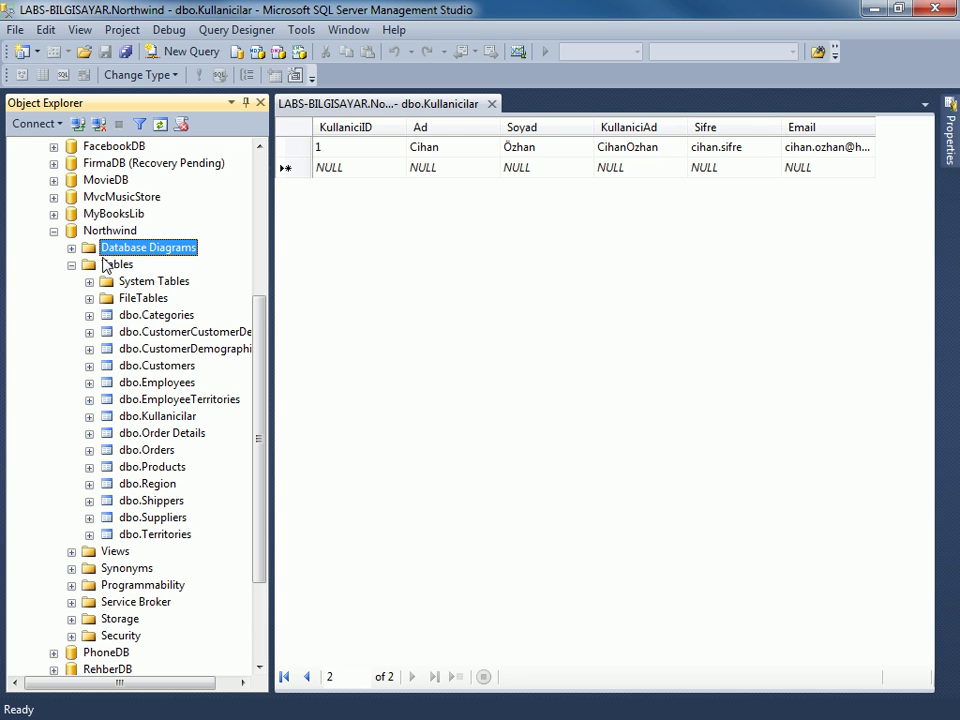
pyautogui.click(71, 247)
# Create a new Northwind diagram with Categories, Employees, Customers, Kullanicilar and all remaining tables through Territories.
pyautogui.rightClick(155, 258)
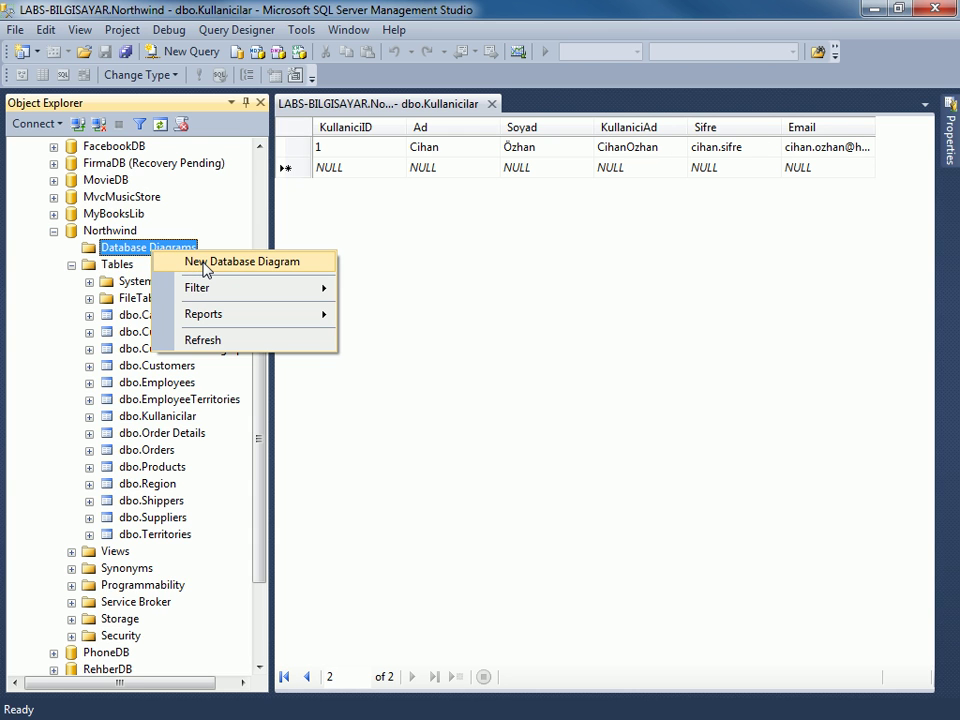
pyautogui.click(205, 264)
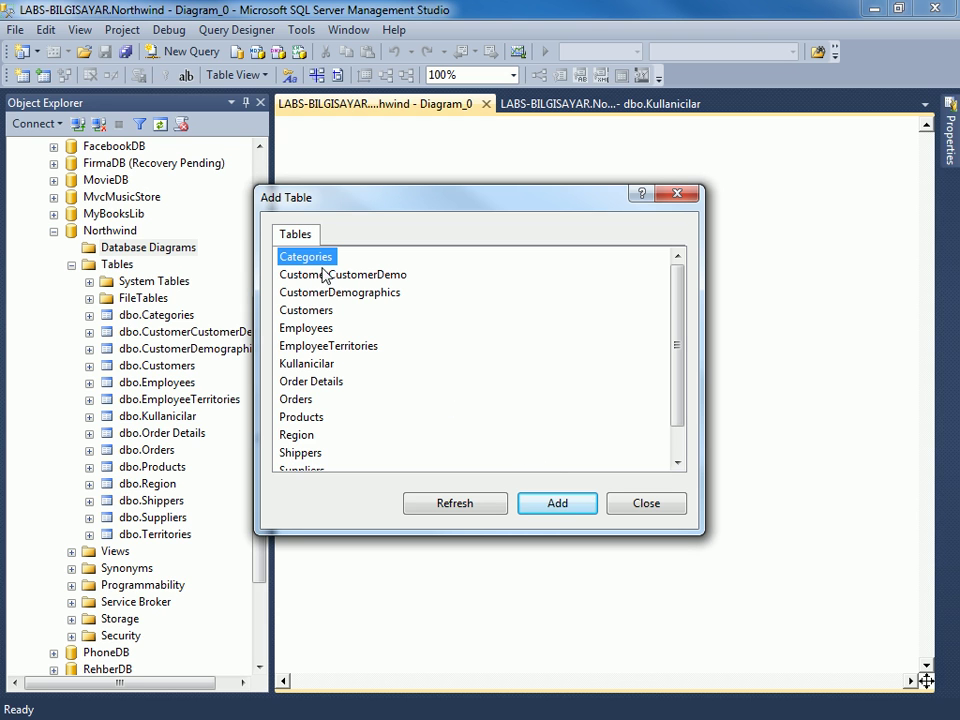
pyautogui.click(560, 505)
pyautogui.click(318, 312)
pyautogui.click(555, 504)
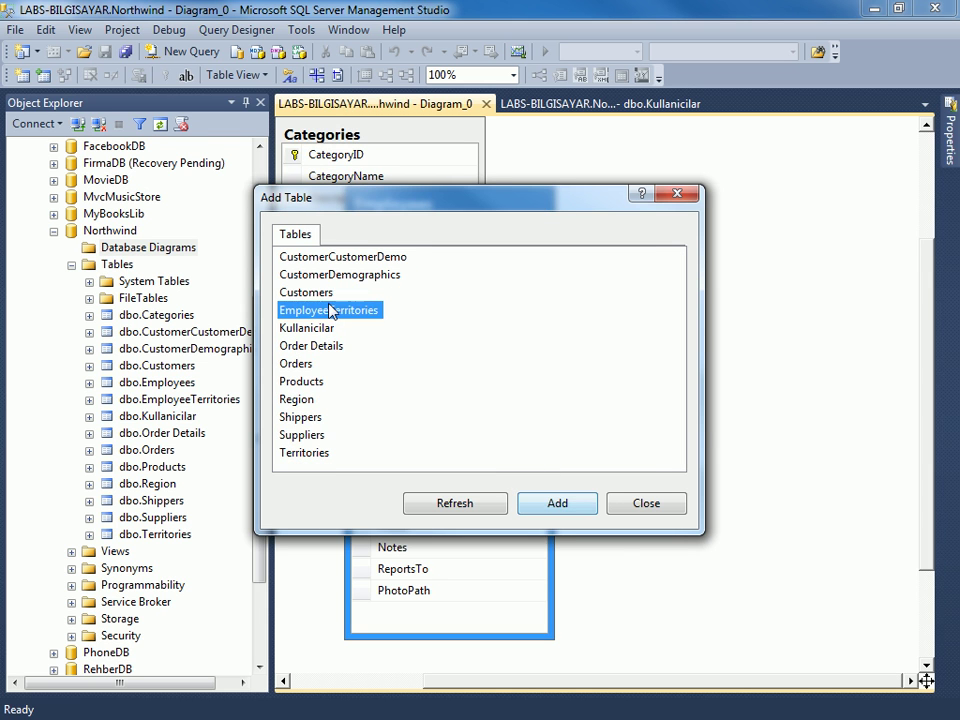
pyautogui.click(555, 503)
pyautogui.click(311, 311)
pyautogui.click(553, 503)
pyautogui.hotkey('shift', 'End')
pyautogui.click(555, 503)
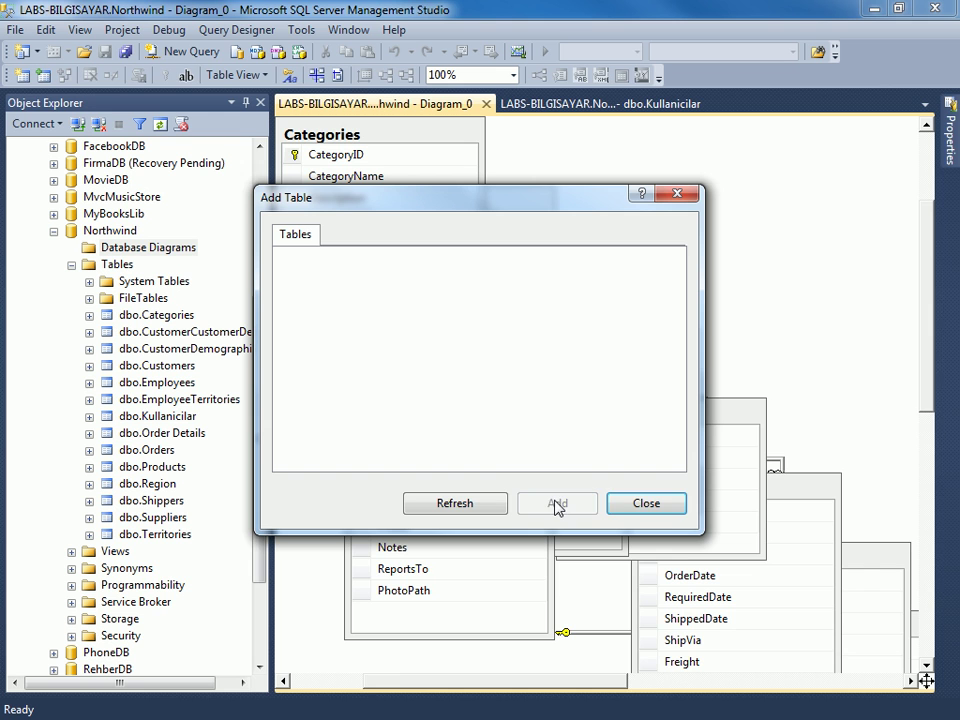
pyautogui.click(645, 504)
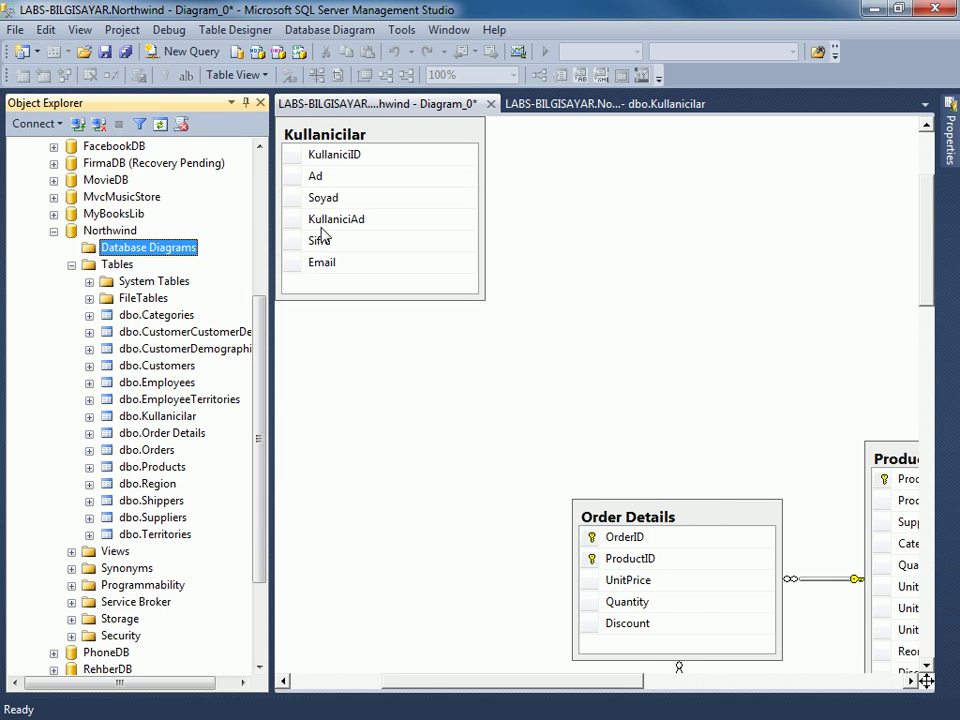
# Auto-hide Object Explorer and drag the Kullanicilar table to the middle of the diagram.
pyautogui.click(245, 107)
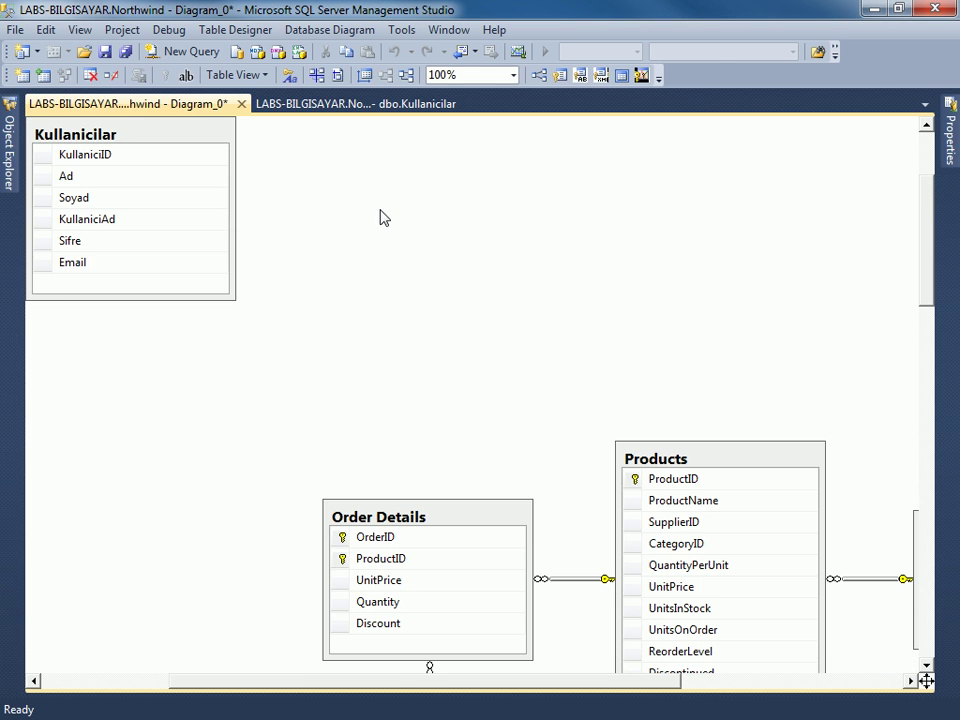
pyautogui.moveTo(193, 137); pyautogui.dragTo(490, 299)
pyautogui.scroll(-4, 371, 414)
pyautogui.scroll(3, 193, 317)
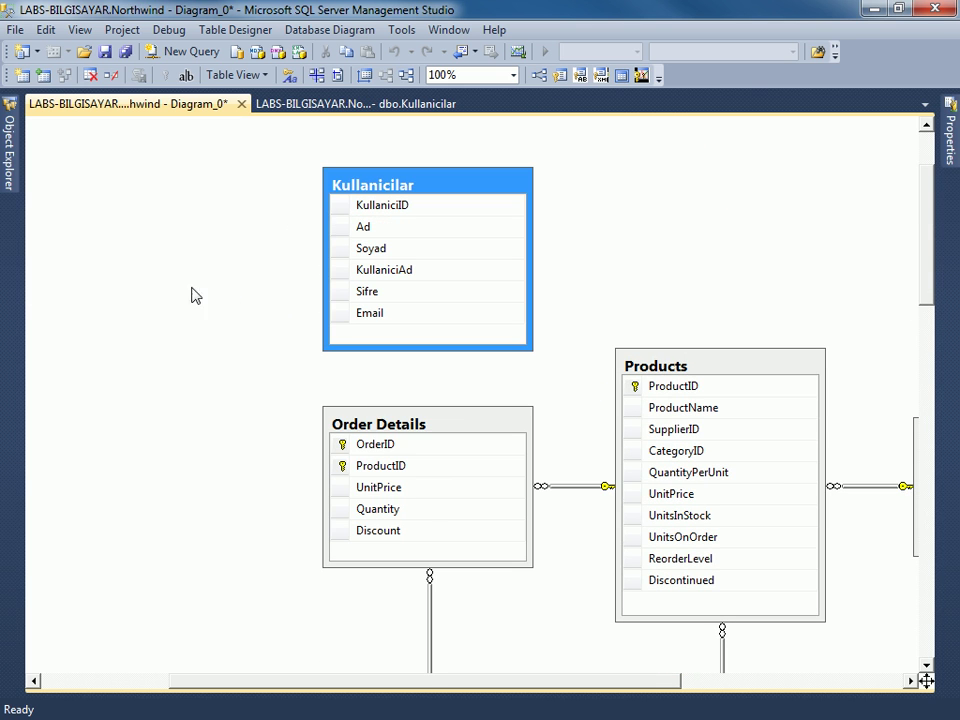
pyautogui.click(226, 219)
# Arrange all diagram tables automatically and scroll through the new layout.
pyautogui.rightClick(234, 218)
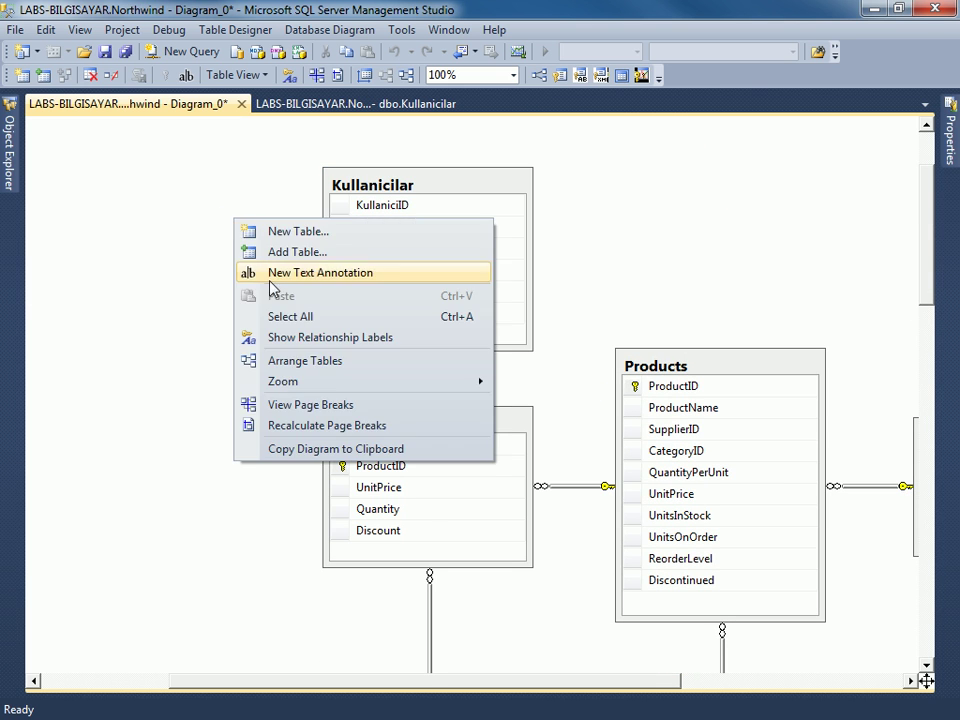
pyautogui.moveTo(355, 383)
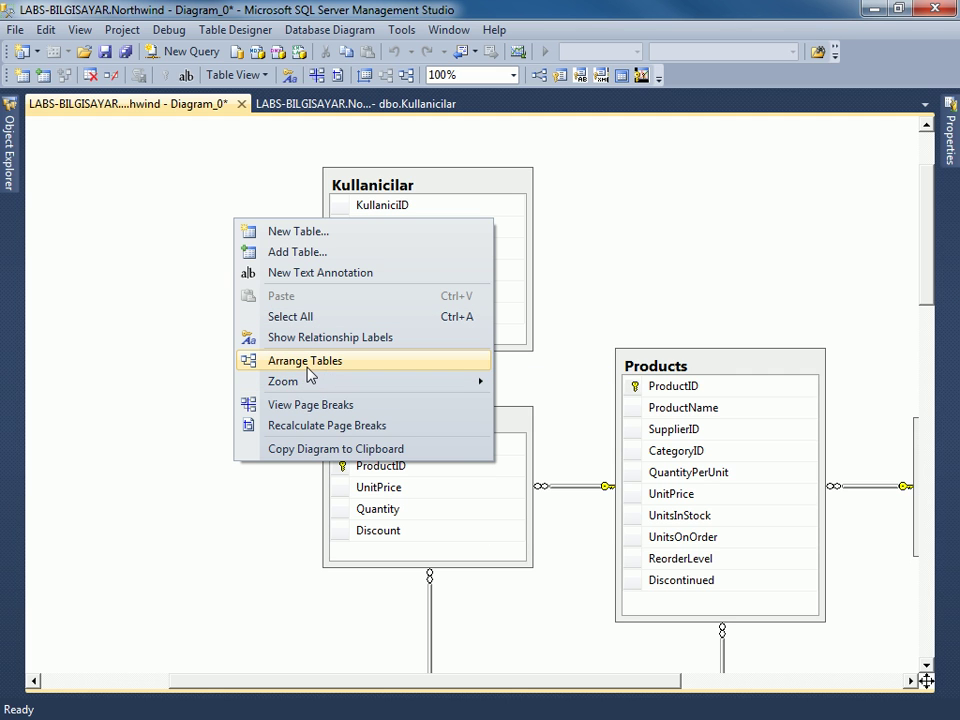
pyautogui.click(318, 364)
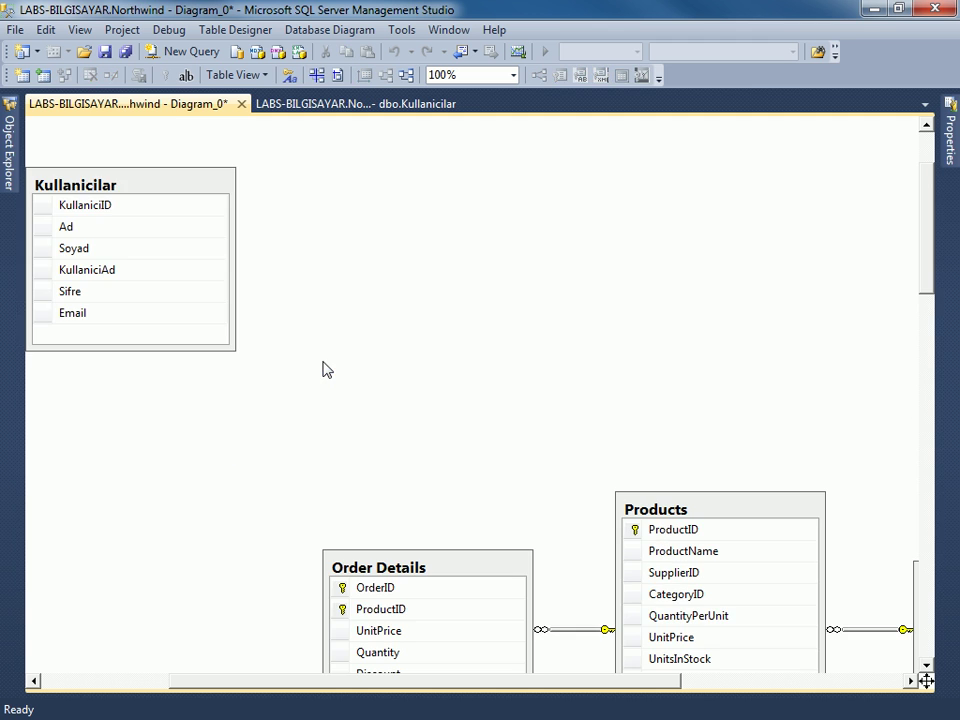
pyautogui.scroll(-3, 280, 333)
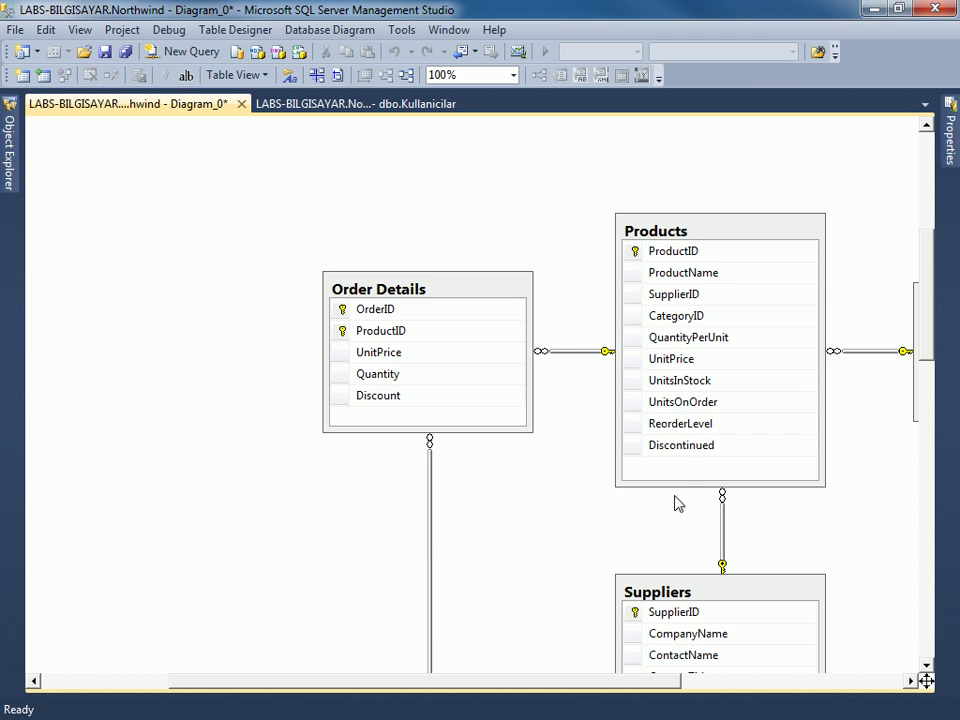
pyautogui.scroll(-3, 618, 433)
pyautogui.scroll(-3, 630, 460)
pyautogui.scroll(-4, 634, 486)
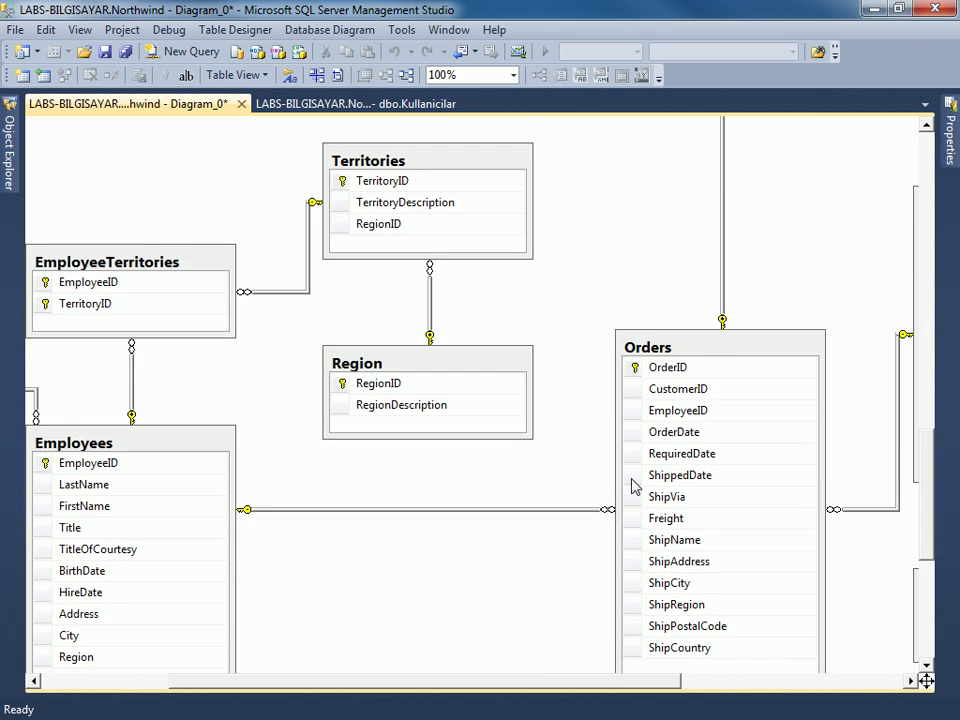
pyautogui.scroll(7, 332, 324)
pyautogui.rightClick(257, 231)
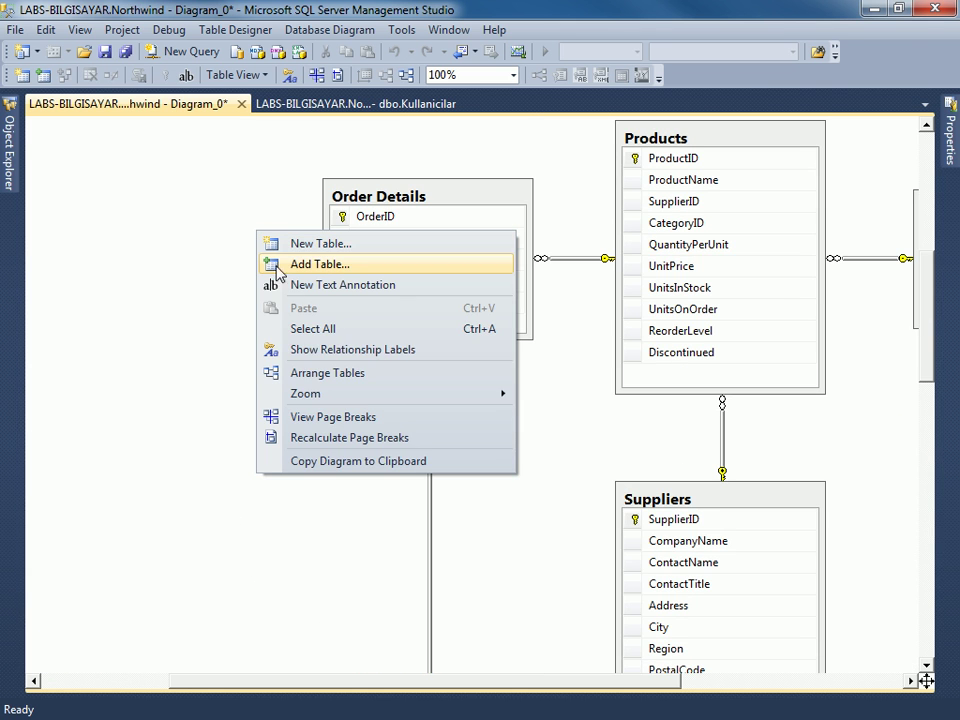
pyautogui.moveTo(437, 400)
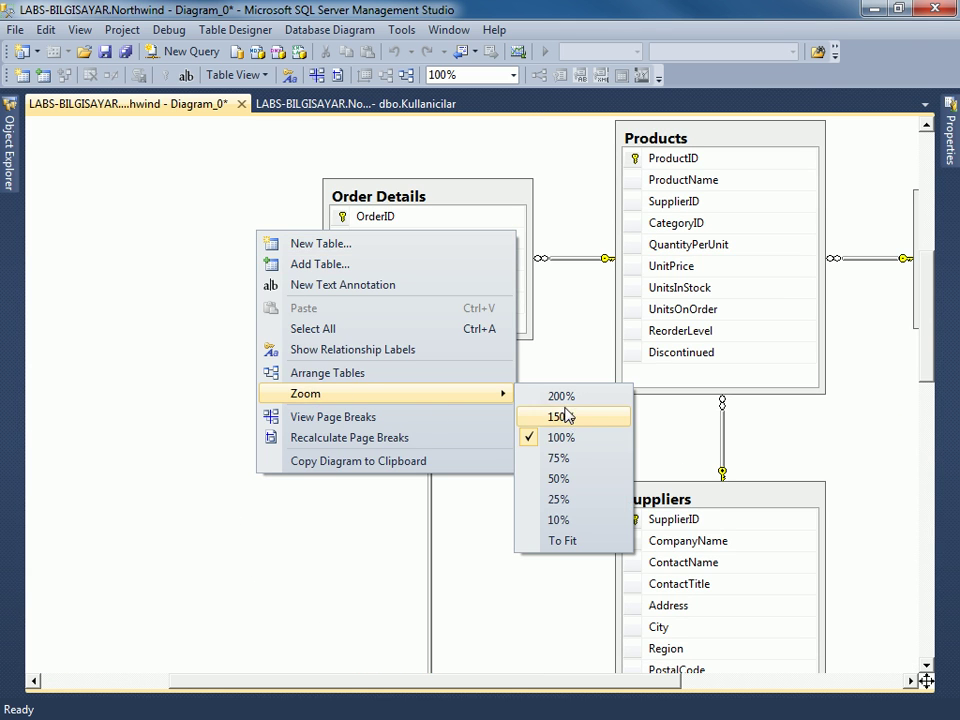
# Zoom the Northwind diagram to 75% and scroll around to survey its tables.
pyautogui.click(570, 462)
pyautogui.scroll(-6, 384, 418)
pyautogui.scroll(4, 381, 403)
pyautogui.scroll(-4, 381, 403)
pyautogui.moveTo(435, 684)
pyautogui.mouseDown()
pyautogui.moveTo(577, 680)
pyautogui.moveTo(432, 678)
pyautogui.mouseUp()
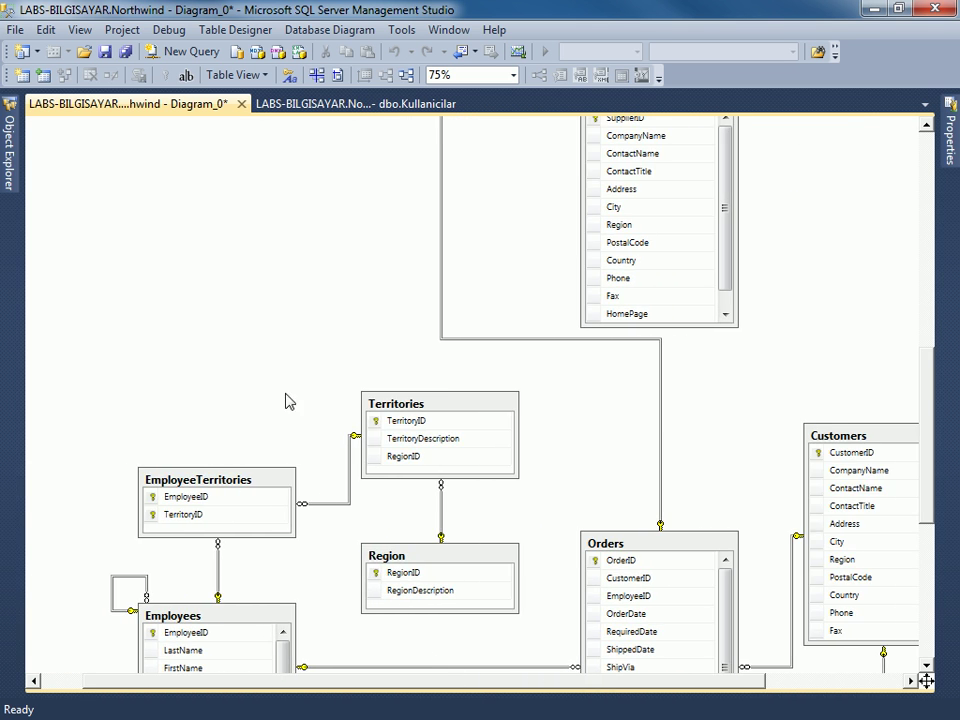
pyautogui.scroll(5, 268, 373)
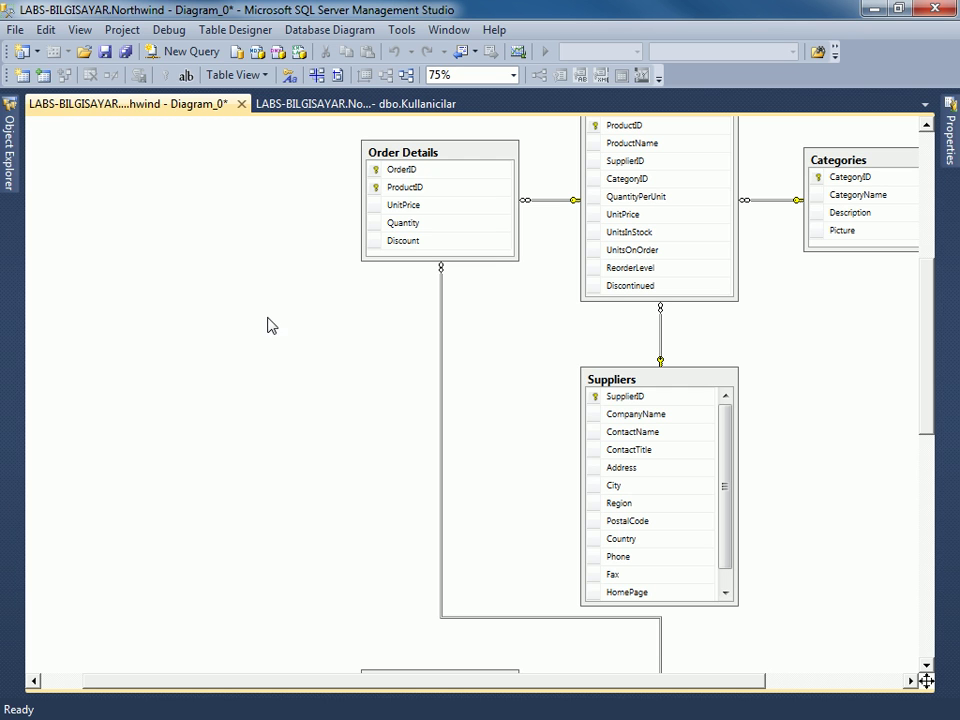
pyautogui.scroll(-3, 268, 328)
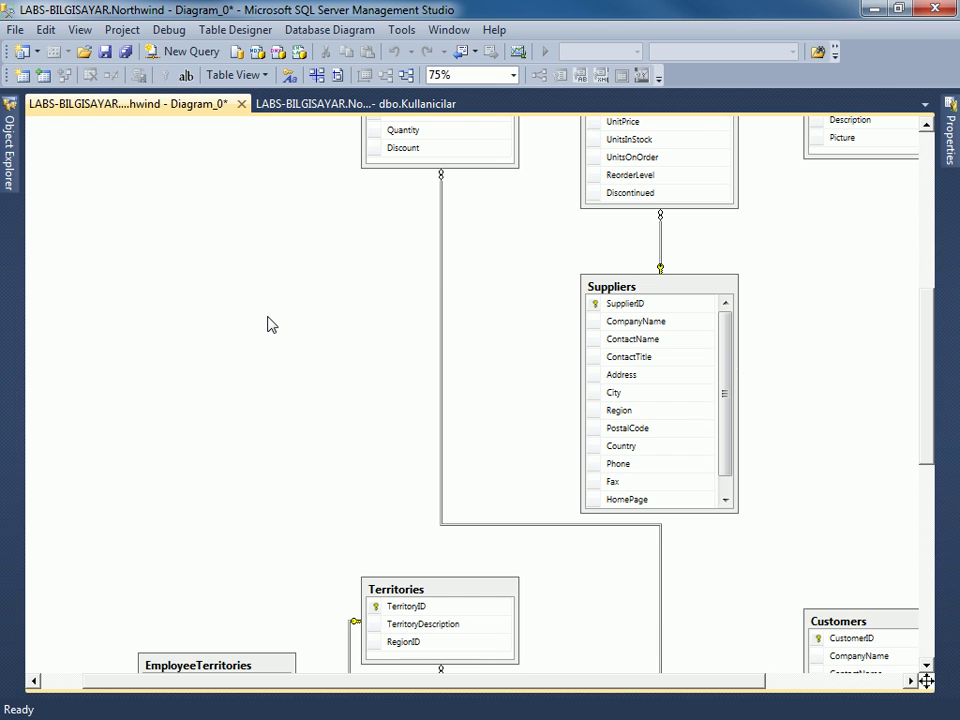
# Pan across the diagram and inspect the Order Details to Orders relationship.
pyautogui.rightClick(247, 226)
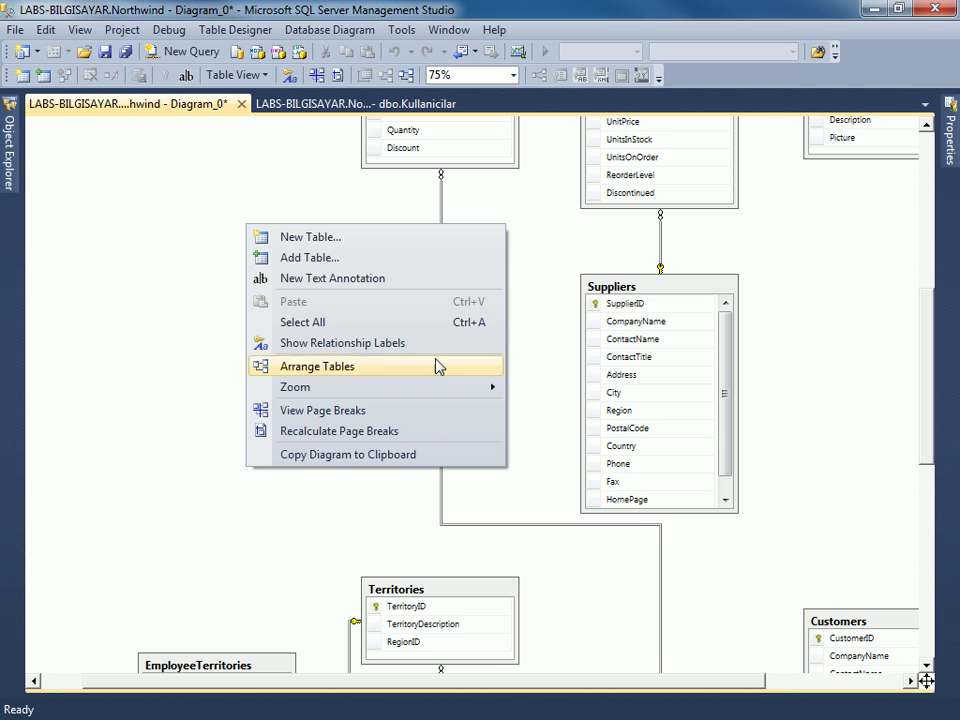
pyautogui.moveTo(330, 392)
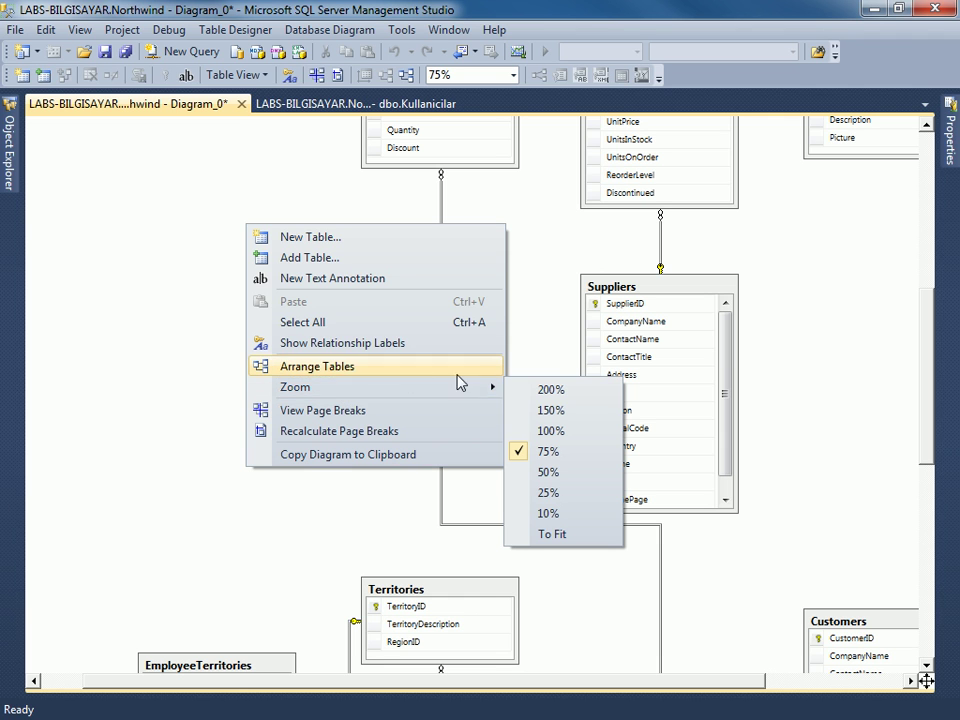
pyautogui.click(192, 499)
pyautogui.scroll(-10, 230, 450)
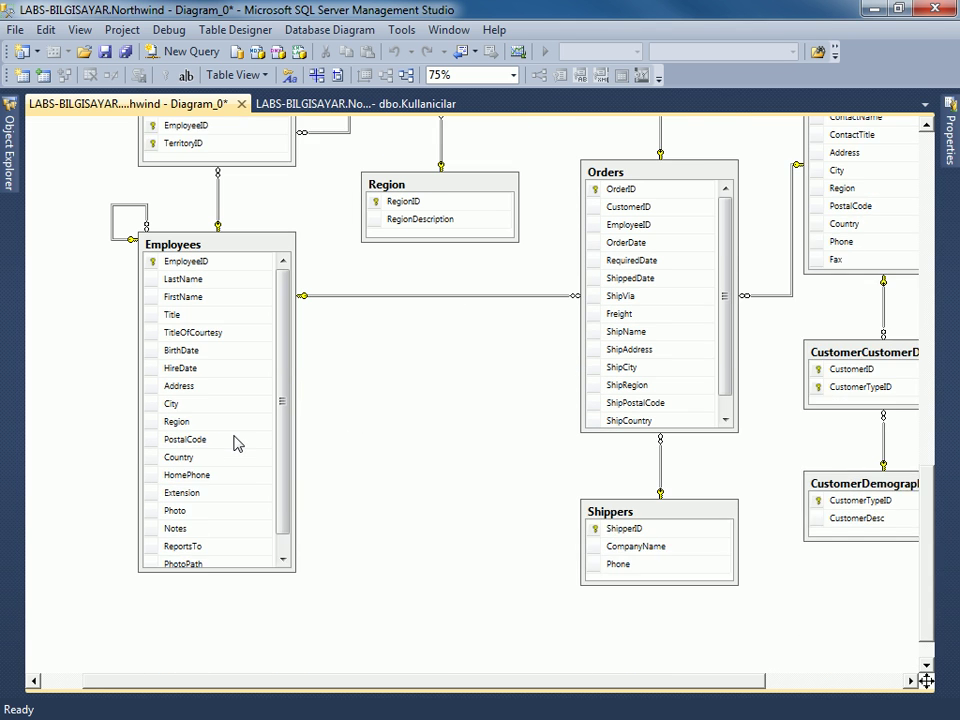
pyautogui.moveTo(390, 686); pyautogui.dragTo(510, 665)
pyautogui.scroll(8, 590, 620)
pyautogui.click(525, 430)
# Pan back across the diagram and select the Kullanicilar table.
pyautogui.scroll(-8, 440, 450)
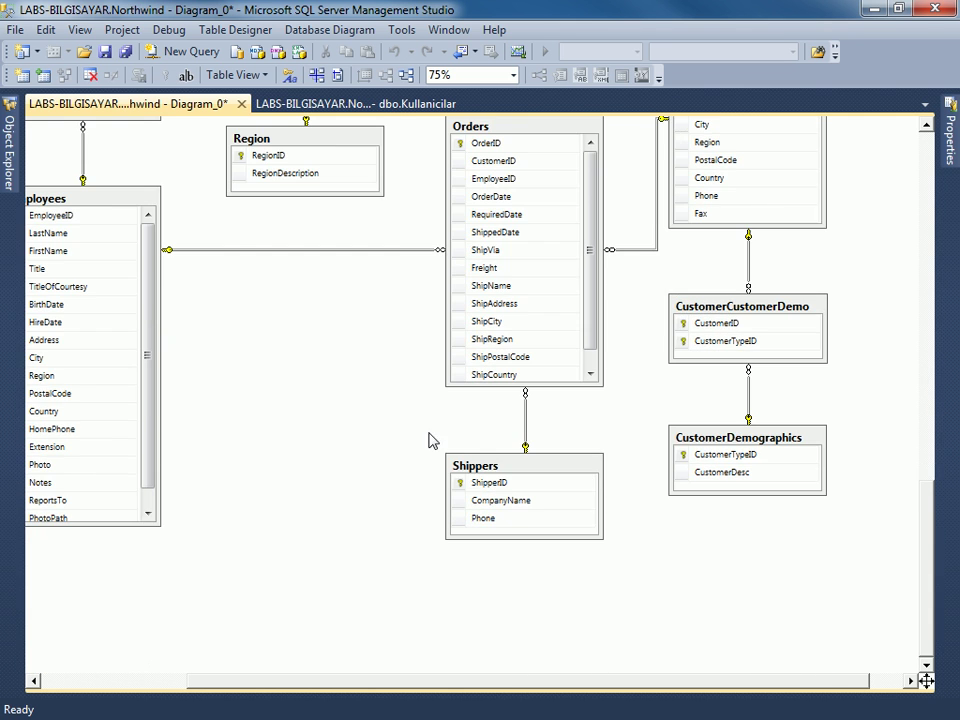
pyautogui.moveTo(414, 684); pyautogui.dragTo(392, 688)
pyautogui.scroll(8, 381, 555)
pyautogui.scroll(10, 381, 540)
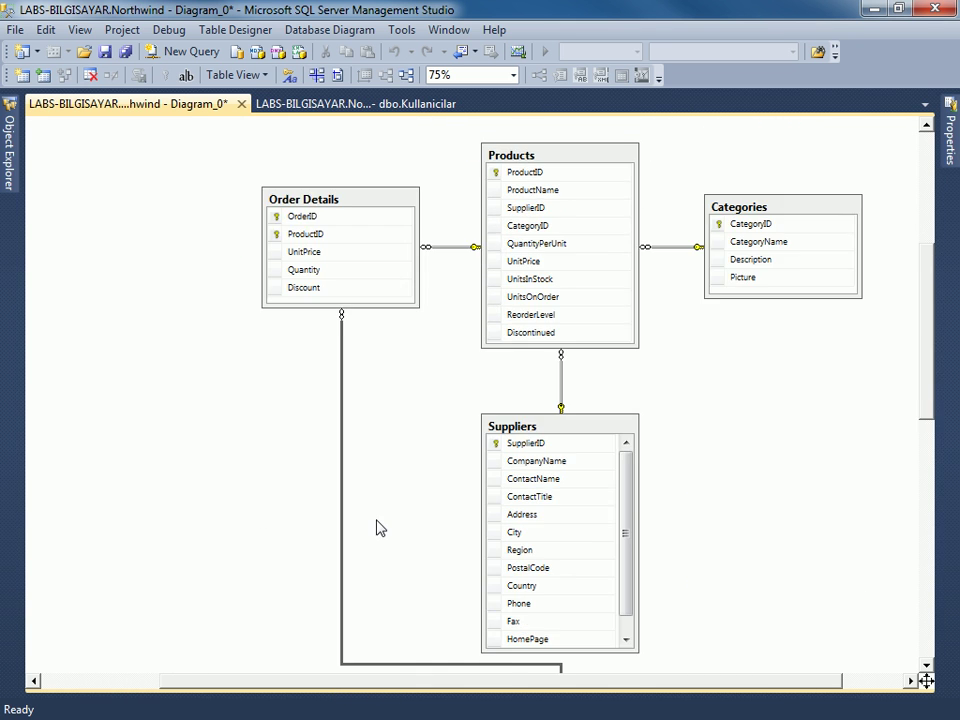
pyautogui.scroll(3, 70, 363)
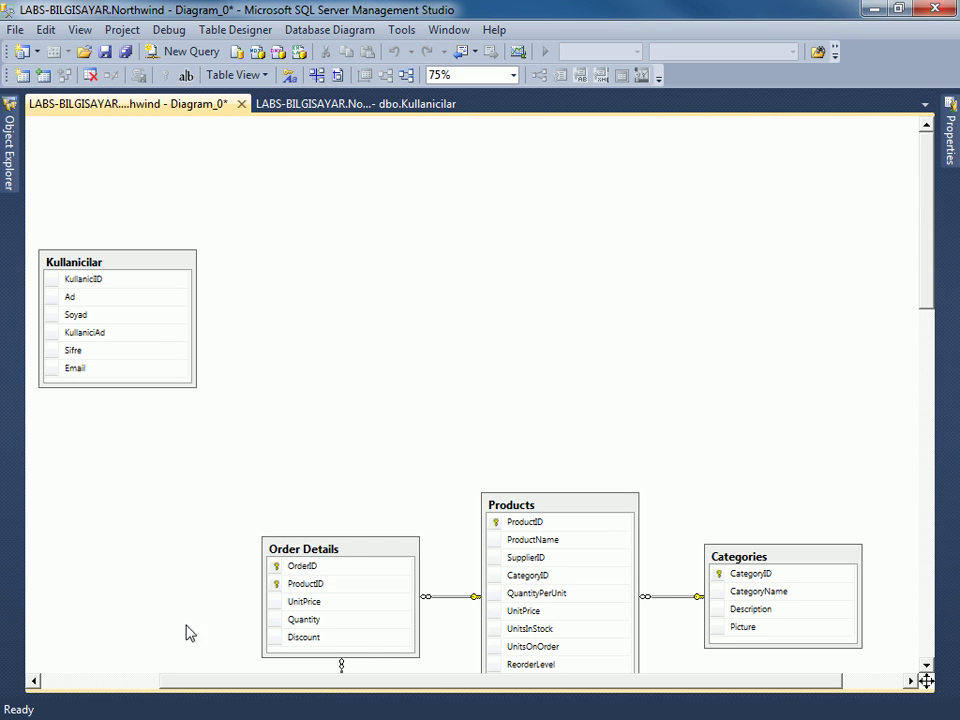
pyautogui.moveTo(229, 690); pyautogui.dragTo(137, 634)
pyautogui.click(196, 265)
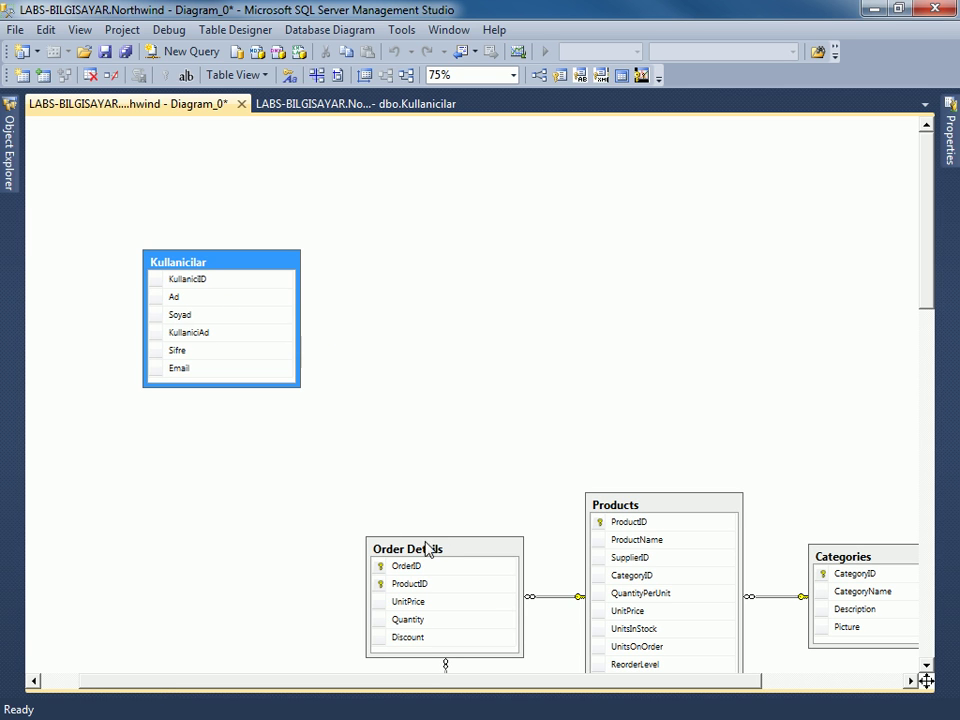
# Close Diagram_0 without saving, close the Kullanicilar data view, and pin Object Explorer open.
pyautogui.click(241, 104)
pyautogui.click(549, 482)
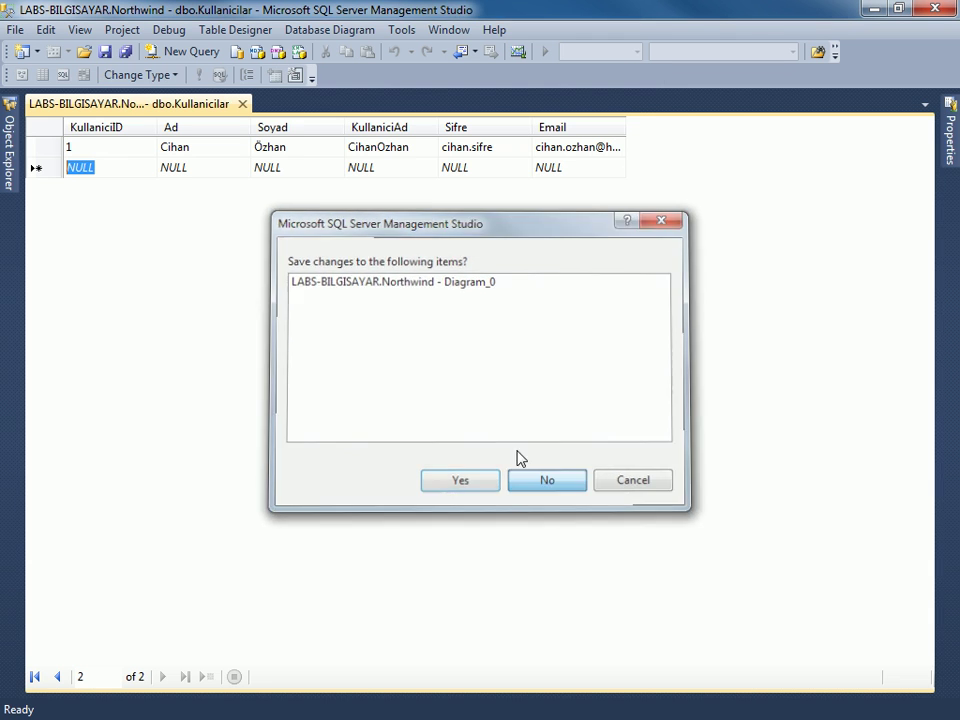
pyautogui.click(242, 104)
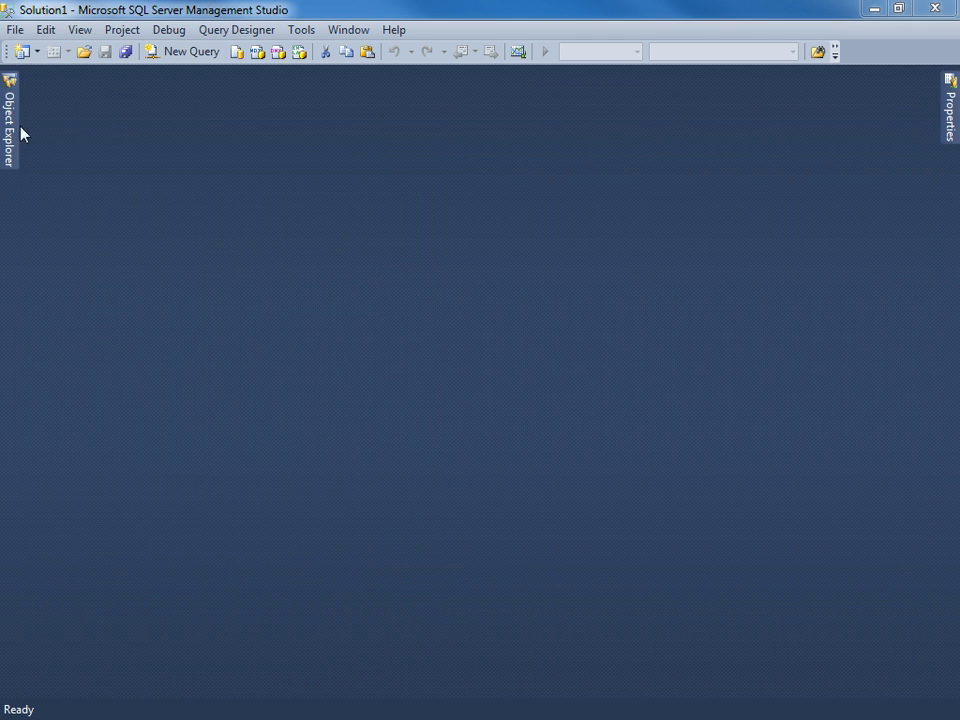
pyautogui.click(9, 130)
pyautogui.click(279, 80)
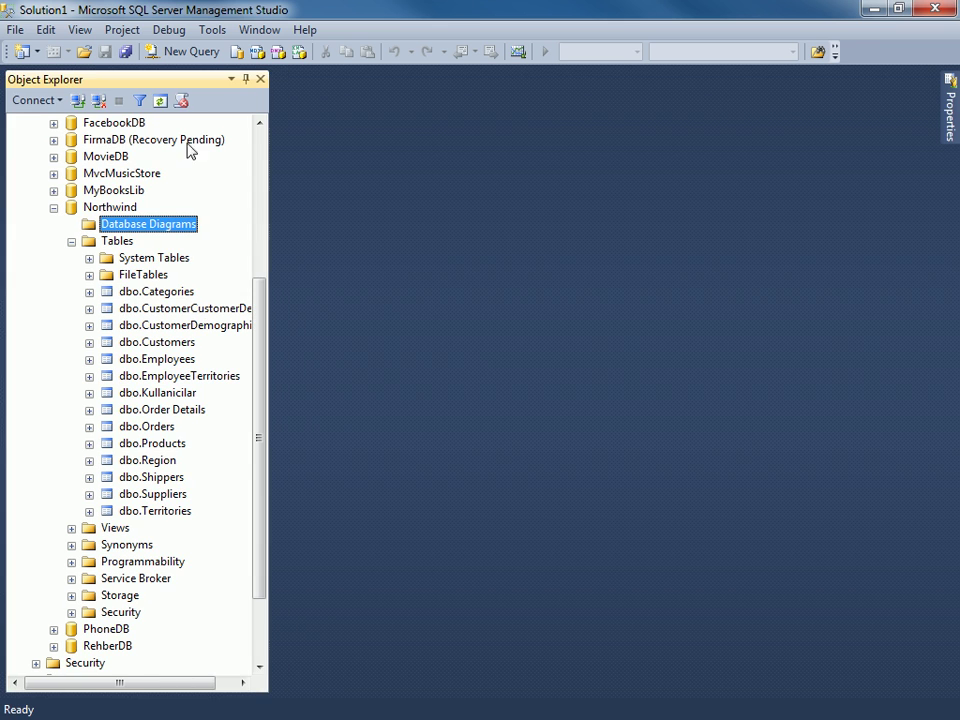
pyautogui.click(152, 292)
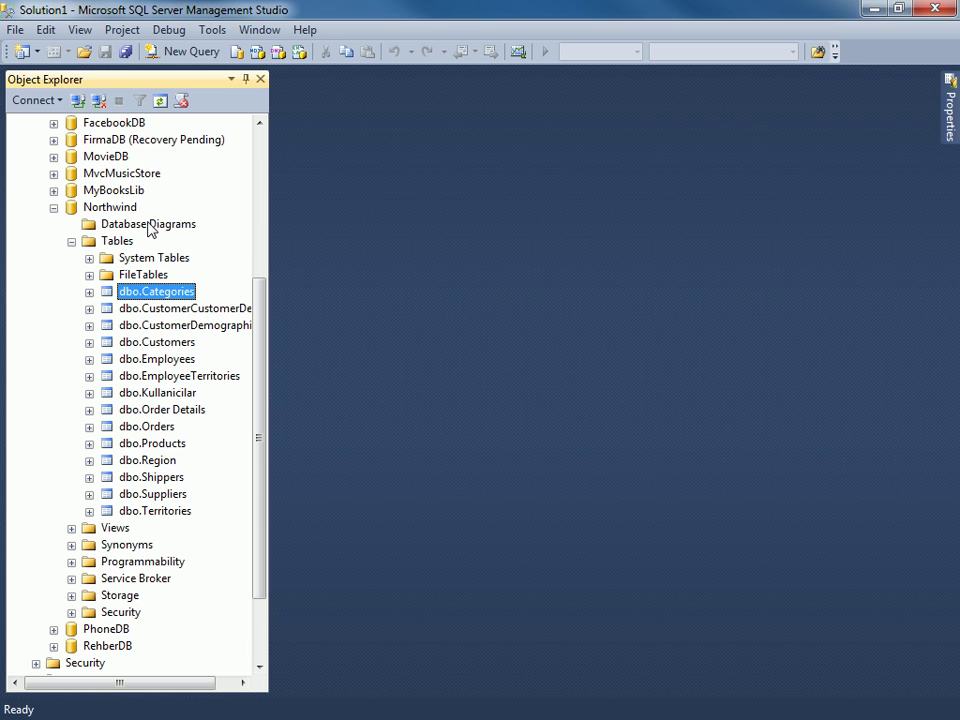
# Start a new Northwind diagram with Categories and CustomerCustomerDemo, then add Customers via Add Table.
pyautogui.rightClick(143, 227)
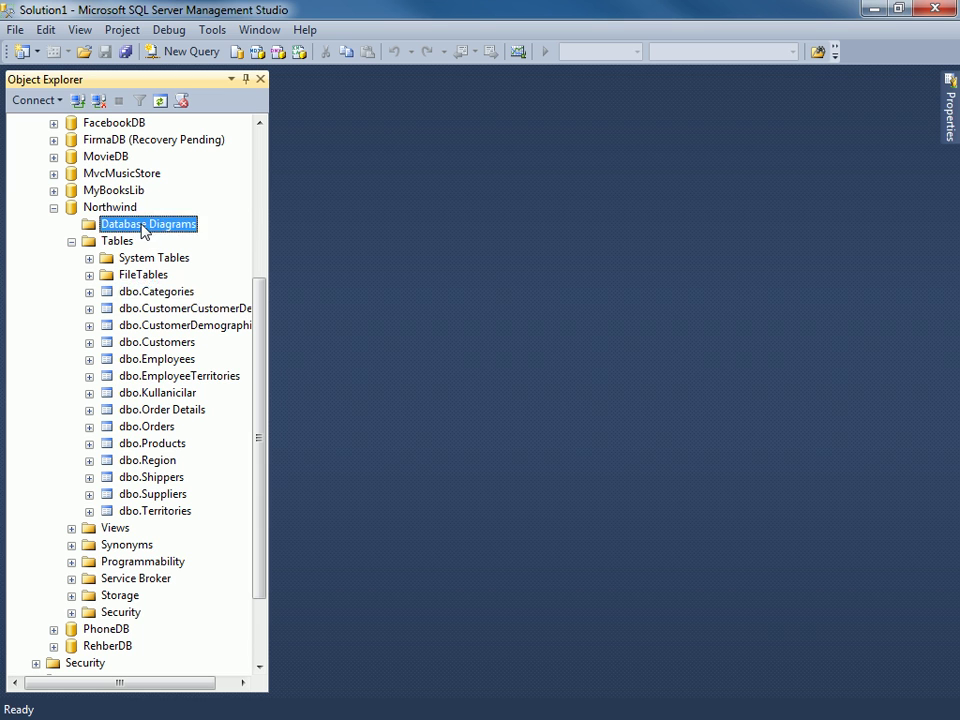
pyautogui.click(158, 238)
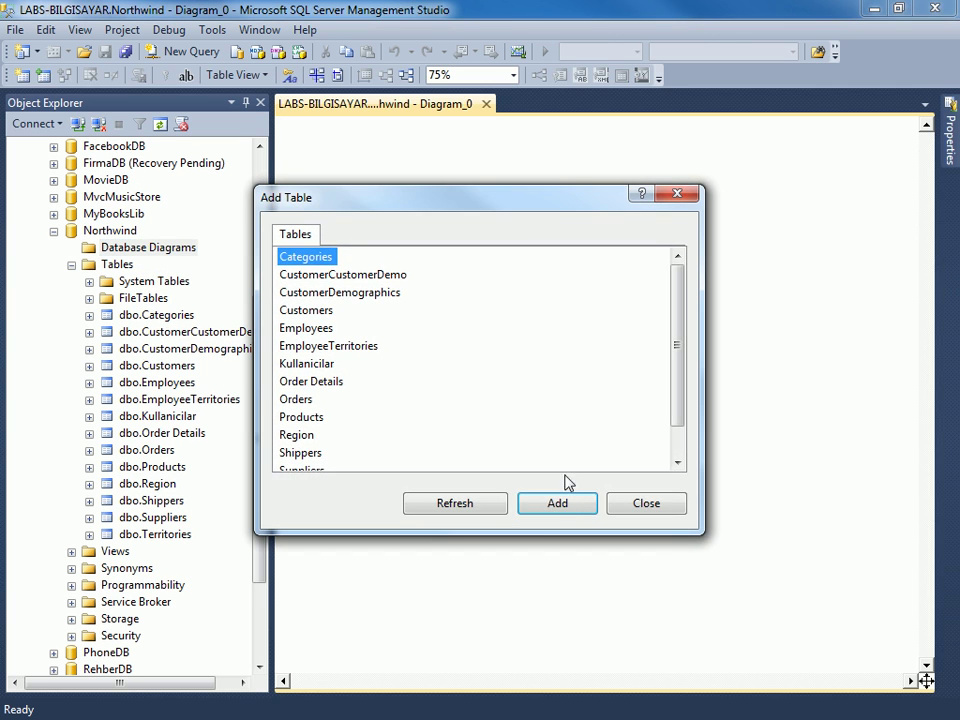
pyautogui.click(573, 506)
pyautogui.click(576, 506)
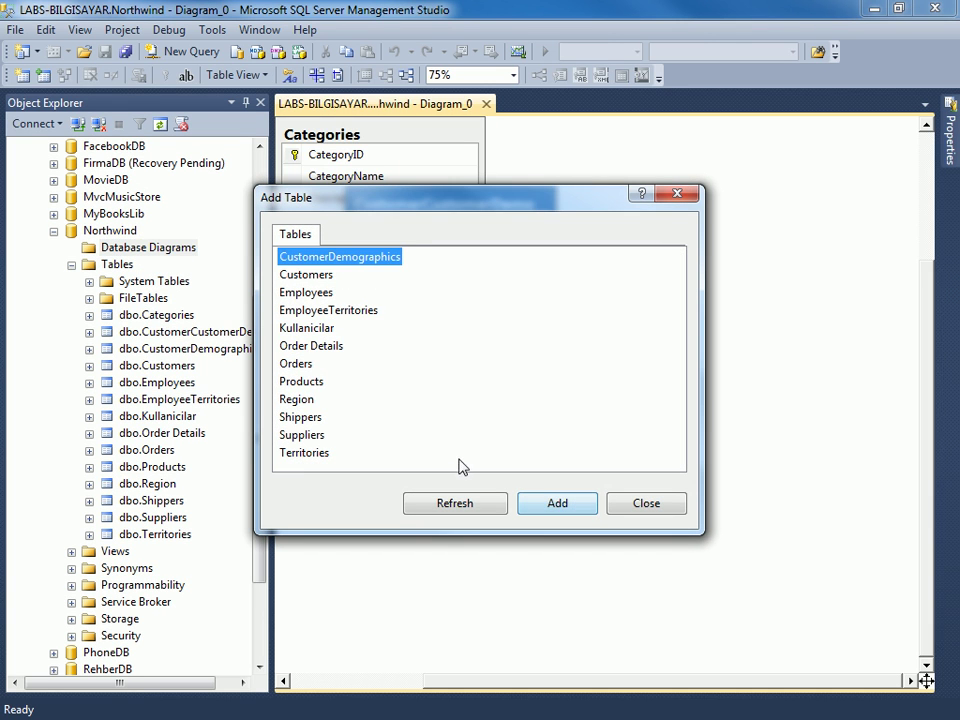
pyautogui.click(306, 292)
pyautogui.click(668, 513)
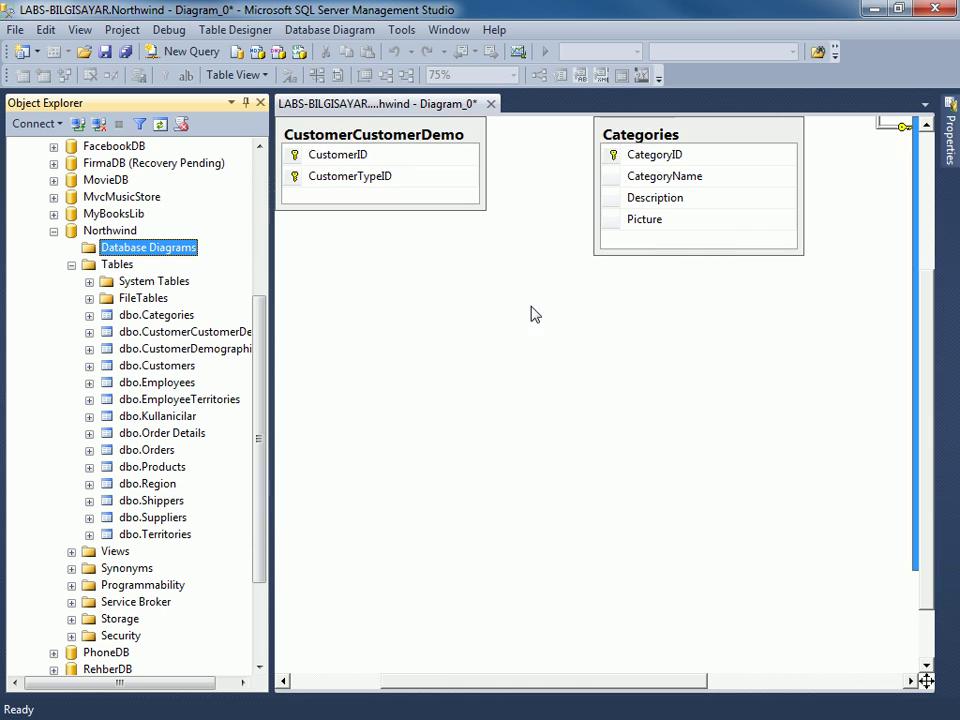
pyautogui.rightClick(436, 266)
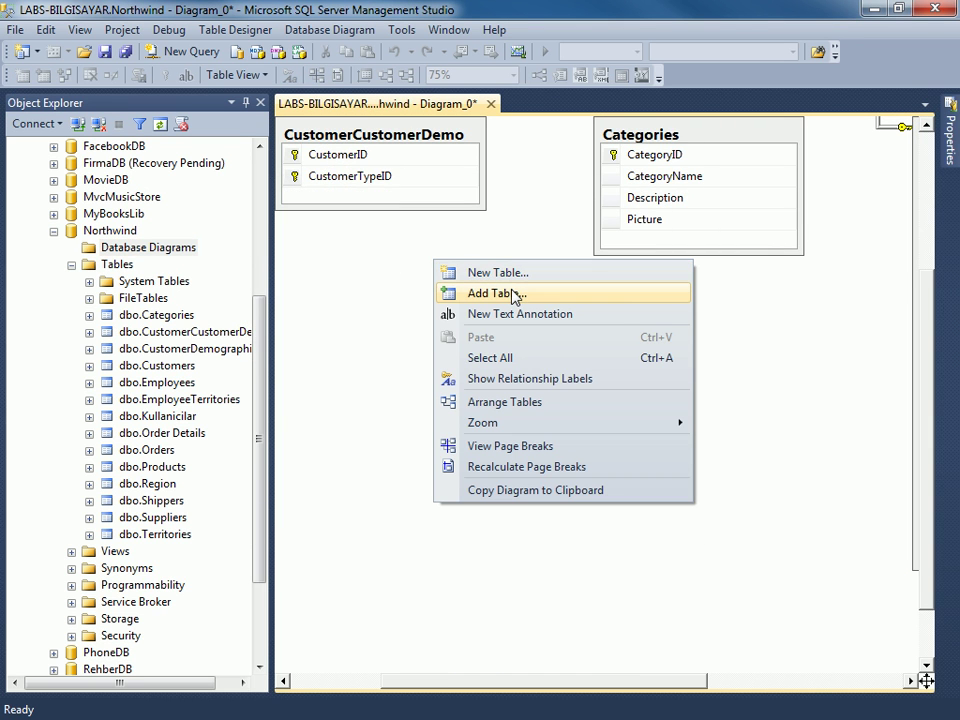
pyautogui.click(513, 294)
pyautogui.click(306, 274)
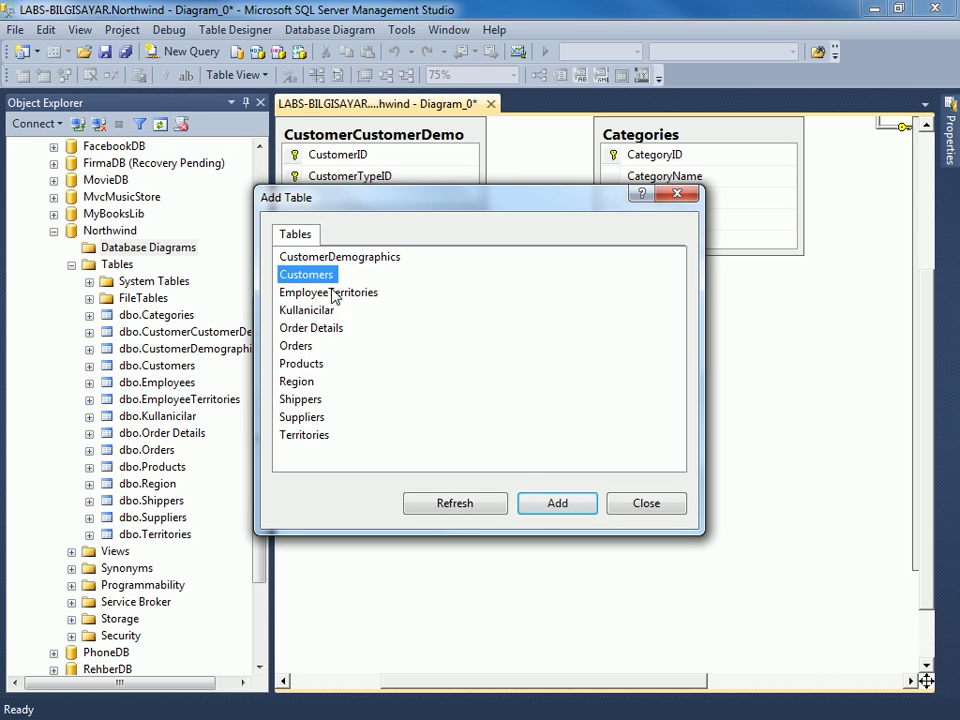
pyautogui.click(555, 503)
pyautogui.click(628, 507)
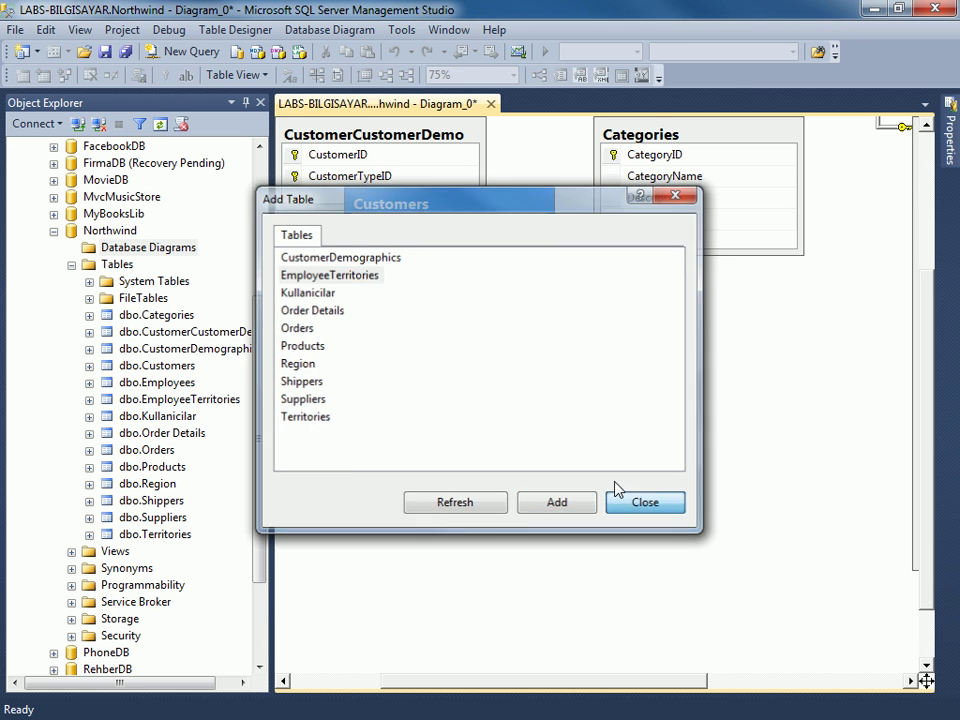
# Move Customers lower and create a new table named Users in the diagram.
pyautogui.moveTo(519, 214); pyautogui.dragTo(520, 410)
pyautogui.click(512, 276)
pyautogui.rightClick(512, 274)
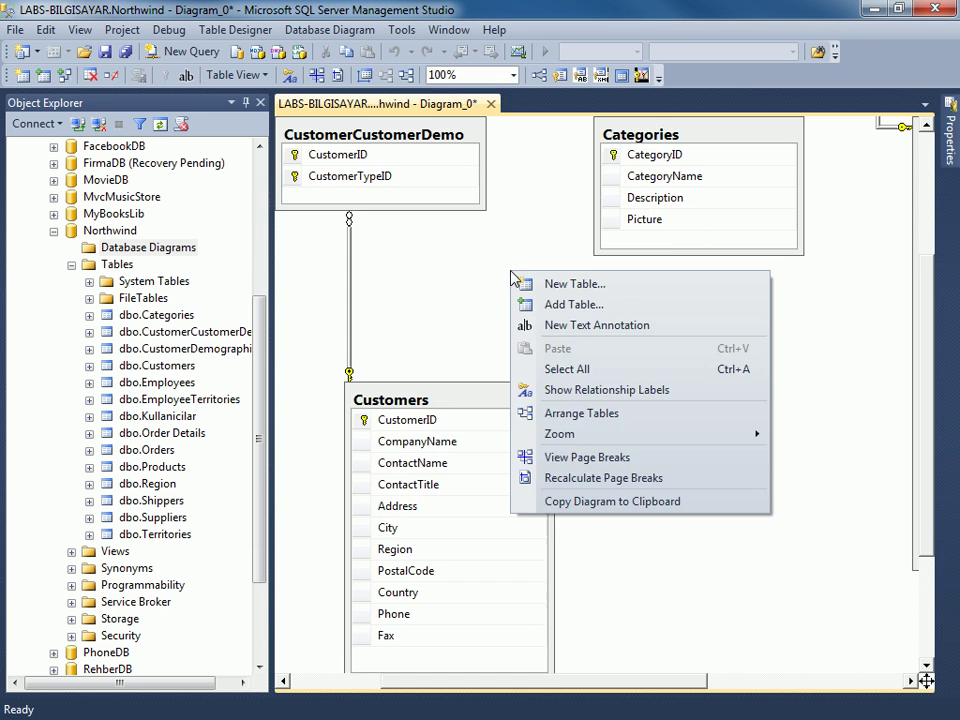
pyautogui.click(540, 290)
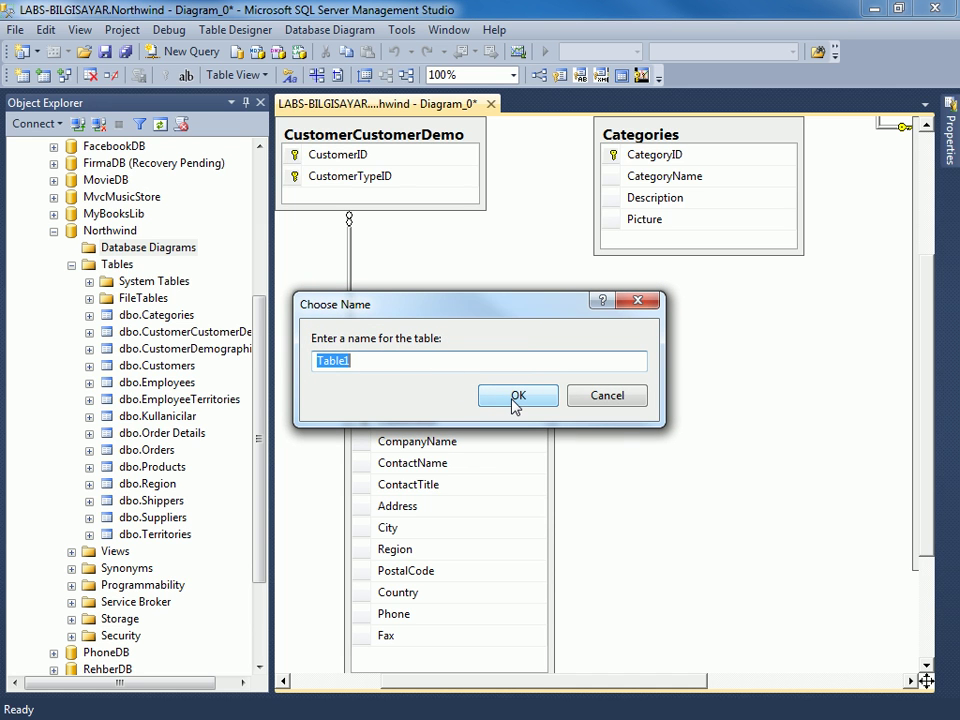
pyautogui.write('Users')
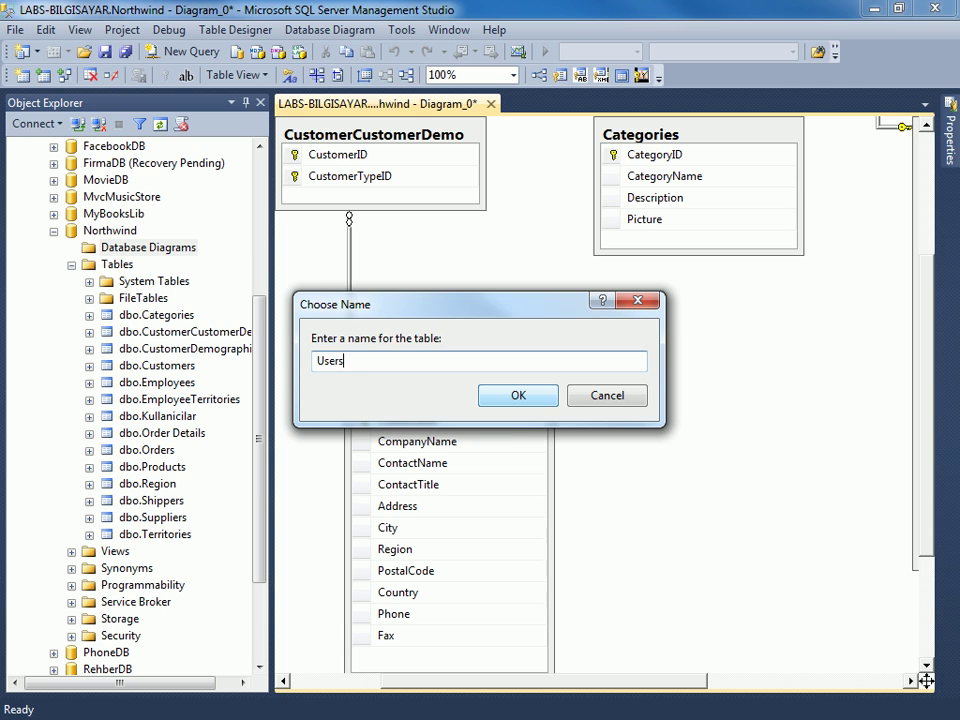
pyautogui.press('Return')
pyautogui.moveTo(605, 293); pyautogui.dragTo(541, 293)
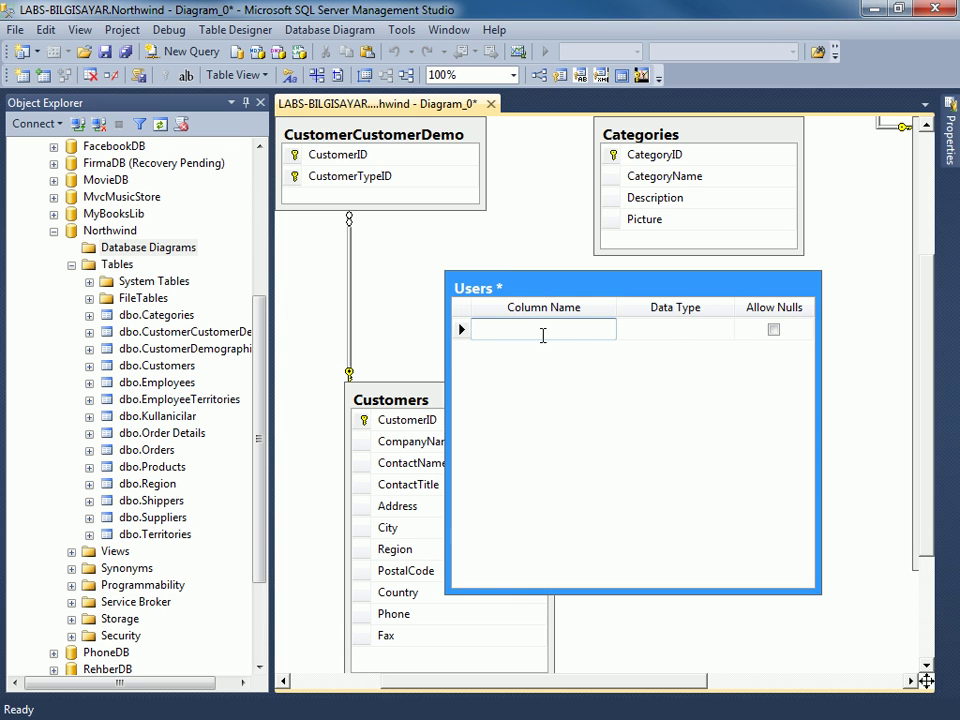
# Define Users columns UserID int, FirstName varchar(50) and UserName varchar(50).
pyautogui.write('UserID')
pyautogui.press('Tab')
pyautogui.write('int')
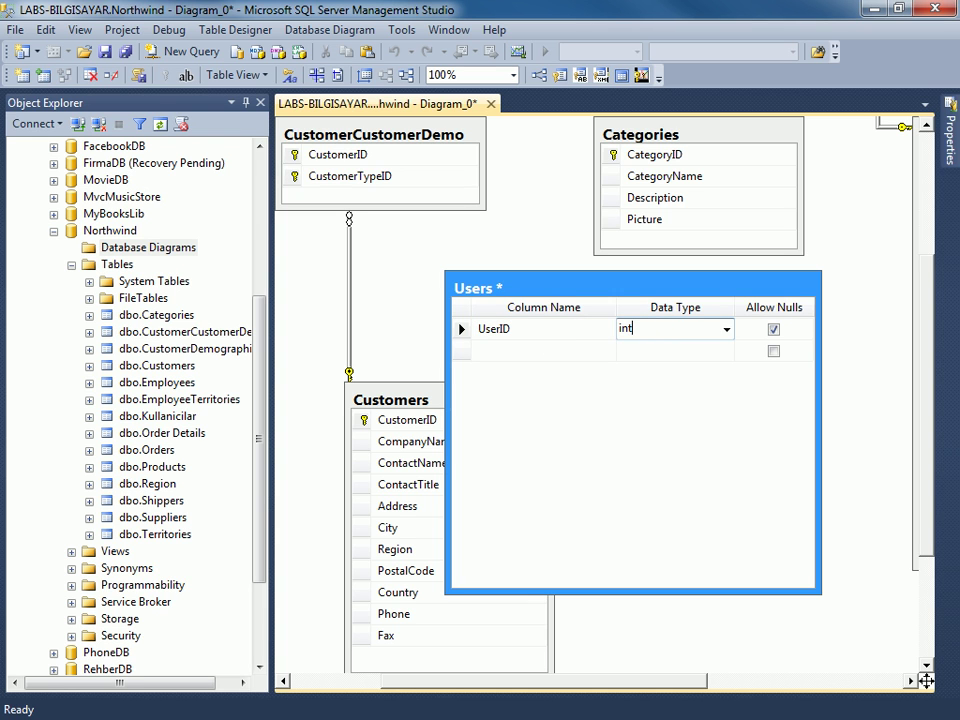
pyautogui.press('Tab')
pyautogui.press('Tab')
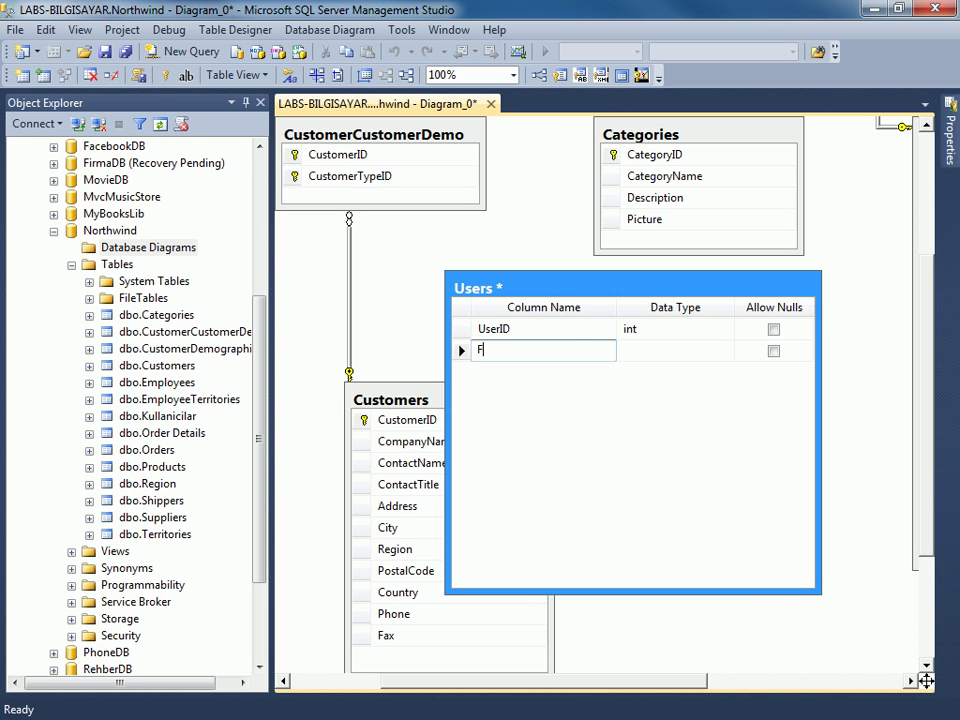
pyautogui.write('FirstName')
pyautogui.press('Tab')
pyautogui.write('varchar(50)')
pyautogui.press('Tab')
pyautogui.press('Tab')
pyautogui.write('Us')
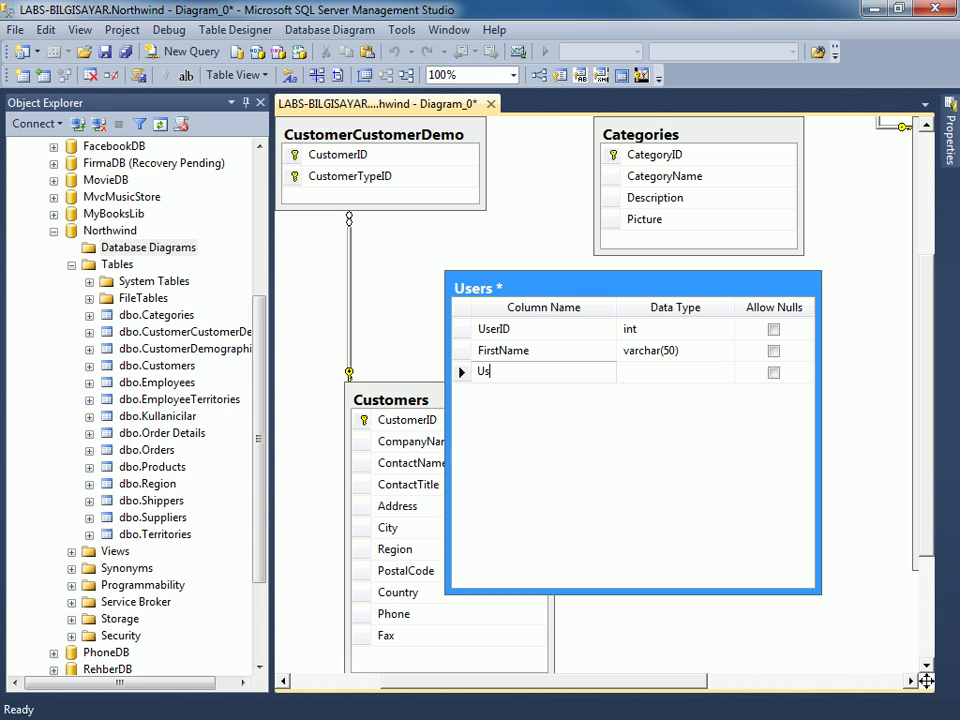
pyautogui.press('Tab')
pyautogui.write('varchar(50)')
pyautogui.press('Tab')
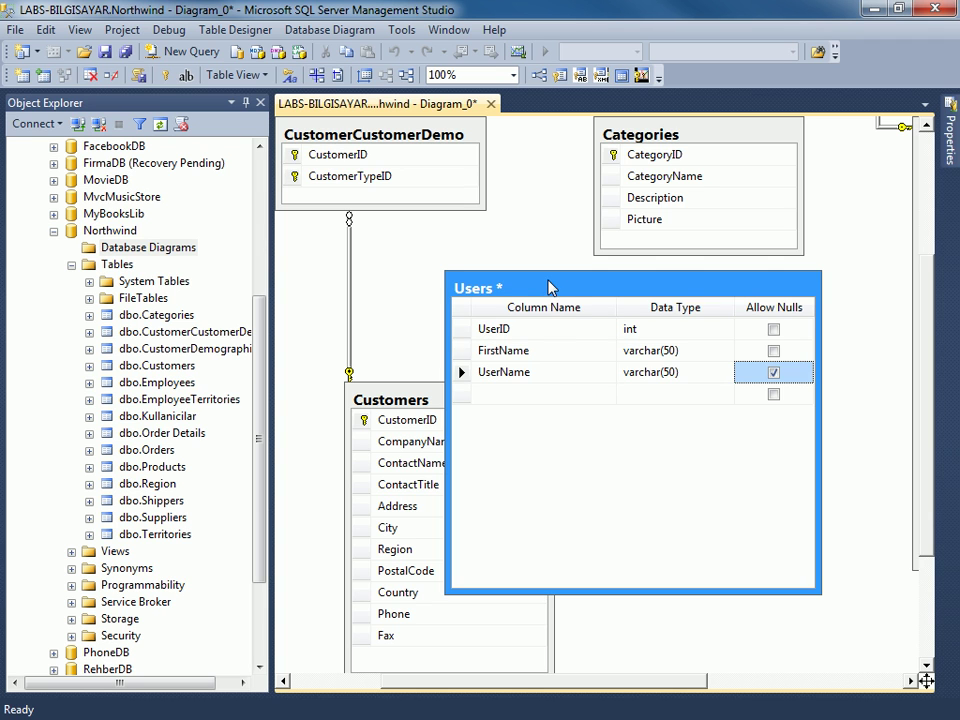
# Reposition the Users table, then save the diagram as Diagram_0, confirming the Users table save.
pyautogui.moveTo(550, 286); pyautogui.dragTo(508, 281)
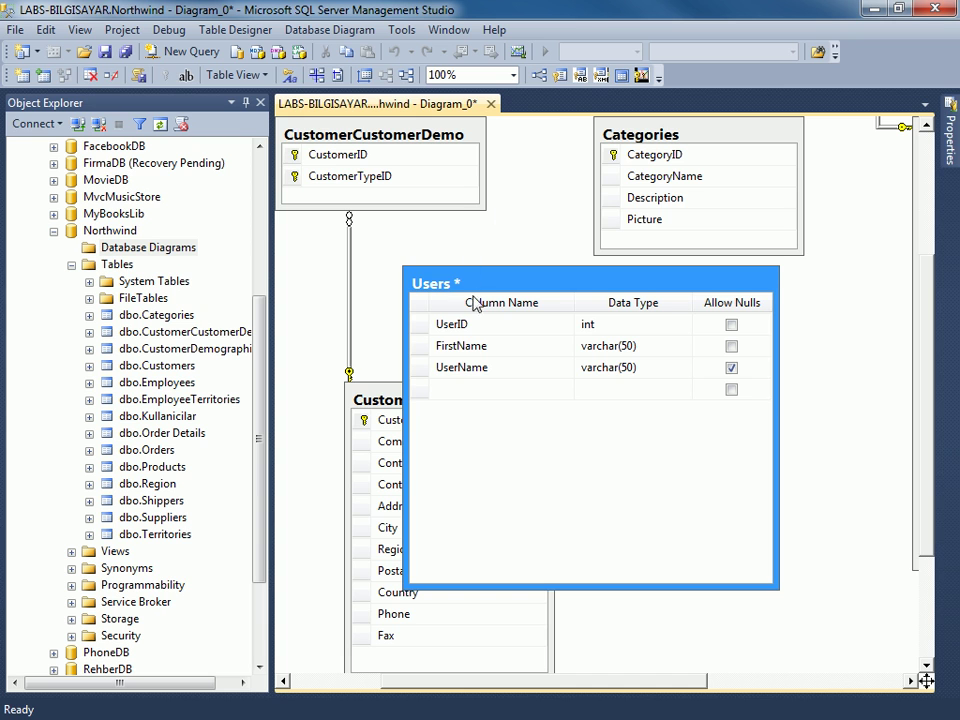
pyautogui.moveTo(491, 270); pyautogui.dragTo(501, 233)
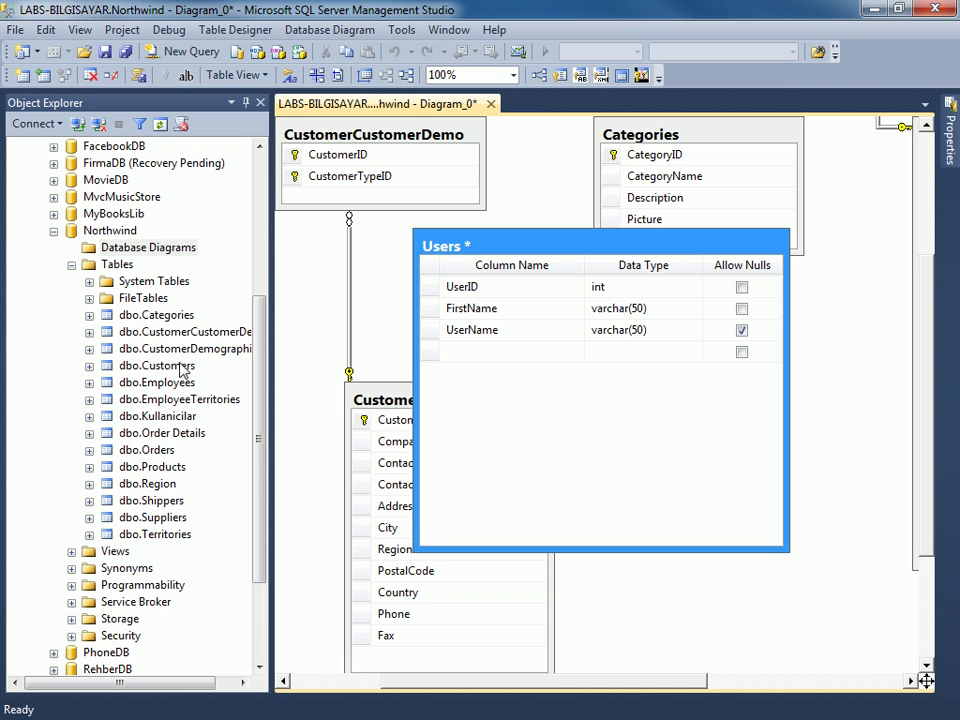
pyautogui.moveTo(553, 248); pyautogui.dragTo(515, 258)
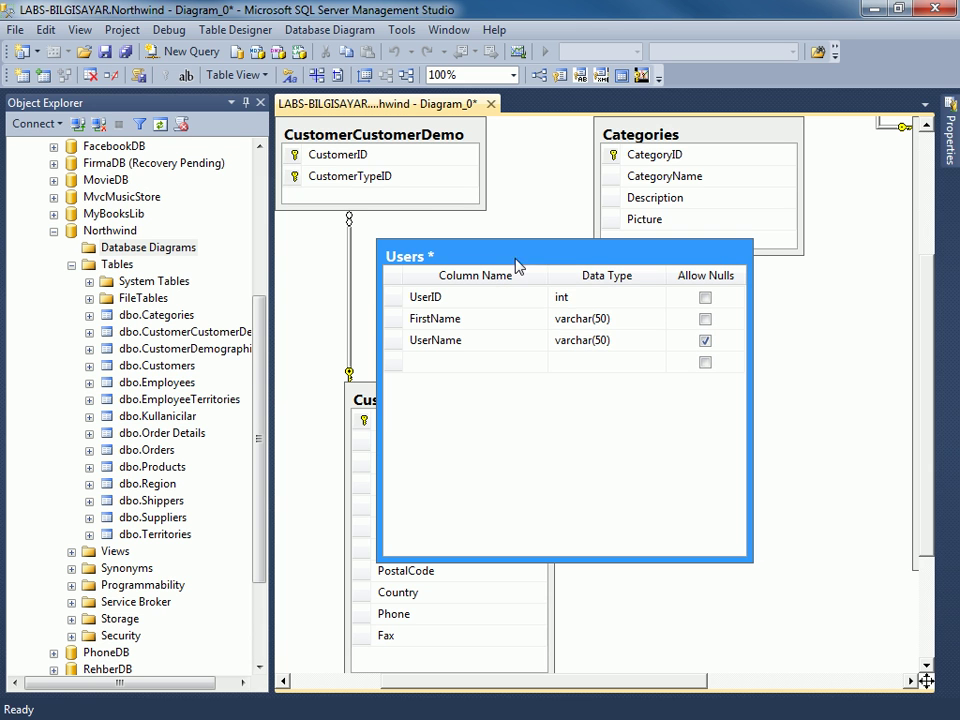
pyautogui.hotkey('ctrl', 's')
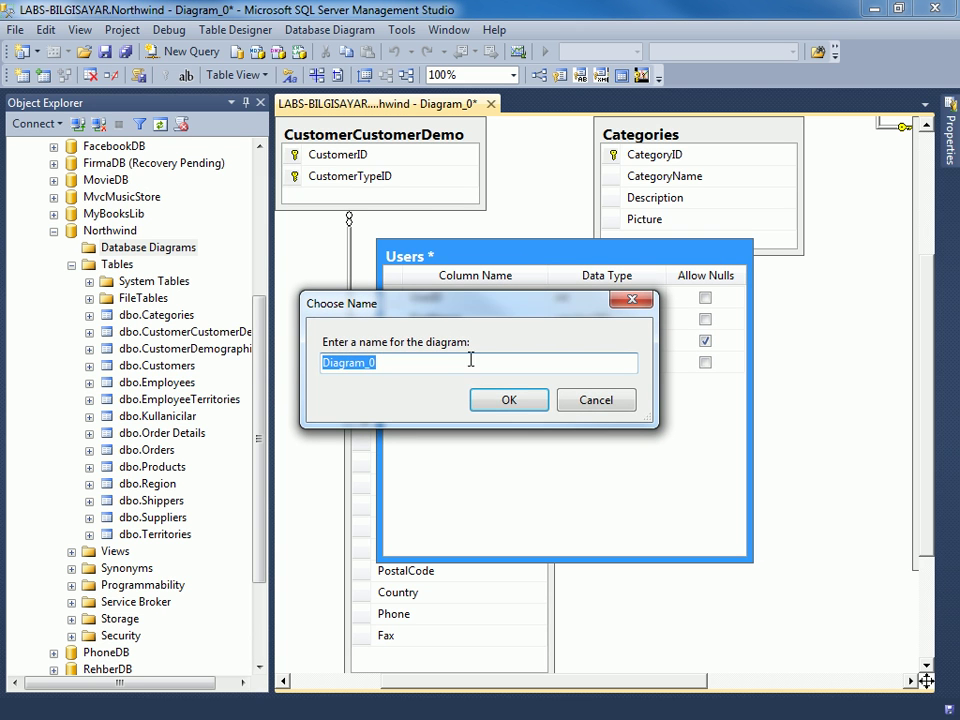
pyautogui.click(519, 402)
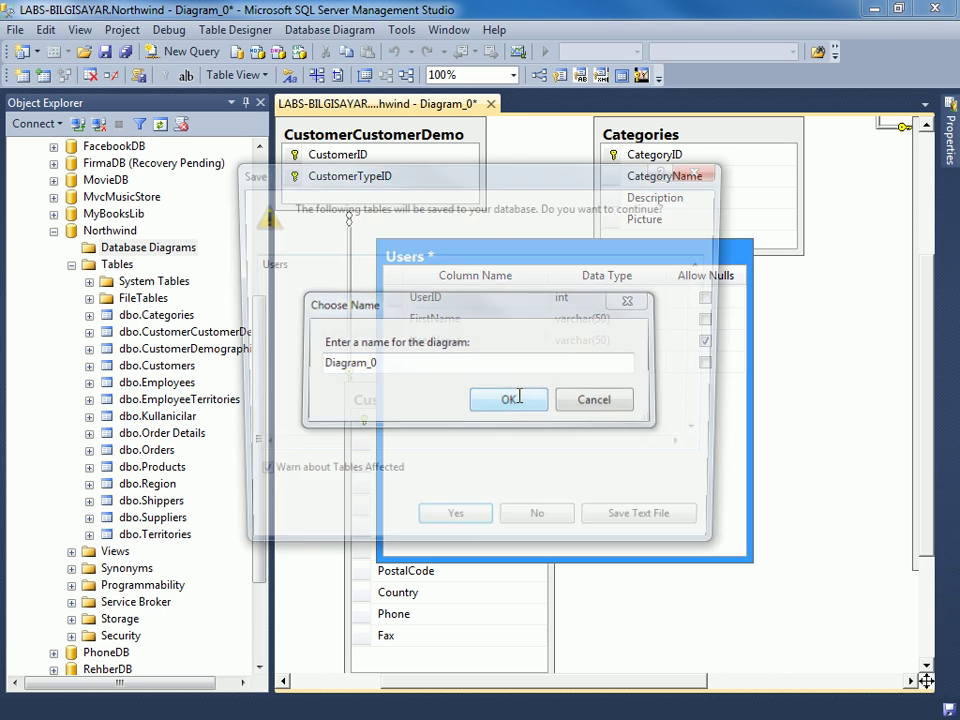
pyautogui.click(481, 535)
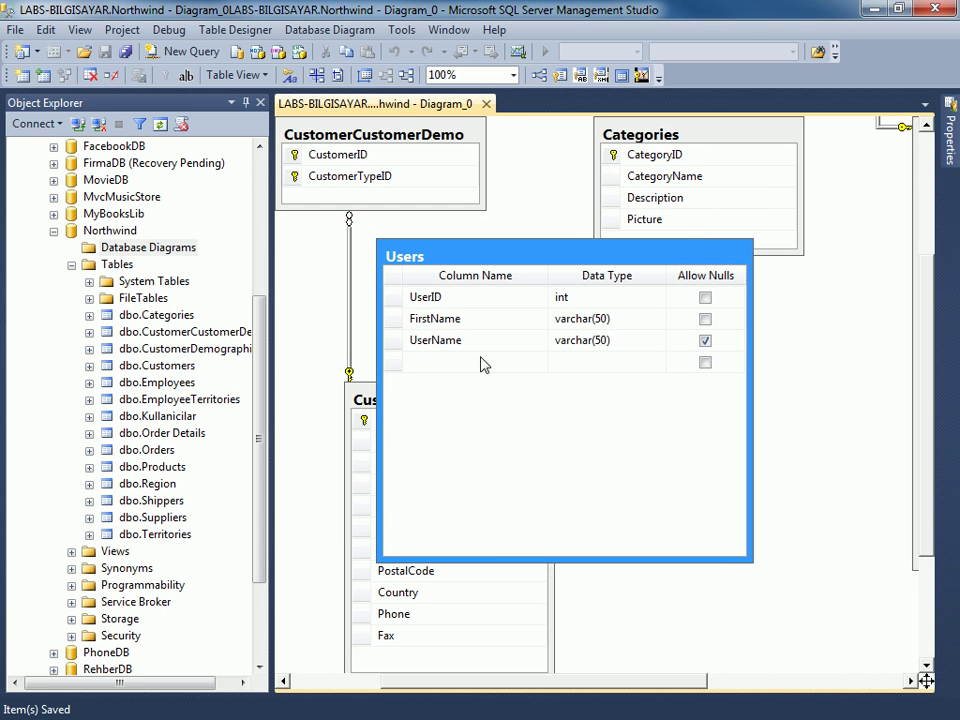
# Refresh Northwind's Tables folder so dbo.Users appears in the table list.
pyautogui.rightClick(122, 266)
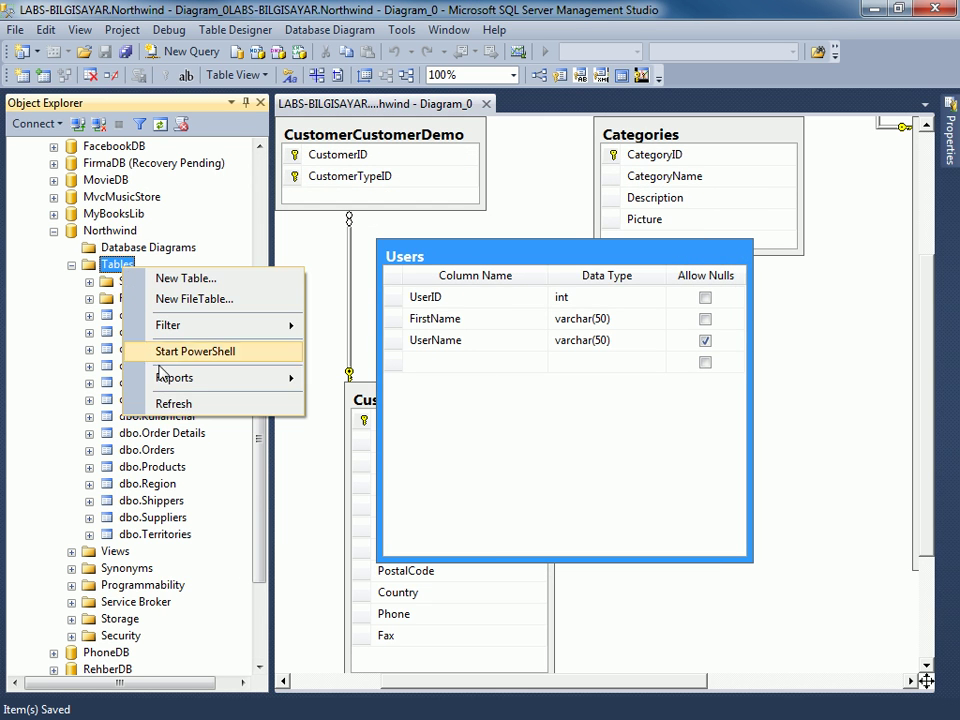
pyautogui.click(186, 403)
pyautogui.click(154, 435)
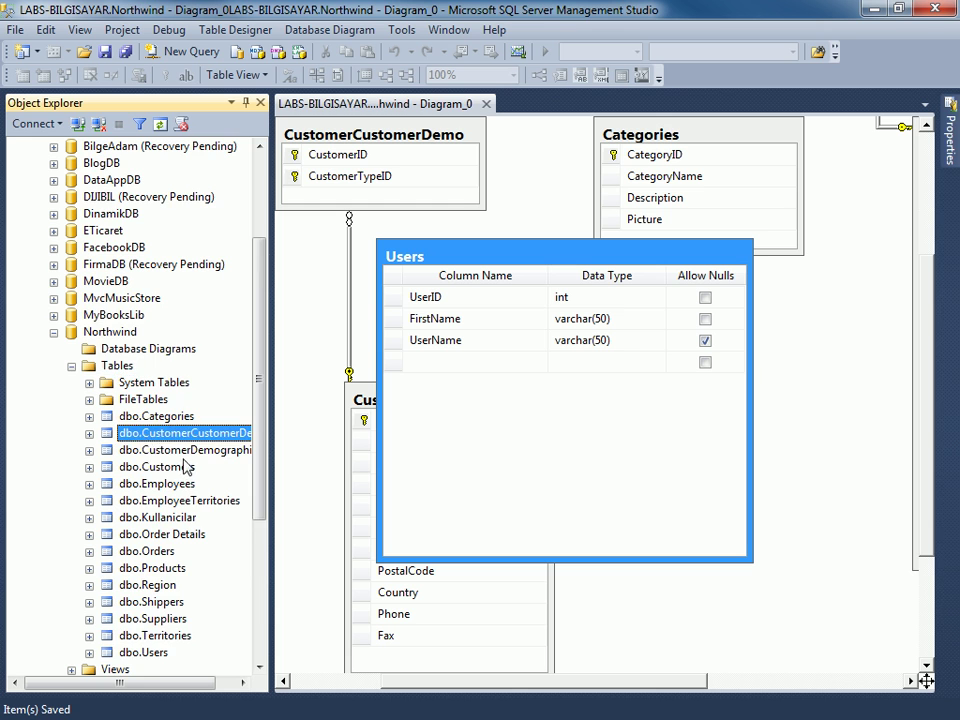
pyautogui.scroll(-2, 170, 455)
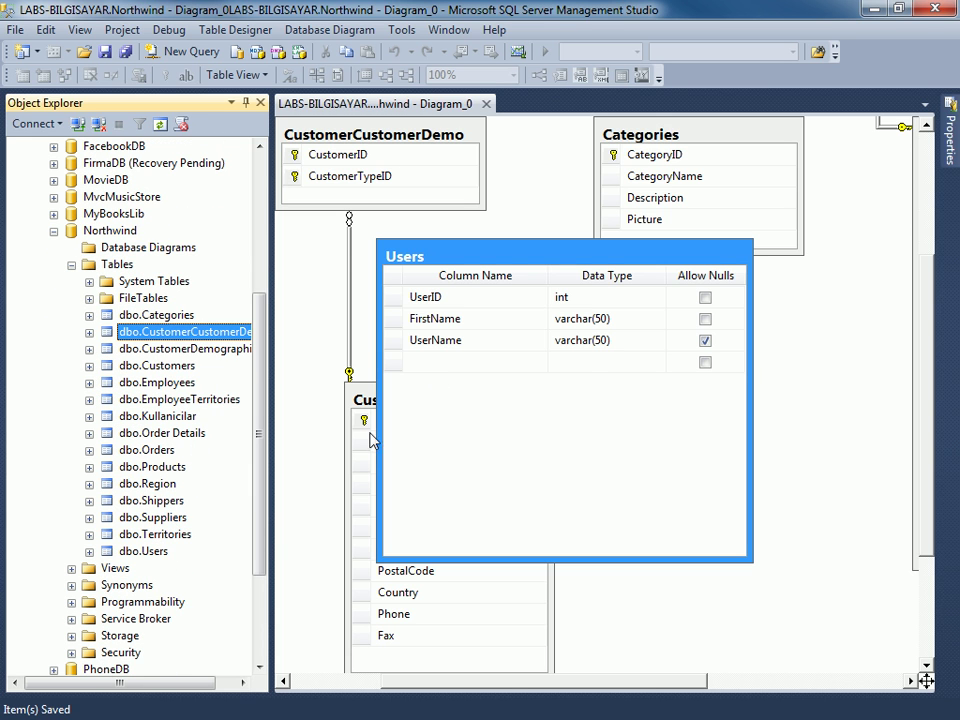
# Move the Users table lower-left in Diagram_0 and bring up its Table View options.
pyautogui.moveTo(516, 264); pyautogui.dragTo(441, 280)
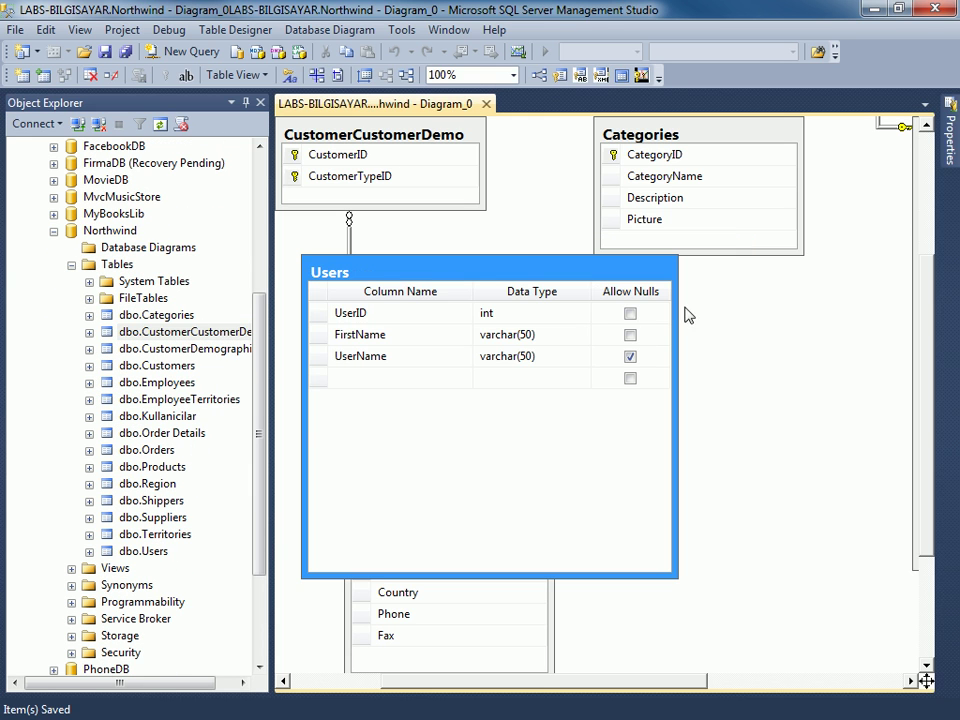
pyautogui.rightClick(575, 275)
pyautogui.click(545, 273)
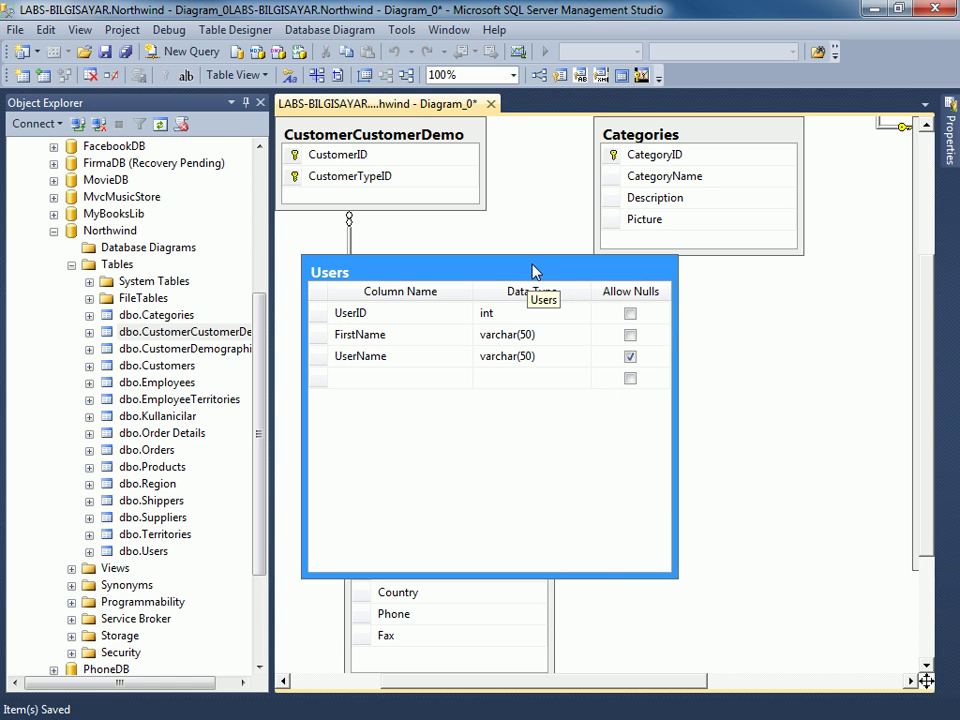
pyautogui.rightClick(531, 270)
pyautogui.click(521, 270)
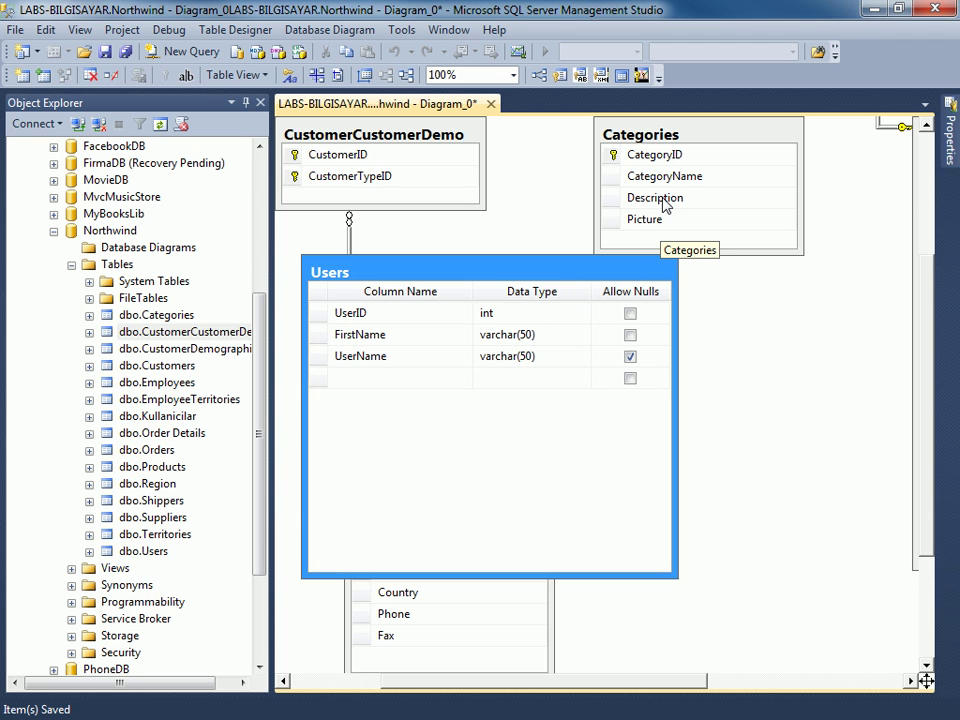
pyautogui.rightClick(470, 266)
pyautogui.moveTo(567, 285)
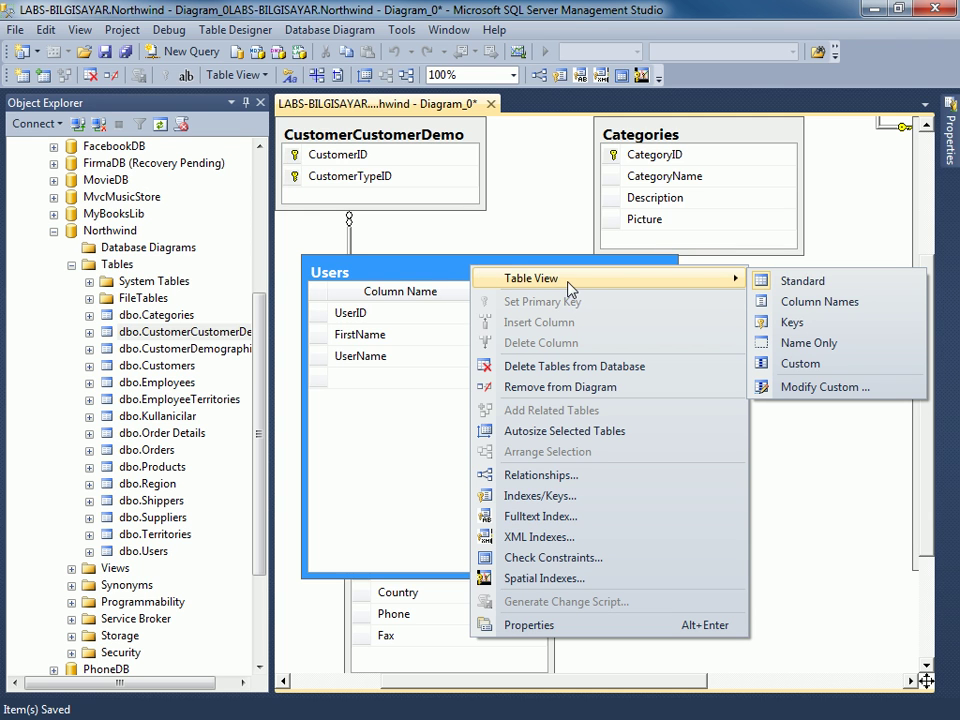
# Switch Users to Column Names view, move it beside Categories, and narrow Customers.
pyautogui.click(838, 302)
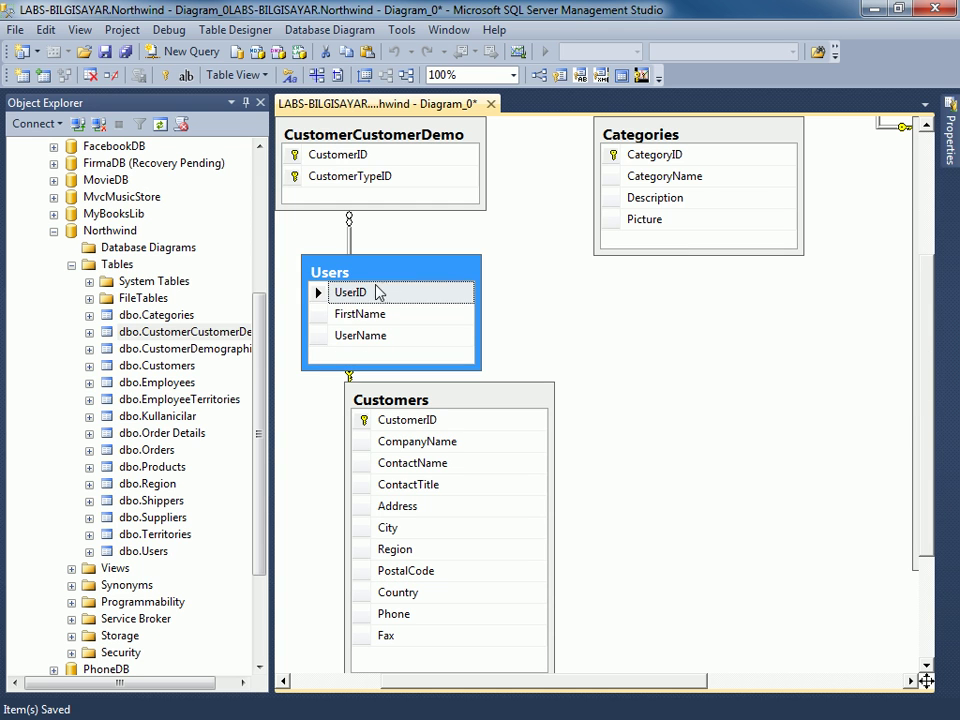
pyautogui.moveTo(354, 279); pyautogui.dragTo(660, 324)
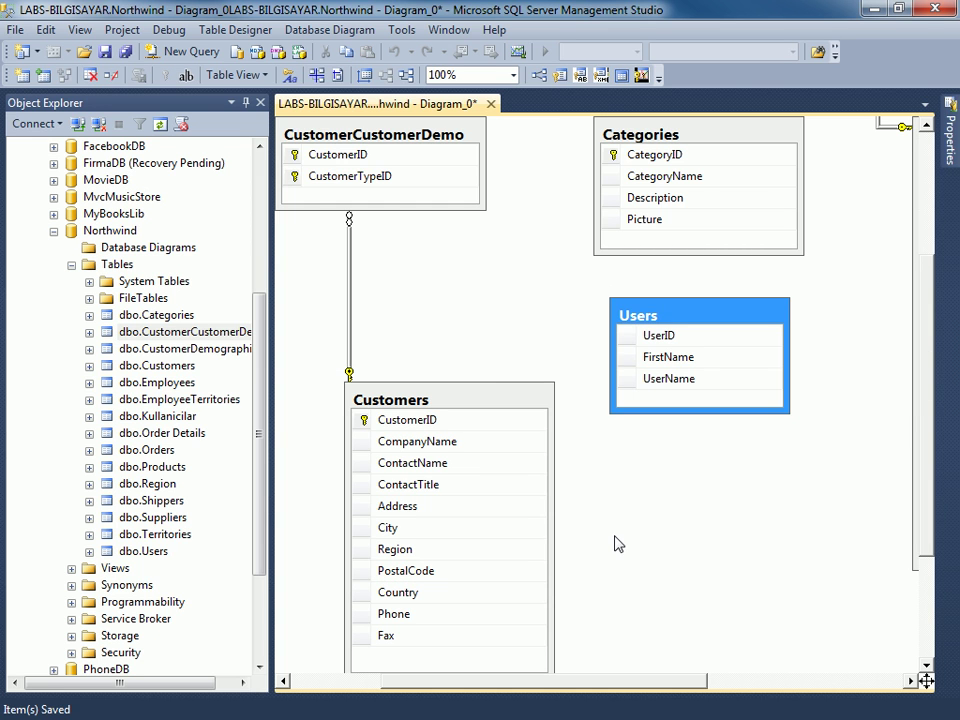
pyautogui.moveTo(553, 485); pyautogui.dragTo(437, 480)
pyautogui.scroll(-3, 530, 480)
pyautogui.scroll(3, 612, 476)
pyautogui.scroll(2, 612, 476)
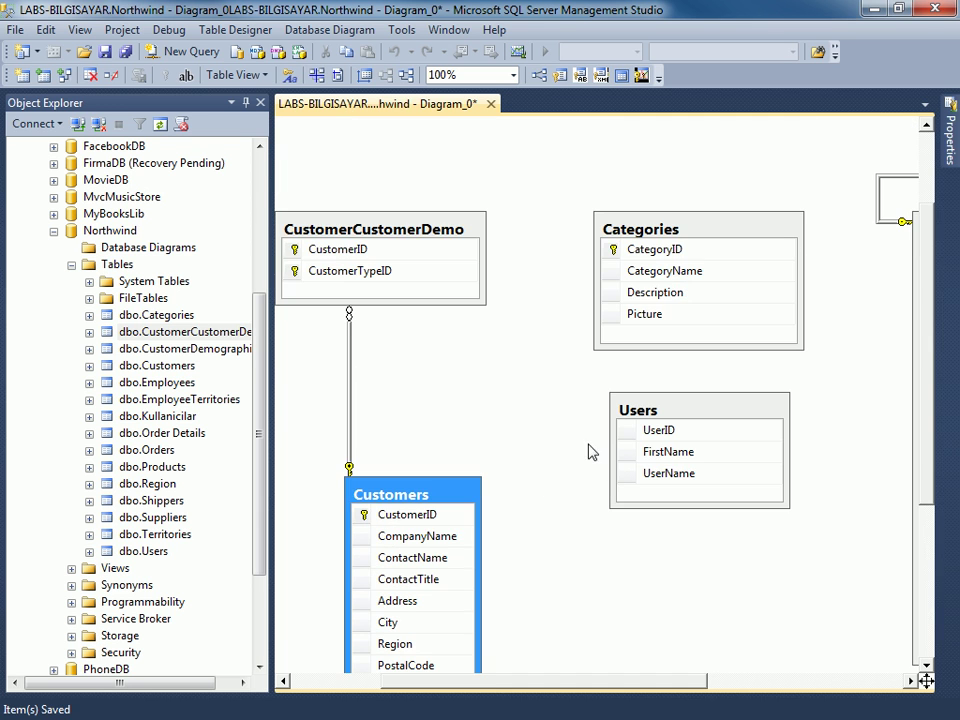
# Narrow Categories, then line Users up beneath it at a matching width.
pyautogui.click(484, 264)
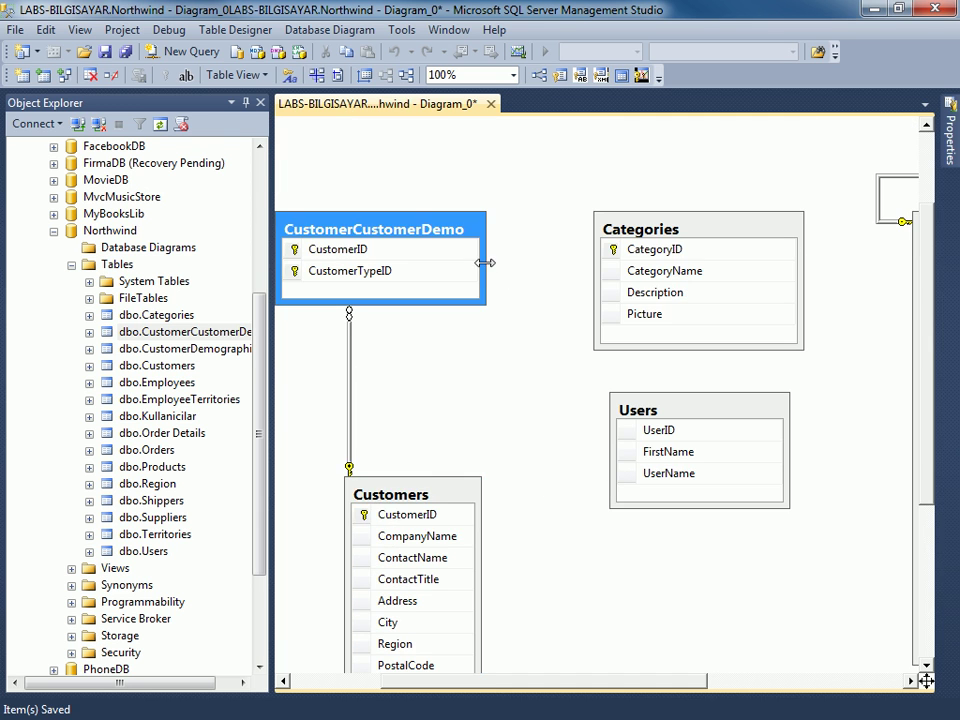
pyautogui.click(801, 281)
pyautogui.moveTo(797, 276); pyautogui.dragTo(720, 281)
pyautogui.moveTo(709, 412); pyautogui.dragTo(694, 398)
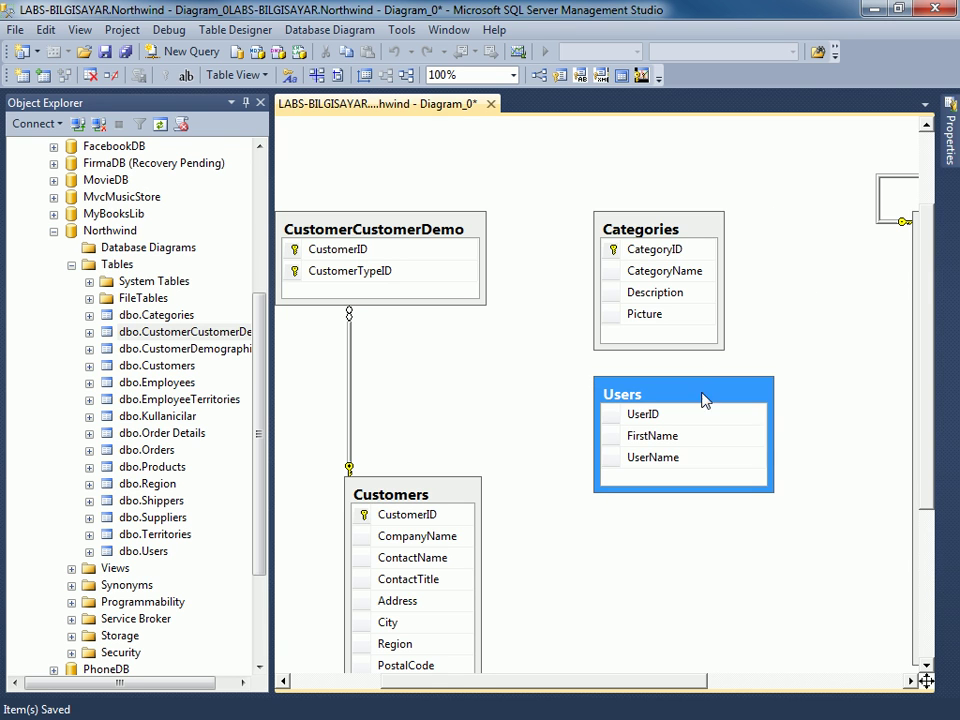
pyautogui.moveTo(773, 426); pyautogui.dragTo(700, 428)
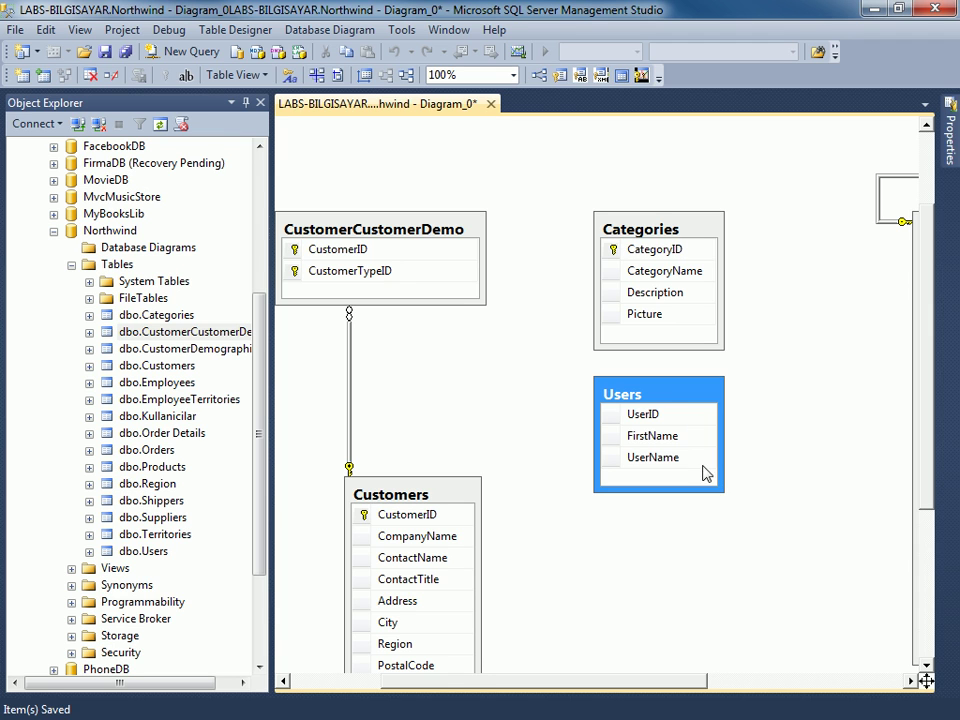
# Save the diagram with Ctrl+S, then delete the Users table from it.
pyautogui.click(520, 401)
pyautogui.hotkey('ctrl', 's')
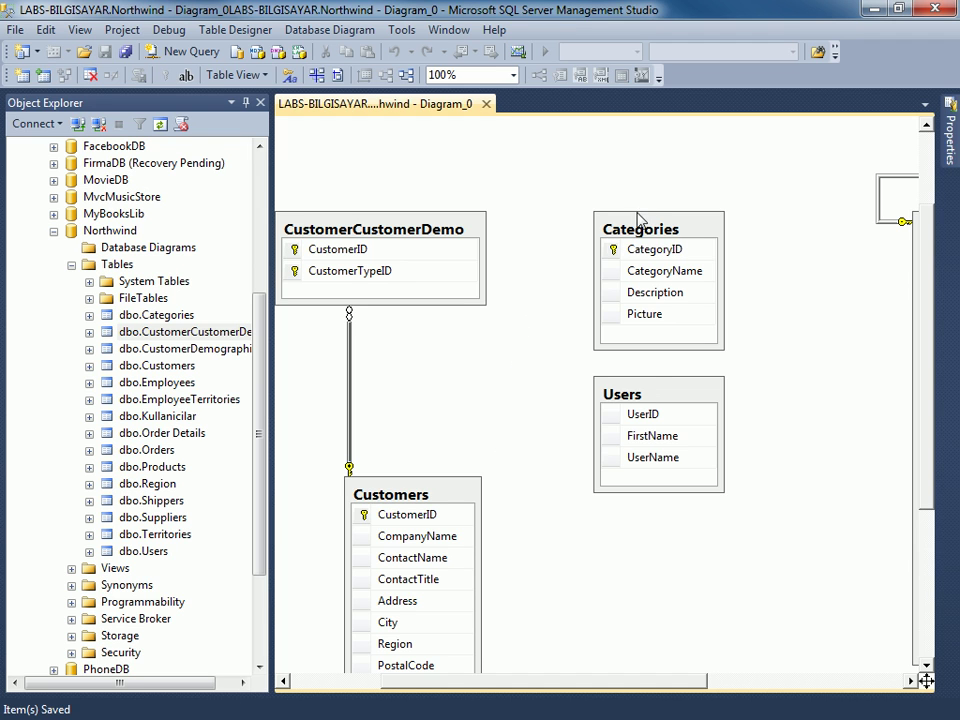
pyautogui.click(649, 399)
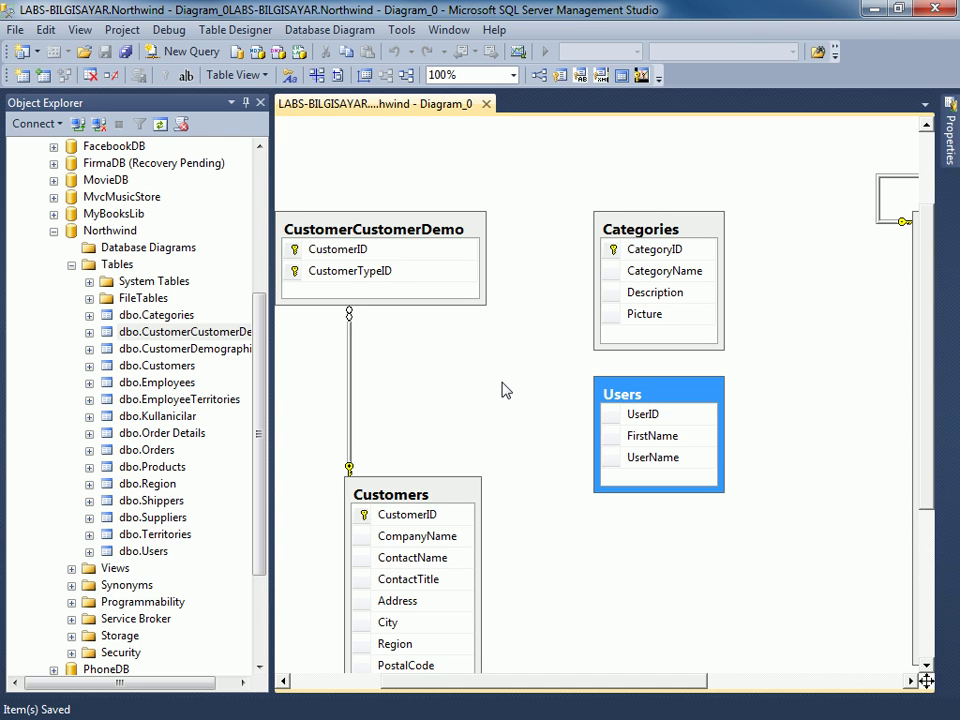
pyautogui.press('Delete')
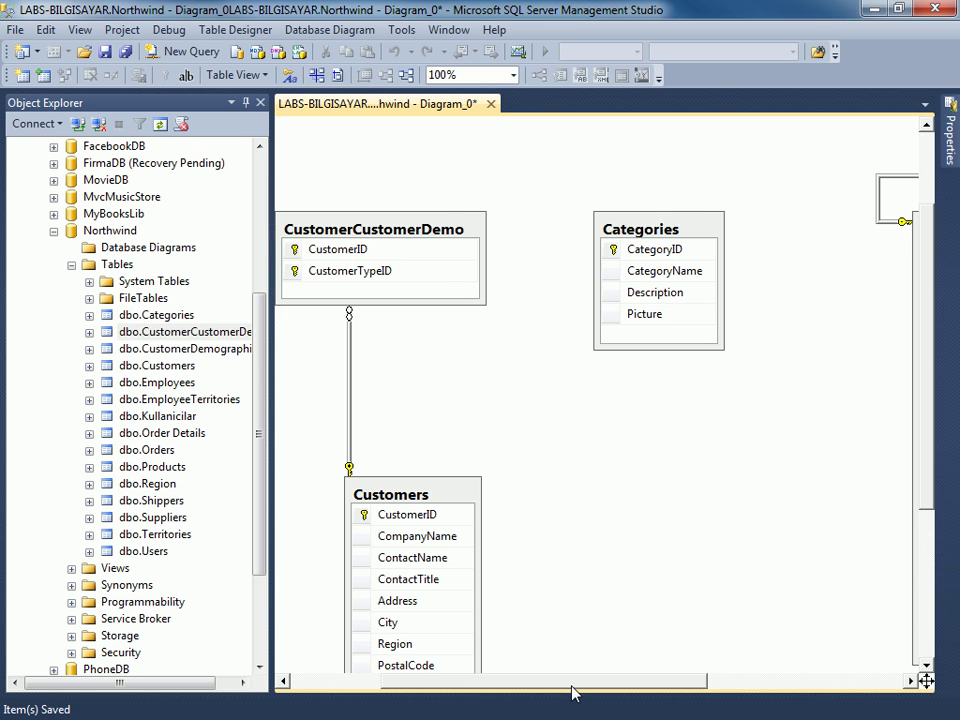
pyautogui.moveTo(572, 690); pyautogui.dragTo(366, 686)
pyautogui.scroll(3, 386, 508)
pyautogui.scroll(-9, 450, 480)
pyautogui.scroll(5, 700, 423)
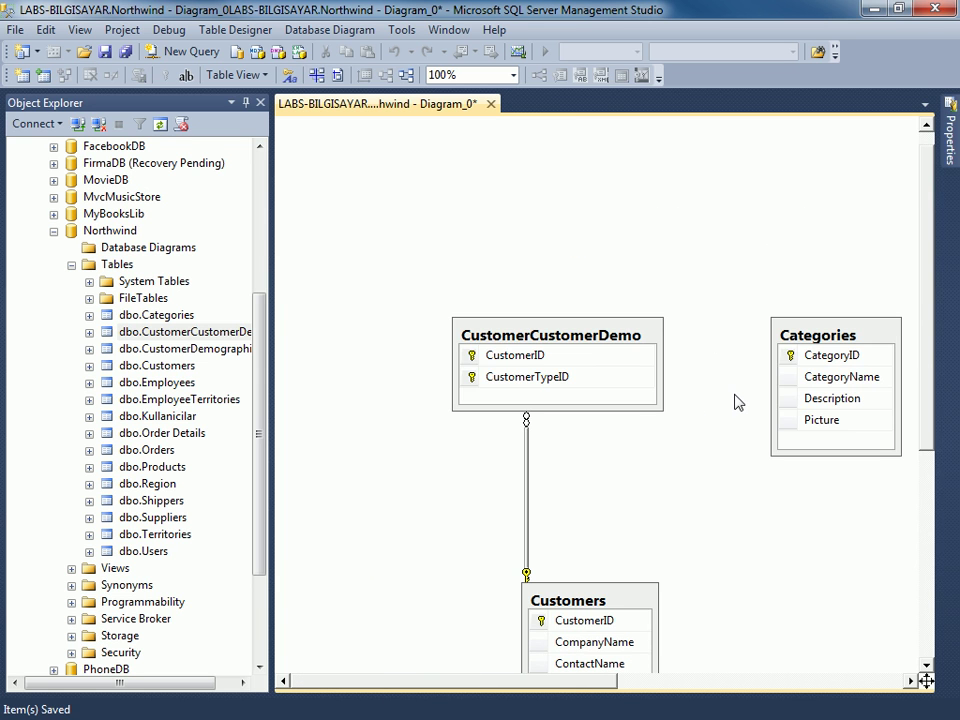
pyautogui.hotkey('ctrl', 's')
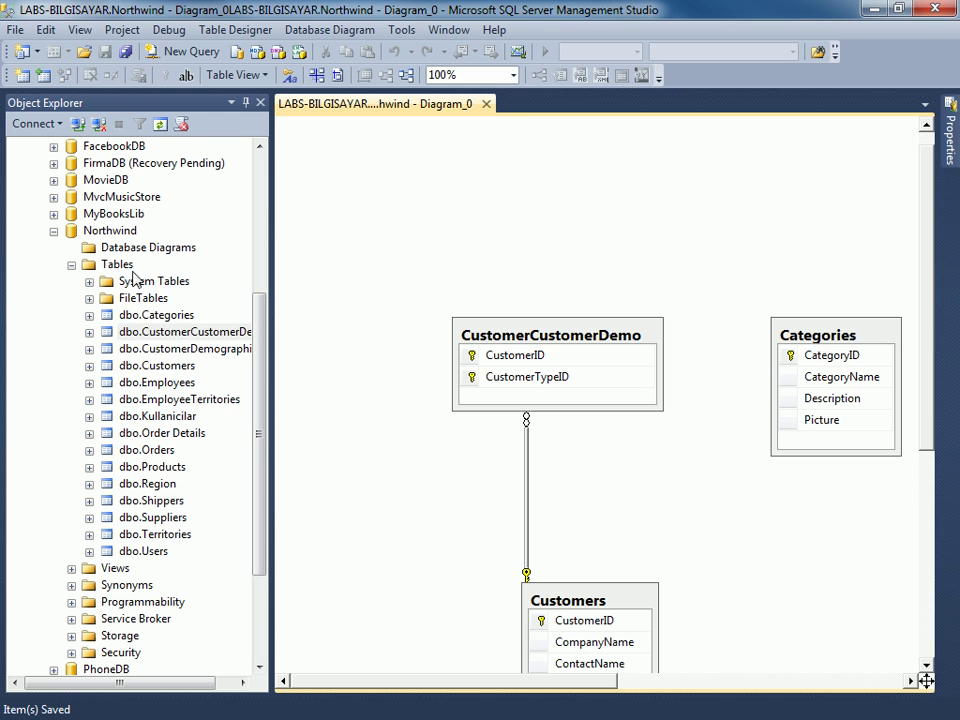
pyautogui.rightClick(117, 268)
pyautogui.click(160, 402)
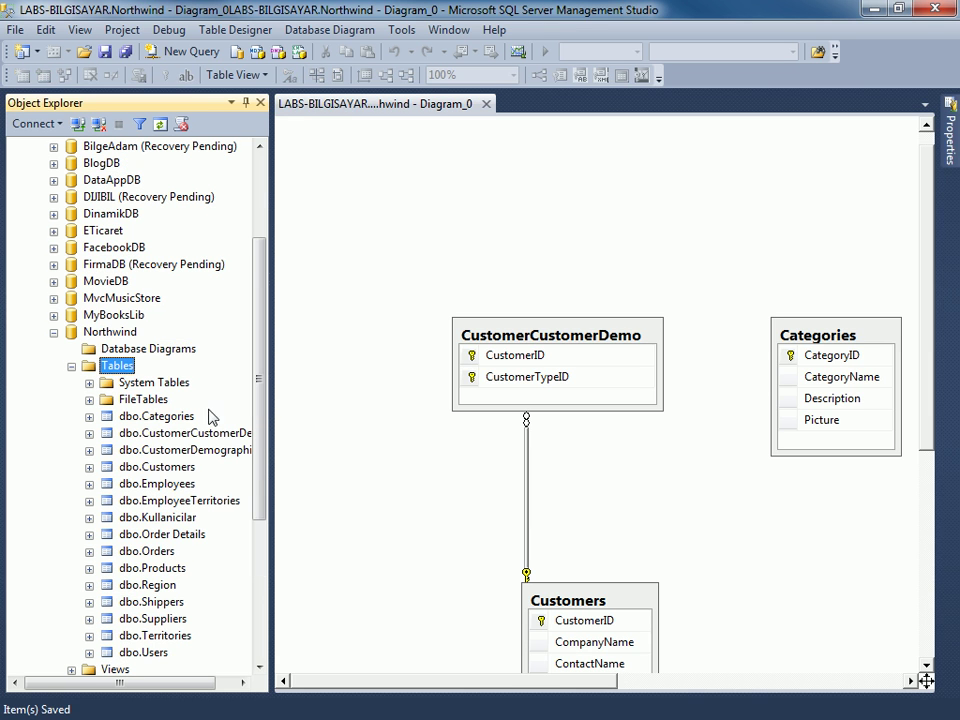
pyautogui.scroll(-3, 345, 427)
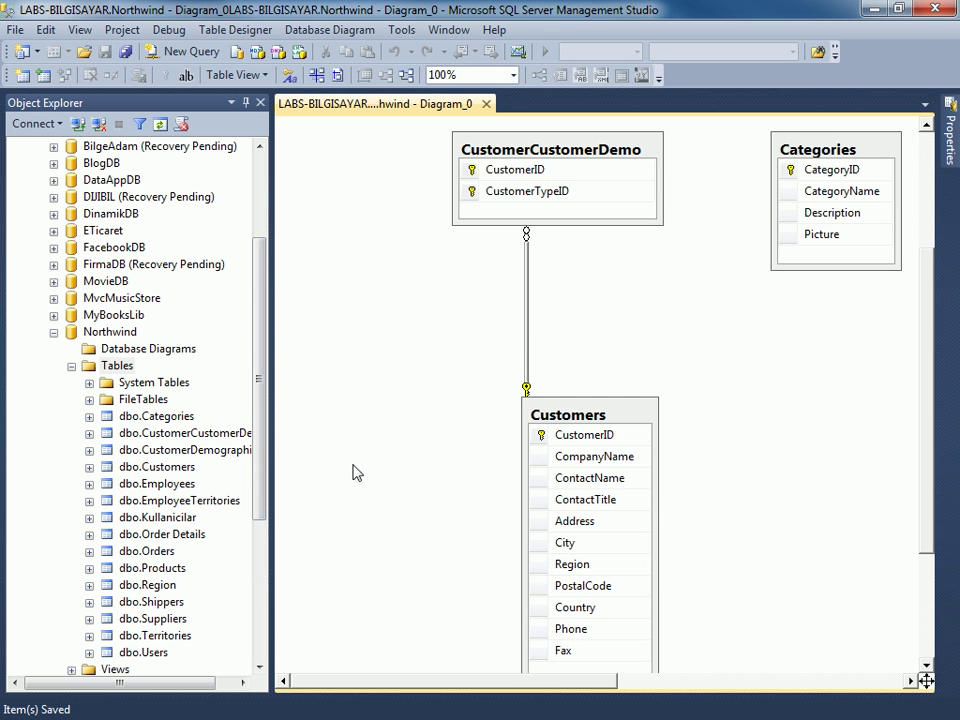
pyautogui.moveTo(259, 441); pyautogui.dragTo(262, 466)
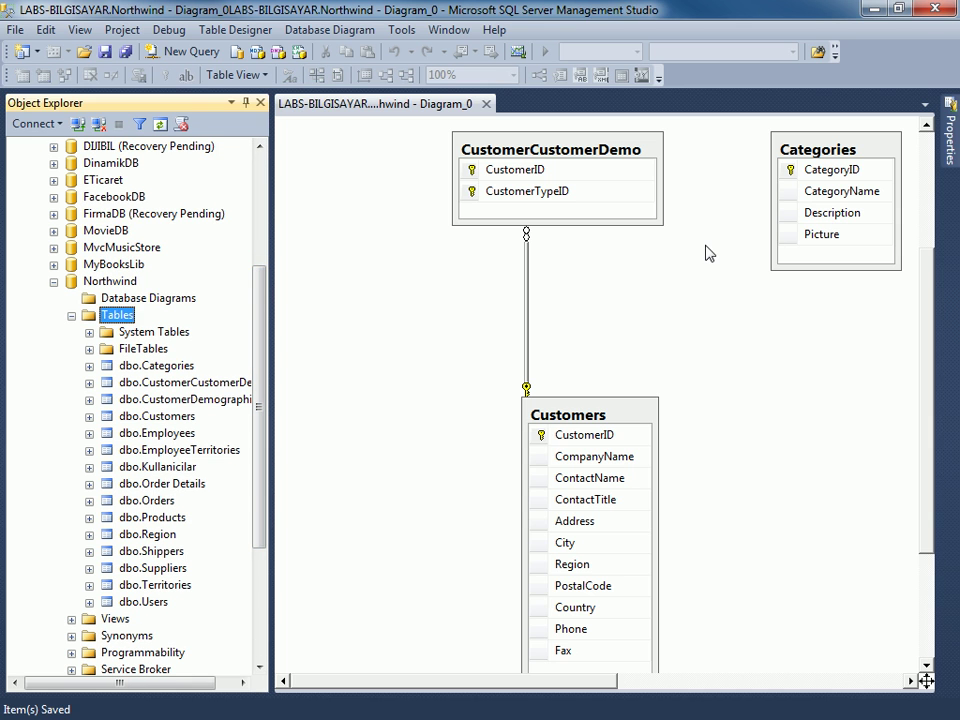
pyautogui.click(680, 253)
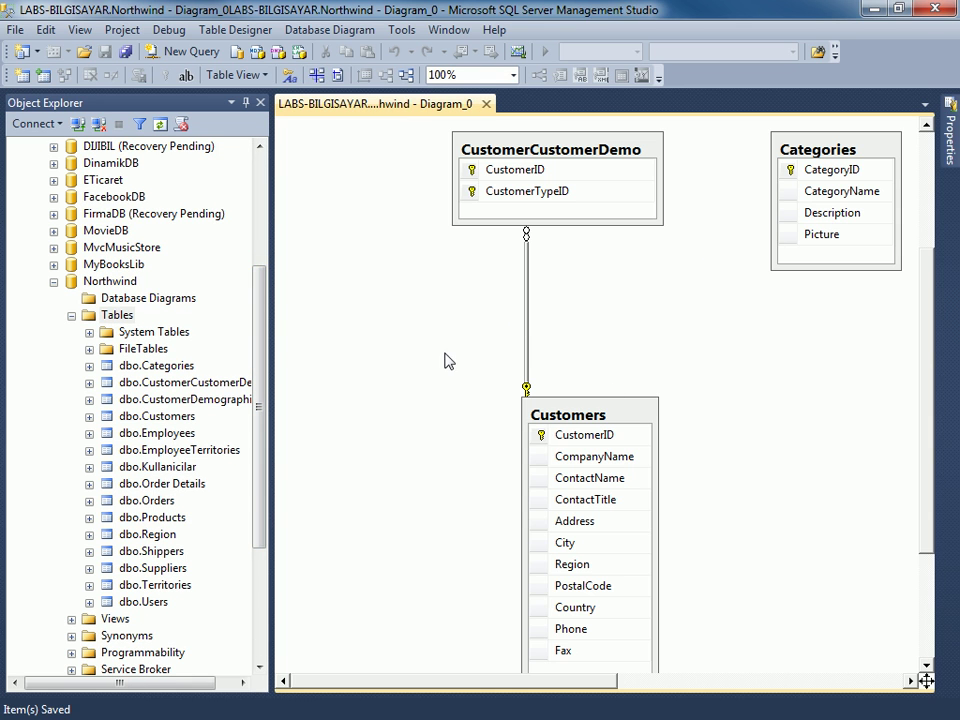
pyautogui.scroll(-3, 436, 359)
pyautogui.scroll(6, 424, 349)
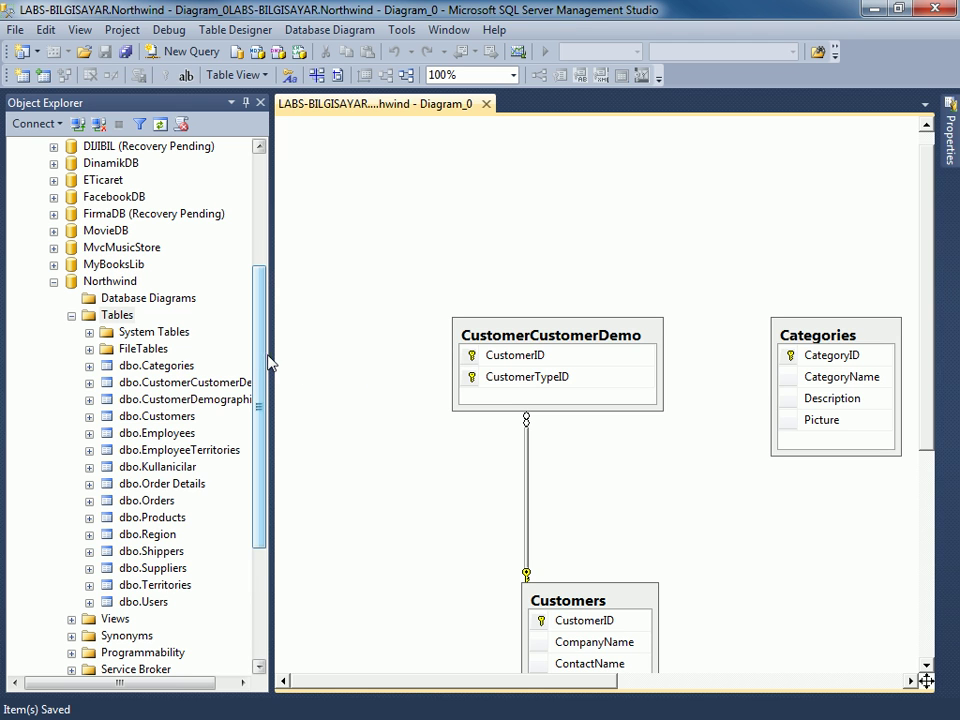
pyautogui.moveTo(272, 356); pyautogui.dragTo(283, 355)
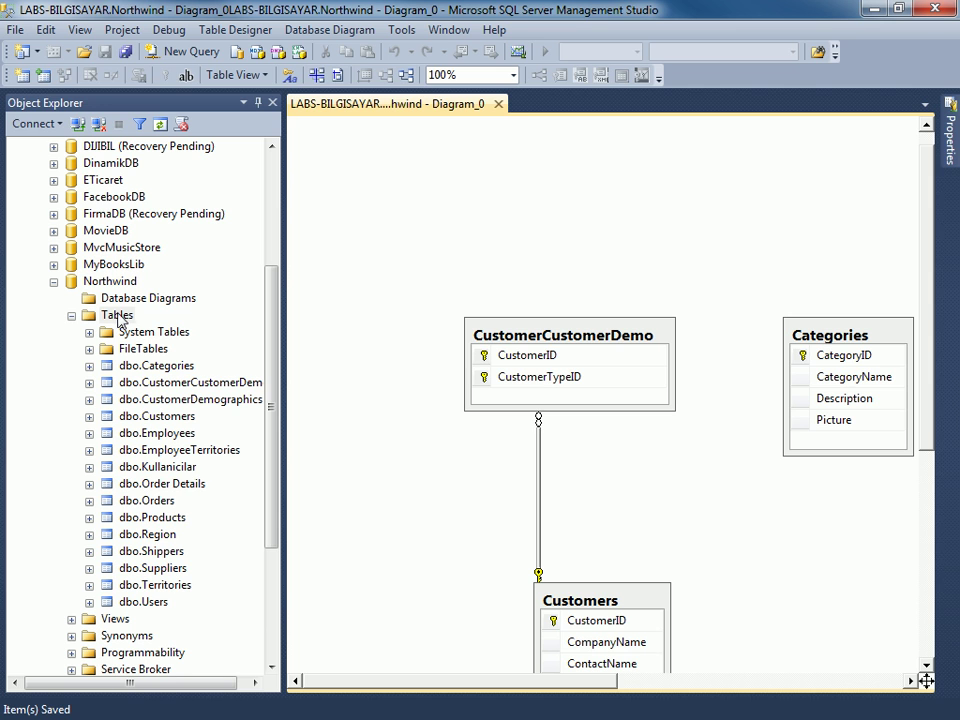
pyautogui.click(172, 468)
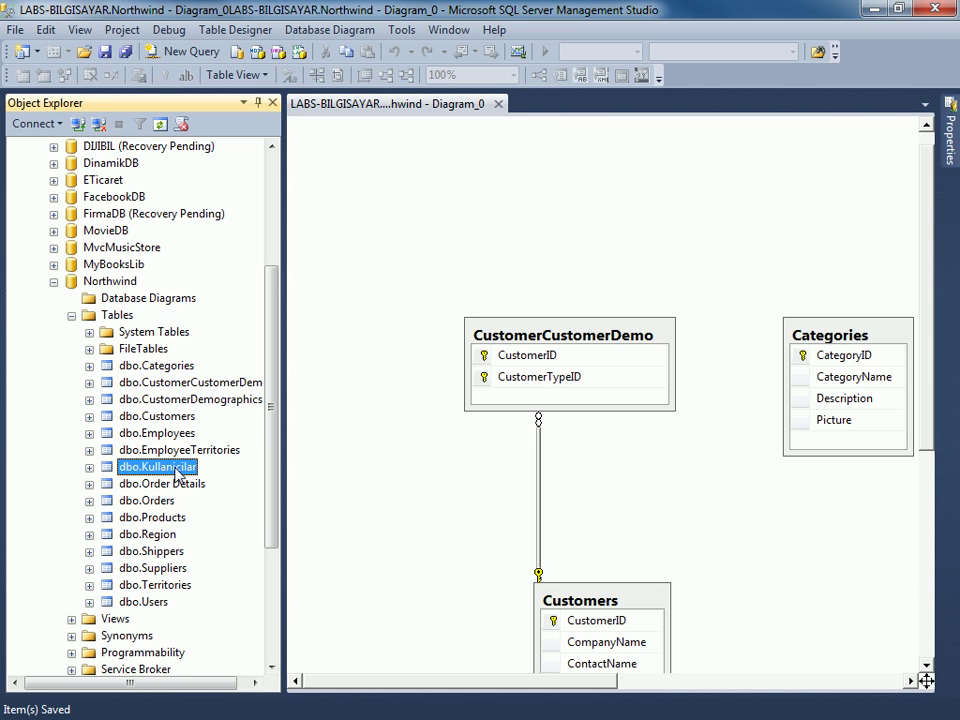
# Open dbo.Kullanicilar in design view, inspect the Ad column, and select KullaniciID.
pyautogui.rightClick(176, 474)
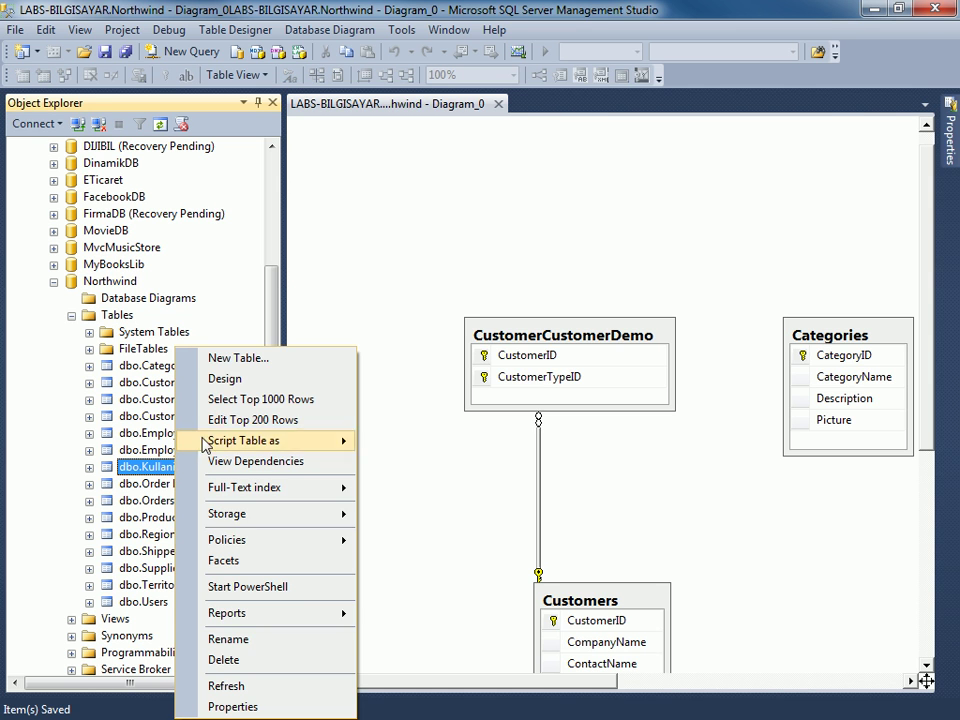
pyautogui.click(230, 379)
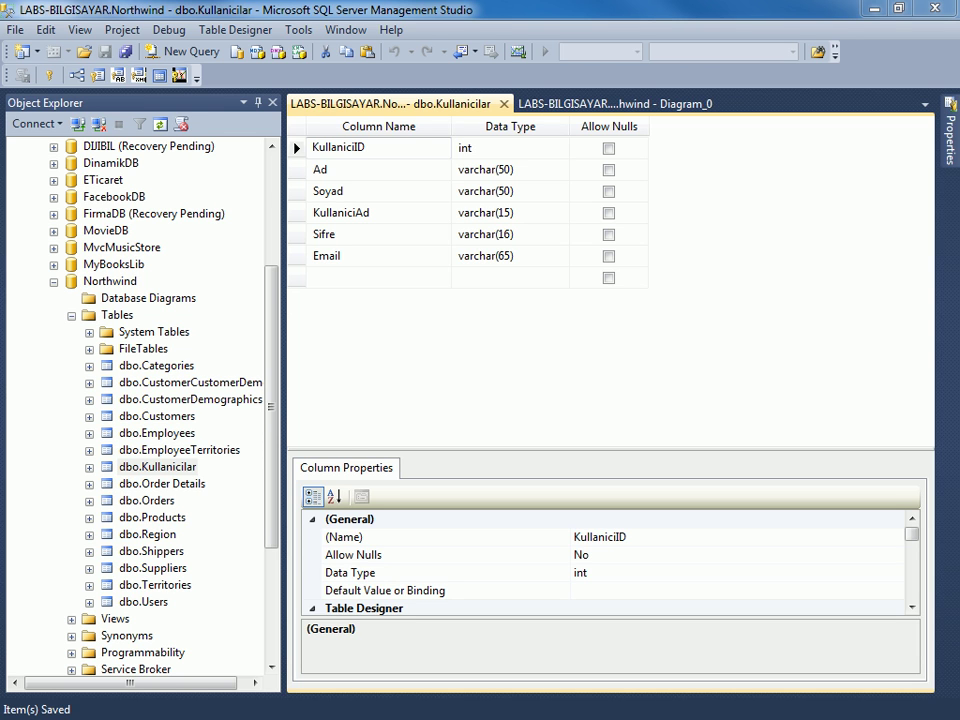
pyautogui.click(342, 168)
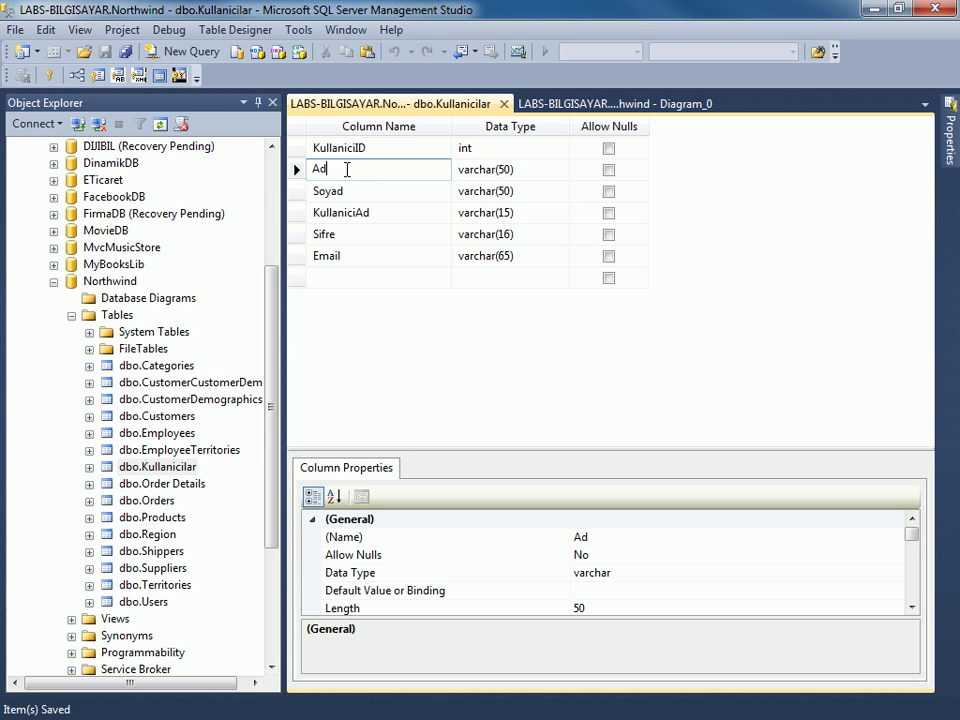
pyautogui.click(297, 148)
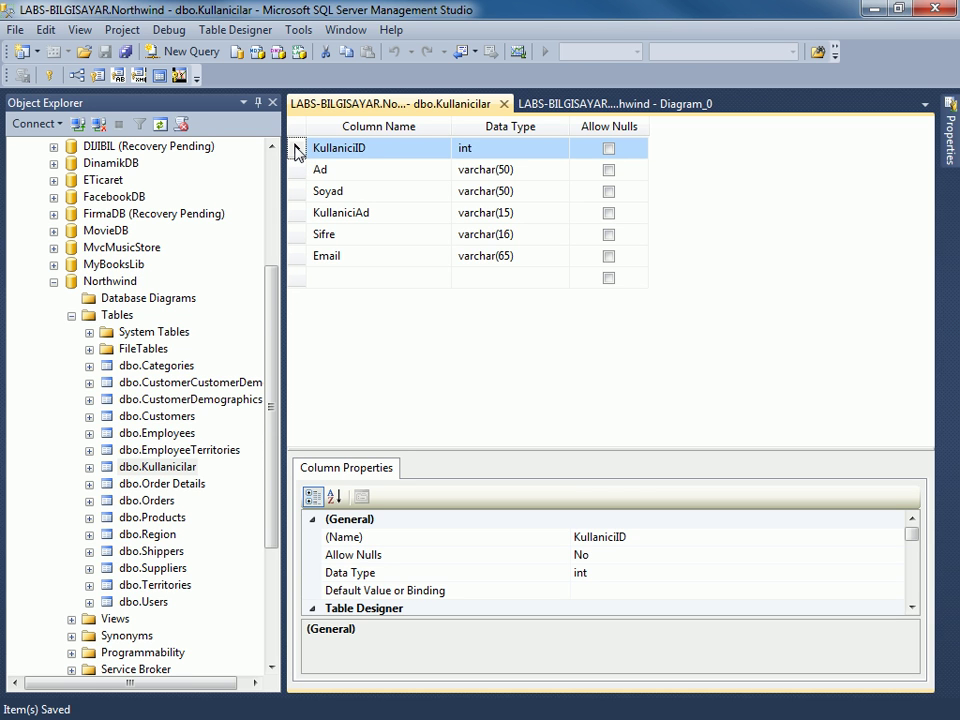
pyautogui.rightClick(297, 150)
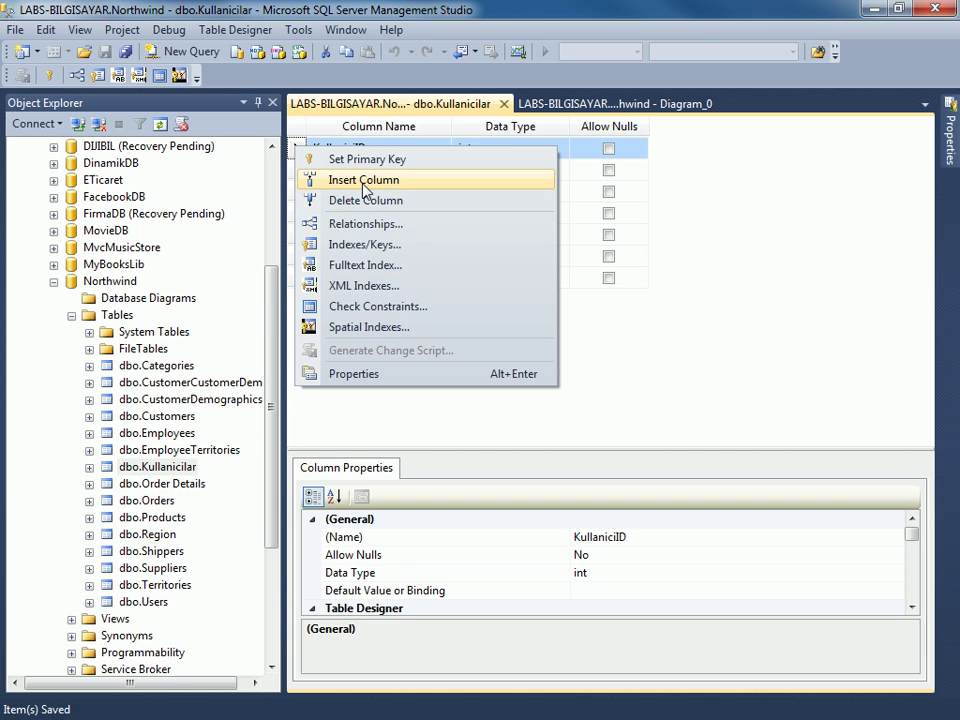
pyautogui.click(364, 180)
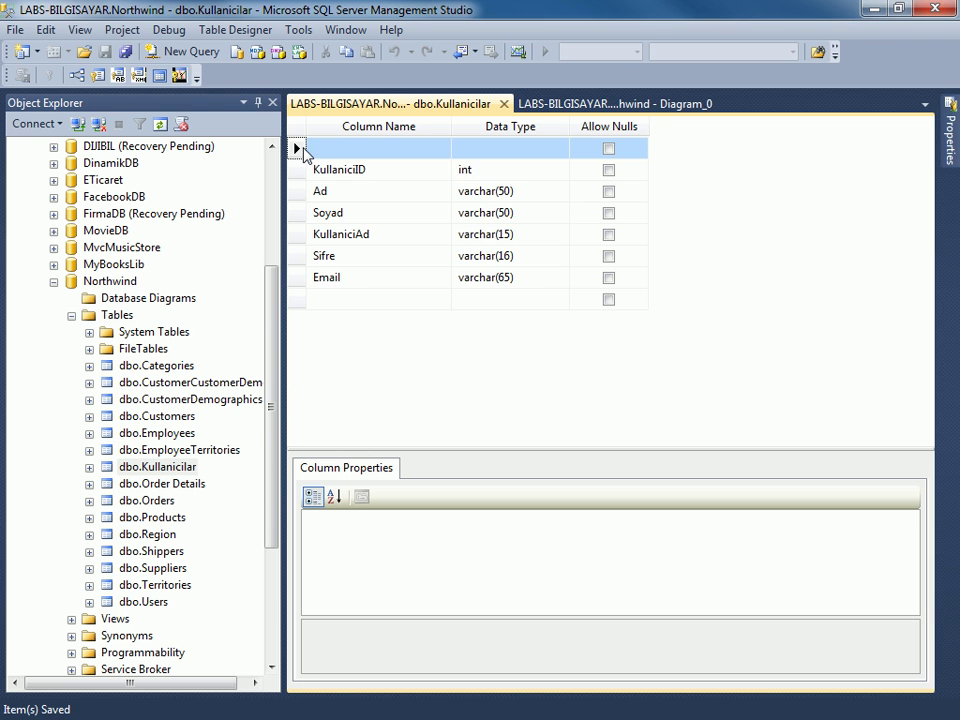
pyautogui.rightClick(304, 154)
pyautogui.click(350, 203)
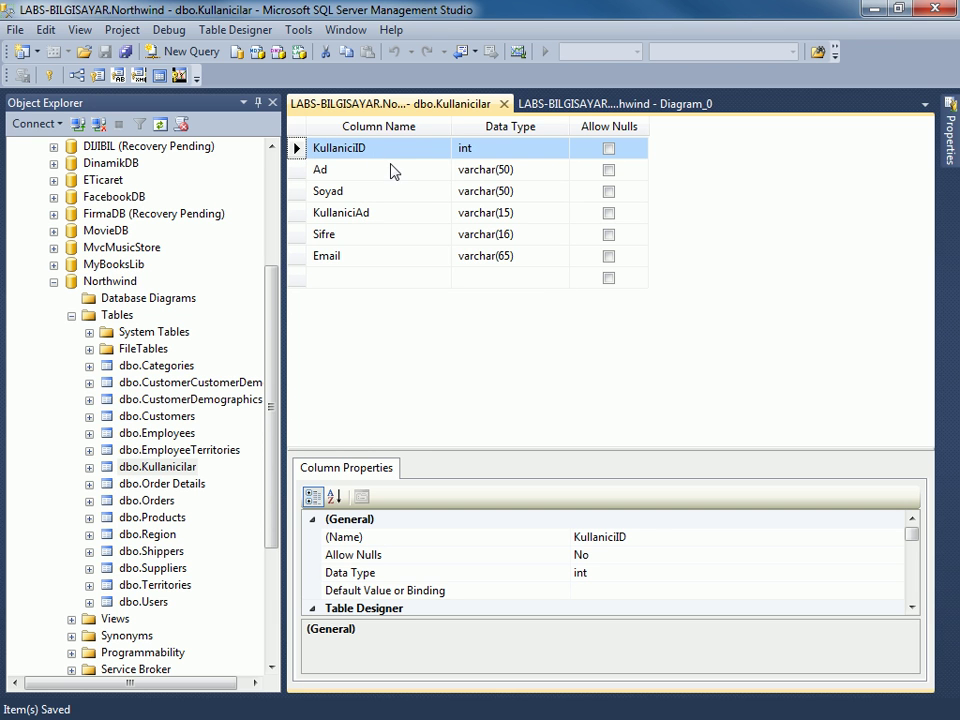
pyautogui.rightClick(298, 149)
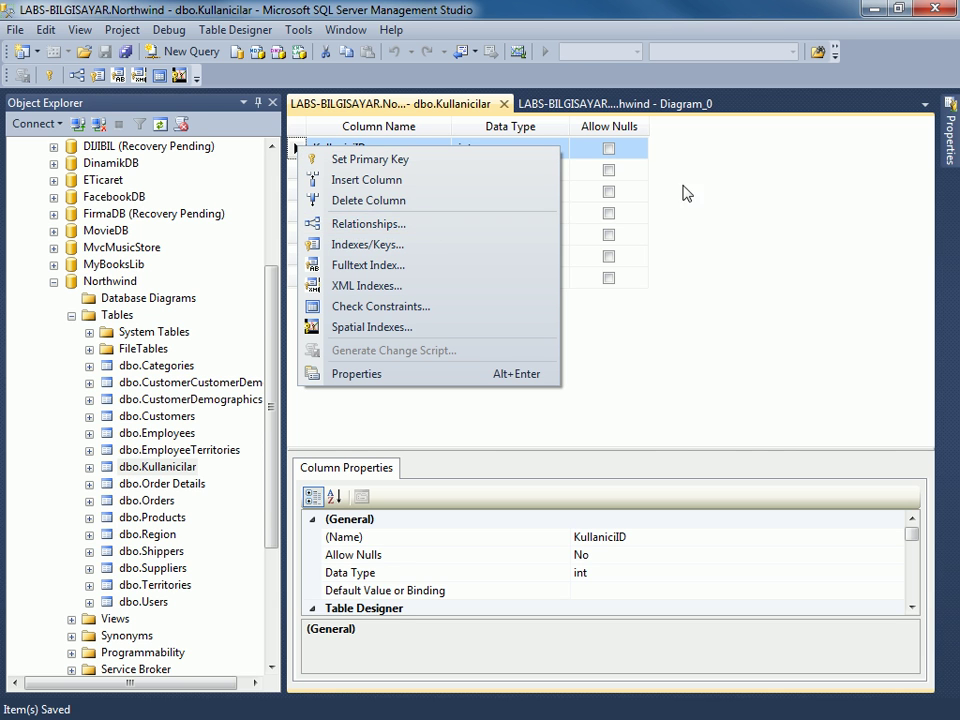
pyautogui.click(621, 171)
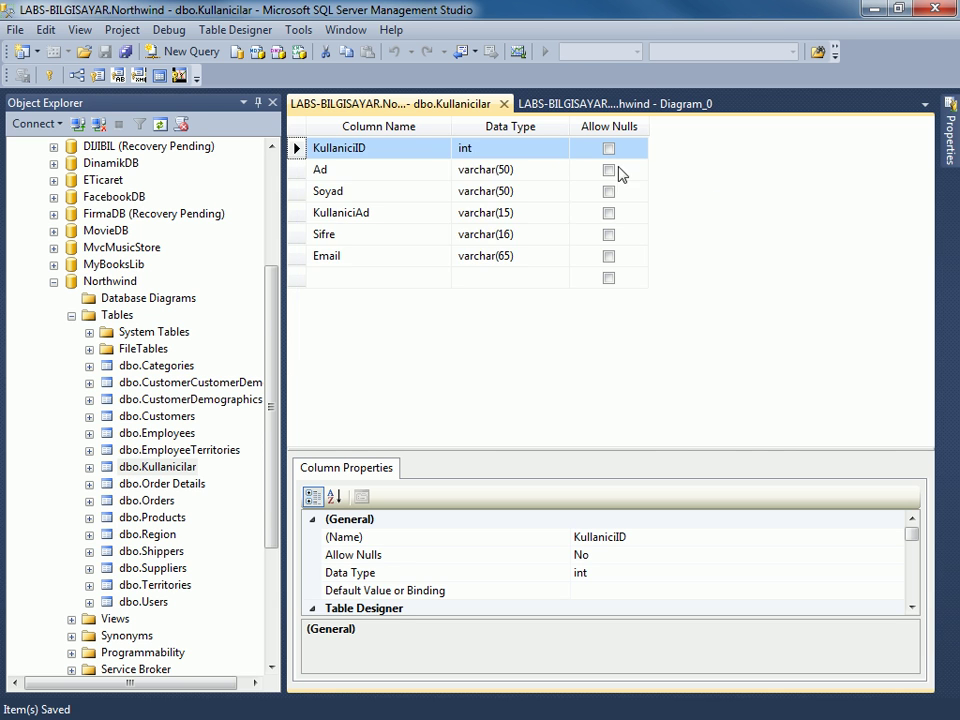
pyautogui.rightClick(299, 152)
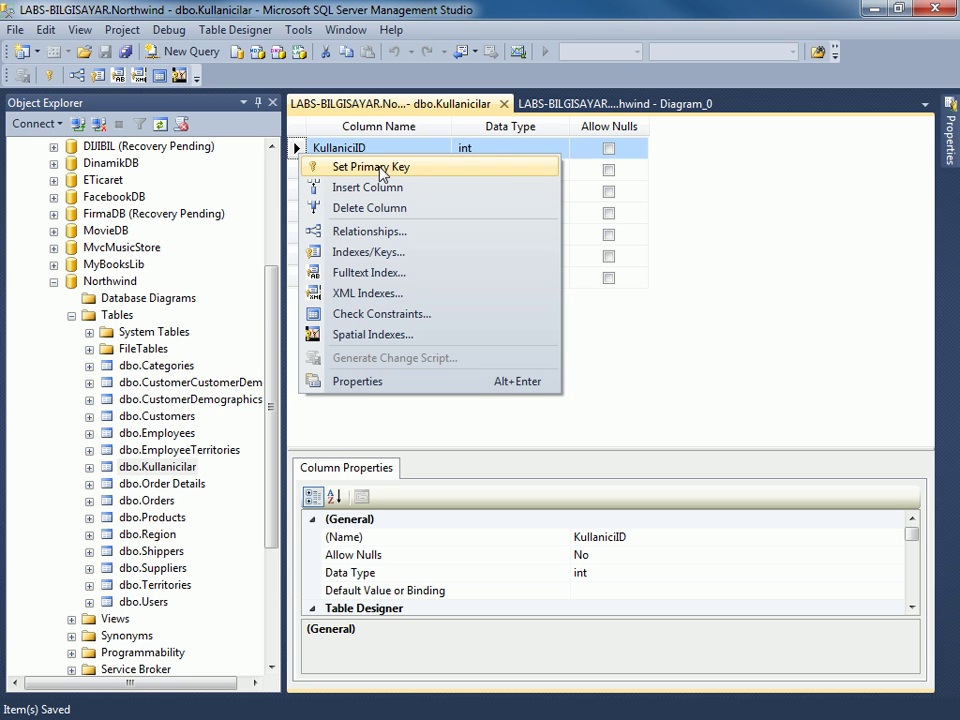
# Set KullaniciID as the Kullanicilar primary key and save the table design.
pyautogui.click(384, 168)
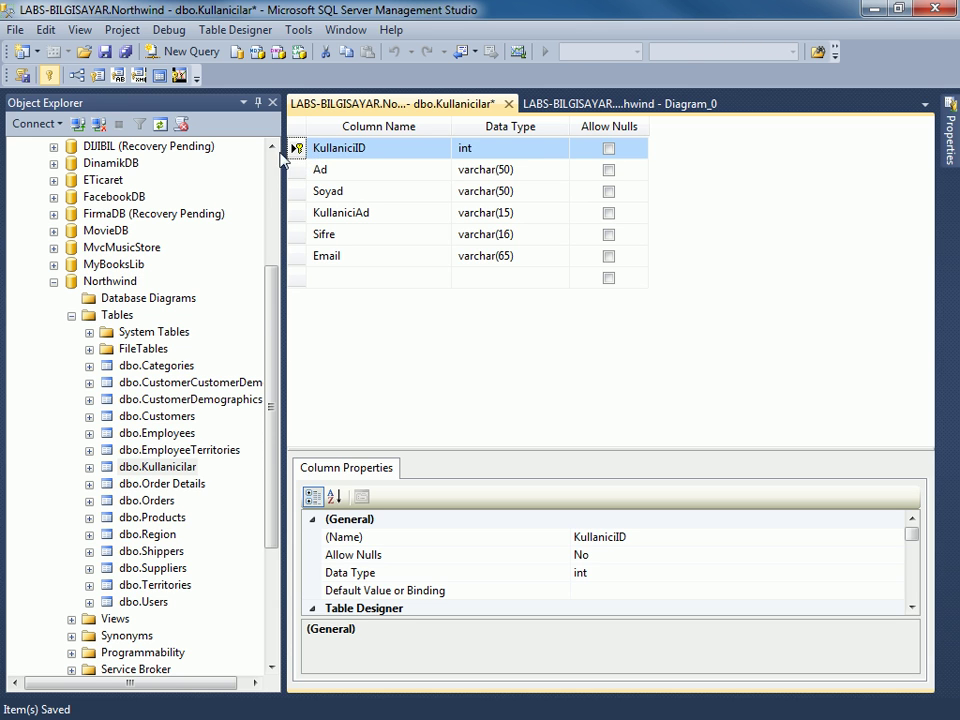
pyautogui.click(50, 79)
pyautogui.click(49, 78)
pyautogui.hotkey('ctrl', 's')
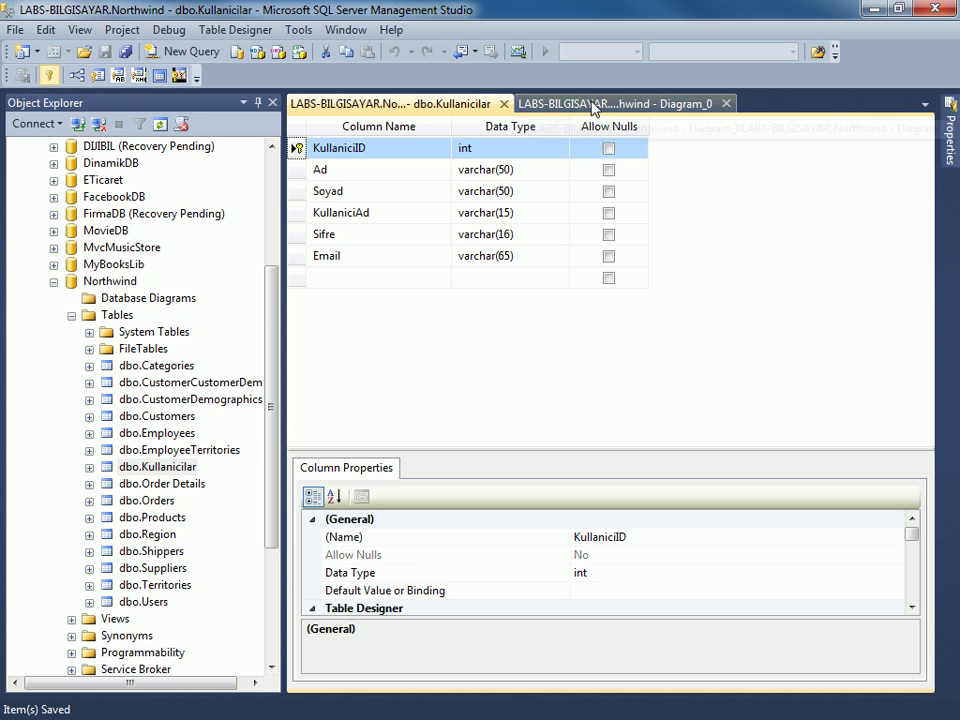
# In Kullanicilar's Edit Top 200 Rows grid, start a row: KullaniciID 1, Ad 'asfasf', Soyad 'afasfa'.
pyautogui.rightClick(145, 467)
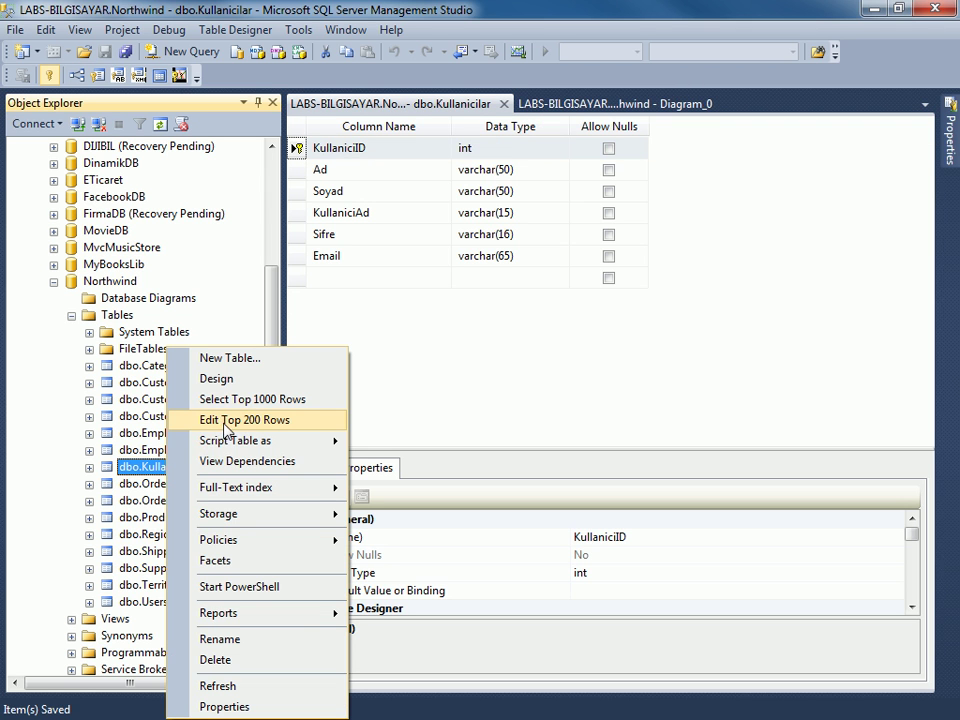
pyautogui.click(224, 428)
pyautogui.click(367, 165)
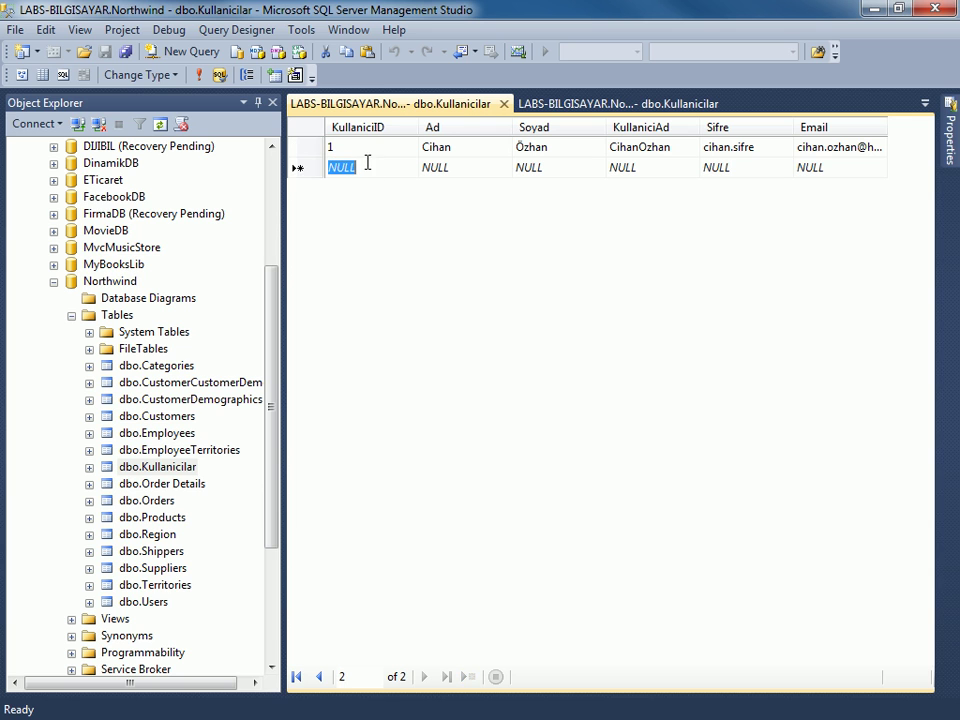
pyautogui.write('1')
pyautogui.press('Tab')
pyautogui.write('asfasf')
pyautogui.press('Tab')
pyautogui.write('afasfa')
# Fill KullaniciAd 'agasga', a password and an e-mail, commit, and acknowledge the duplicate-key error.
pyautogui.press('Tab')
pyautogui.write('agasga')
pyautogui.press('Tab')
pyautogui.write('af')
pyautogui.press('Tab')
pyautogui.write('afafa')
pyautogui.press('Return')
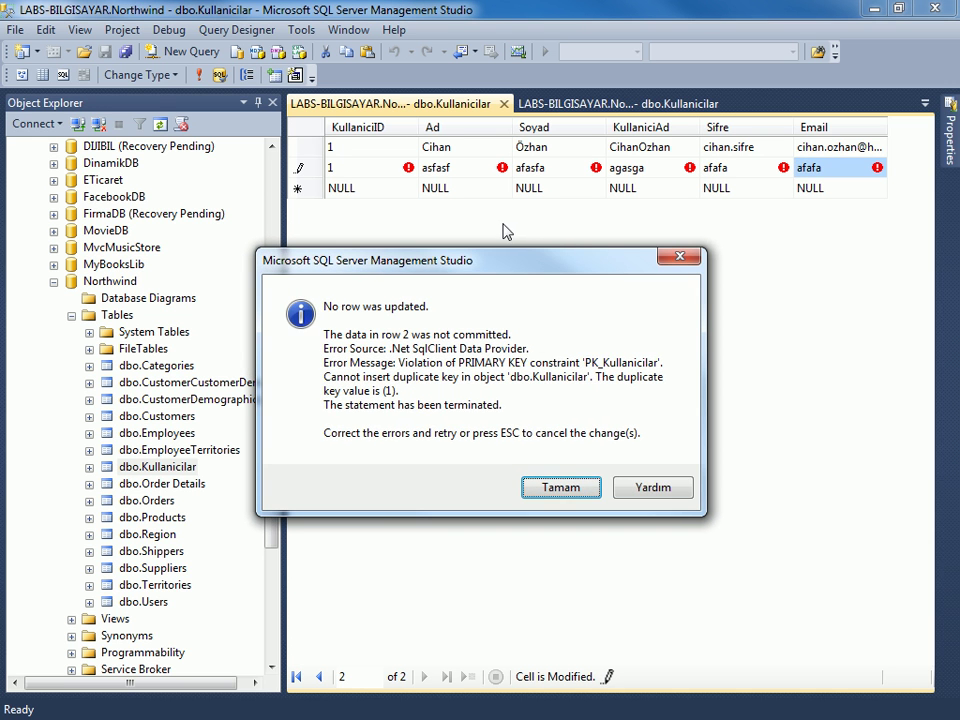
pyautogui.moveTo(516, 253); pyautogui.dragTo(550, 236)
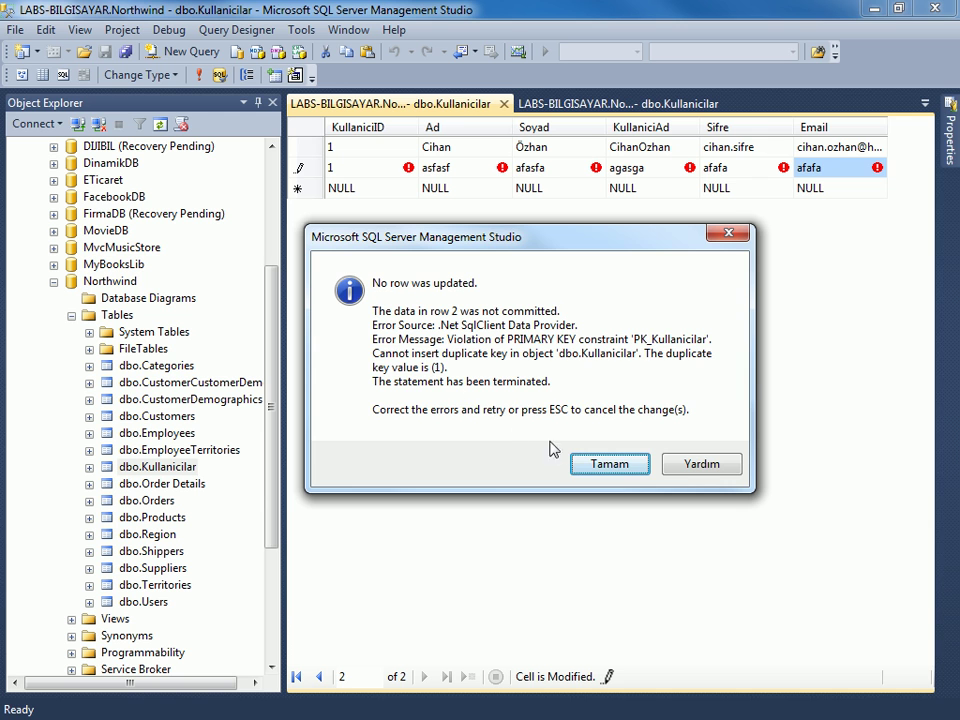
pyautogui.click(610, 465)
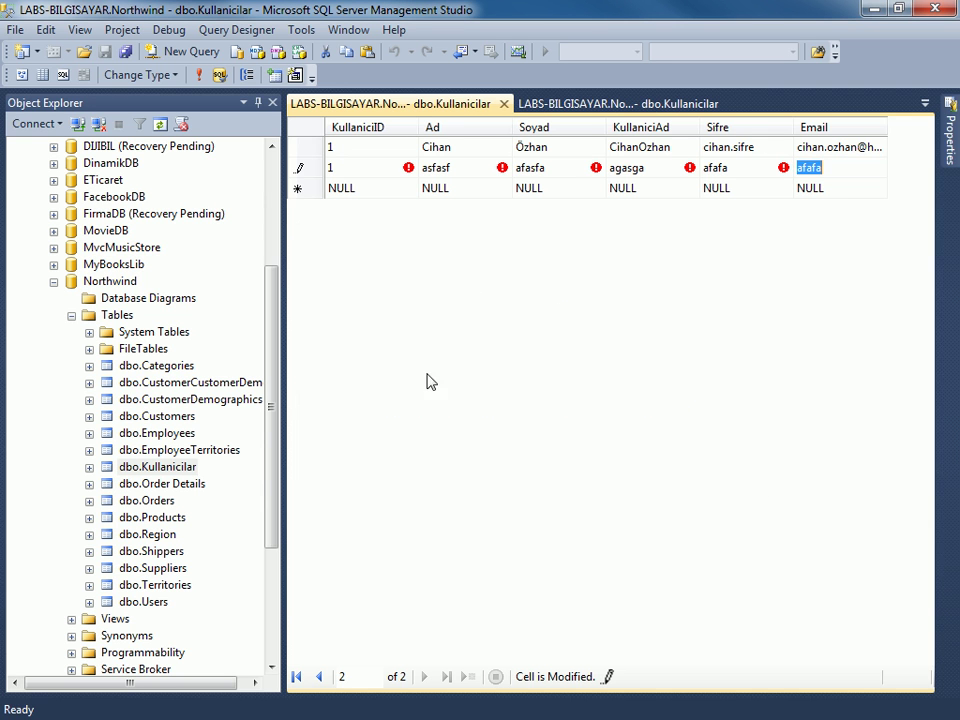
# Expand dbo.Kullanicilar's Keys folder and open, then close, PK_Kullanicilar.
pyautogui.doubleClick(100, 467)
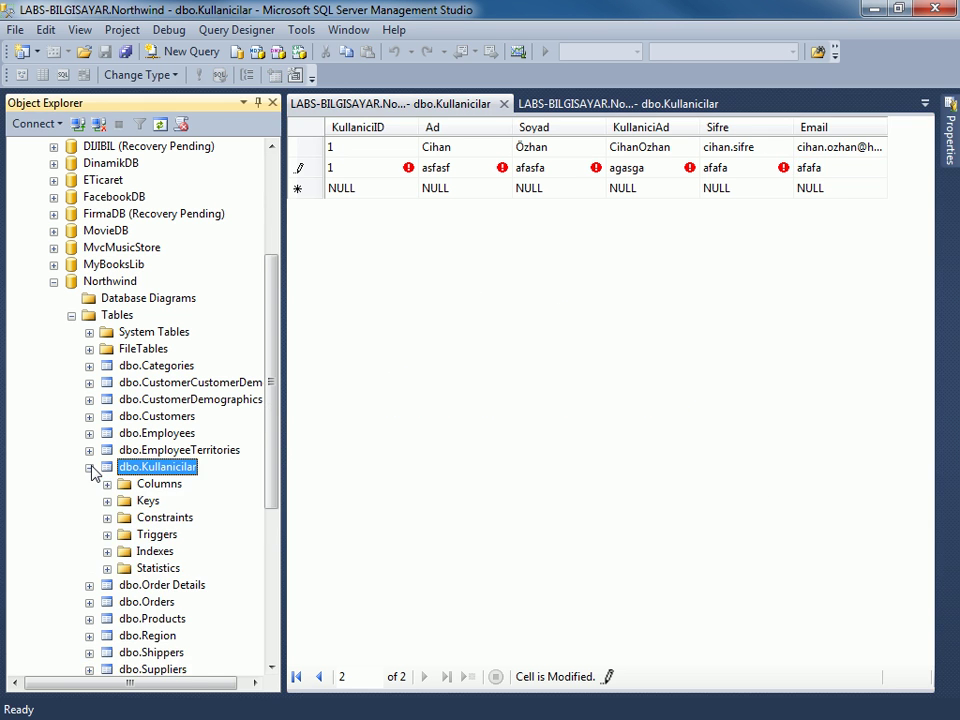
pyautogui.scroll(-1, 104, 470)
pyautogui.click(107, 450)
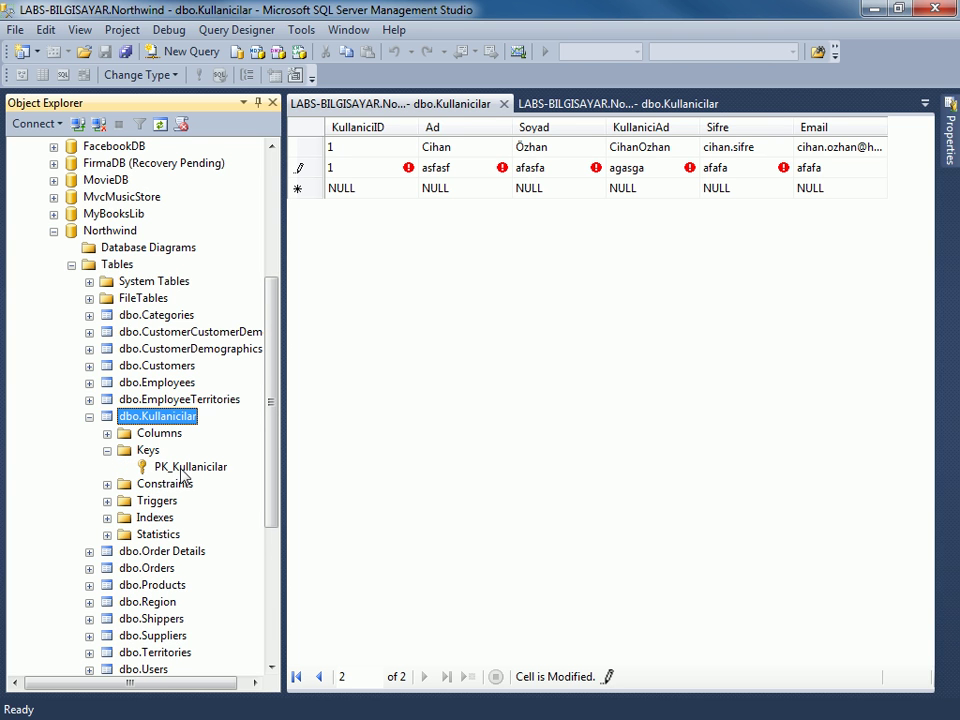
pyautogui.doubleClick(183, 469)
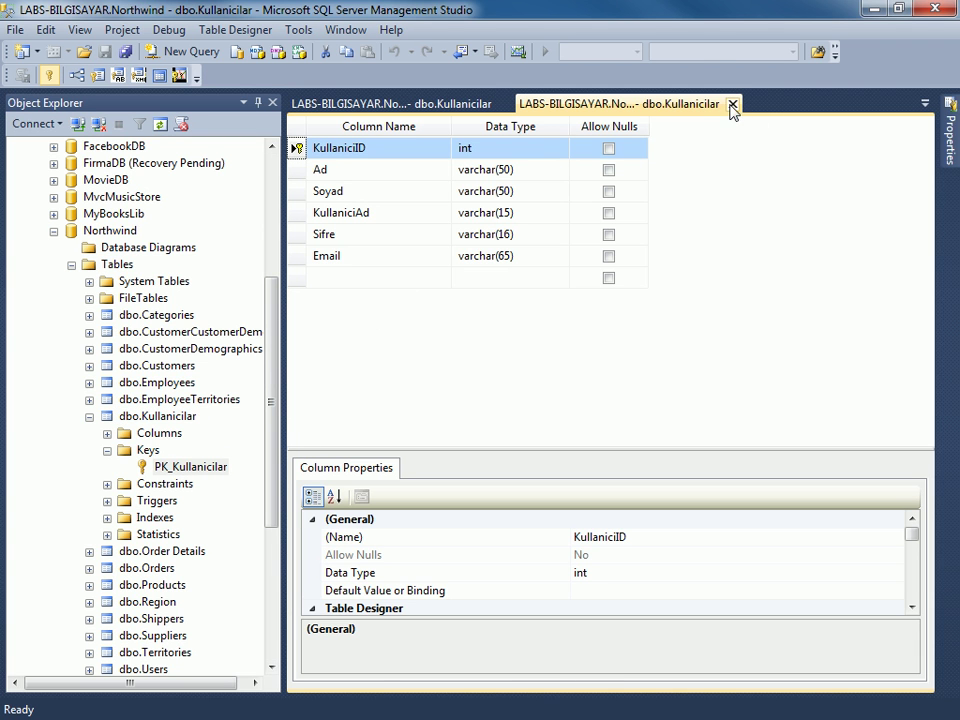
pyautogui.click(733, 104)
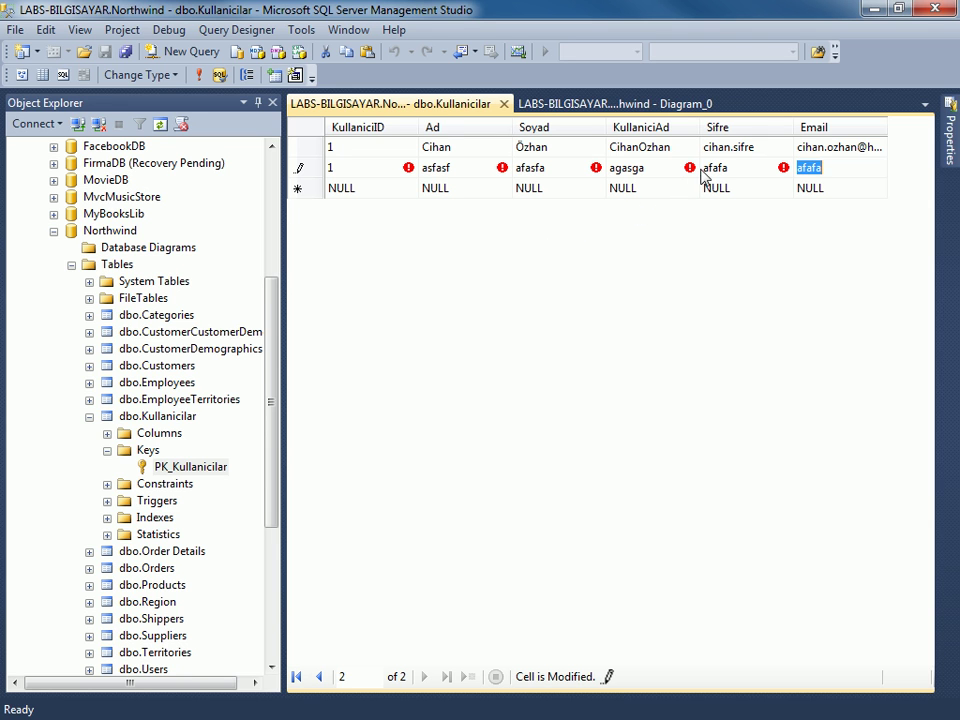
pyautogui.moveTo(688, 176)
# Browse dbo.Categories' columns, then cancel the rejected row in the Kullanicilar grid with Esc.
pyautogui.click(90, 315)
pyautogui.click(107, 332)
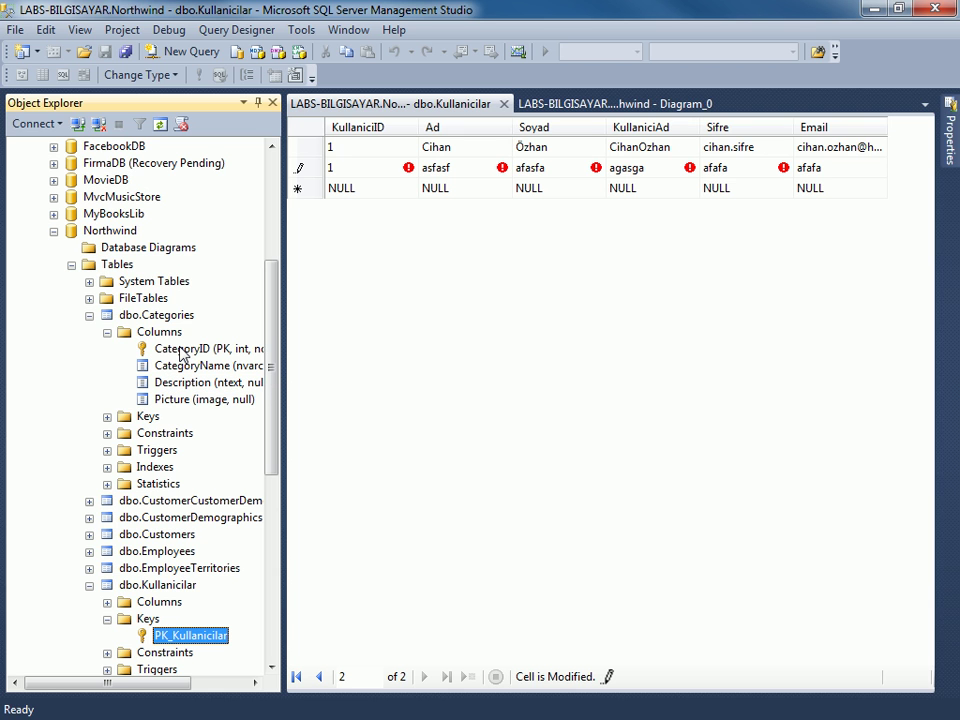
pyautogui.click(107, 332)
pyautogui.click(90, 317)
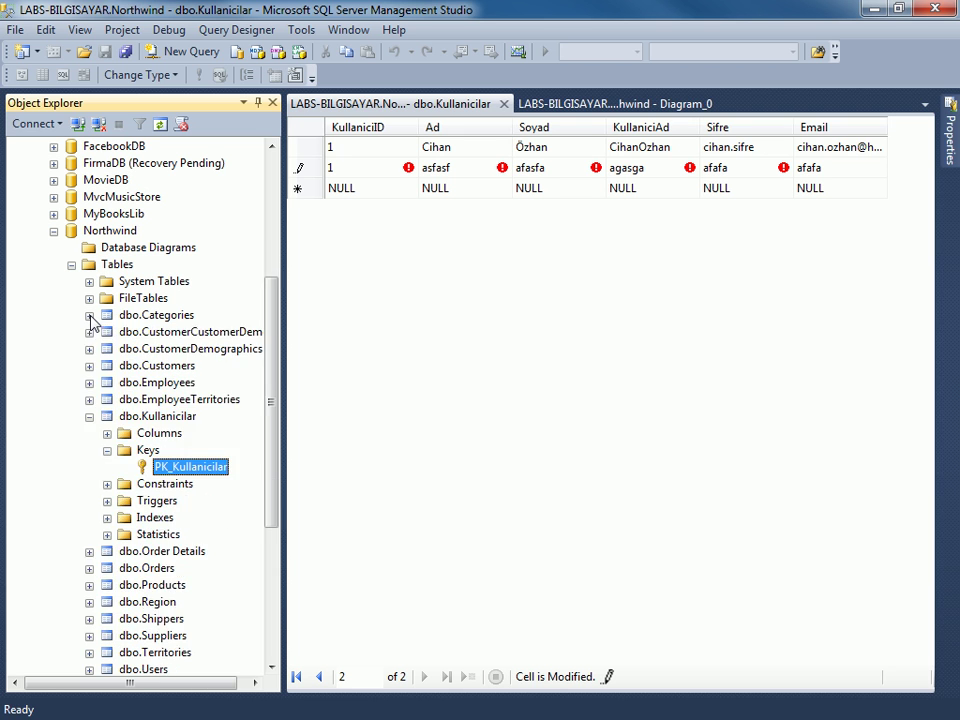
pyautogui.click(350, 260)
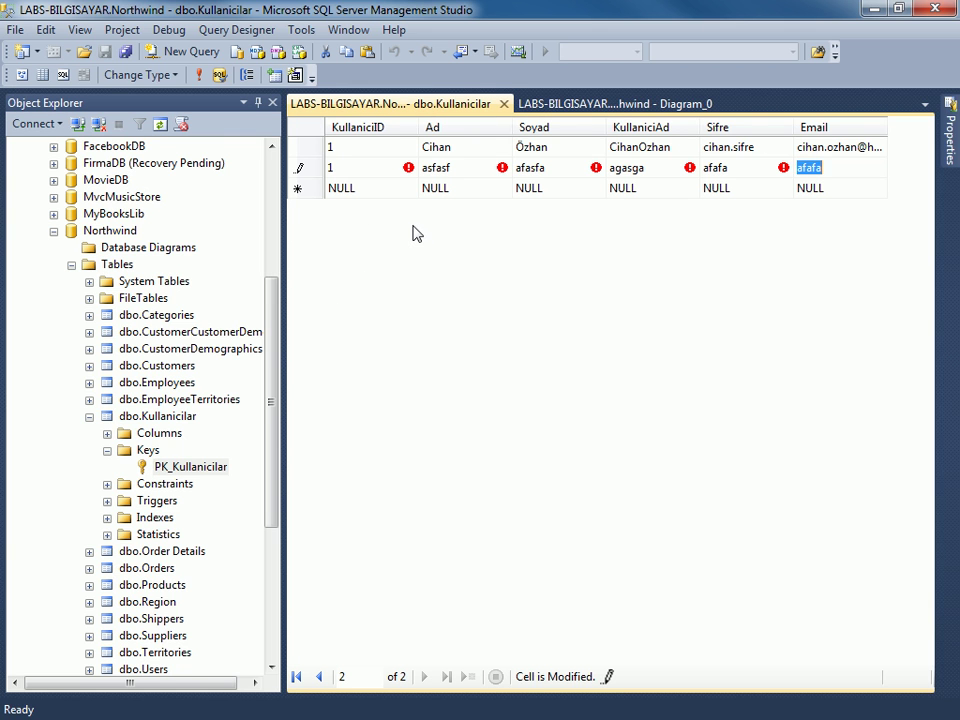
pyautogui.press('Escape')
pyautogui.press('Escape')
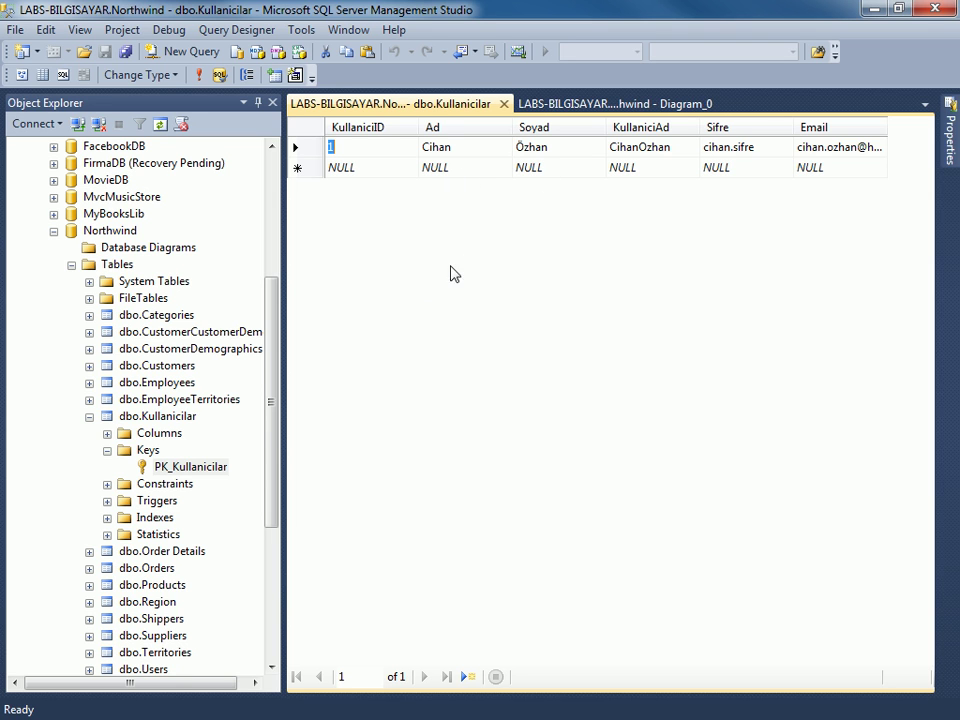
# Close the Kullanicilar and Diagram_0 documents and collapse the Kullanicilar Keys and table nodes.
pyautogui.click(504, 104)
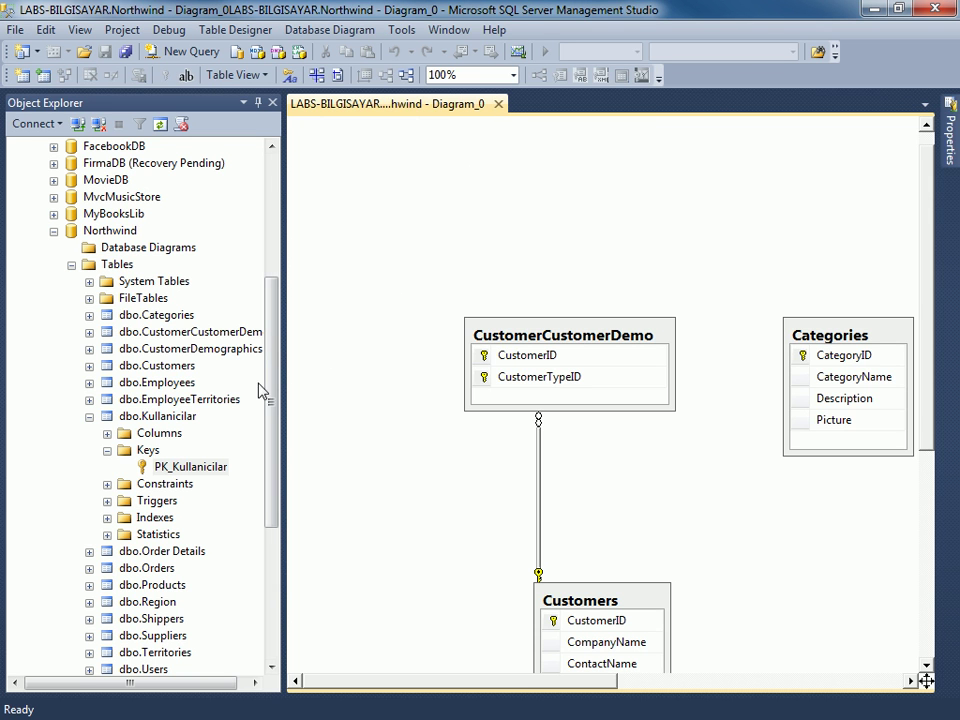
pyautogui.click(498, 105)
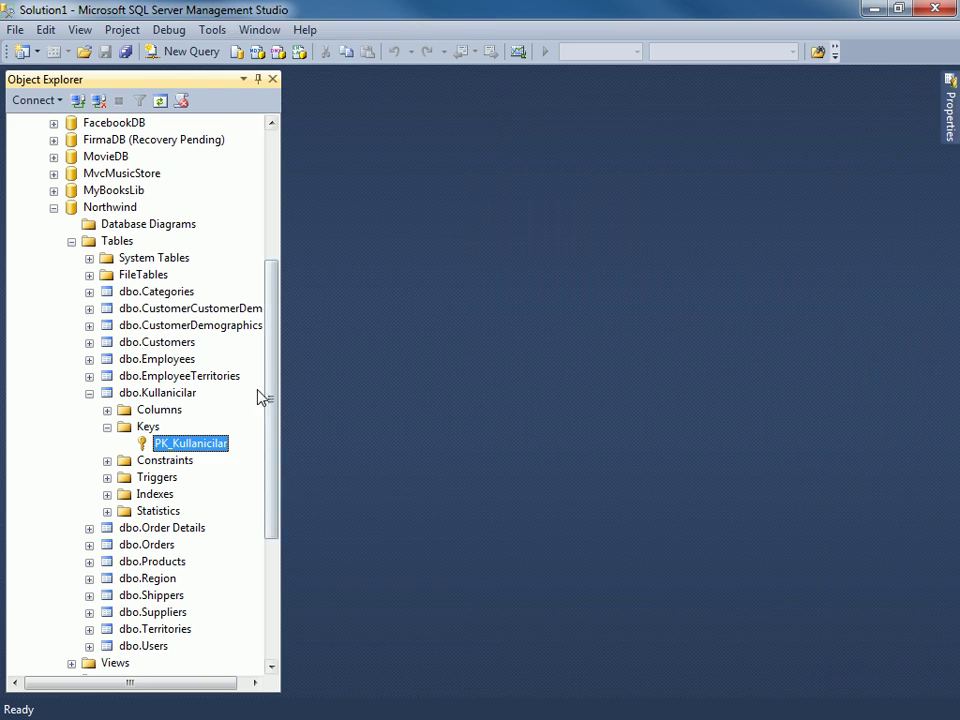
pyautogui.scroll(-1, 200, 385)
pyautogui.click(107, 359)
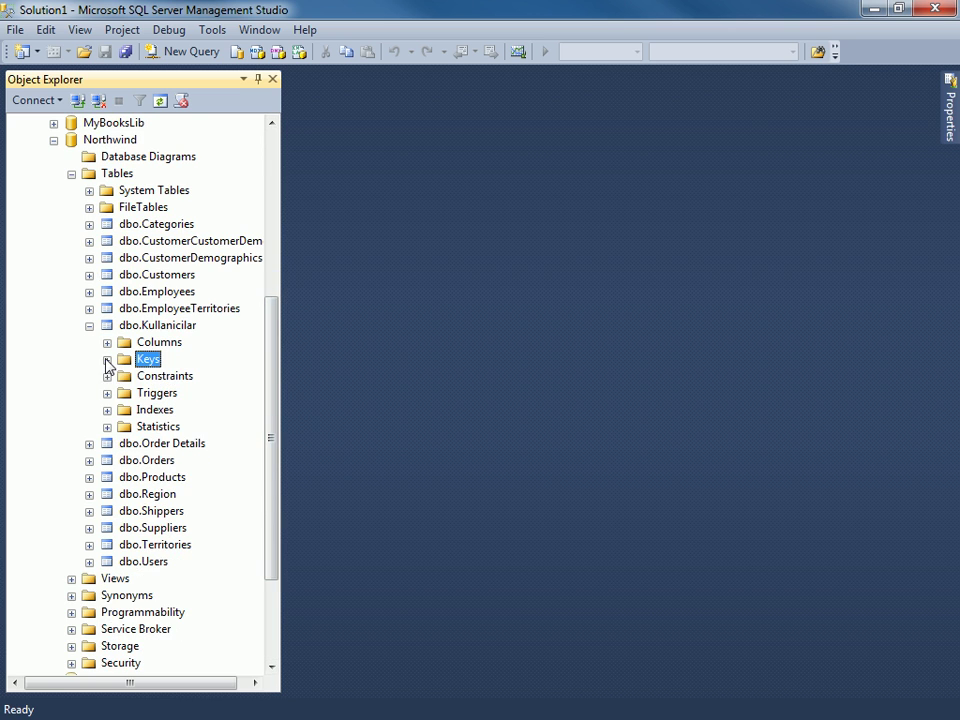
pyautogui.scroll(-2, 130, 378)
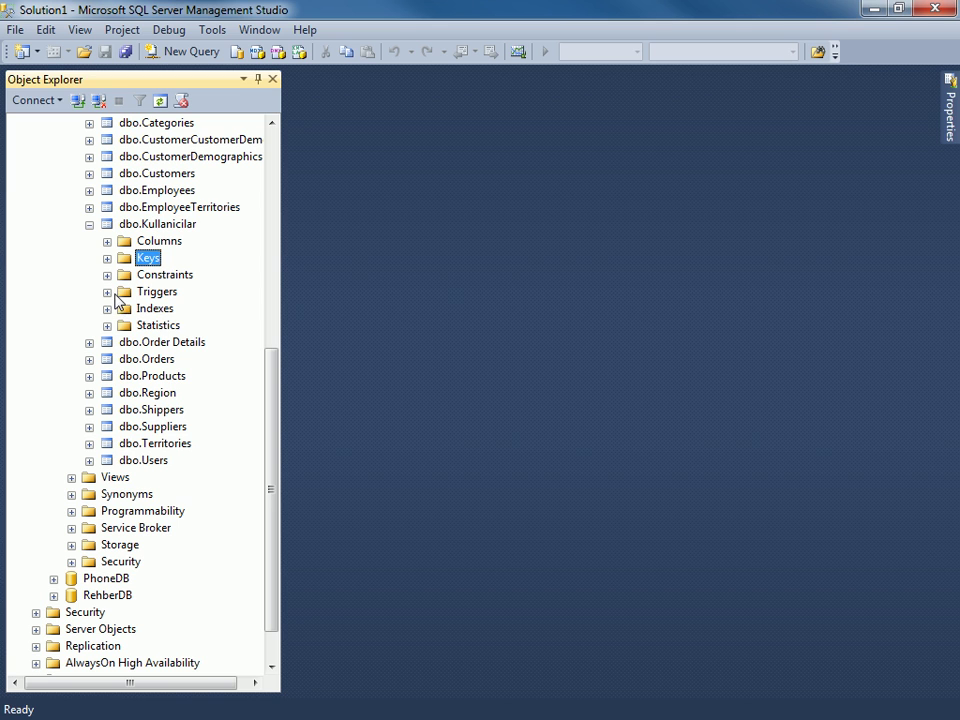
pyautogui.click(90, 226)
pyautogui.rightClick(158, 274)
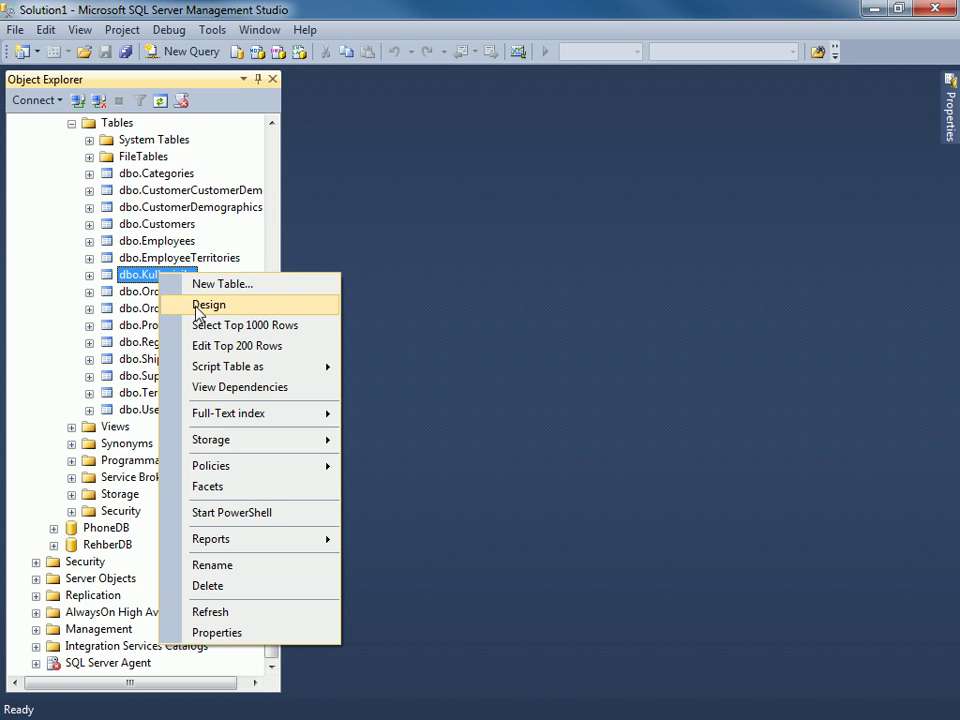
# Open Kullanicilar's design, enlarge Column Properties, and expand KullaniciID's Identity Specification.
pyautogui.click(237, 306)
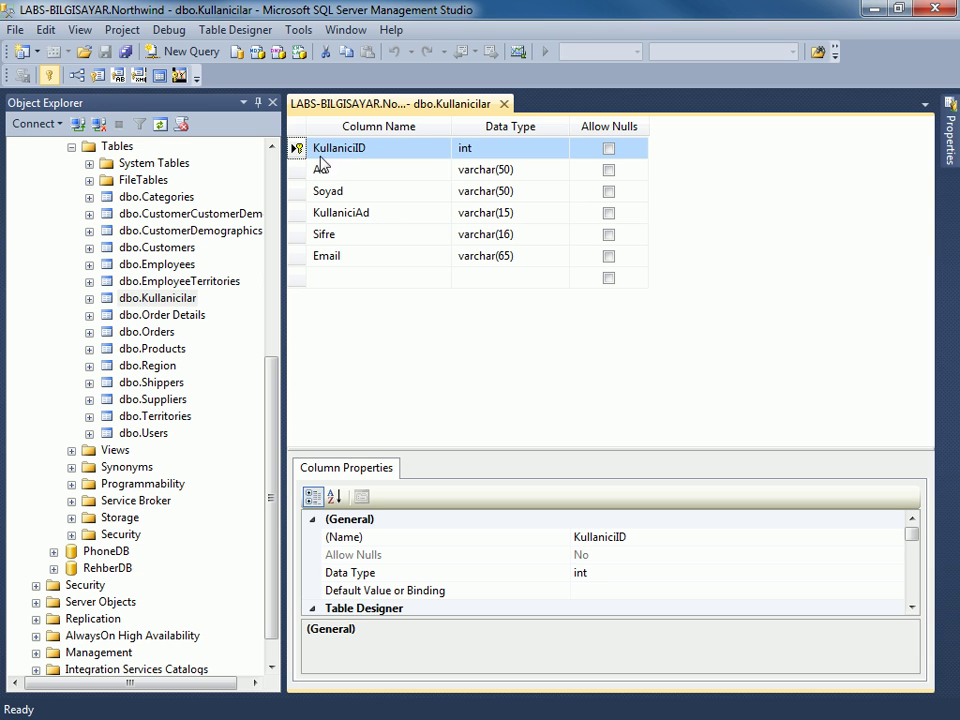
pyautogui.moveTo(431, 448); pyautogui.dragTo(456, 310)
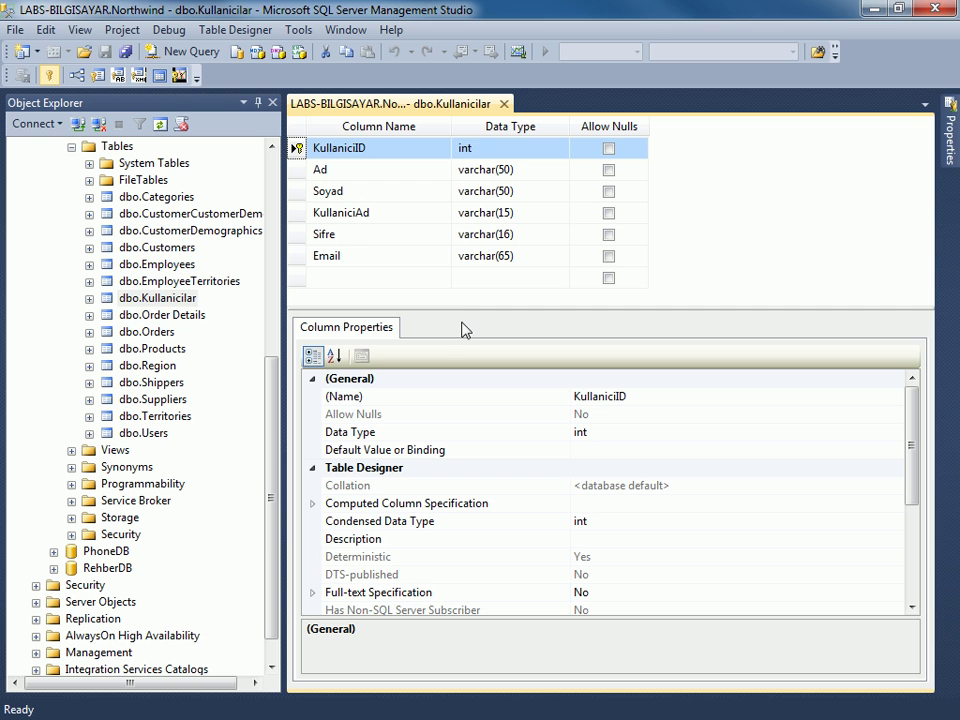
pyautogui.click(443, 413)
pyautogui.scroll(-1, 437, 480)
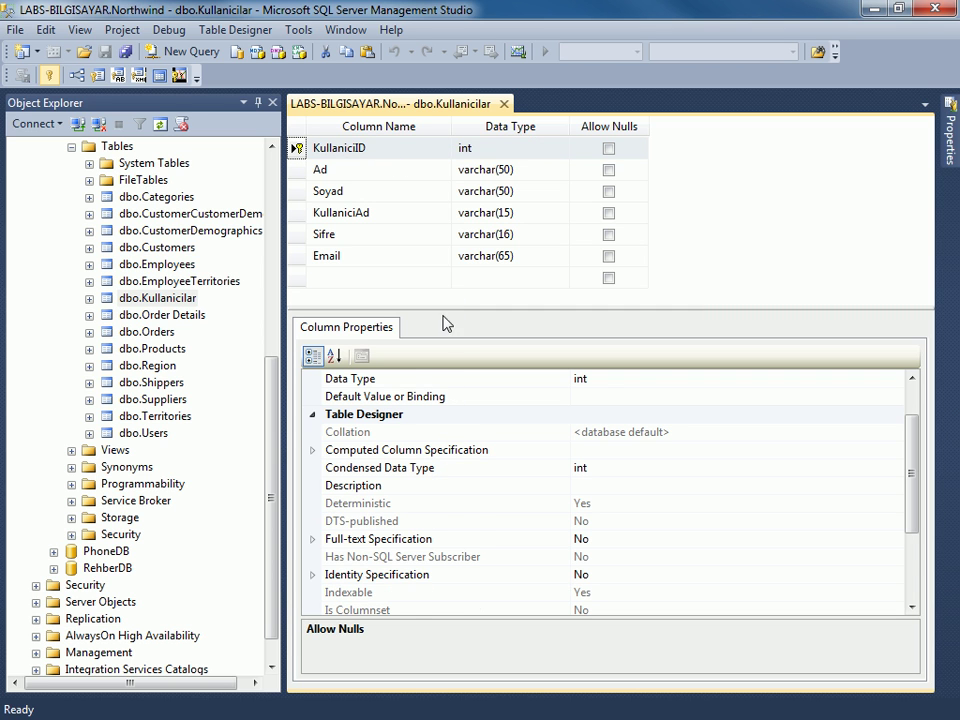
pyautogui.scroll(-1, 445, 456)
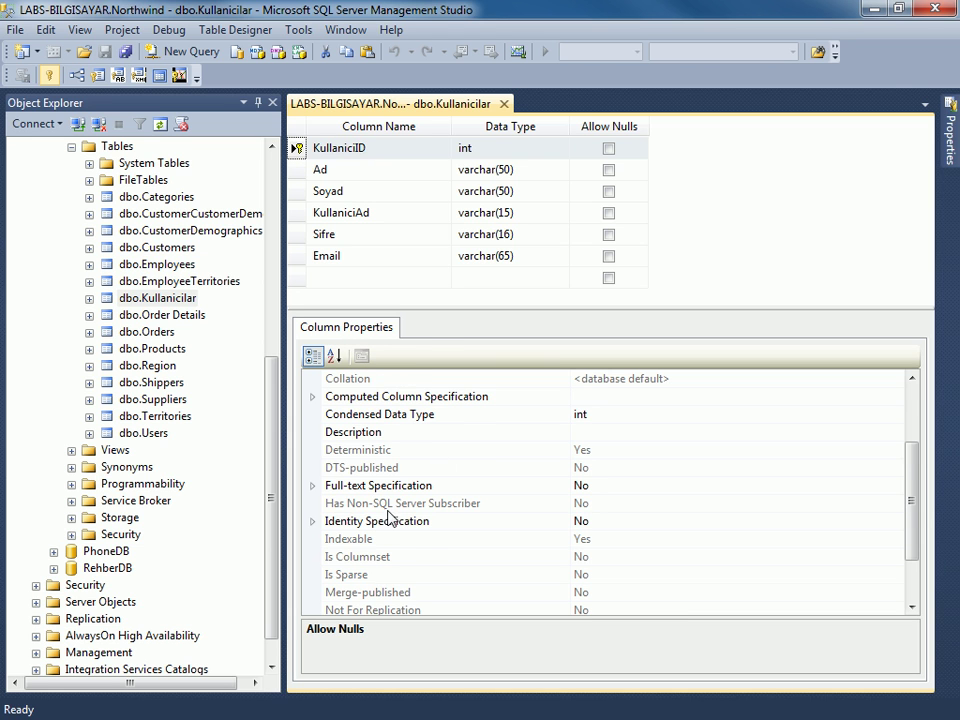
pyautogui.scroll(-1, 390, 517)
pyautogui.click(313, 468)
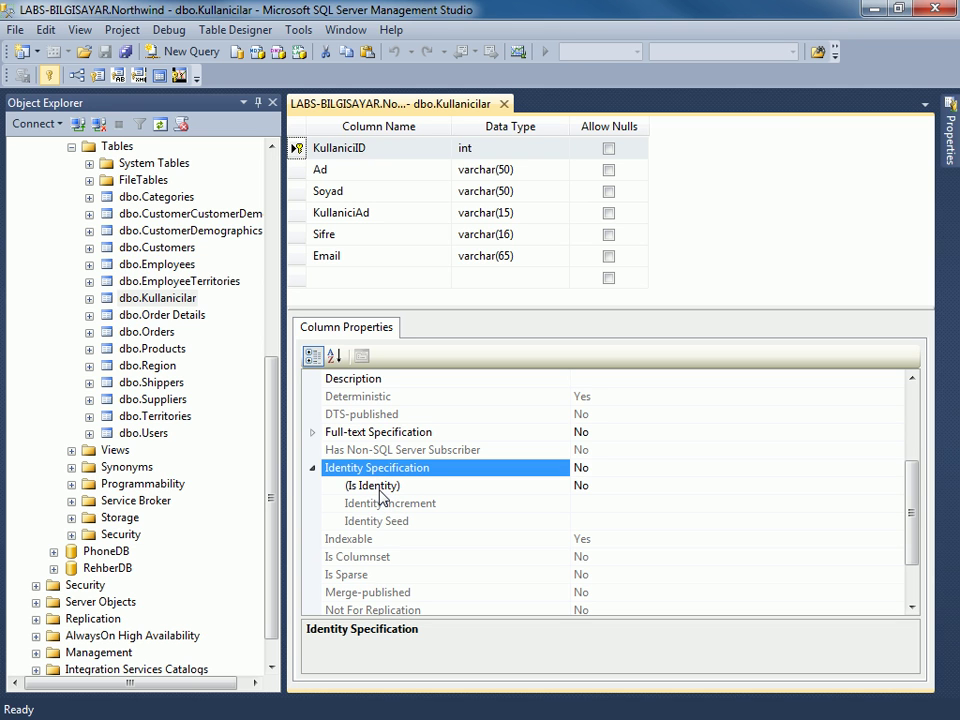
# Set KullaniciID's Is Identity to Yes (seed 1, increment 1) and save the table.
pyautogui.click(607, 487)
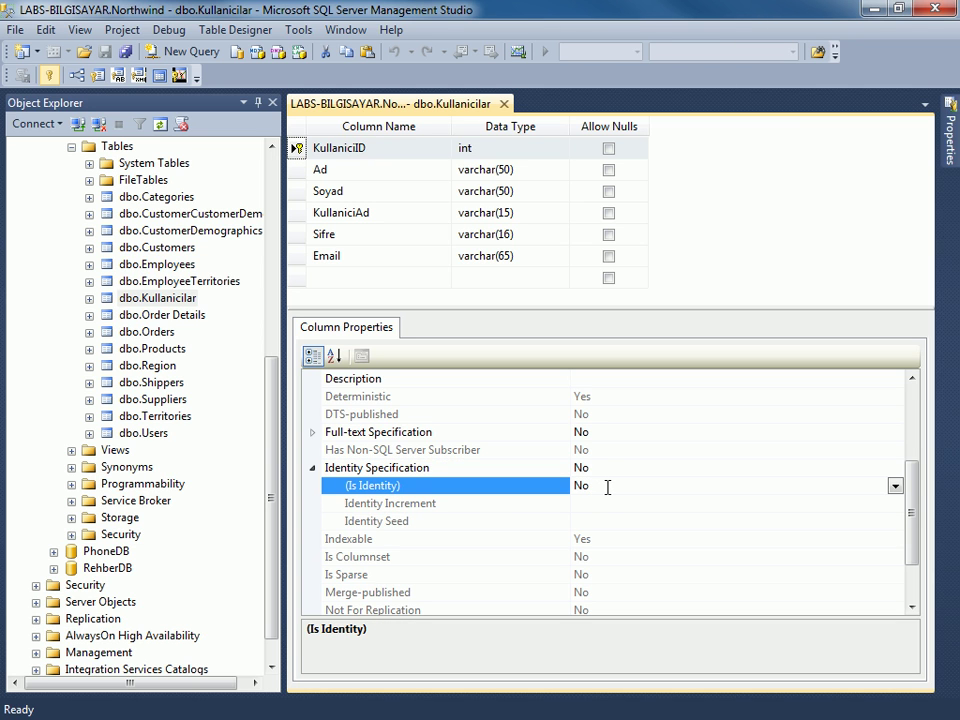
pyautogui.doubleClick(607, 487)
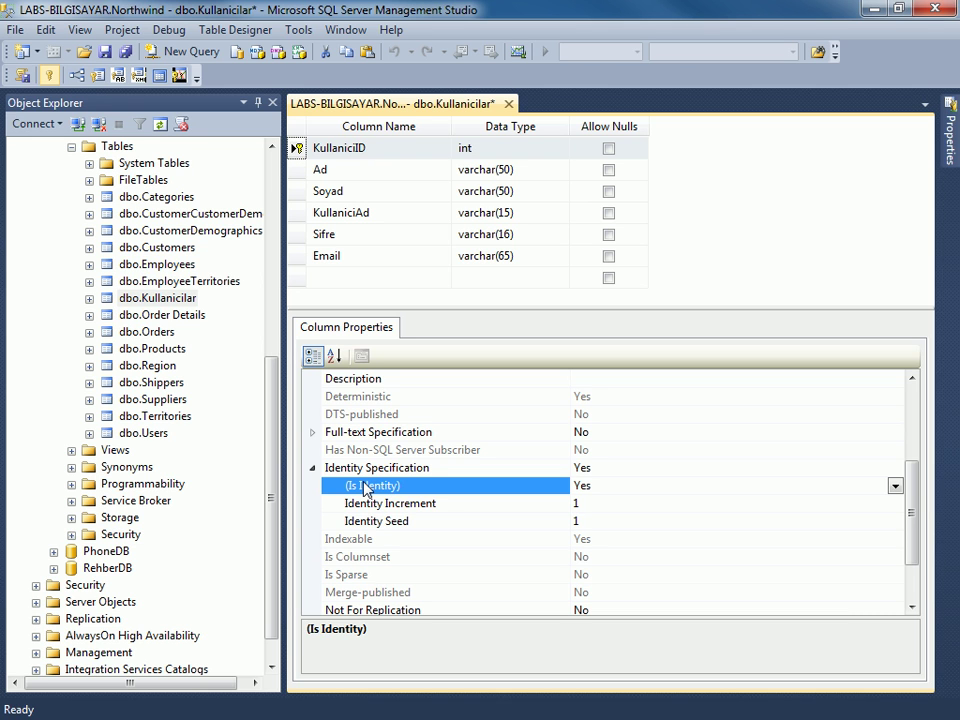
pyautogui.hotkey('ctrl', 's')
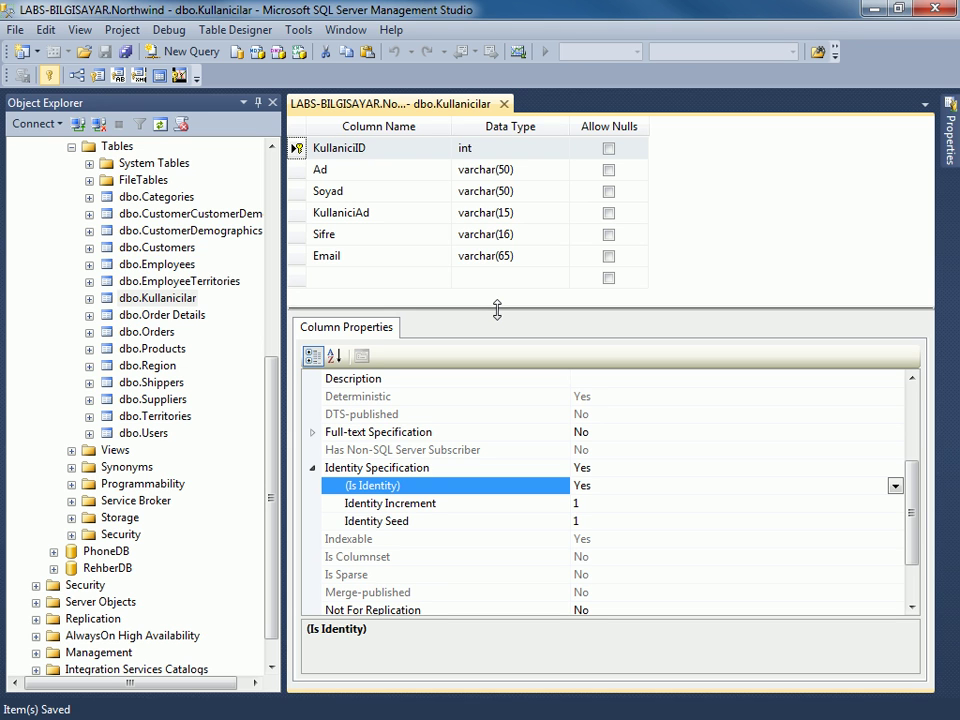
pyautogui.moveTo(497, 313); pyautogui.dragTo(497, 316)
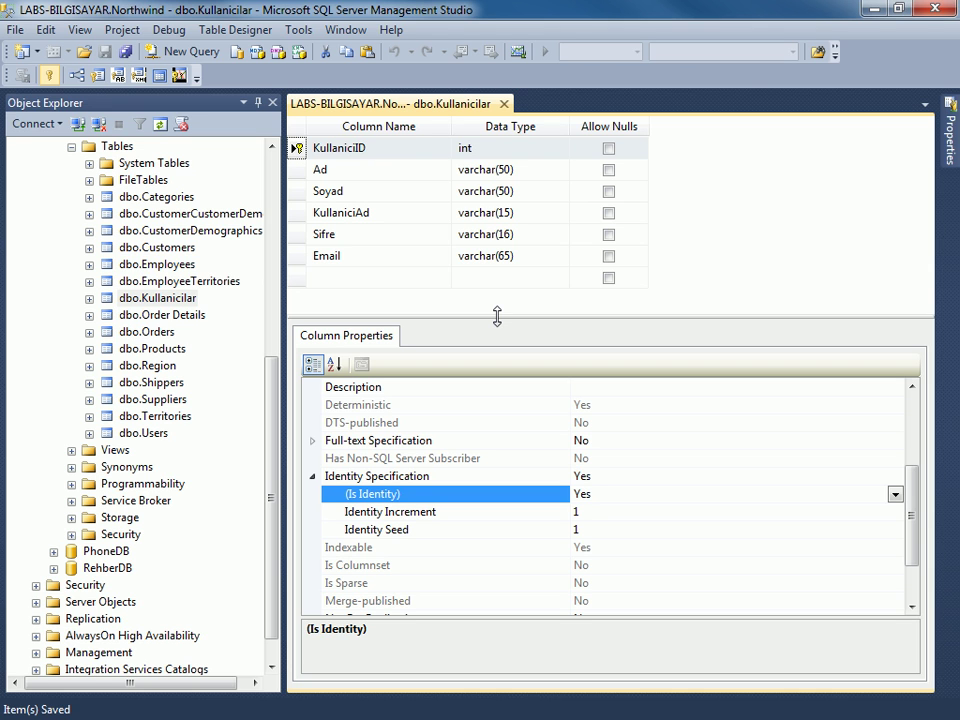
pyautogui.moveTo(497, 316); pyautogui.dragTo(498, 305)
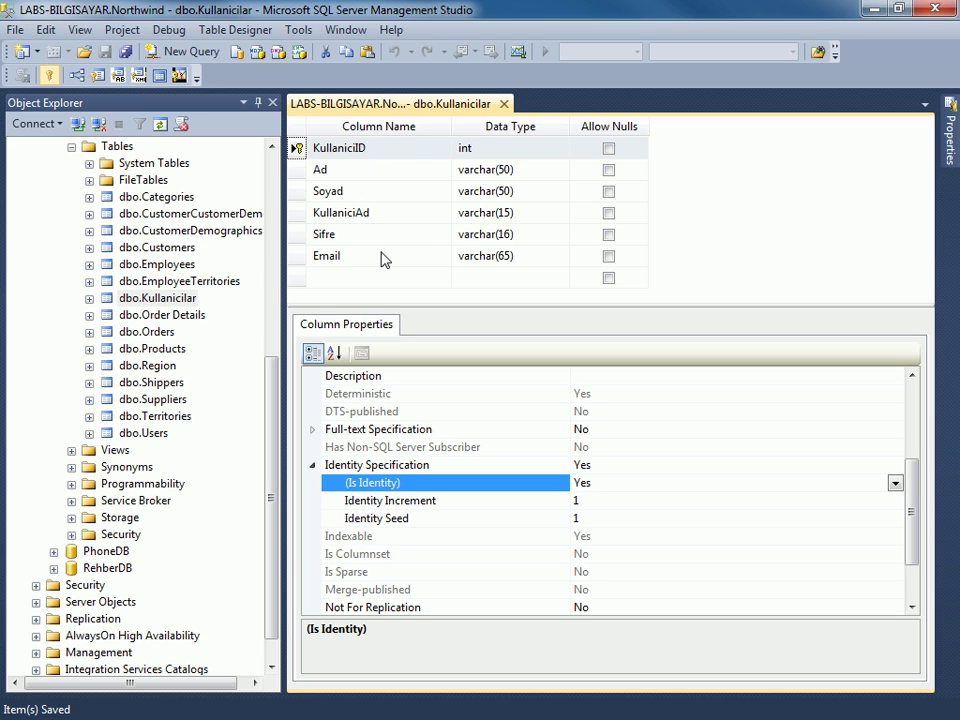
# Keep 'Prevent saving changes that require table re-creation' unchecked in Designer options, then close the Kullanicilar design.
pyautogui.click(300, 31)
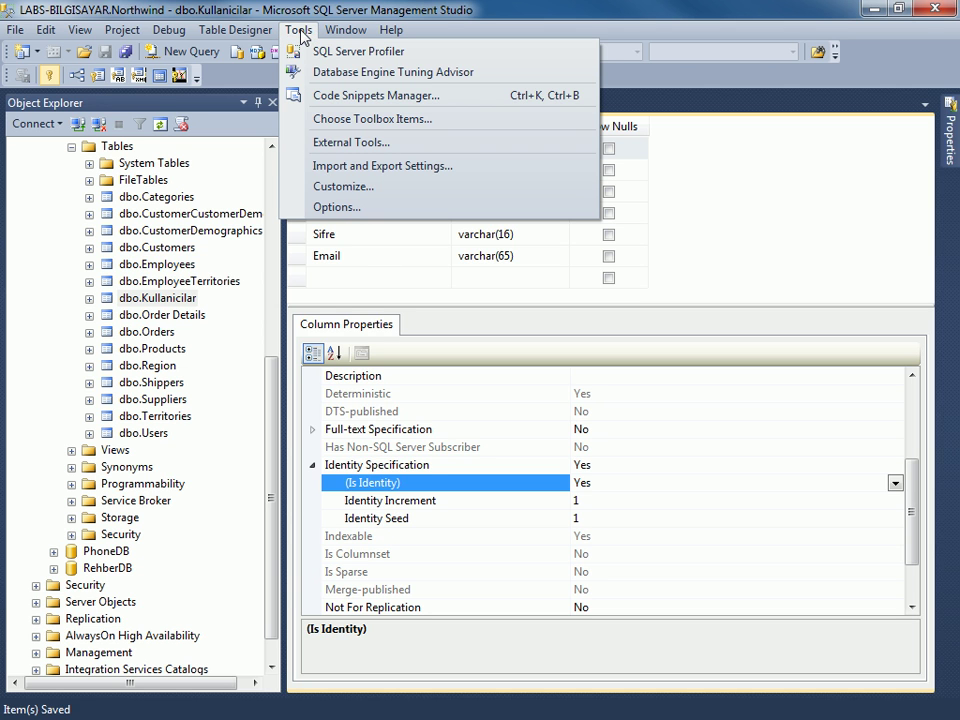
pyautogui.click(366, 212)
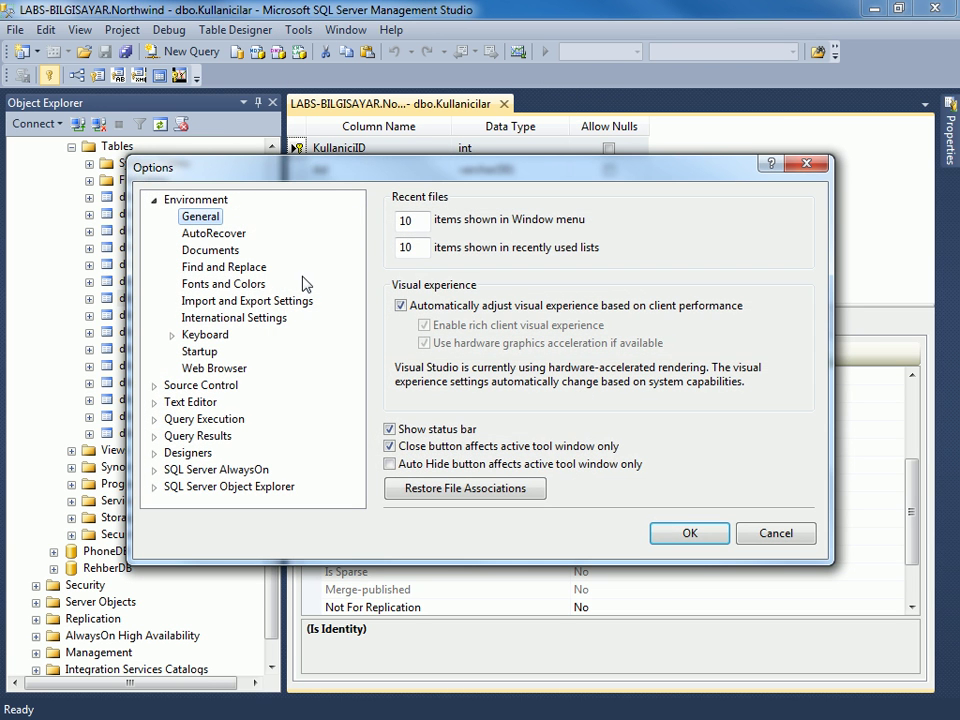
pyautogui.click(193, 456)
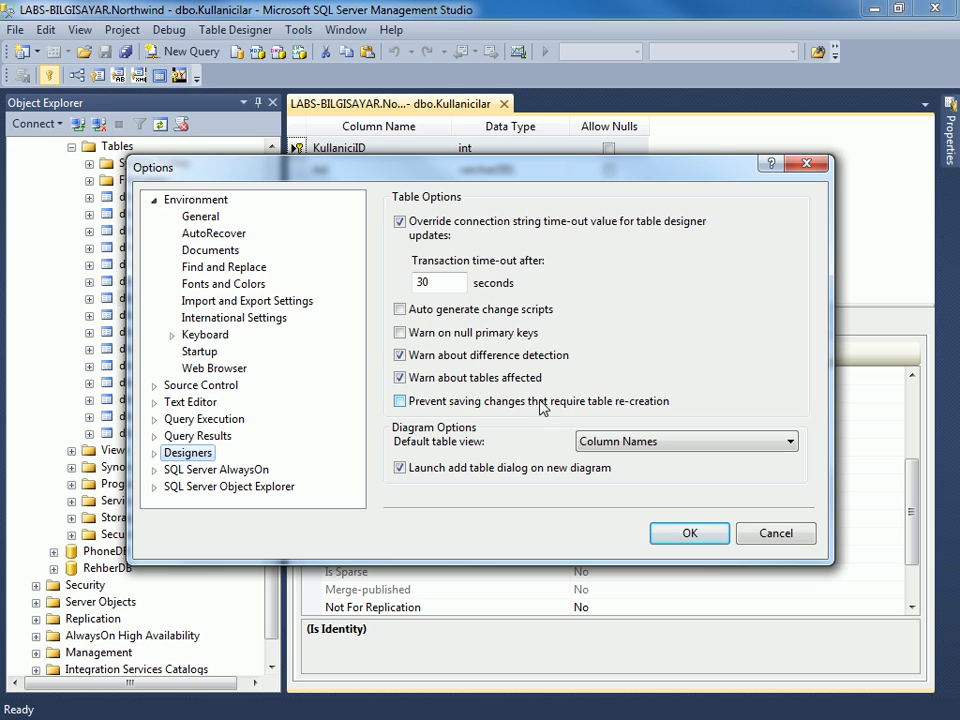
pyautogui.click(399, 401)
pyautogui.click(399, 401)
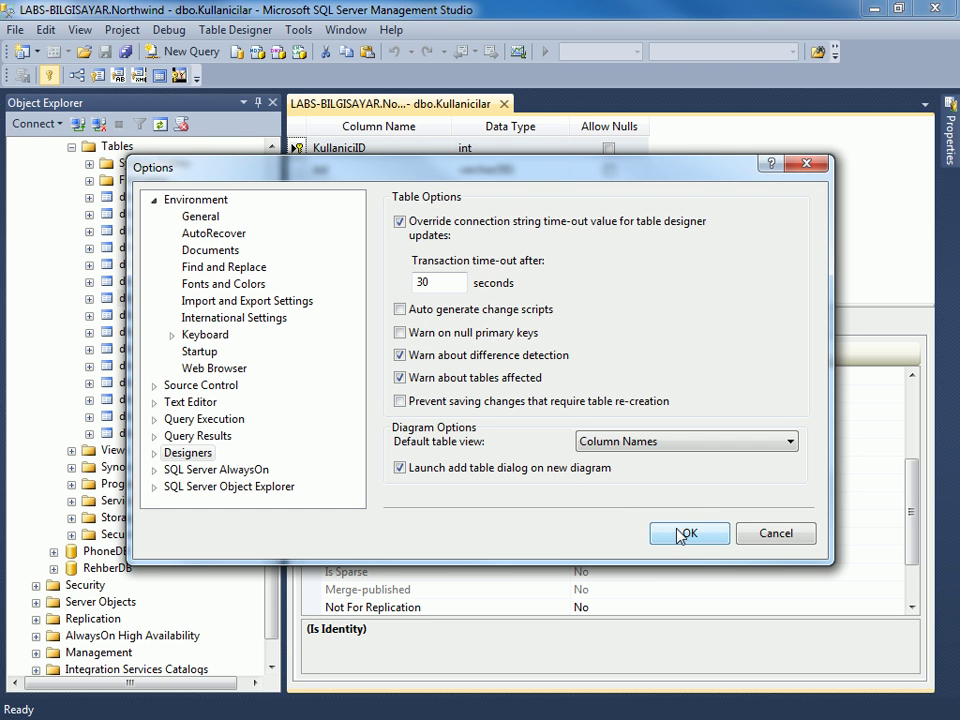
pyautogui.press('Return')
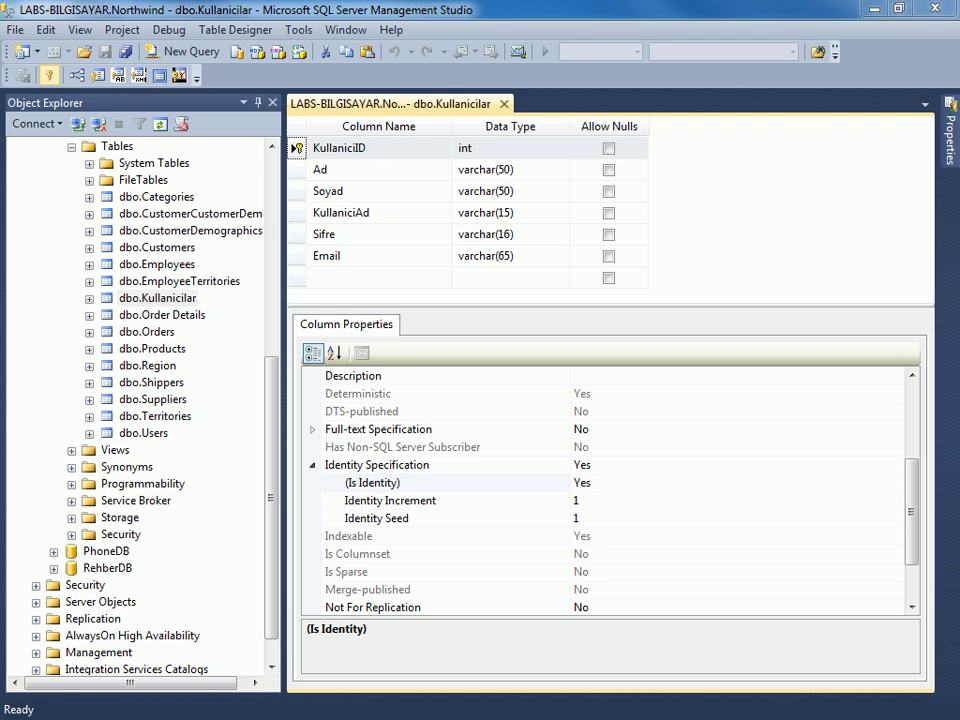
pyautogui.click(372, 482)
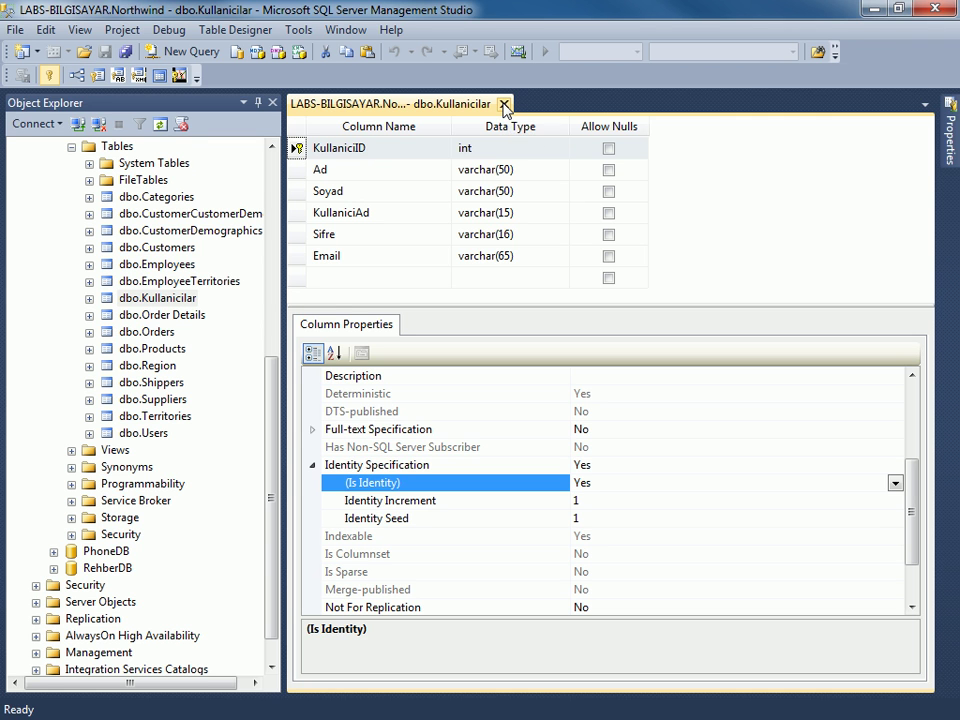
pyautogui.click(504, 105)
# Open Kullanicilar's top 200 rows for editing and try the auto-generated KullaniciID cell in the new row.
pyautogui.rightClick(150, 276)
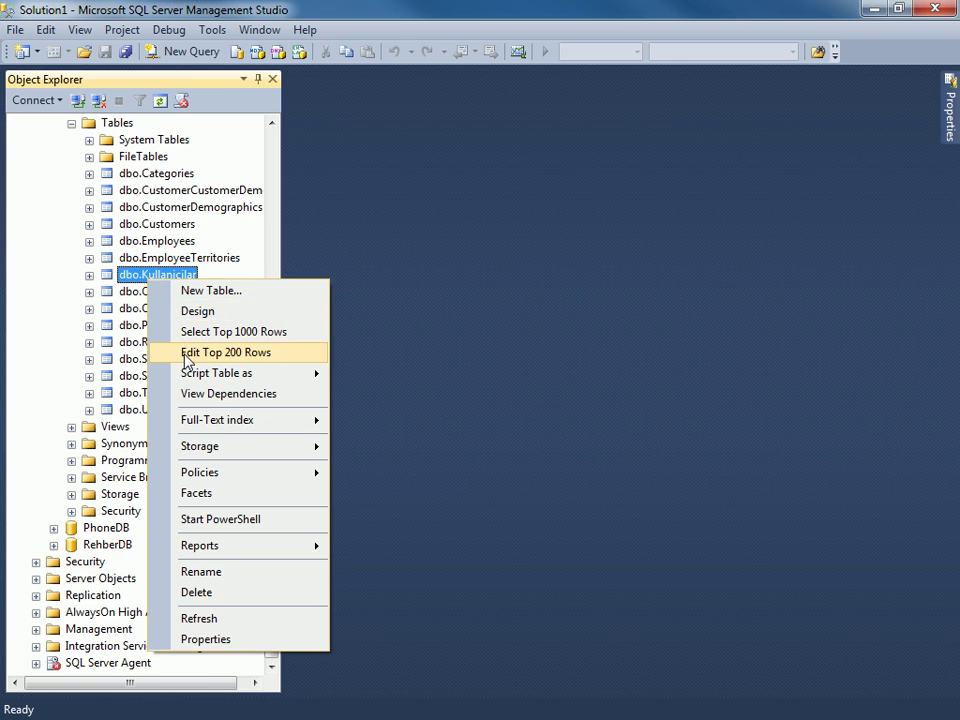
pyautogui.click(186, 354)
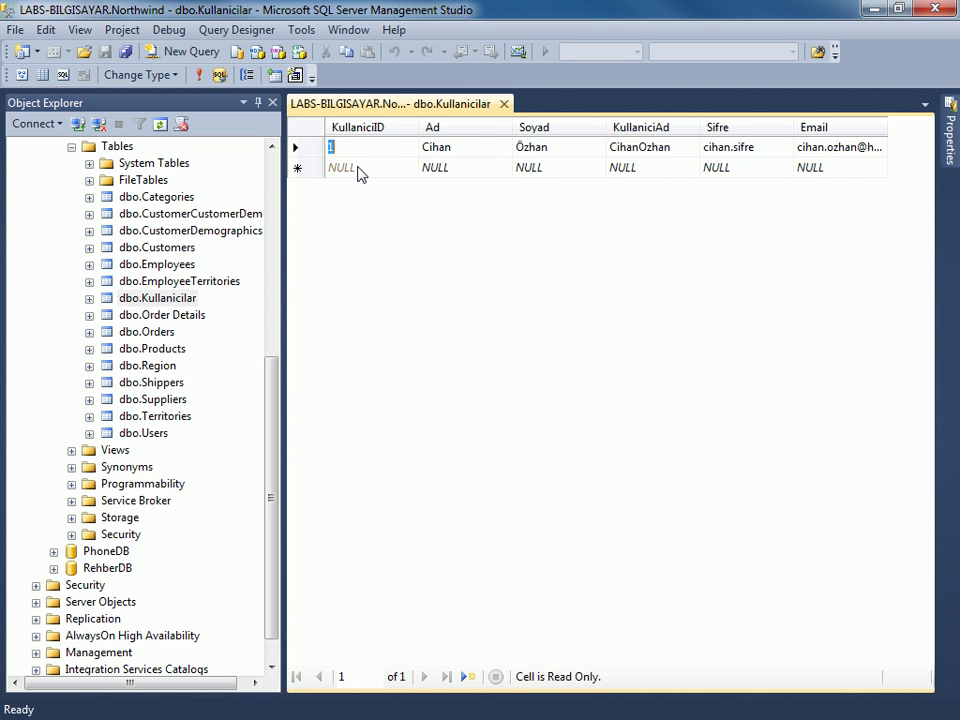
pyautogui.click(437, 168)
pyautogui.press('Tab')
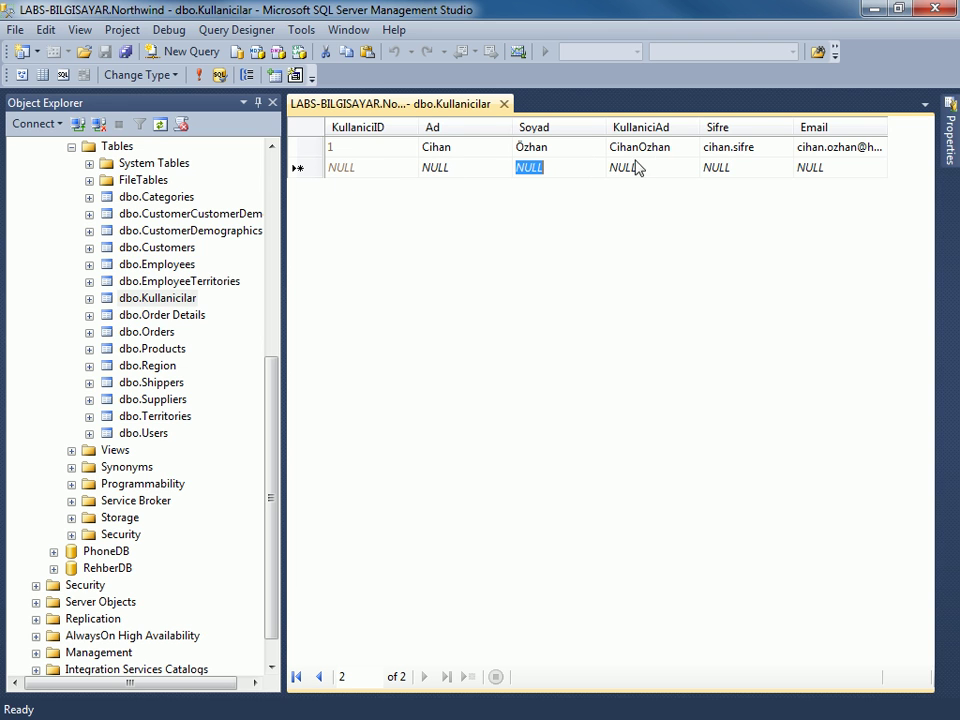
pyautogui.click(354, 168)
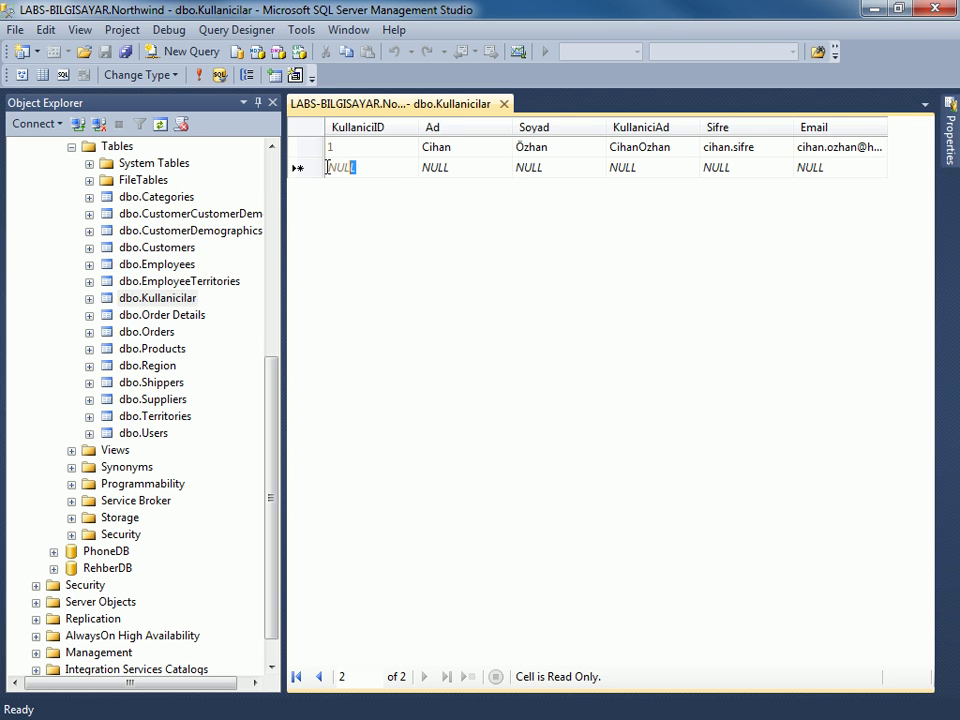
# Fill Ad, Soyad, KullaniciAd, Sifre and Email in the new row with placeholder text and commit it.
pyautogui.click(441, 175)
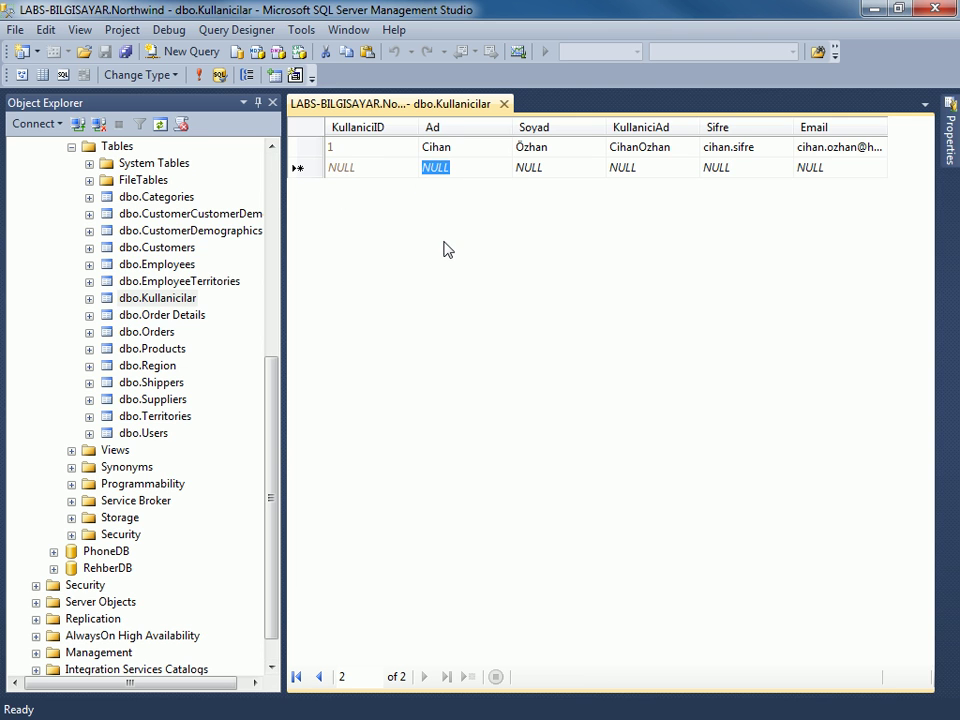
pyautogui.write('afasfa')
pyautogui.press('Tab')
pyautogui.write('afafa')
pyautogui.press('Tab')
pyautogui.write('agsdgsd')
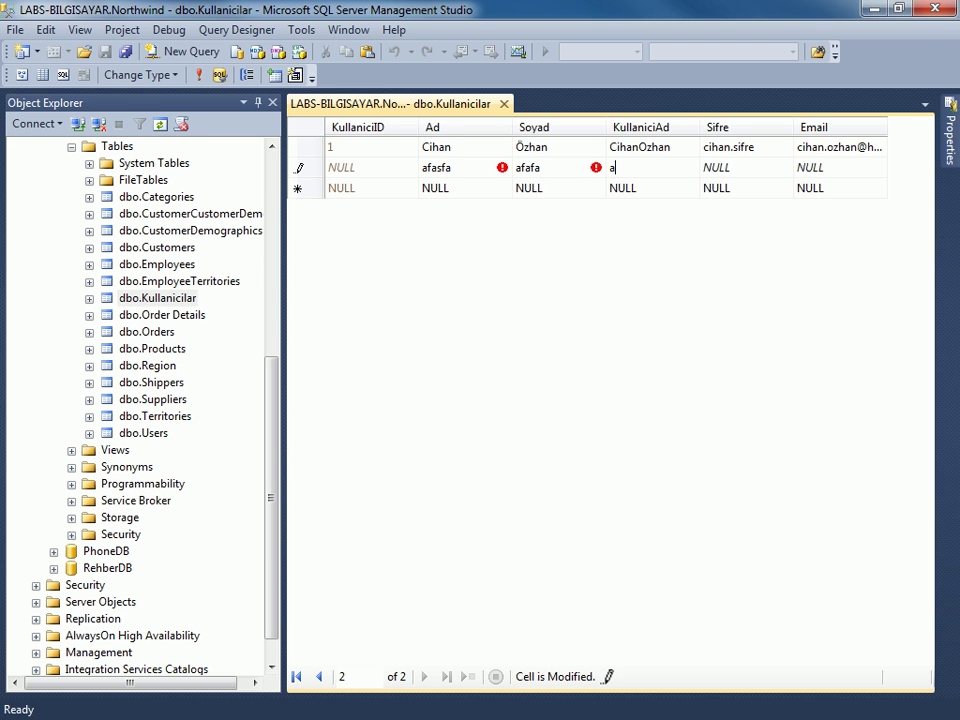
pyautogui.press('Tab')
pyautogui.write('gsdgsdgsd')
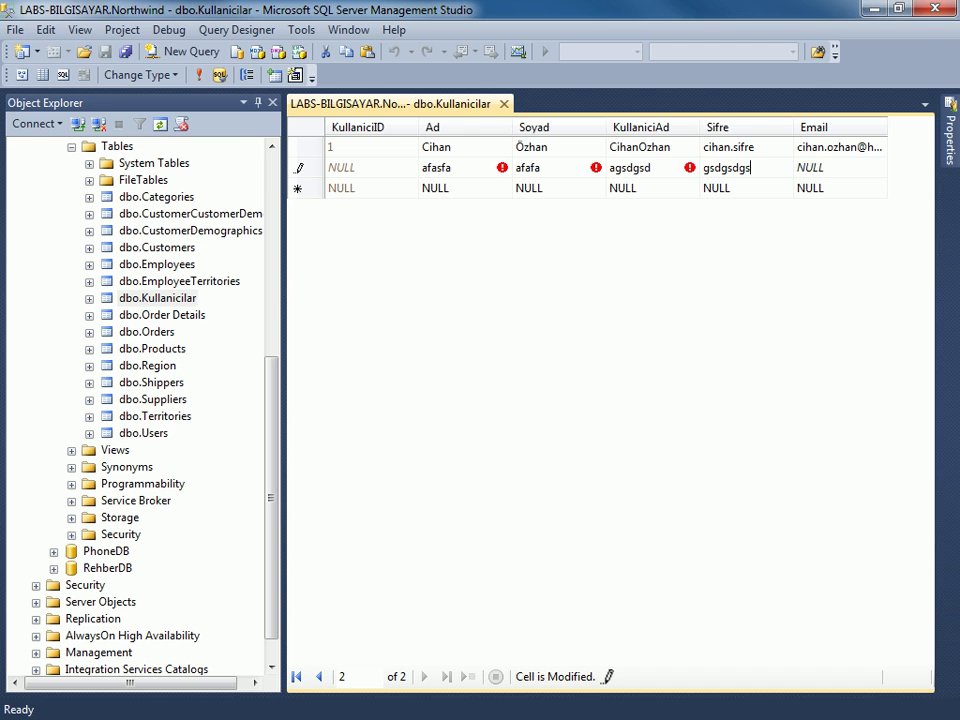
pyautogui.press('Tab')
pyautogui.write('gsdgsdgs')
pyautogui.press('Tab')
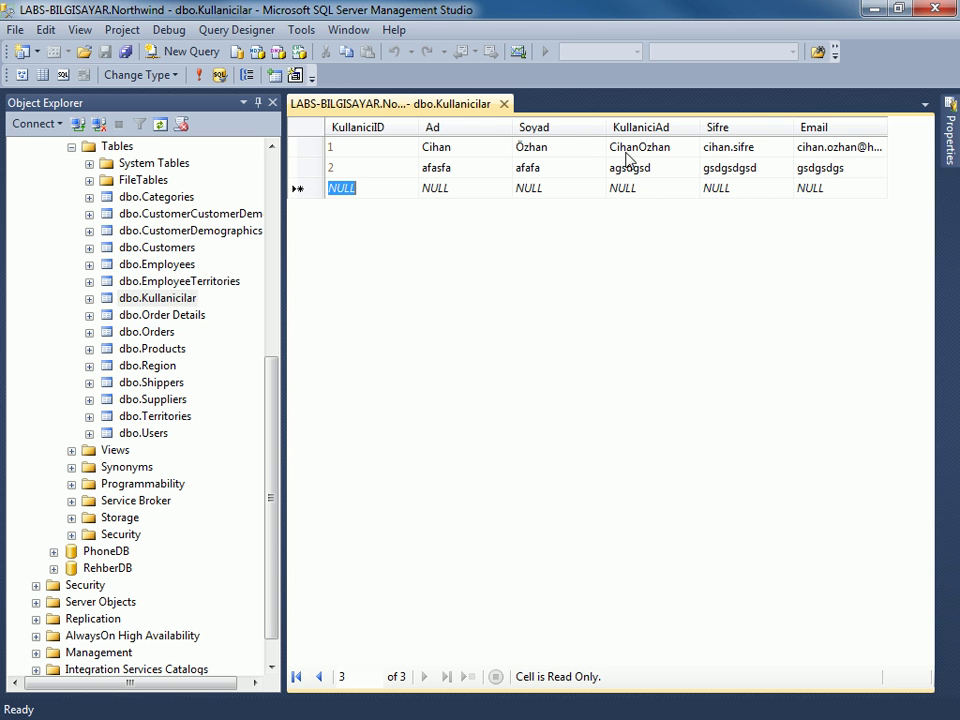
# Expand the Kullanicilar columns and fill a new row with placeholder values, including an over-long KullaniciAd, then commit it.
pyautogui.click(90, 298)
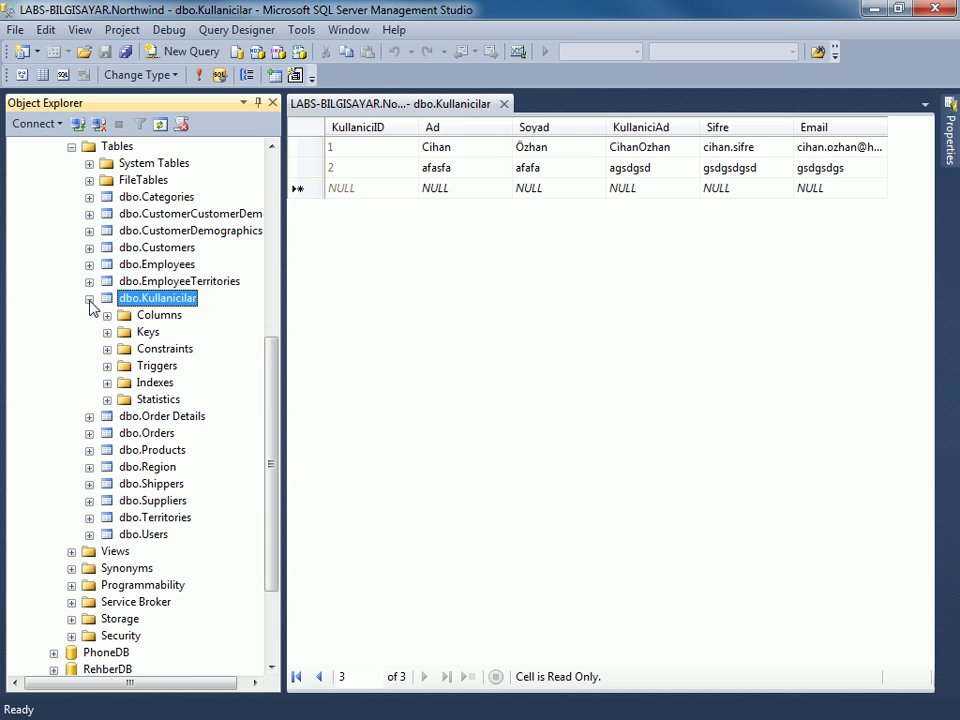
pyautogui.click(107, 315)
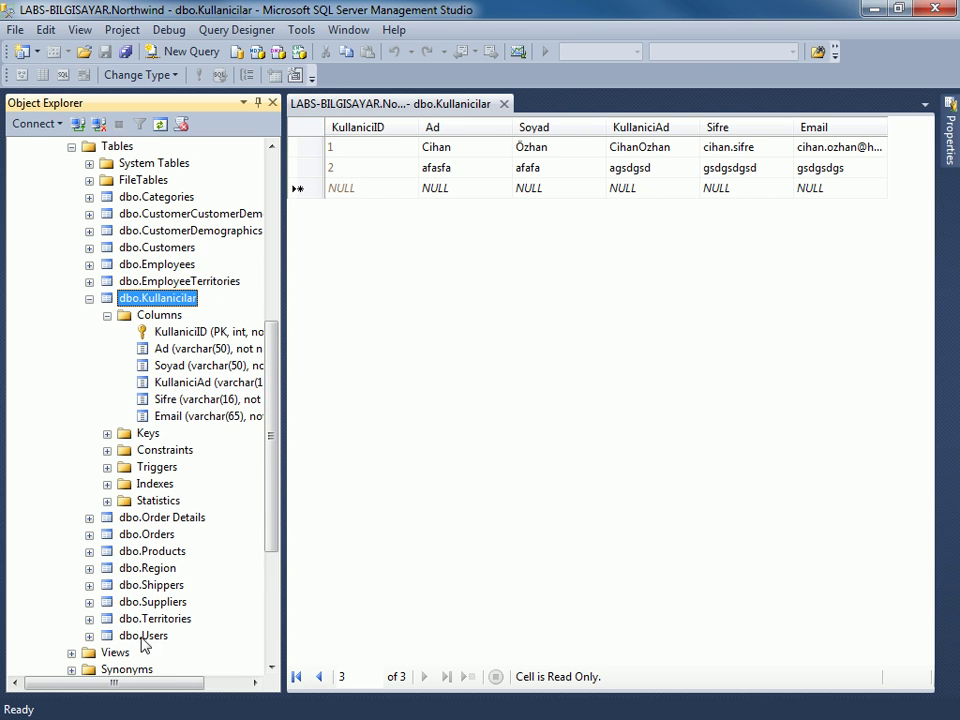
pyautogui.moveTo(143, 684); pyautogui.dragTo(171, 684)
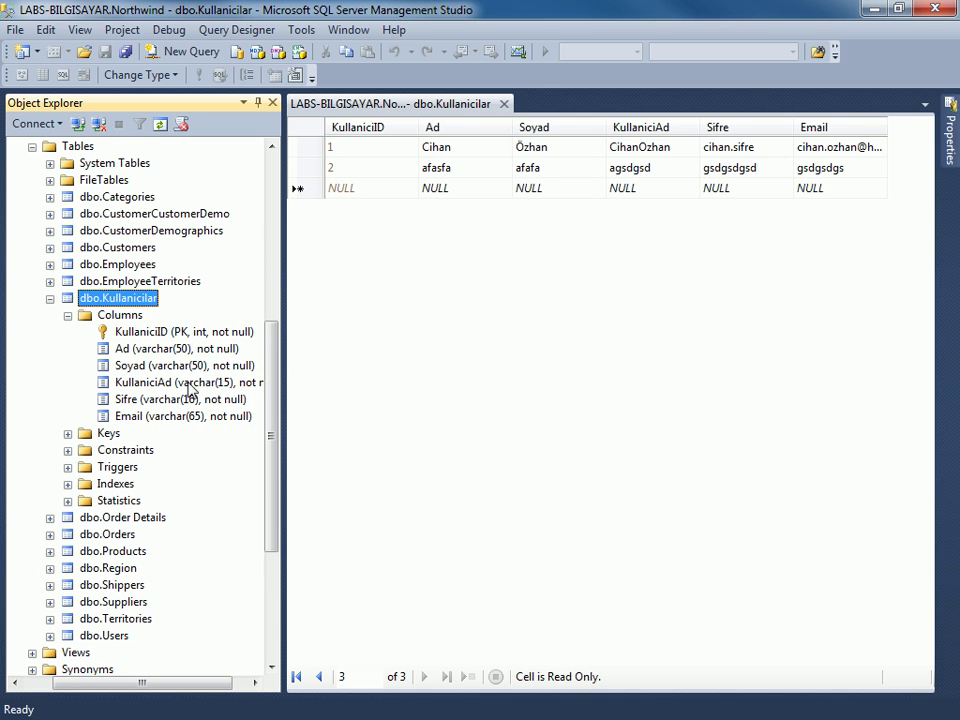
pyautogui.click(450, 192)
pyautogui.write('asfasf')
pyautogui.click(542, 190)
pyautogui.write('asfasf')
pyautogui.click(625, 190)
pyautogui.write('sssssssssssssssssss')
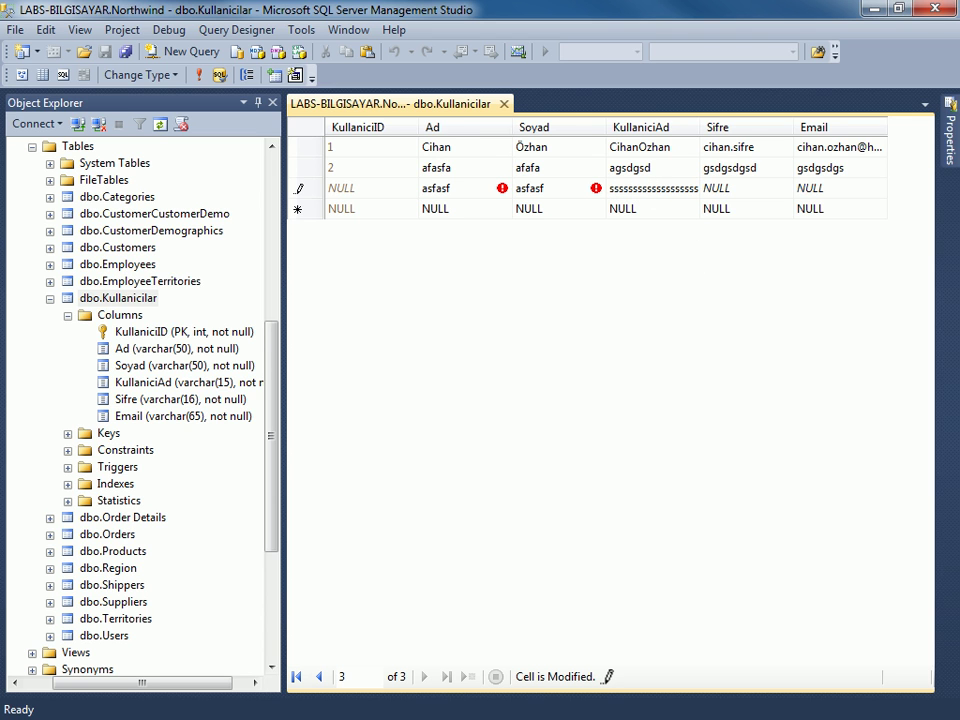
pyautogui.press('Tab')
pyautogui.write('afasfasasf')
pyautogui.press('Tab')
pyautogui.write('asf')
pyautogui.press('Return')
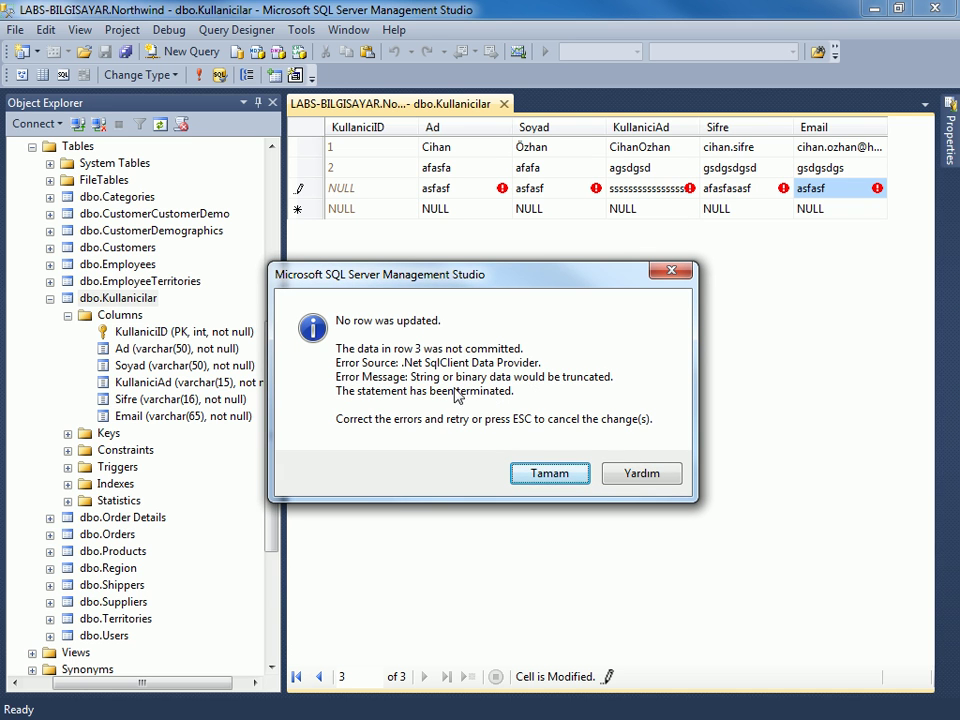
# Dismiss the truncation error, trim the excess s characters from KullaniciAd, and save the row.
pyautogui.moveTo(533, 279); pyautogui.dragTo(579, 273)
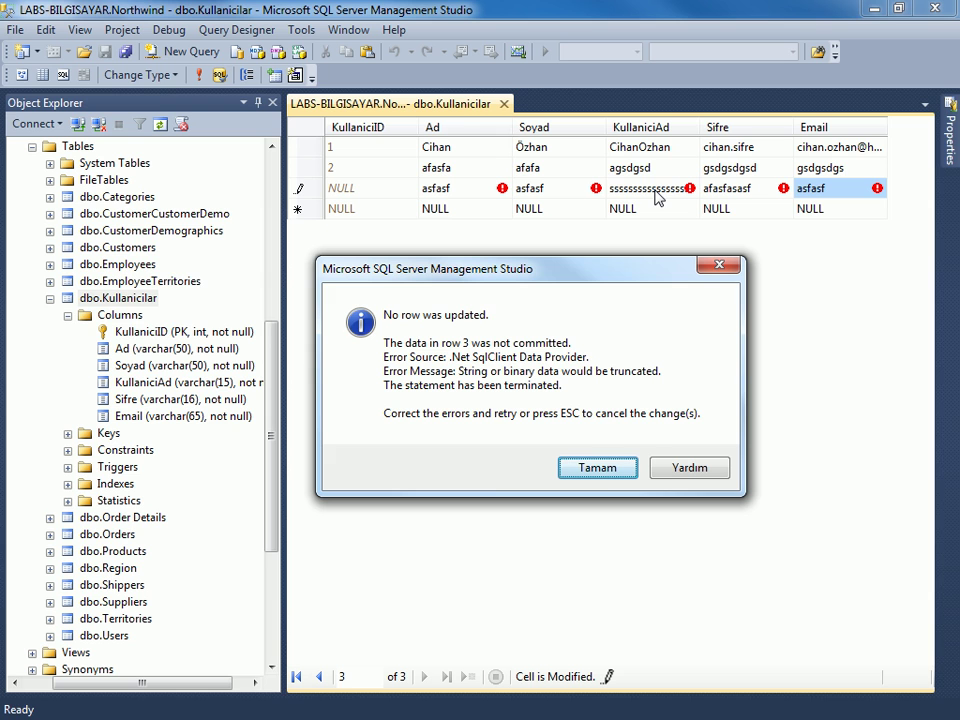
pyautogui.click(585, 469)
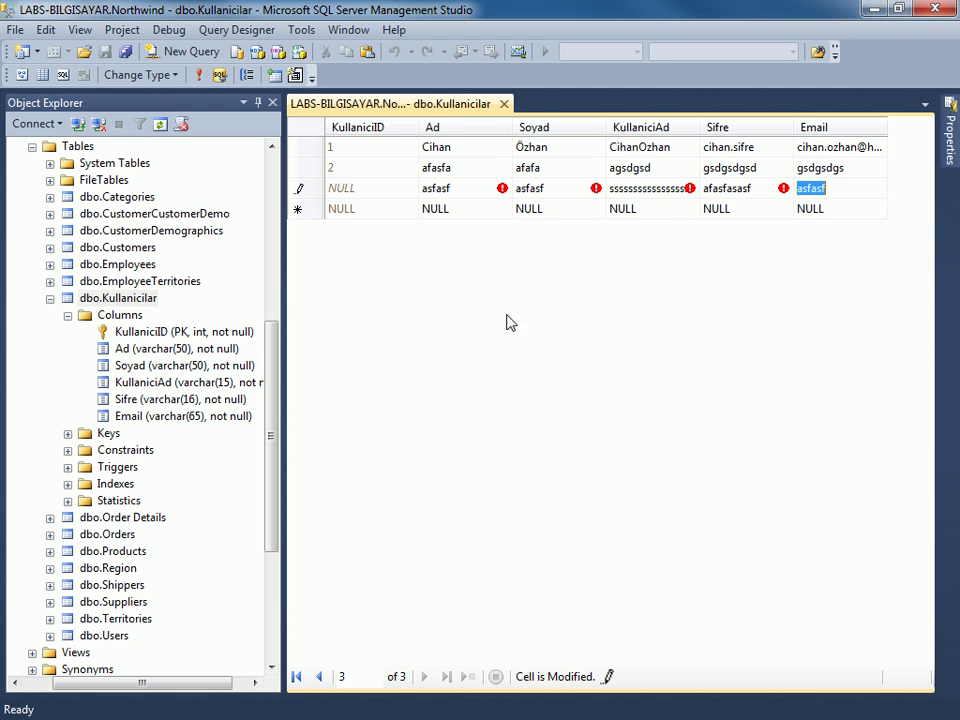
pyautogui.click(656, 191)
pyautogui.moveTo(636, 197); pyautogui.dragTo(811, 200)
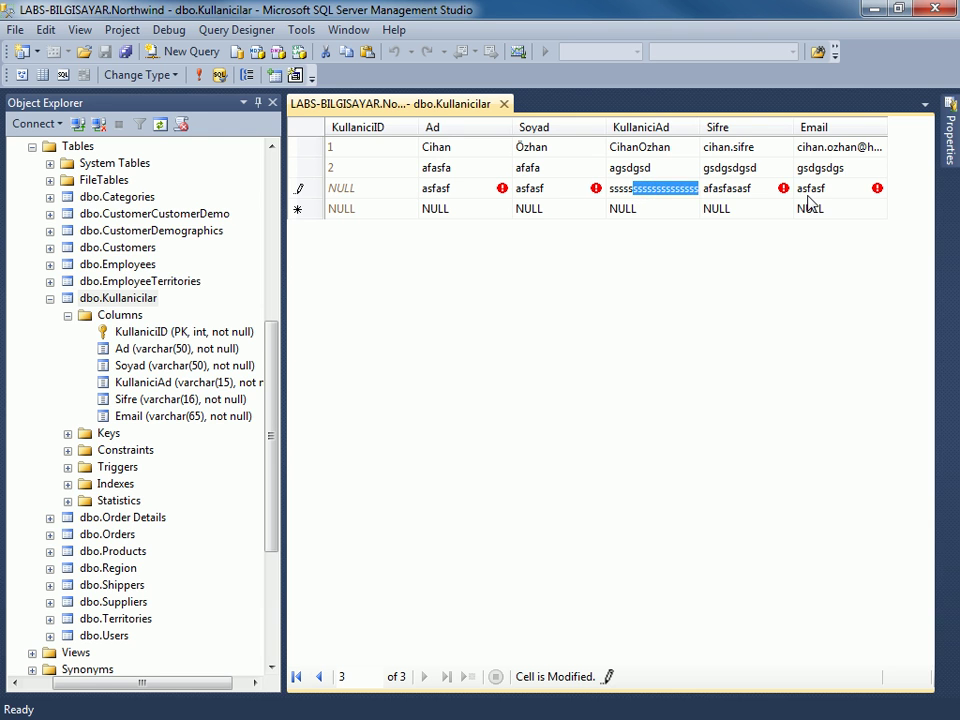
pyautogui.press('End')
pyautogui.press('BackSpace')
pyautogui.press('BackSpace')
pyautogui.press('BackSpace')
pyautogui.press('BackSpace')
pyautogui.press('BackSpace')
pyautogui.press('BackSpace')
pyautogui.press('BackSpace')
pyautogui.press('BackSpace')
pyautogui.press('BackSpace')
pyautogui.press('Tab')
pyautogui.press('Tab')
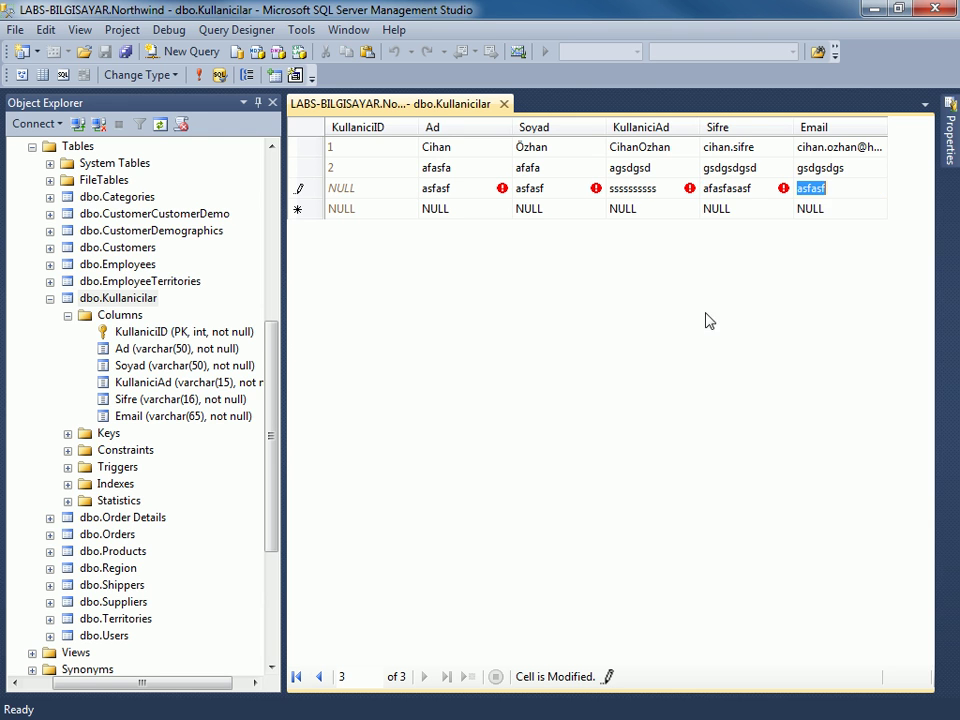
pyautogui.press('Tab')
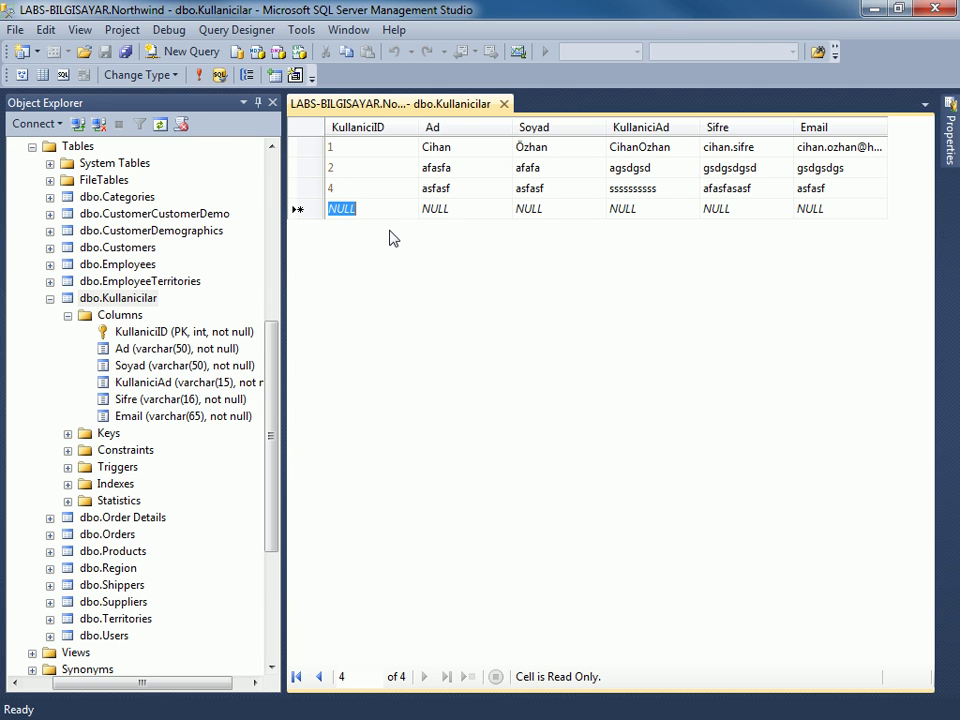
pyautogui.click(445, 190)
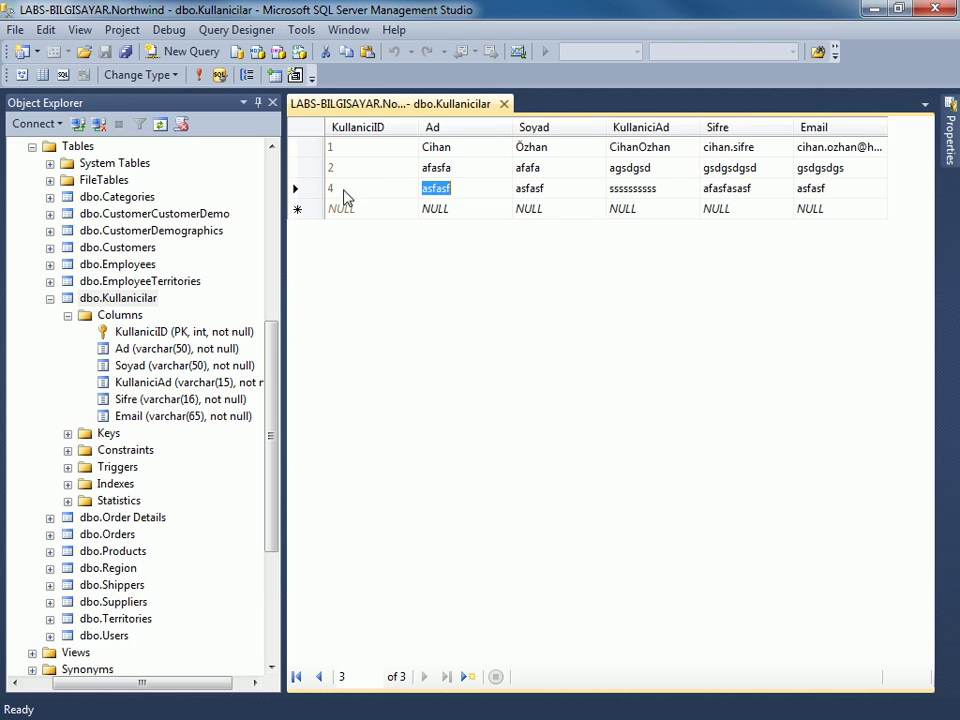
pyautogui.click(335, 189)
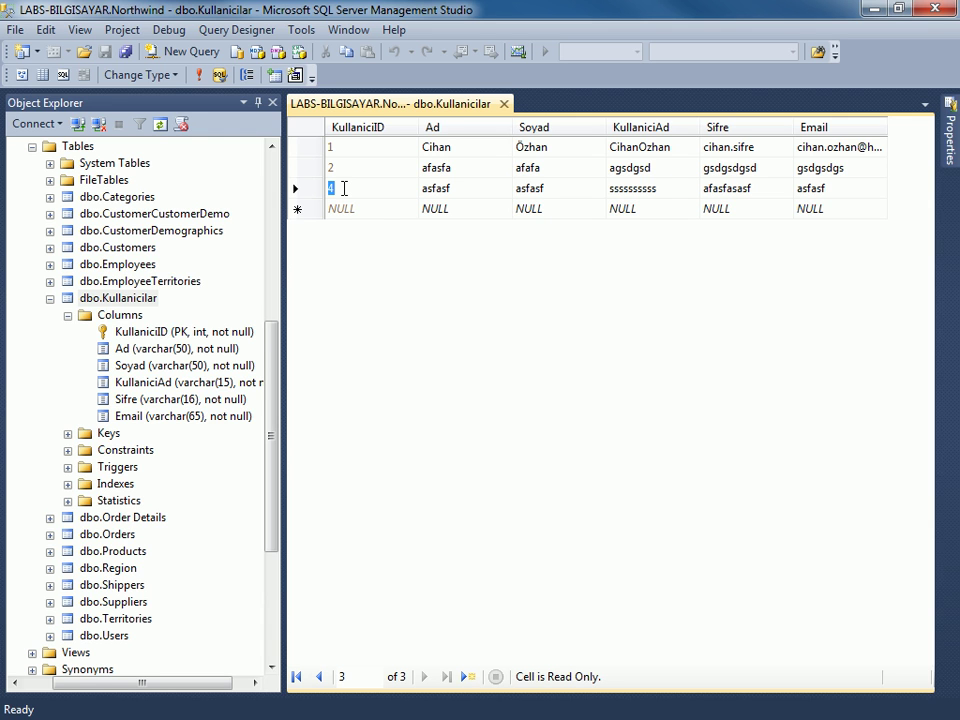
pyautogui.click(364, 190)
pyautogui.press('Escape')
pyautogui.moveTo(354, 189); pyautogui.dragTo(316, 182)
pyautogui.click(350, 167)
pyautogui.click(359, 150)
pyautogui.click(359, 169)
pyautogui.moveTo(268, 370); pyautogui.dragTo(295, 362)
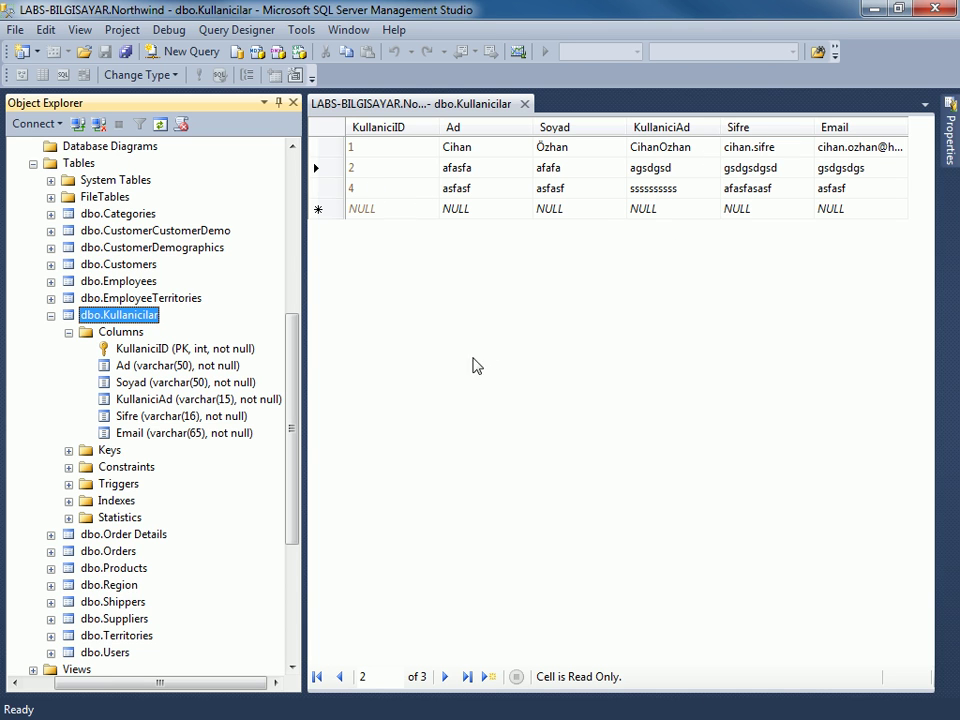
# Collapse the Columns and dbo.Kullanicilar nodes in Object Explorer and widen the pane slightly.
pyautogui.click(393, 190)
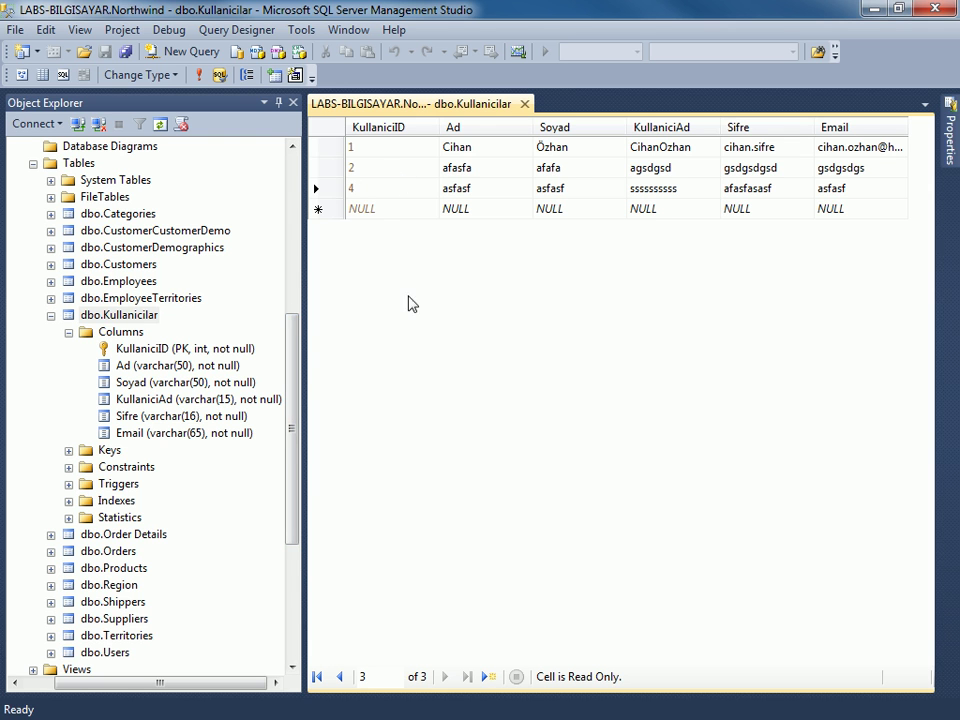
pyautogui.moveTo(296, 358); pyautogui.dragTo(292, 421)
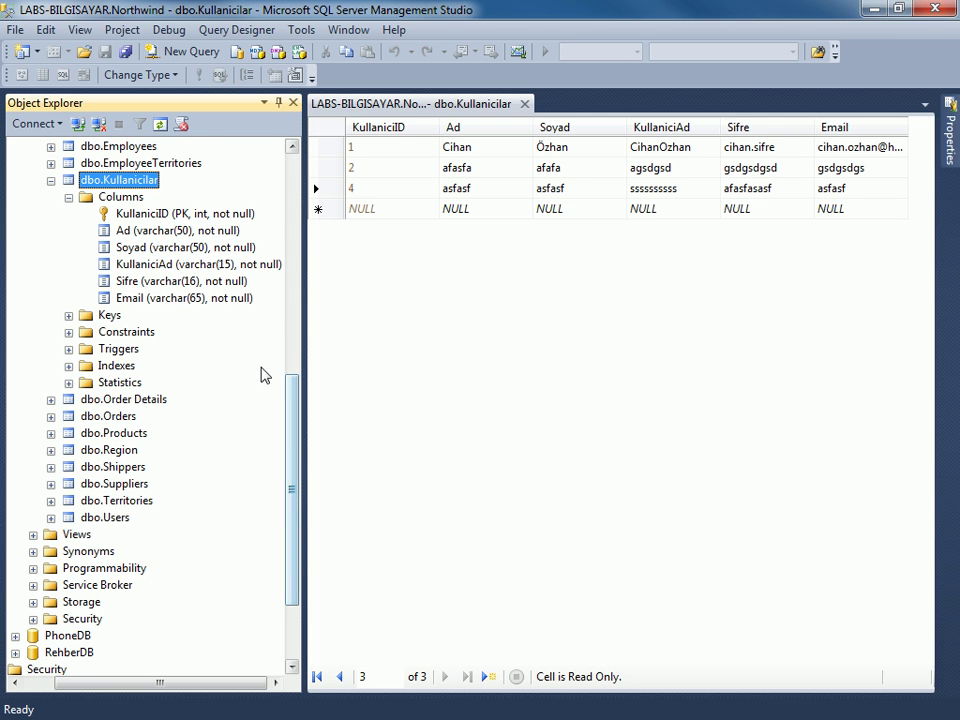
pyautogui.scroll(2, 180, 380)
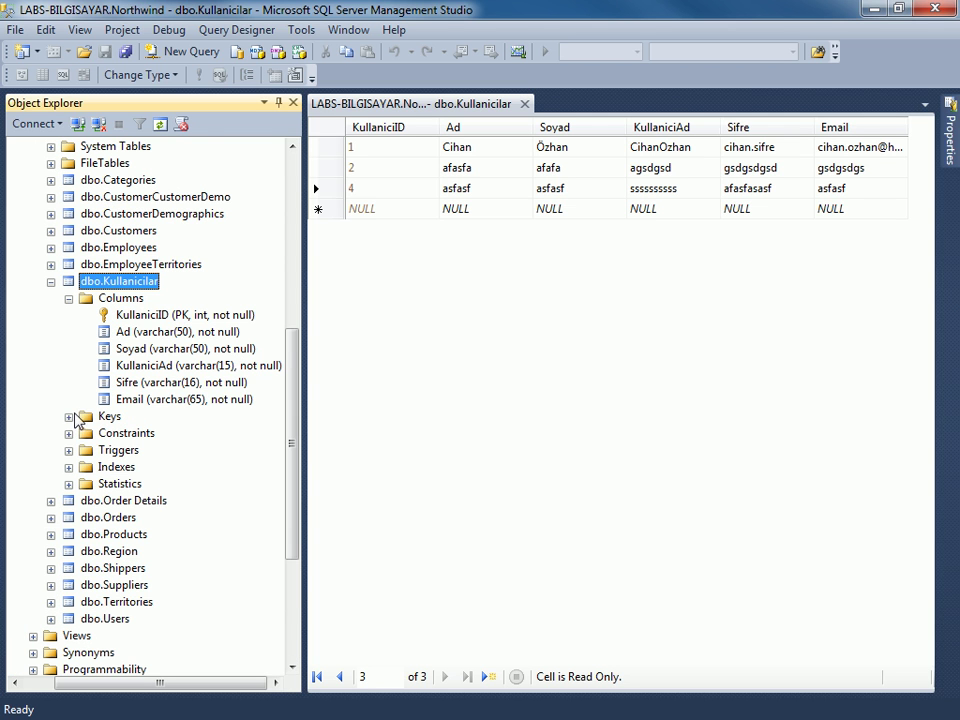
pyautogui.click(68, 299)
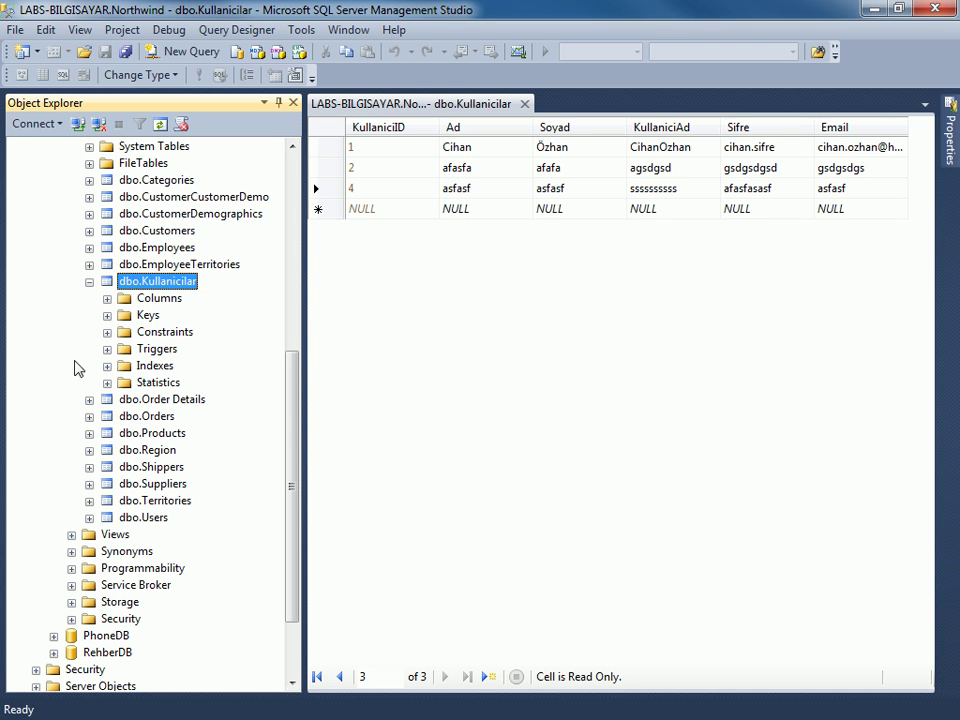
pyautogui.click(89, 282)
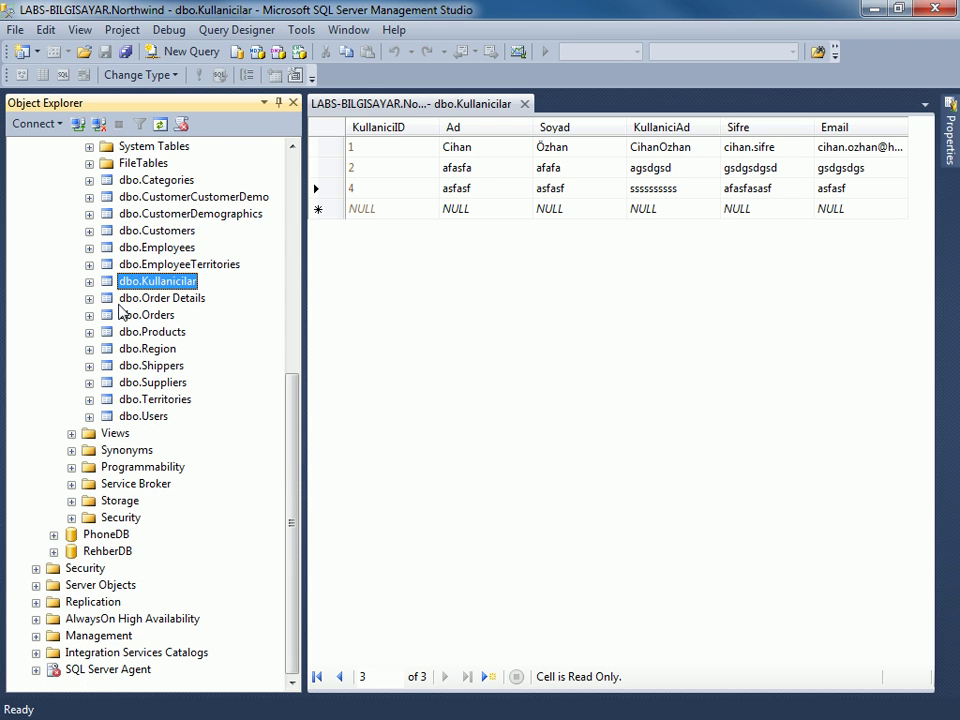
pyautogui.scroll(2, 343, 364)
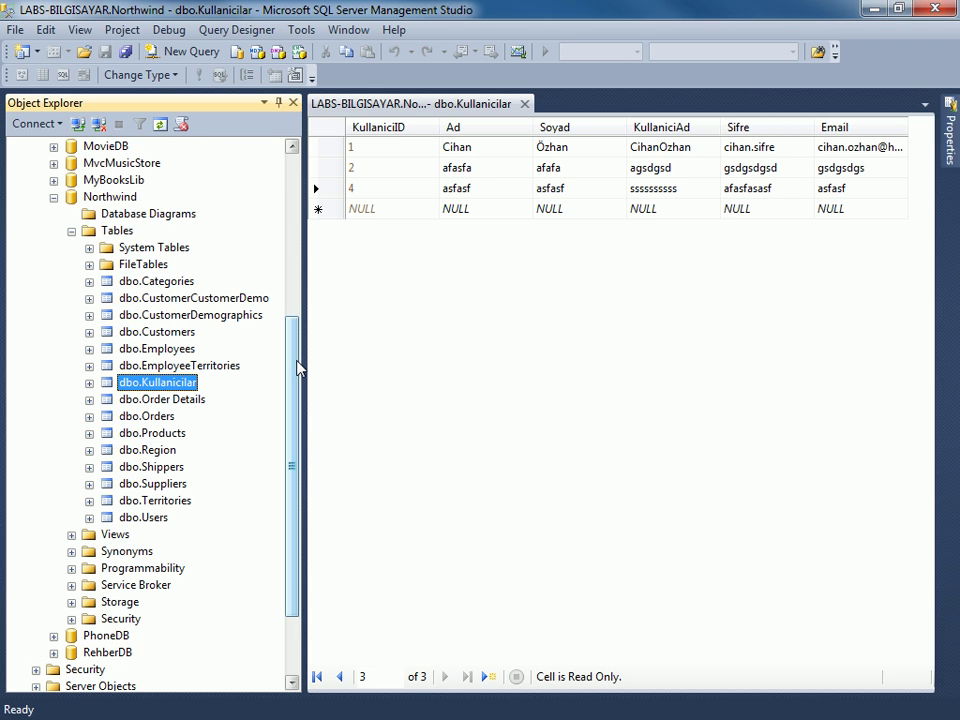
pyautogui.moveTo(304, 360)
pyautogui.mouseDown()
pyautogui.moveTo(317, 371)
pyautogui.moveTo(315, 362)
pyautogui.mouseUp()
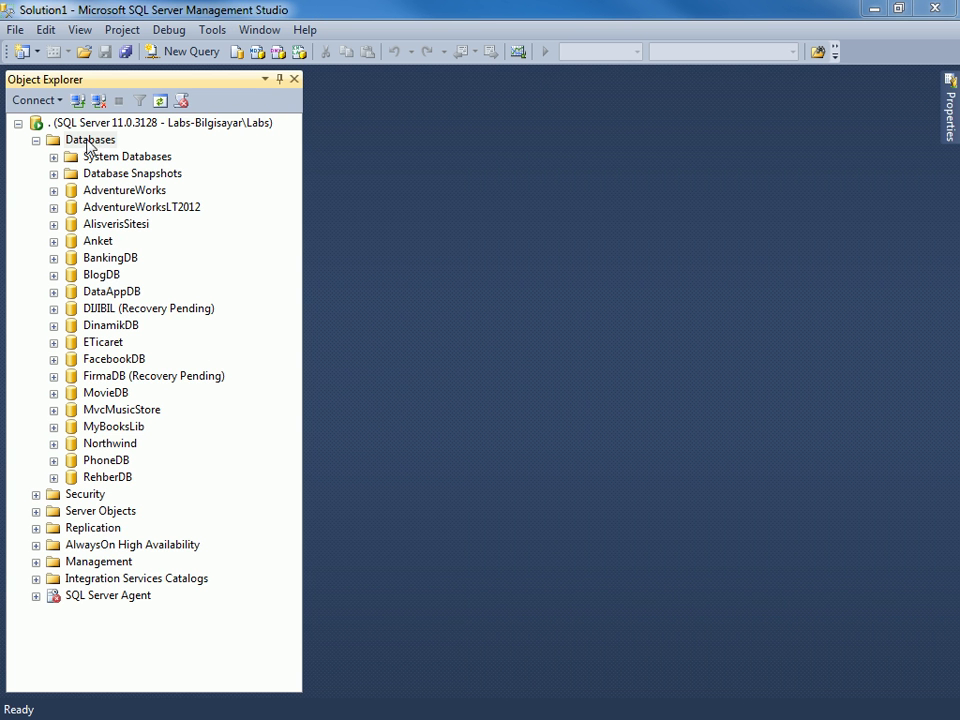
# Start a new database from the Databases folder and name it YusufcukDB.
pyautogui.rightClick(88, 143)
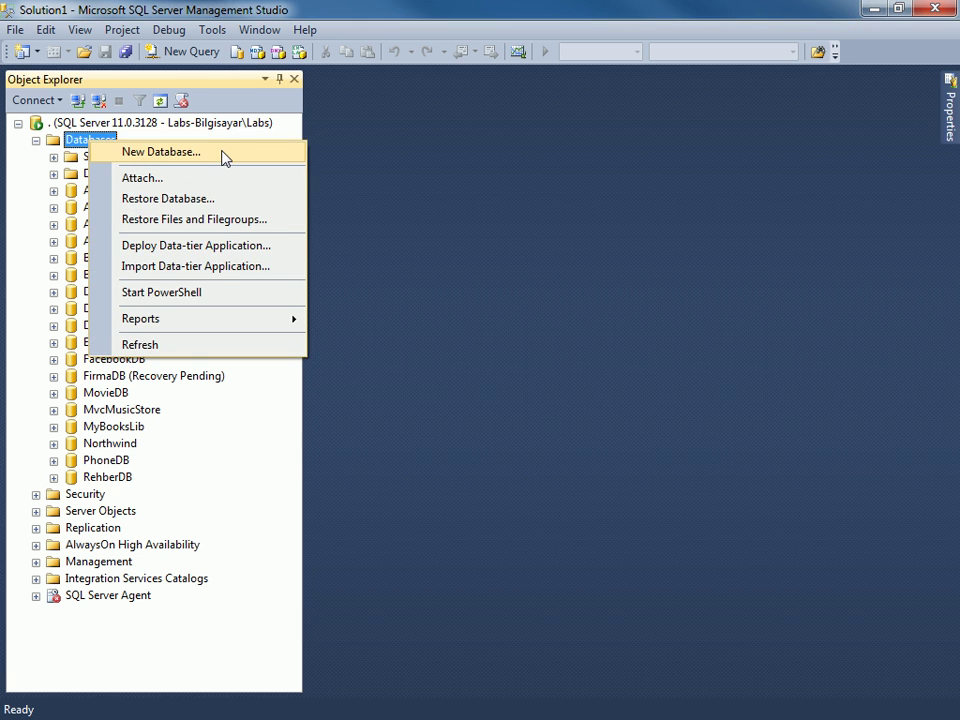
pyautogui.click(222, 153)
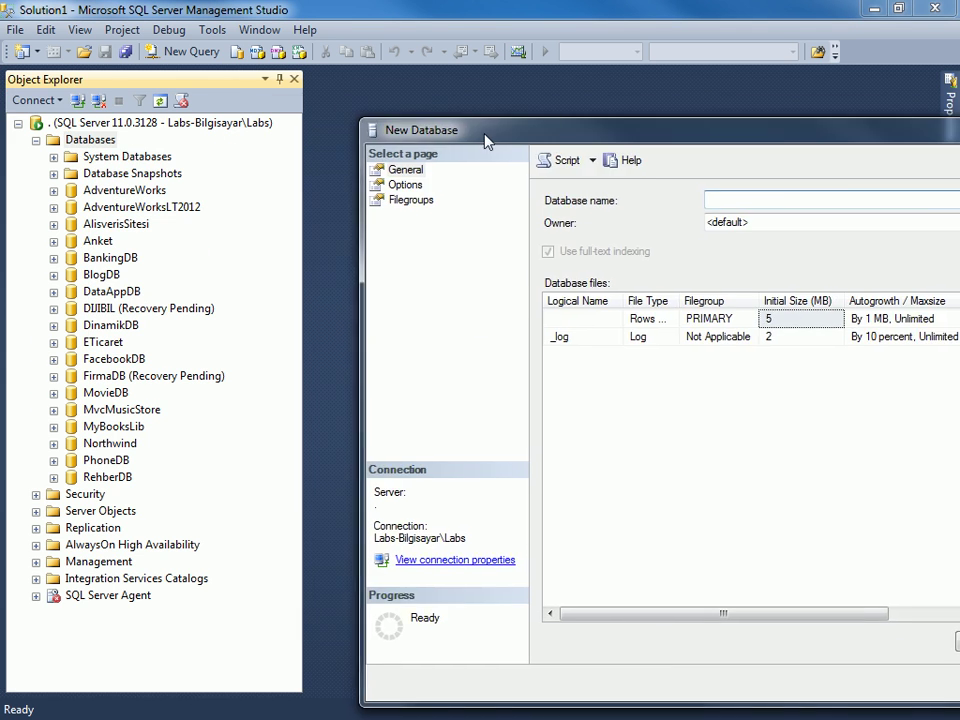
pyautogui.moveTo(484, 135); pyautogui.dragTo(231, 94)
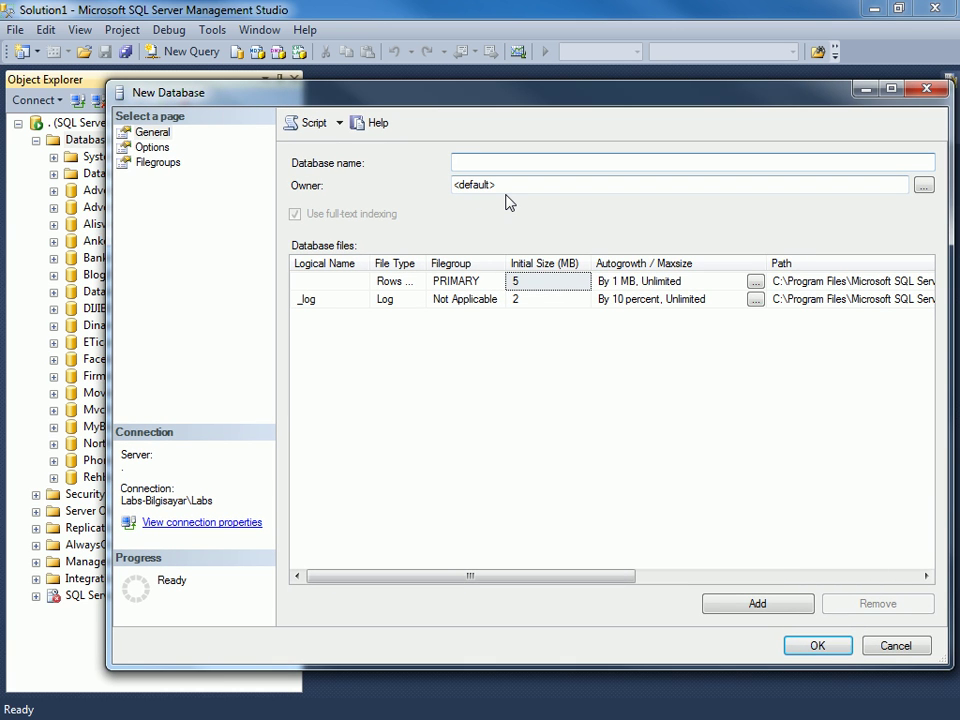
pyautogui.write('B')
pyautogui.press('BackSpace')
pyautogui.write('Alis')
pyautogui.press('BackSpace')
pyautogui.press('BackSpace')
pyautogui.press('BackSpace')
pyautogui.press('BackSpace')
pyautogui.write('Yusucuk')
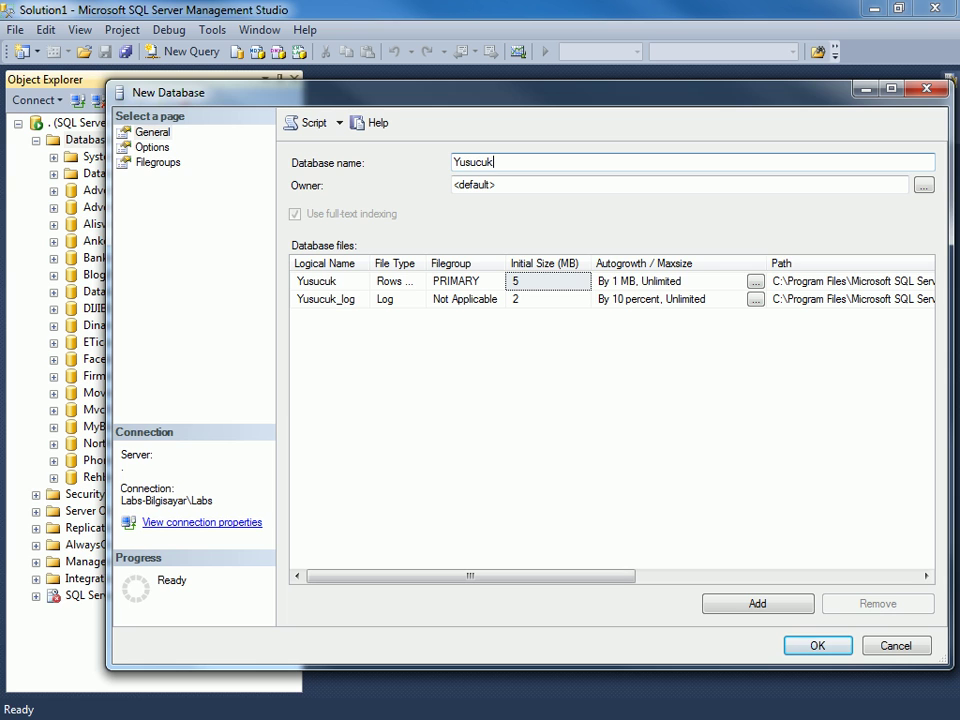
pyautogui.write('DB')
pyautogui.click(479, 162)
pyautogui.write('f')
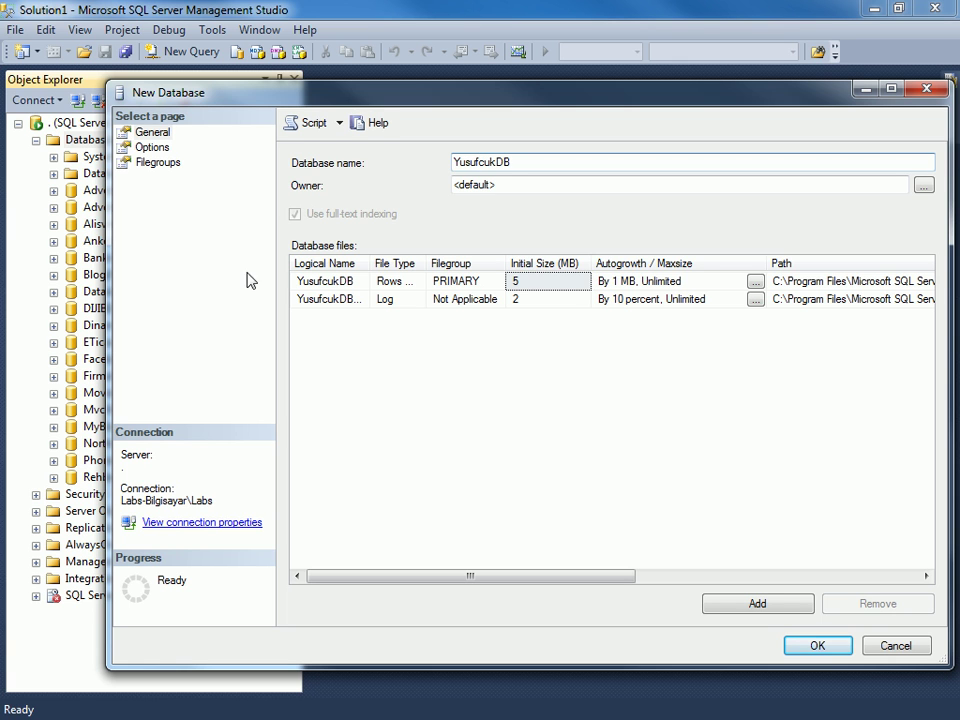
# Widen the New Database dialog and autofit the Logical Name column of the file list.
pyautogui.moveTo(115, 275); pyautogui.dragTo(74, 276)
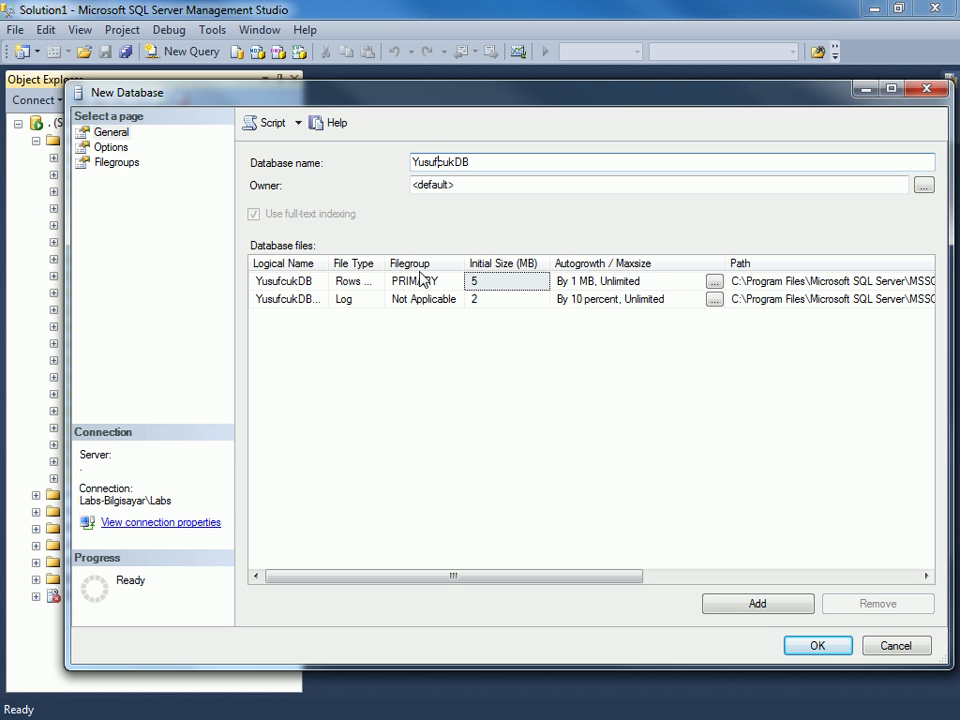
pyautogui.click(291, 281)
pyautogui.doubleClick(326, 268)
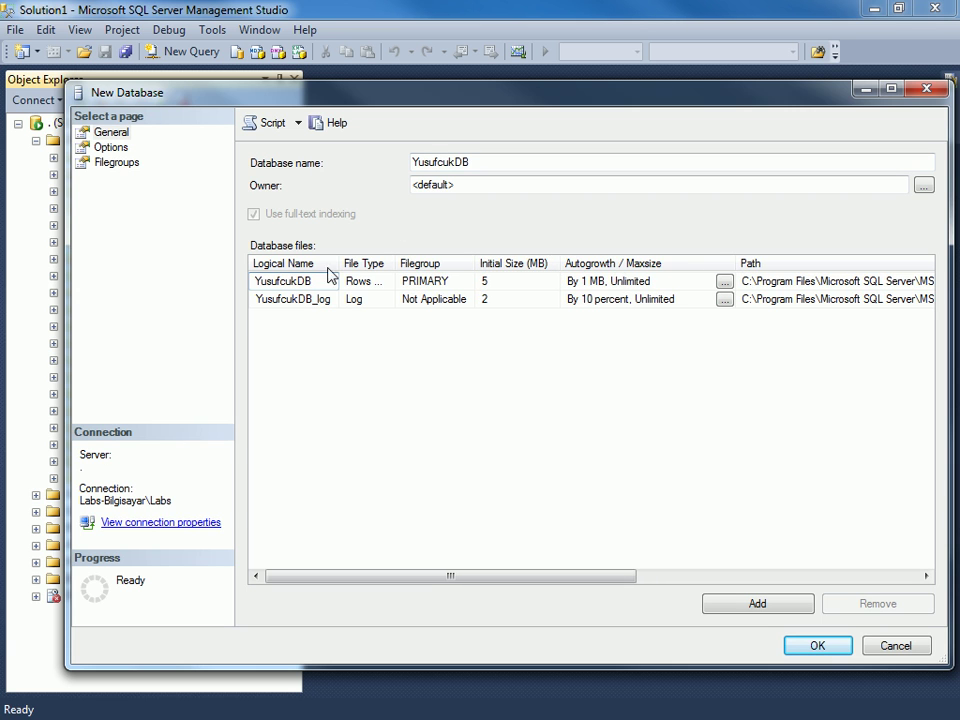
pyautogui.click(315, 318)
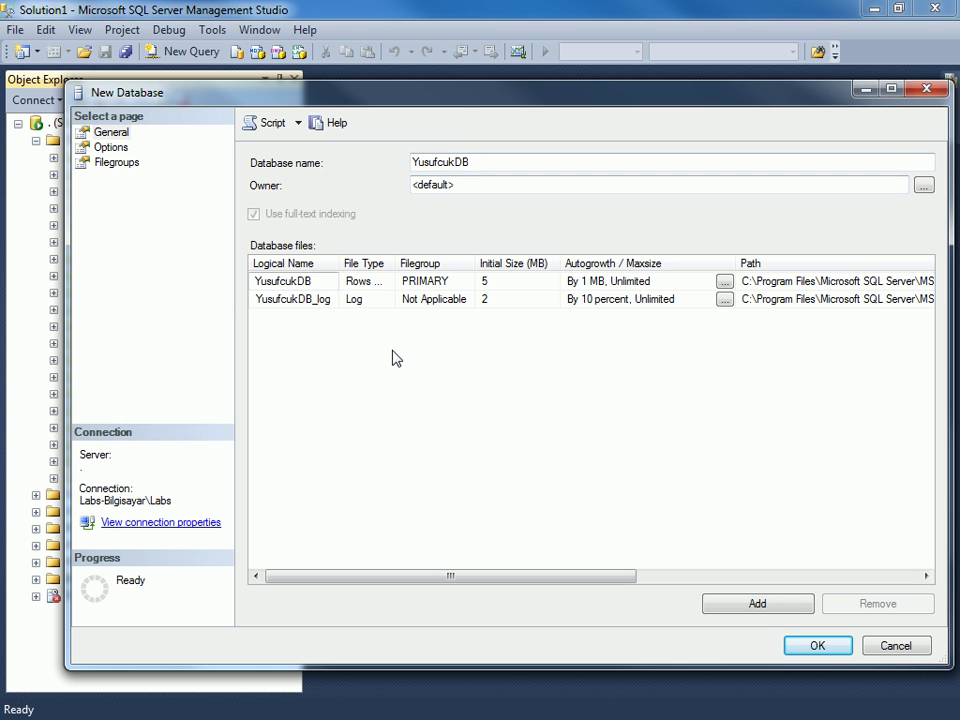
# Shift the New Database window left and inspect the data and log files' logical names.
pyautogui.moveTo(463, 101); pyautogui.dragTo(441, 99)
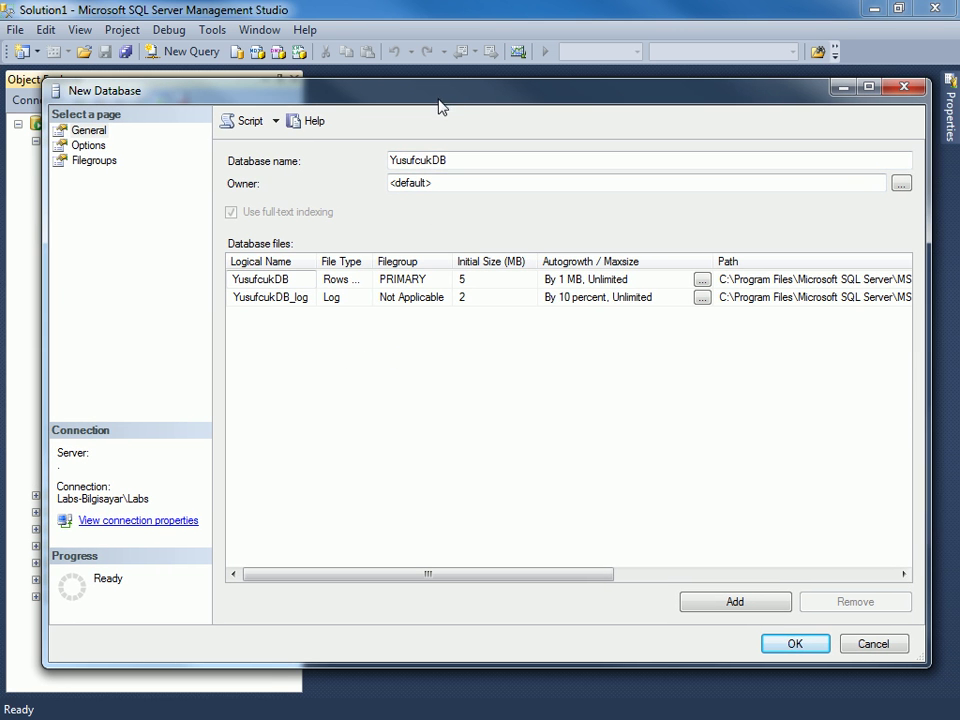
pyautogui.click(285, 279)
pyautogui.moveTo(275, 279); pyautogui.dragTo(291, 279)
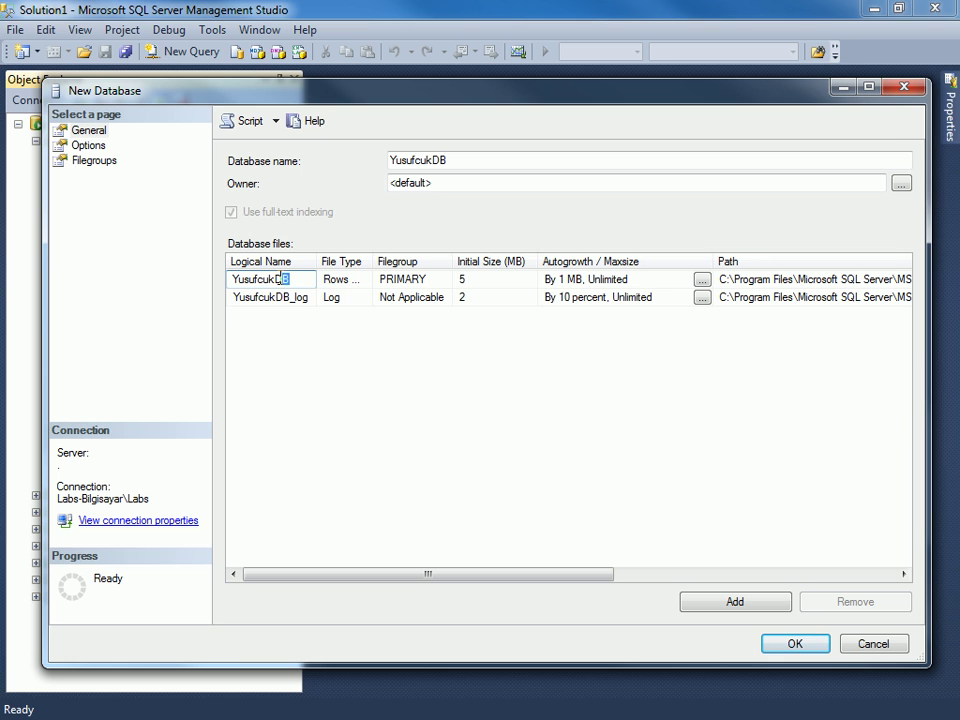
pyautogui.click(294, 298)
pyautogui.moveTo(289, 297); pyautogui.dragTo(311, 297)
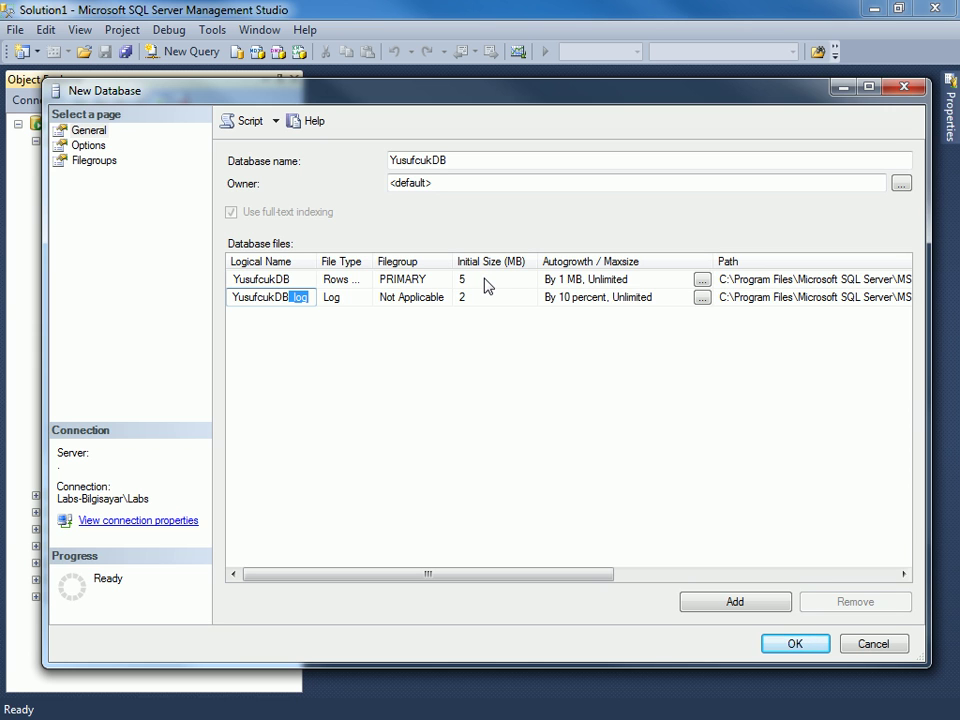
# Review the 5 MB data and 2 MB log initial sizes, then scroll the grid to the Path column.
pyautogui.click(484, 283)
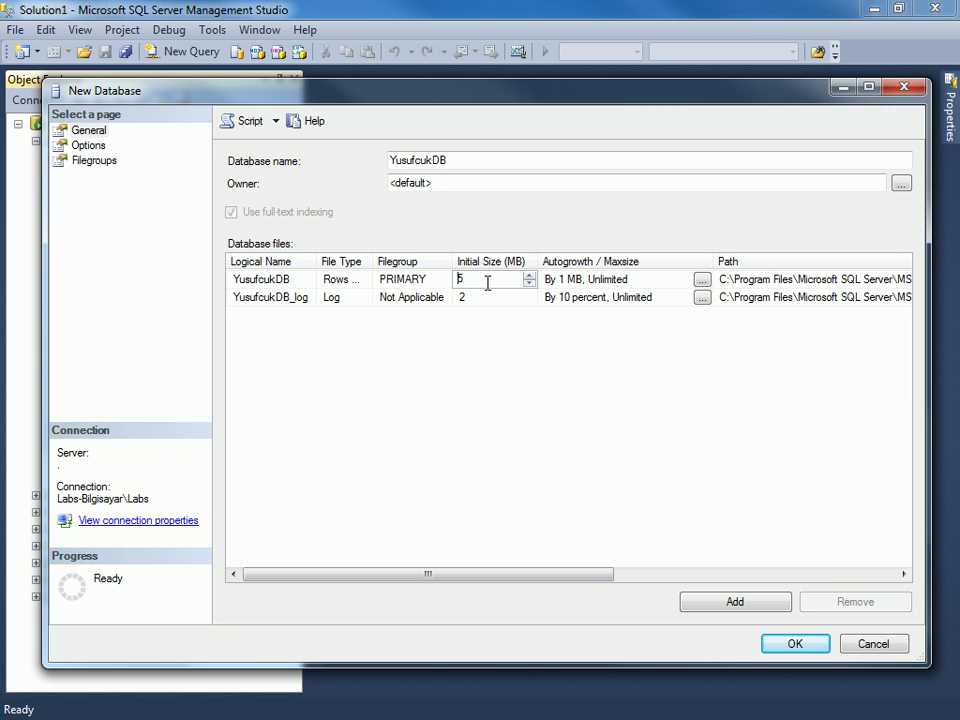
pyautogui.click(484, 298)
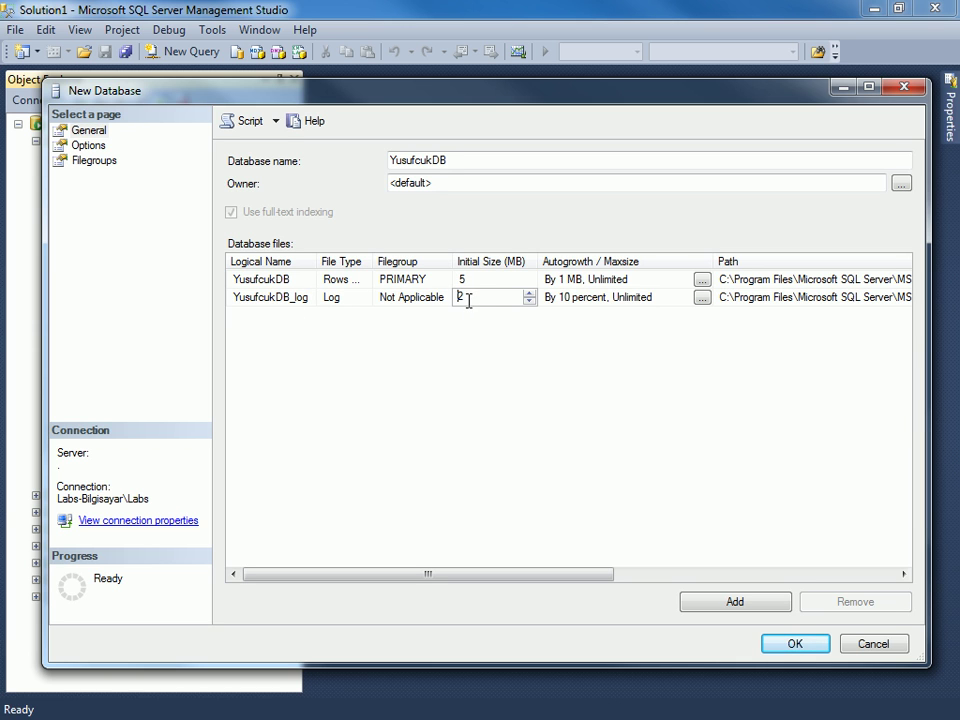
pyautogui.doubleClick(456, 295)
pyautogui.click(478, 280)
pyautogui.click(494, 284)
pyautogui.moveTo(494, 284); pyautogui.dragTo(448, 280)
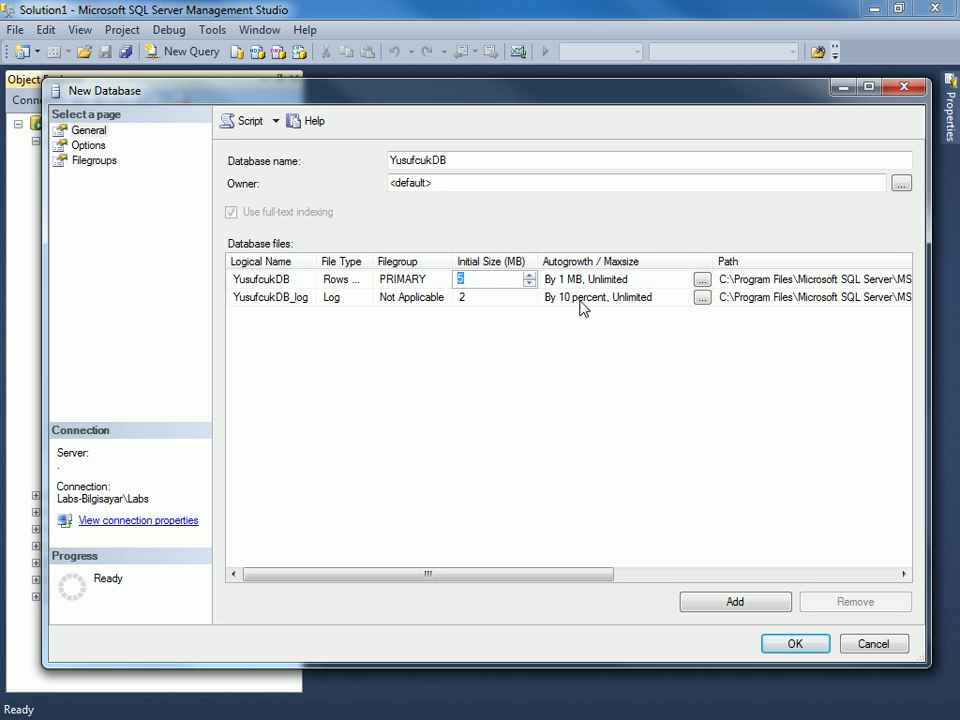
pyautogui.click(467, 297)
pyautogui.click(483, 298)
pyautogui.doubleClick(483, 298)
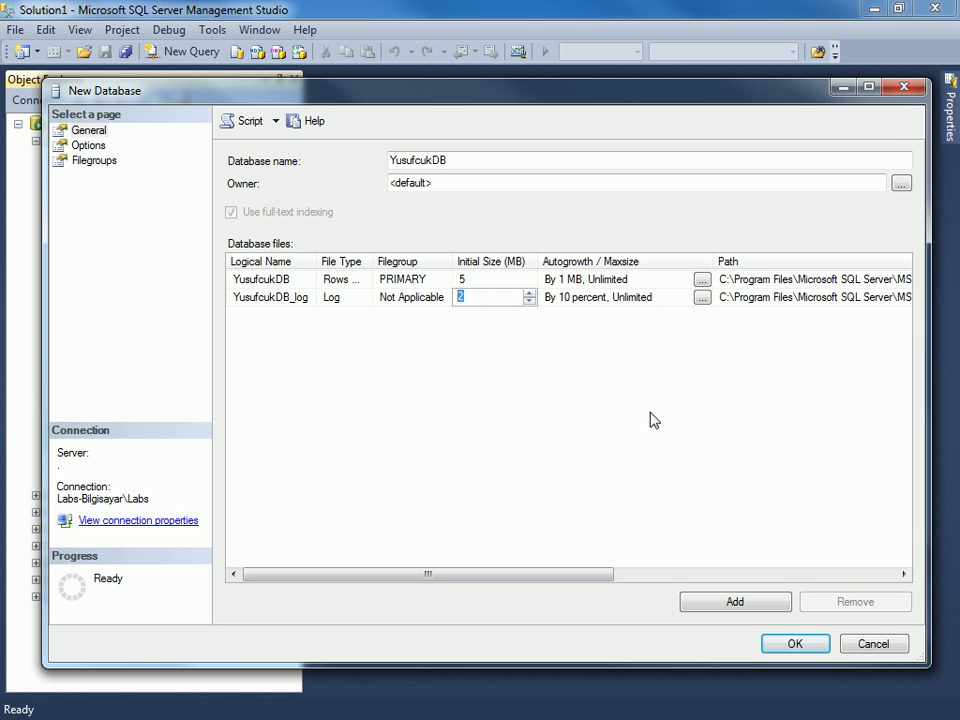
pyautogui.moveTo(604, 579); pyautogui.dragTo(753, 578)
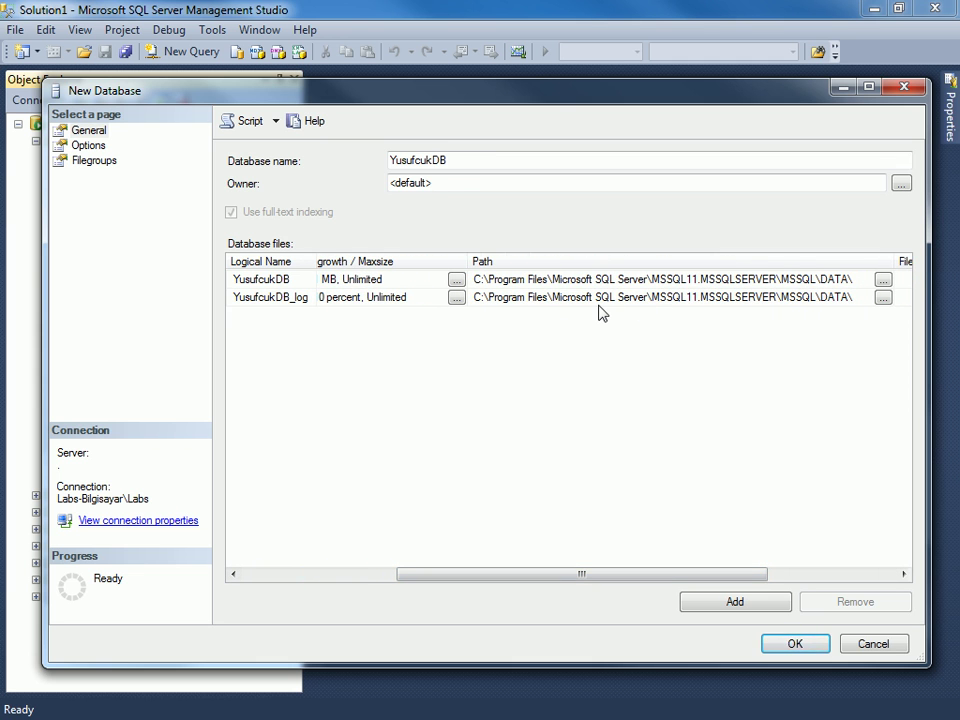
pyautogui.moveTo(643, 579); pyautogui.dragTo(761, 574)
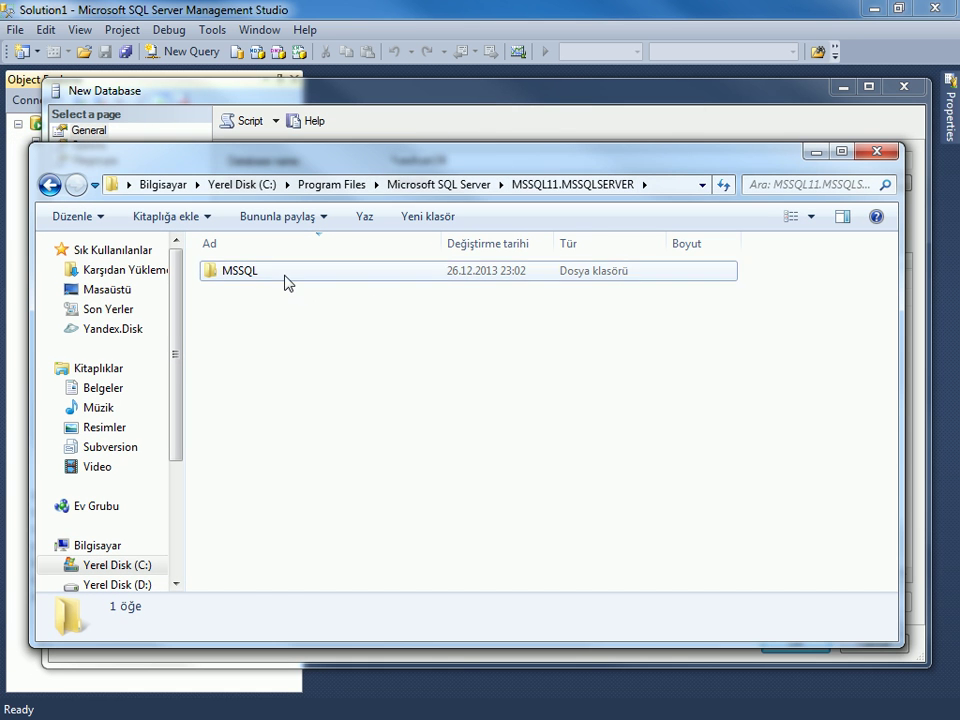
# Open the MSSQL folder, view the DATA folder's full path, and select the Backup folder.
pyautogui.doubleClick(285, 282)
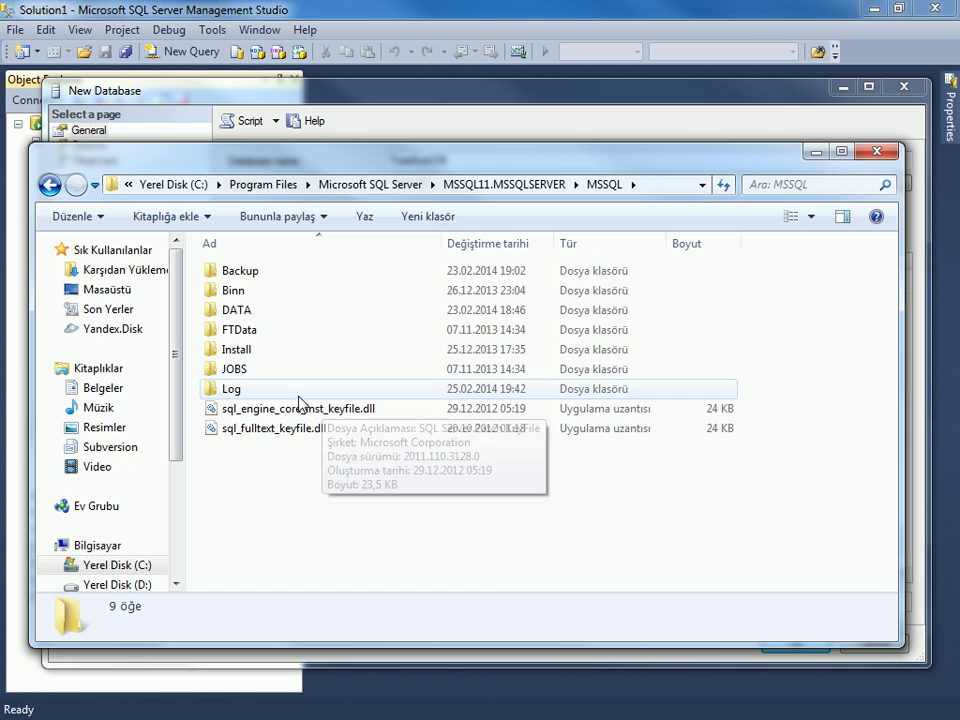
pyautogui.click(262, 313)
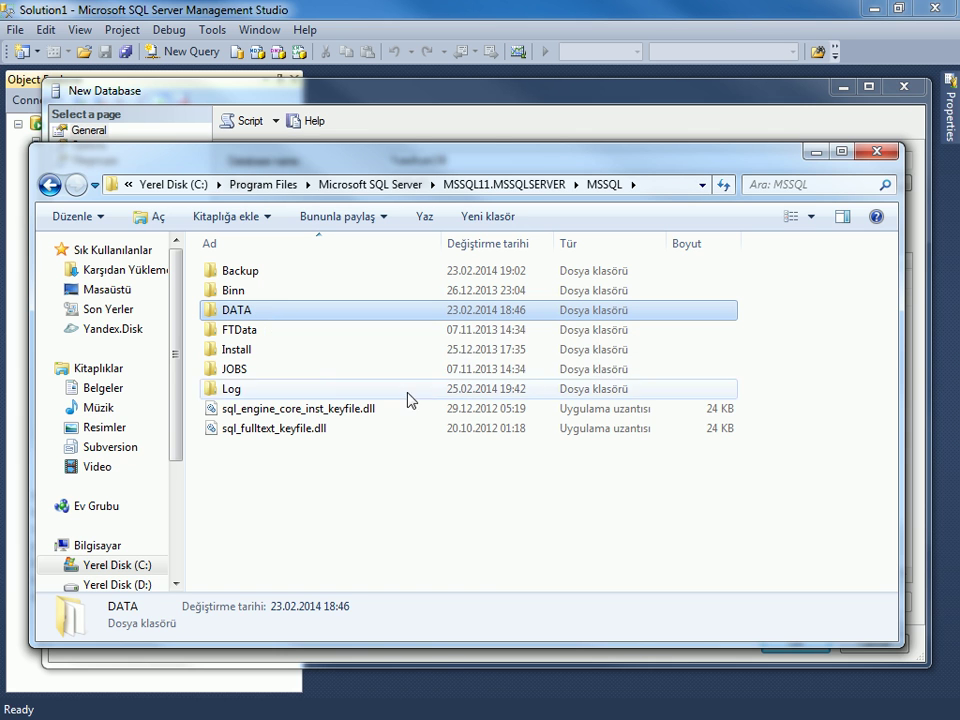
pyautogui.click(661, 188)
pyautogui.click(662, 190)
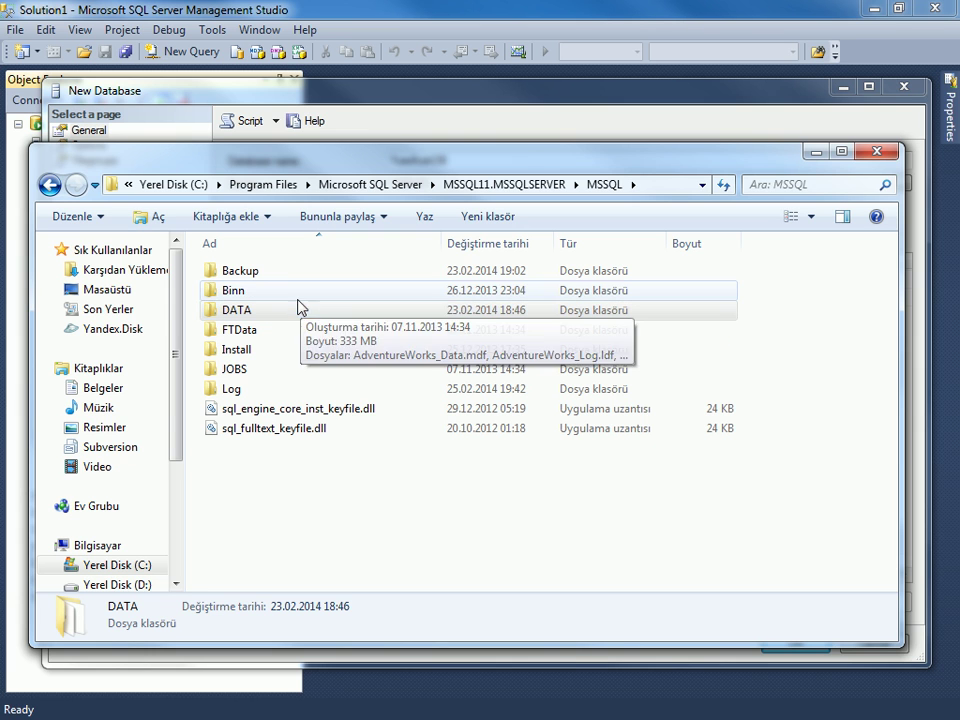
pyautogui.click(277, 276)
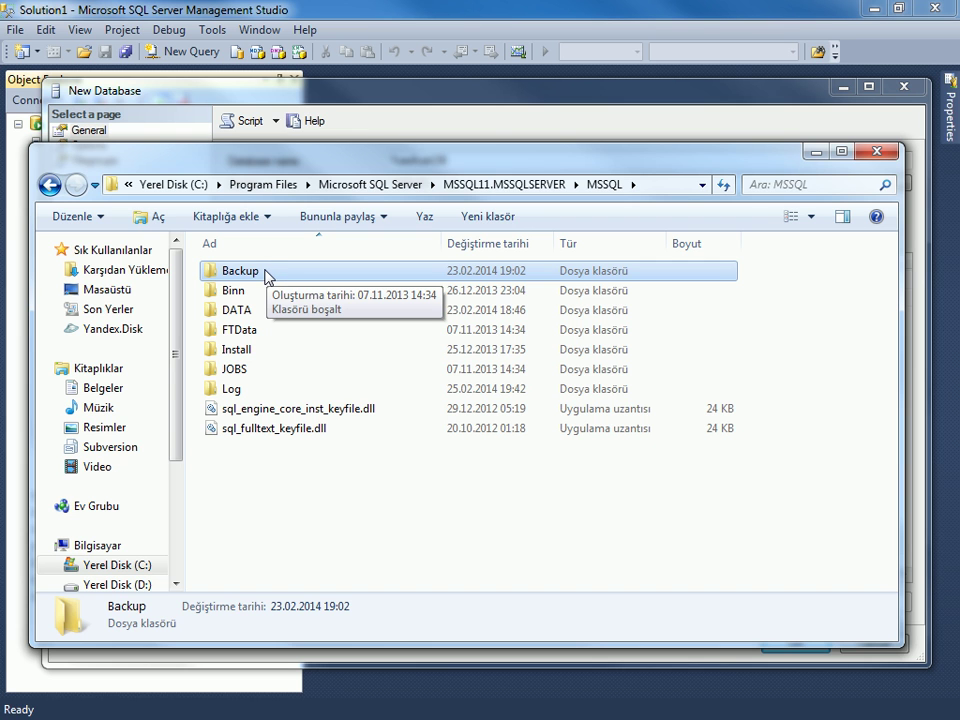
pyautogui.doubleClick(267, 276)
pyautogui.click(524, 376)
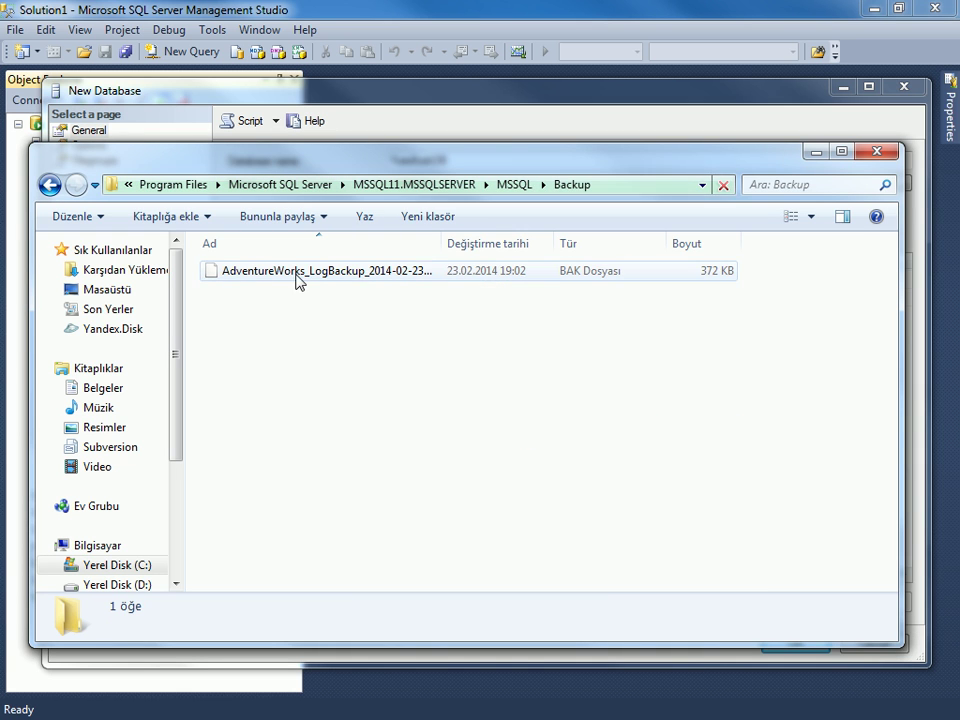
pyautogui.doubleClick(455, 245)
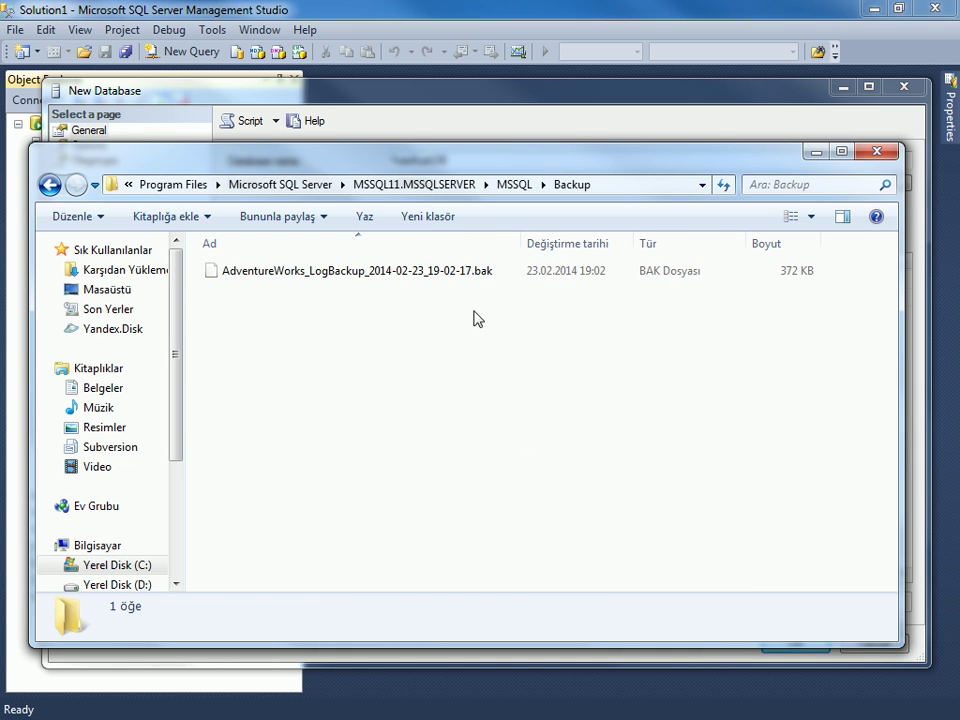
pyautogui.click(423, 276)
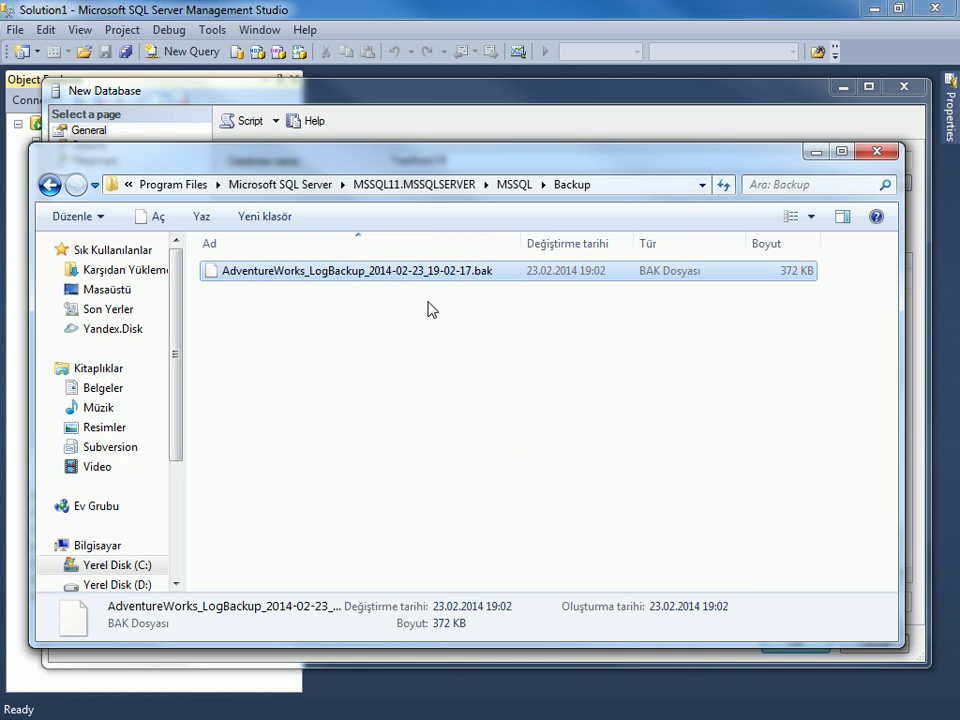
pyautogui.click(48, 186)
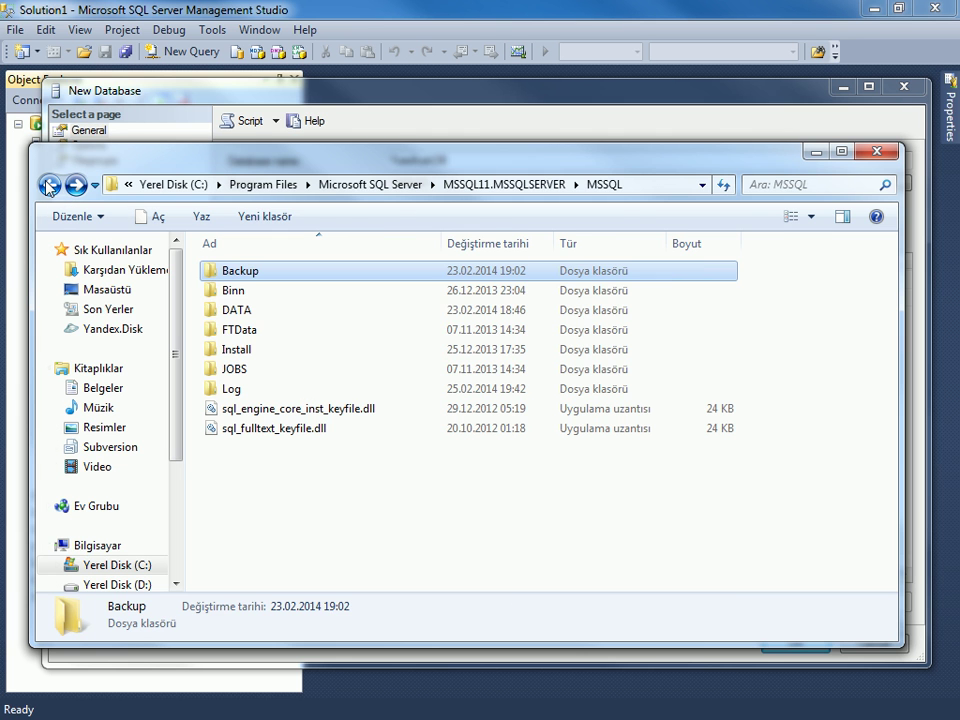
pyautogui.click(250, 318)
# Open the DATA folder, enlarge its window, and browse the AdventureWorks and BankingDB database files.
pyautogui.doubleClick(250, 318)
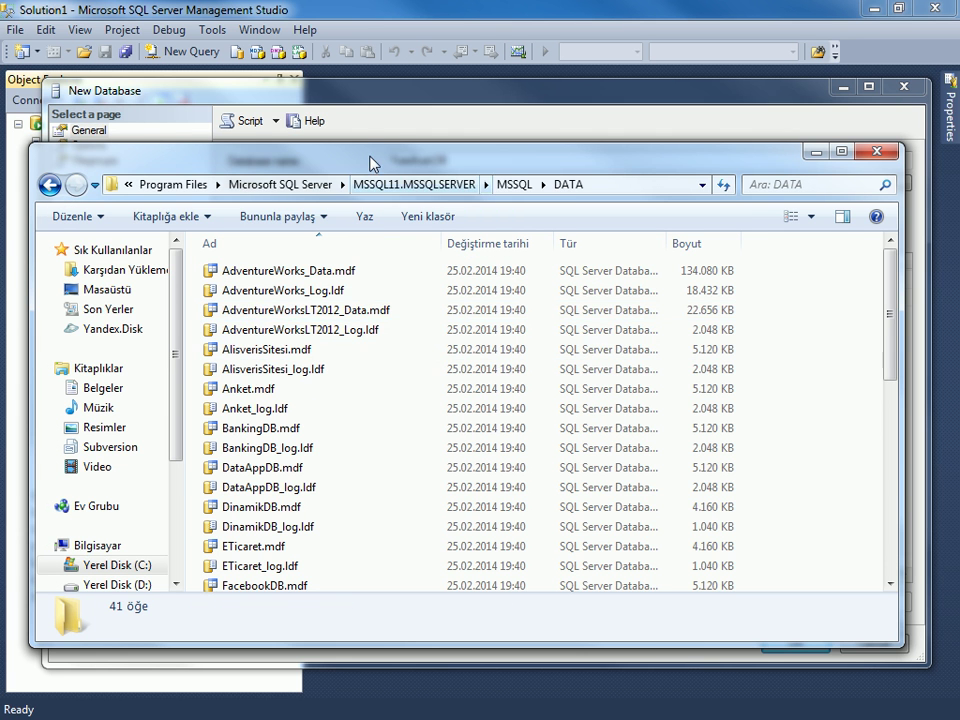
pyautogui.moveTo(369, 145); pyautogui.dragTo(380, 42)
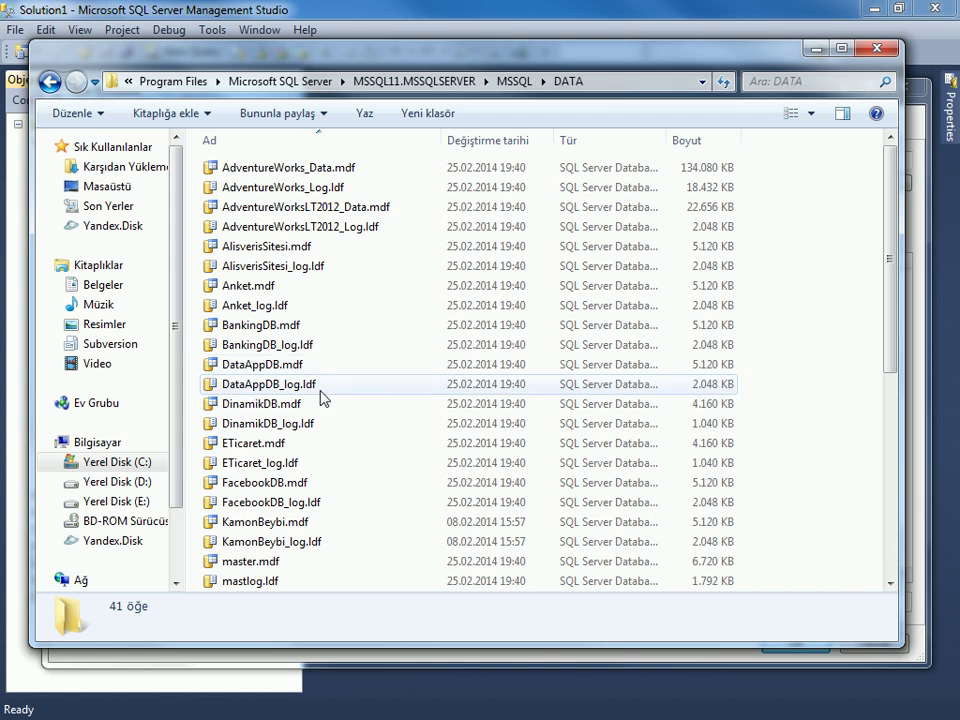
pyautogui.moveTo(265, 648); pyautogui.dragTo(265, 682)
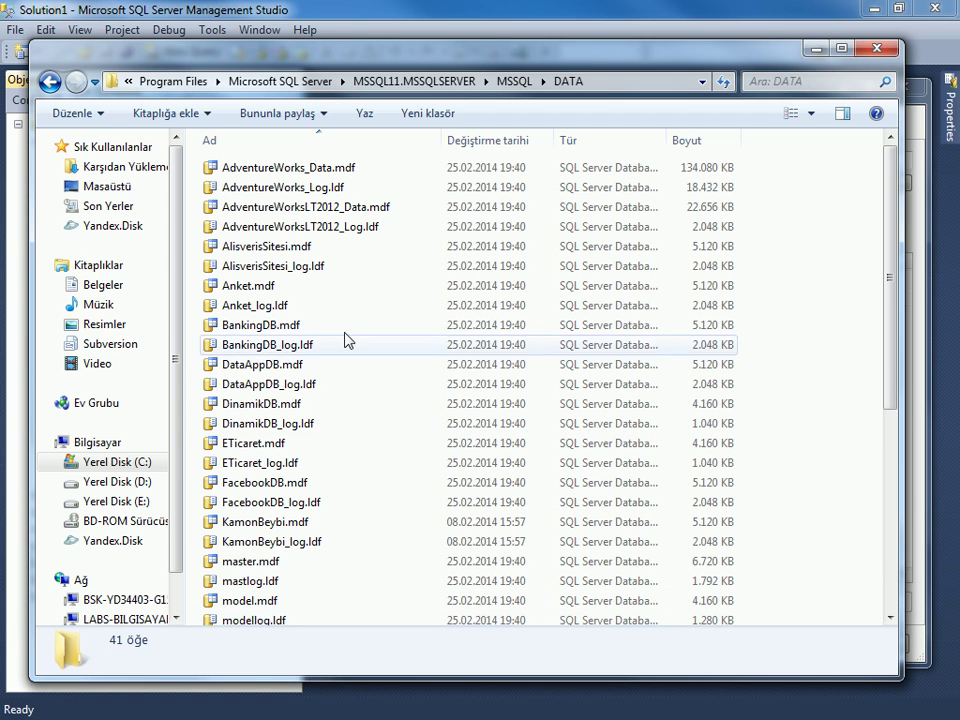
pyautogui.click(325, 172)
pyautogui.click(310, 187)
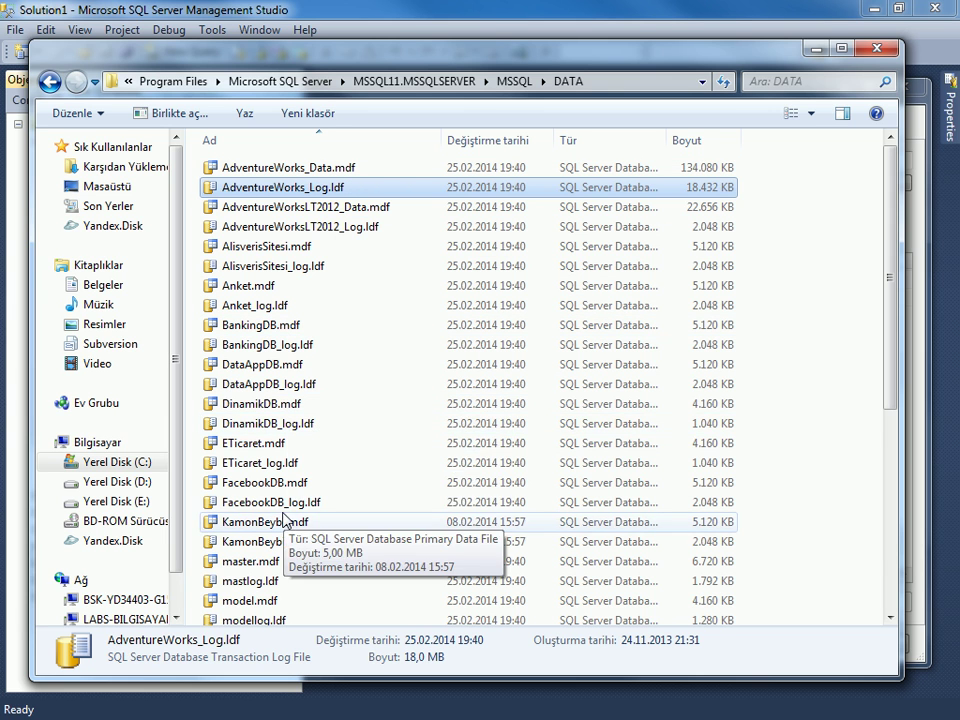
pyautogui.click(284, 327)
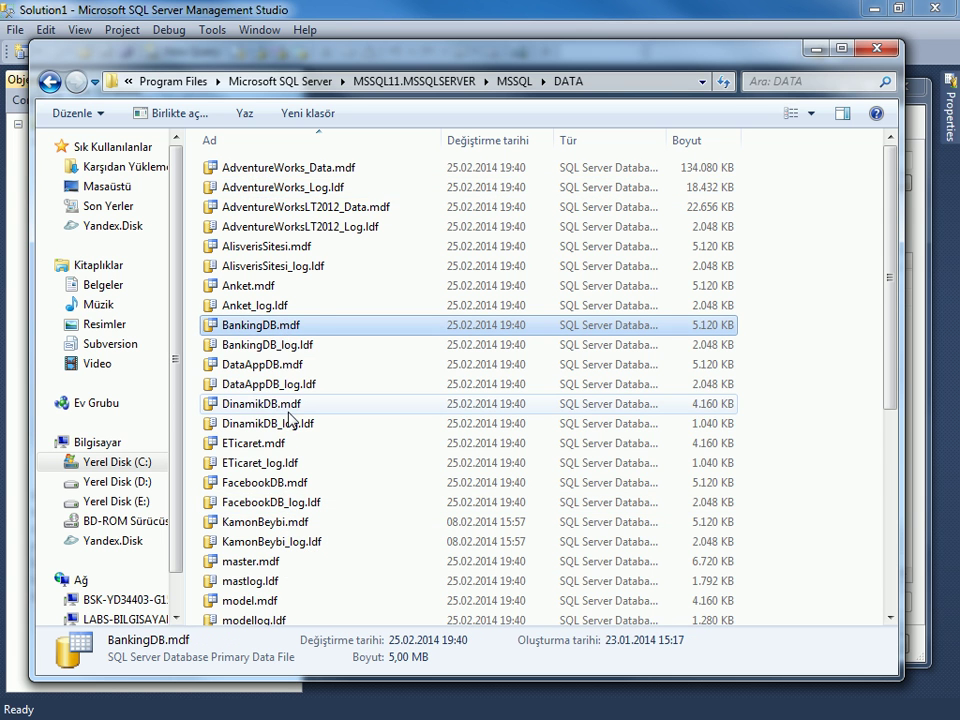
pyautogui.scroll(-2, 275, 440)
pyautogui.scroll(-2, 287, 480)
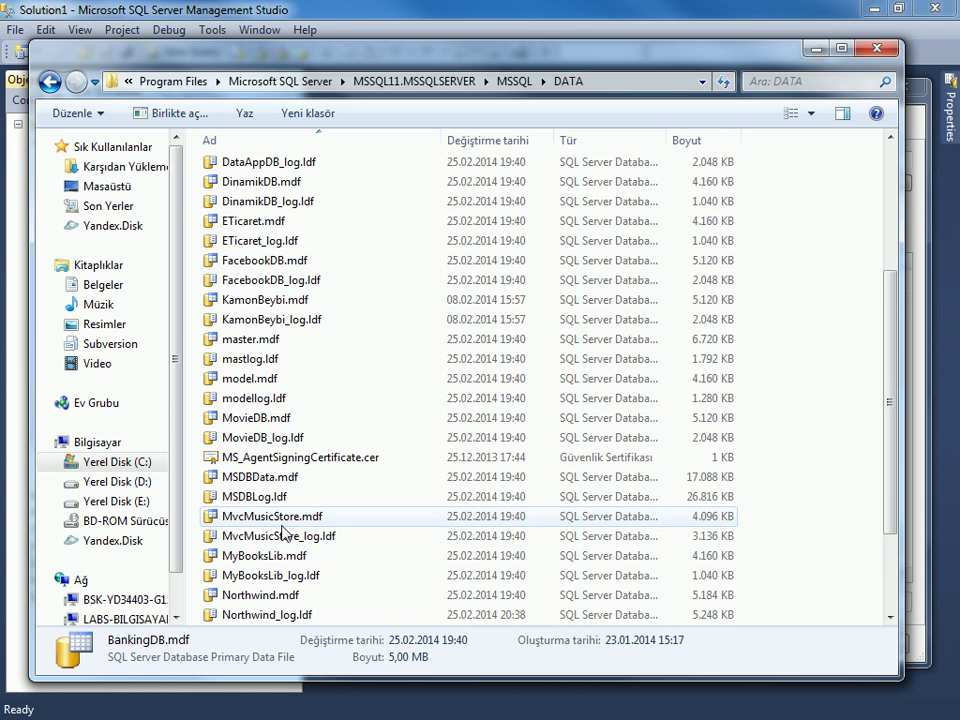
pyautogui.scroll(-2, 287, 530)
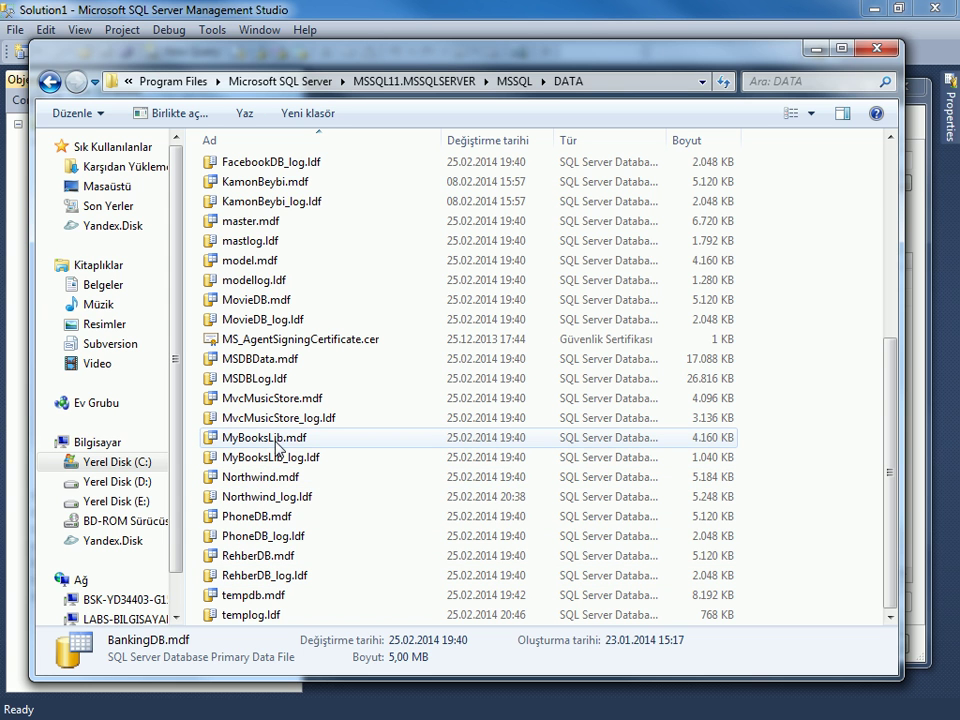
pyautogui.scroll(4, 277, 447)
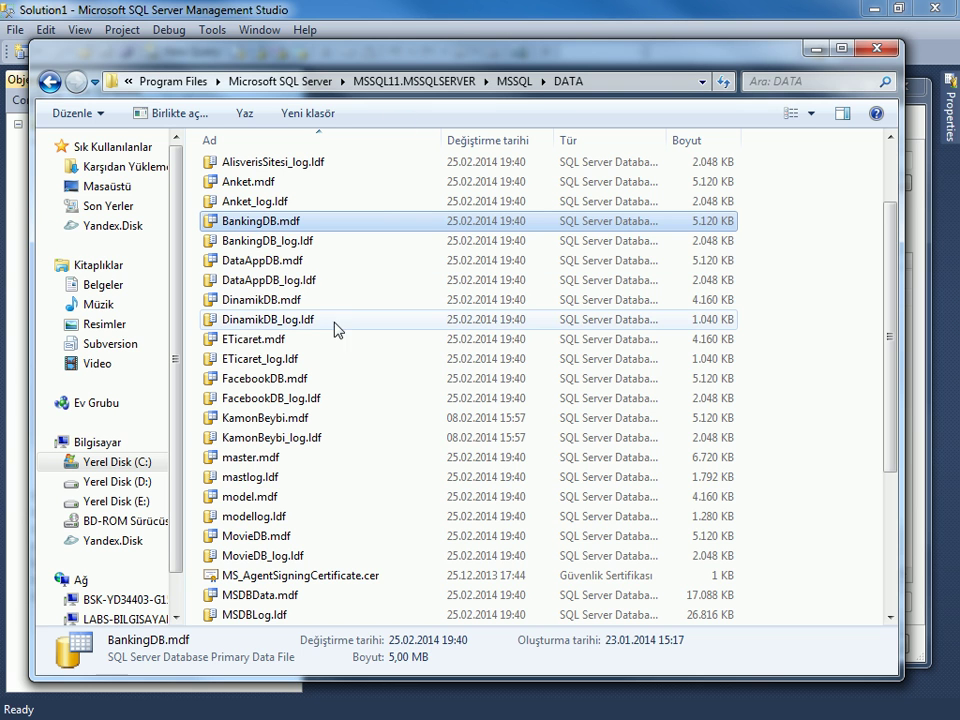
# Inspect the ETicaret, FacebookDB and AdventureWorks files, then close Explorer and show the Options page.
pyautogui.click(255, 340)
pyautogui.click(262, 379)
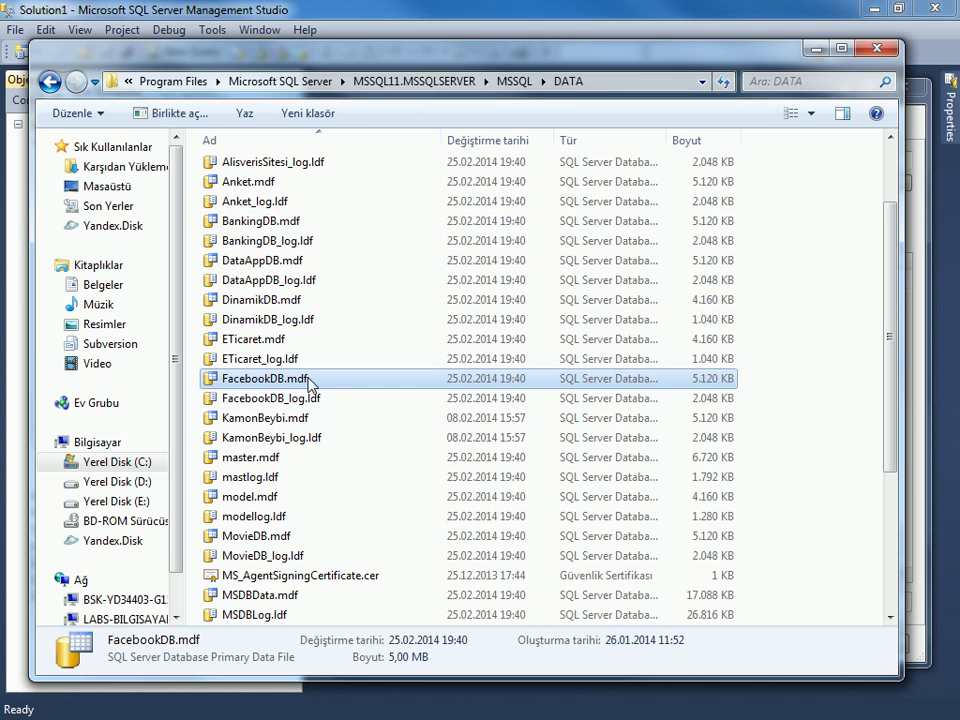
pyautogui.click(315, 399)
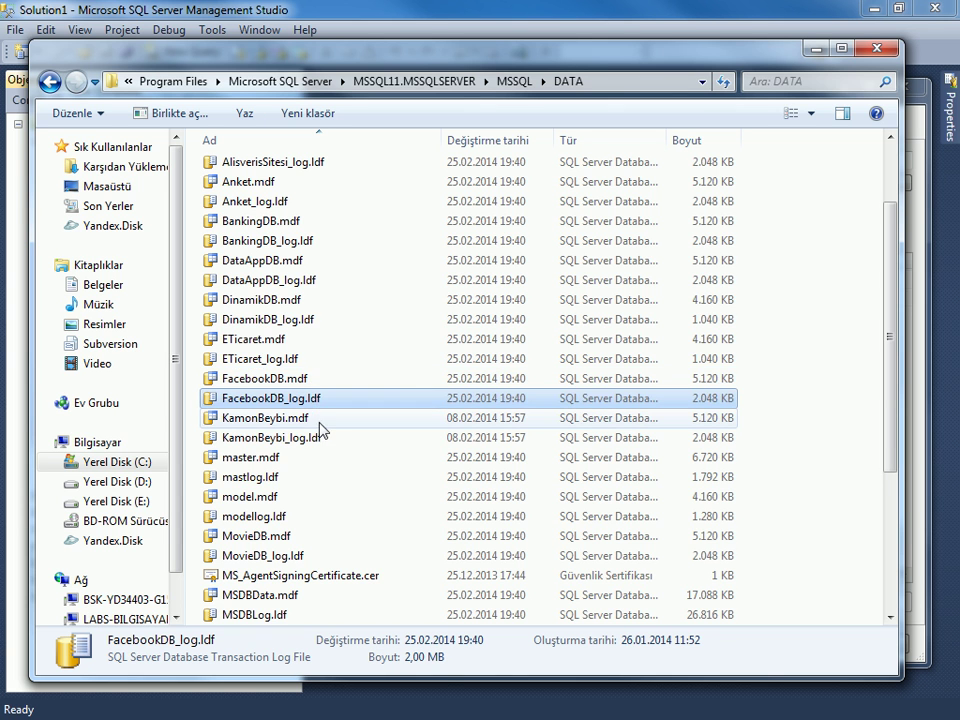
pyautogui.scroll(2, 317, 400)
pyautogui.click(330, 170)
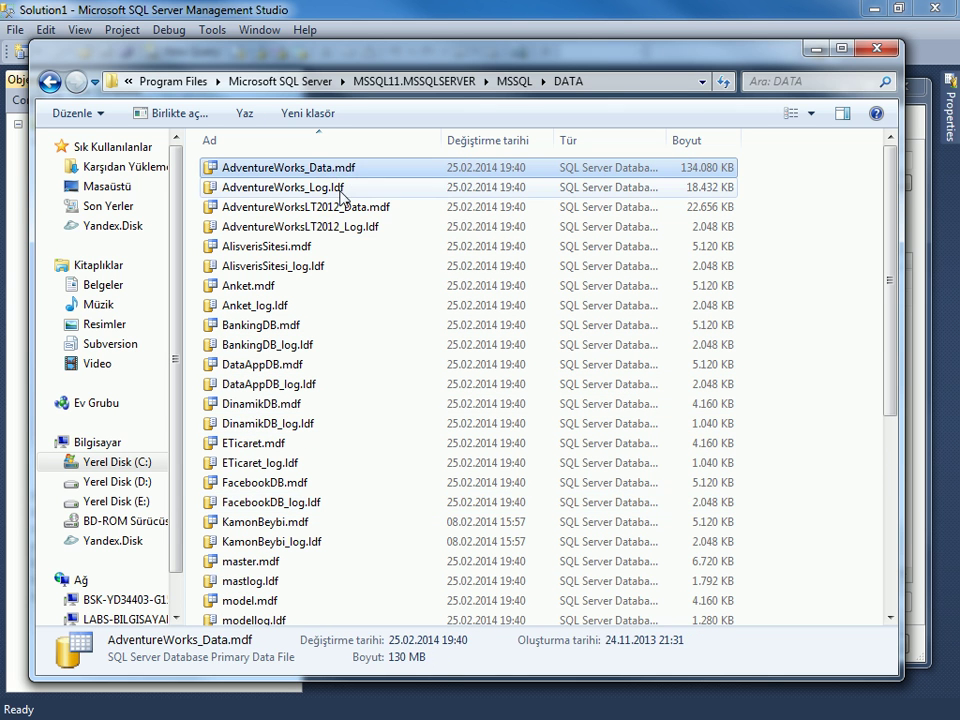
pyautogui.click(258, 189)
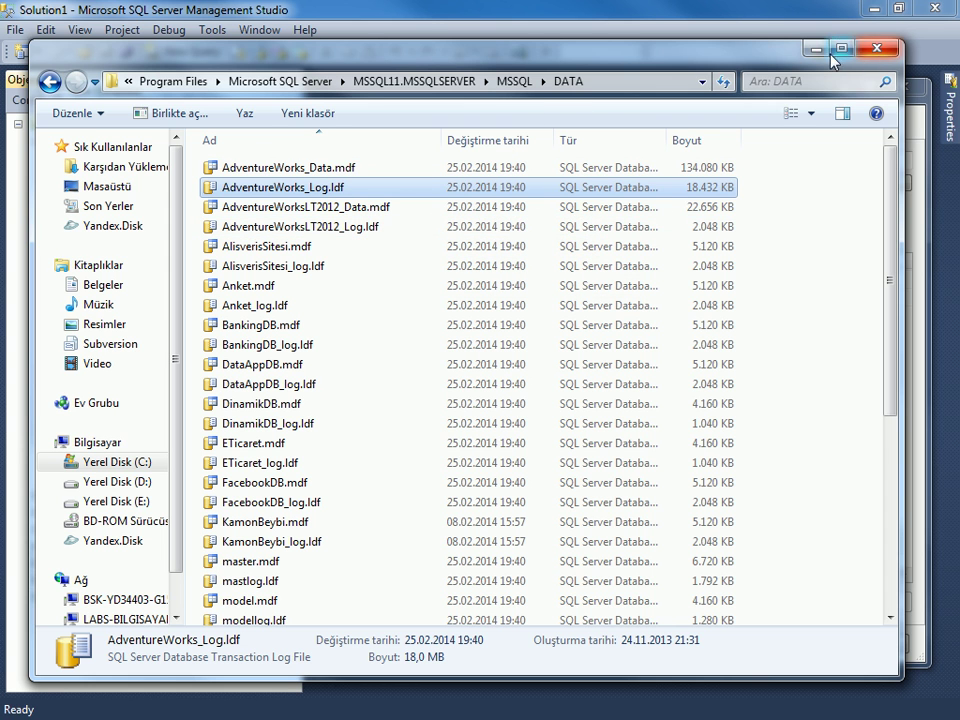
pyautogui.click(871, 50)
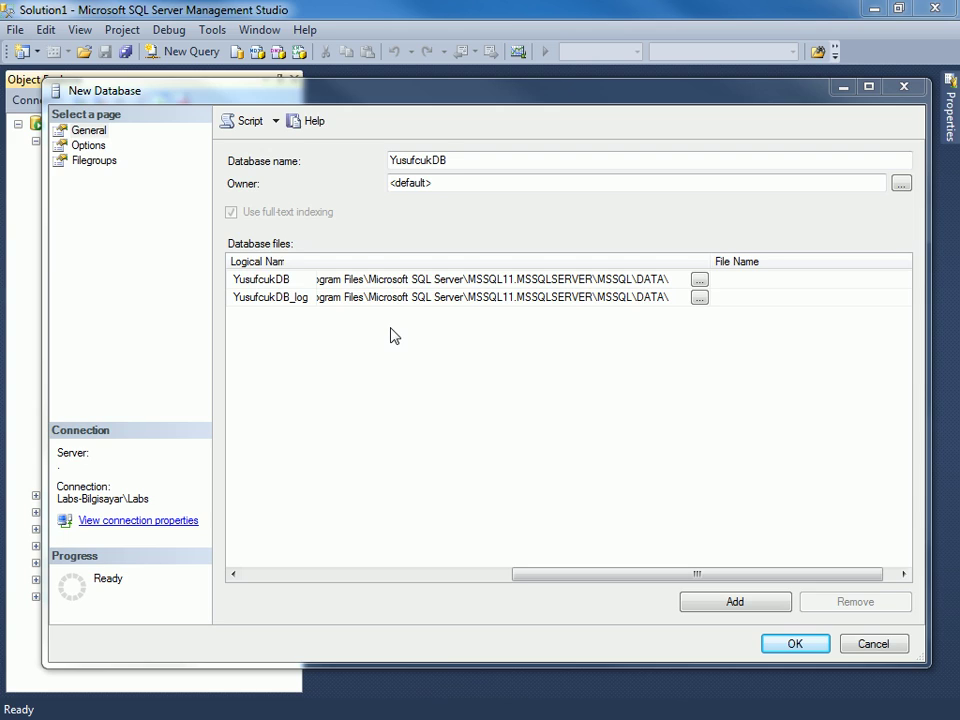
pyautogui.click(88, 145)
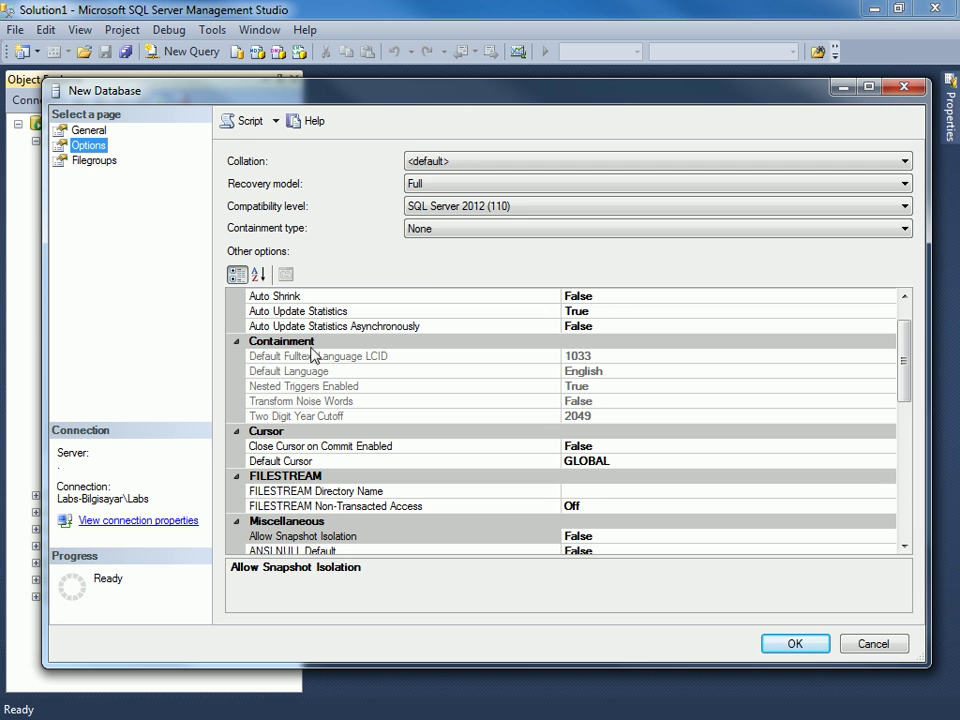
# Scroll the collation list down to Tamazight_100_BIN and choose it for YusufcukDB.
pyautogui.click(430, 163)
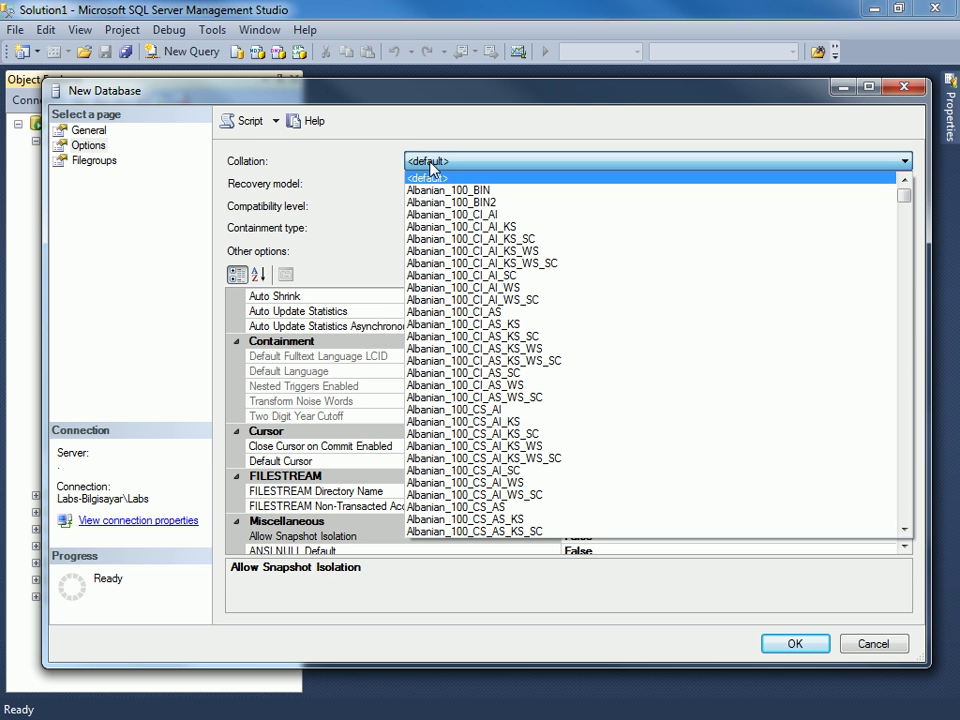
pyautogui.scroll(-17, 512, 411)
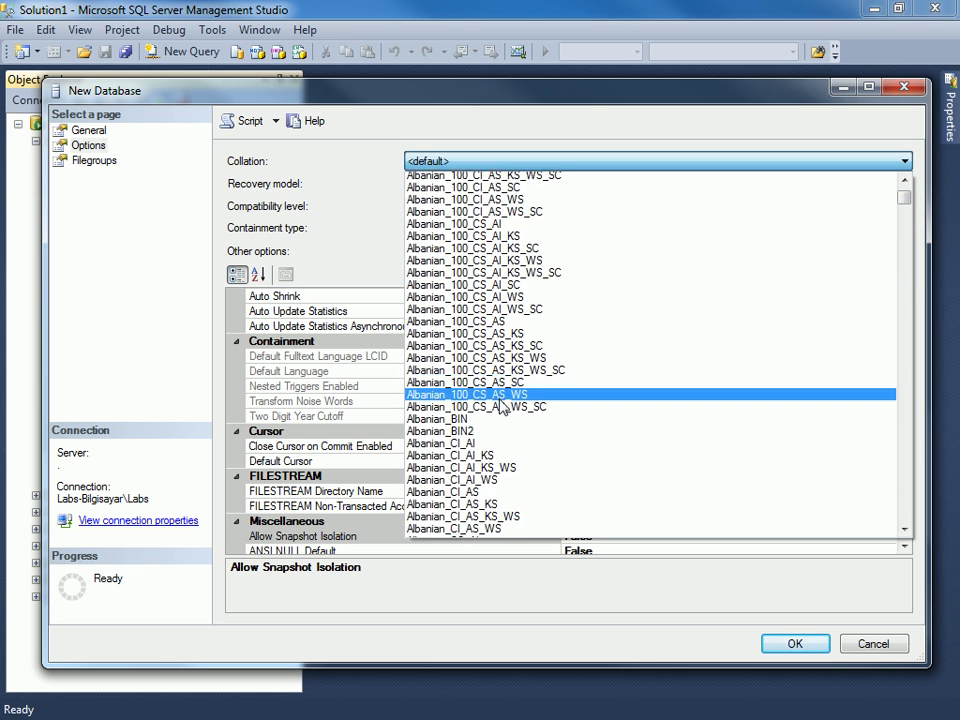
pyautogui.scroll(-5, 512, 411)
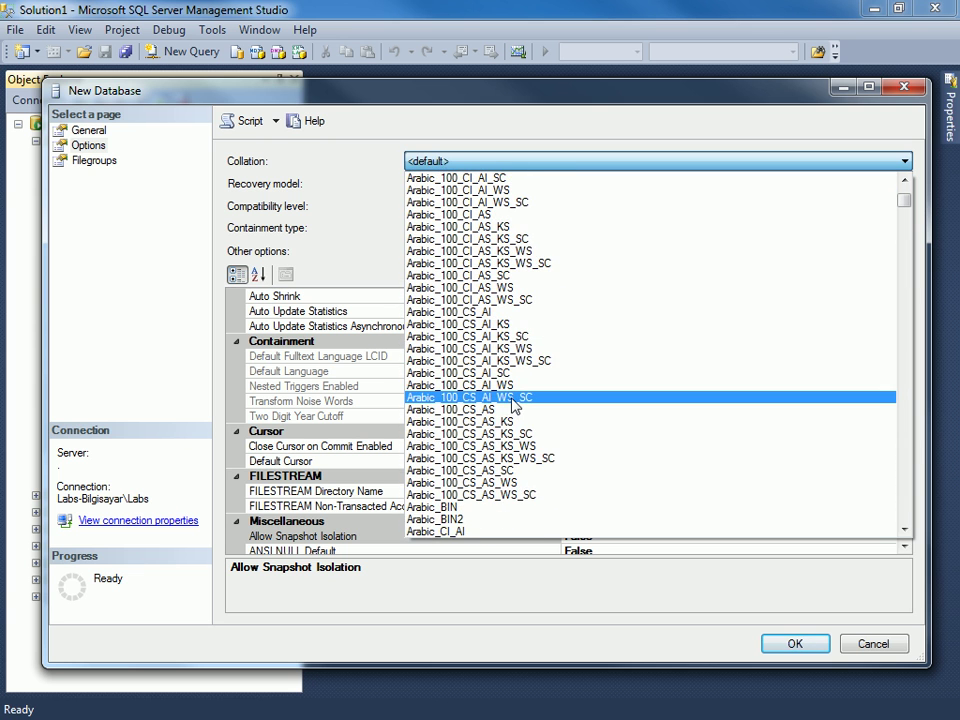
pyautogui.press('t')
pyautogui.scroll(-5, 513, 405)
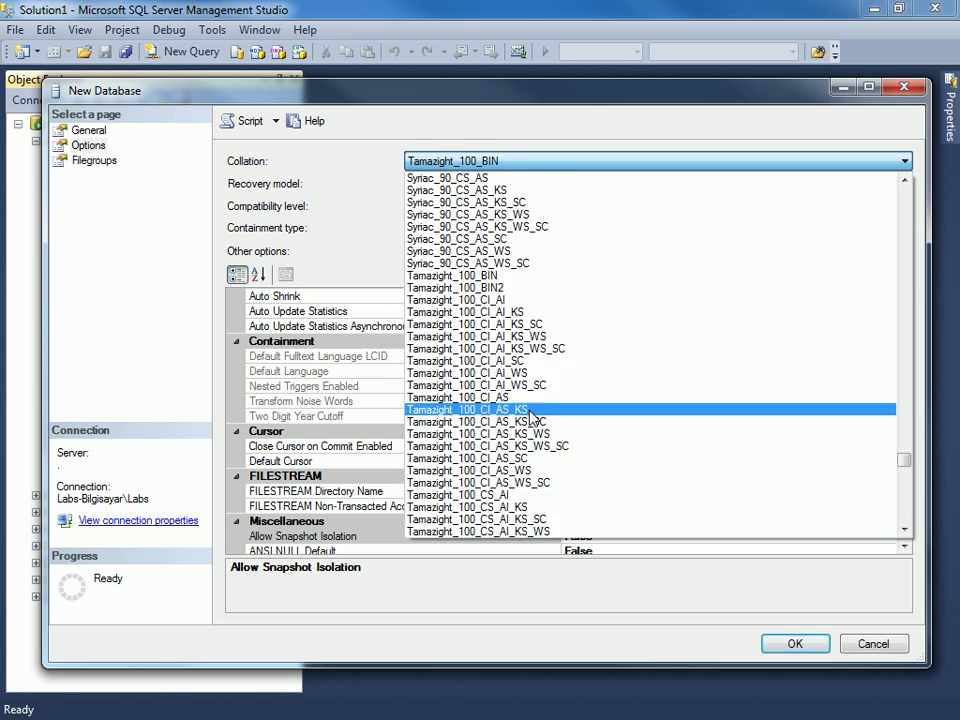
pyautogui.scroll(-15, 437, 357)
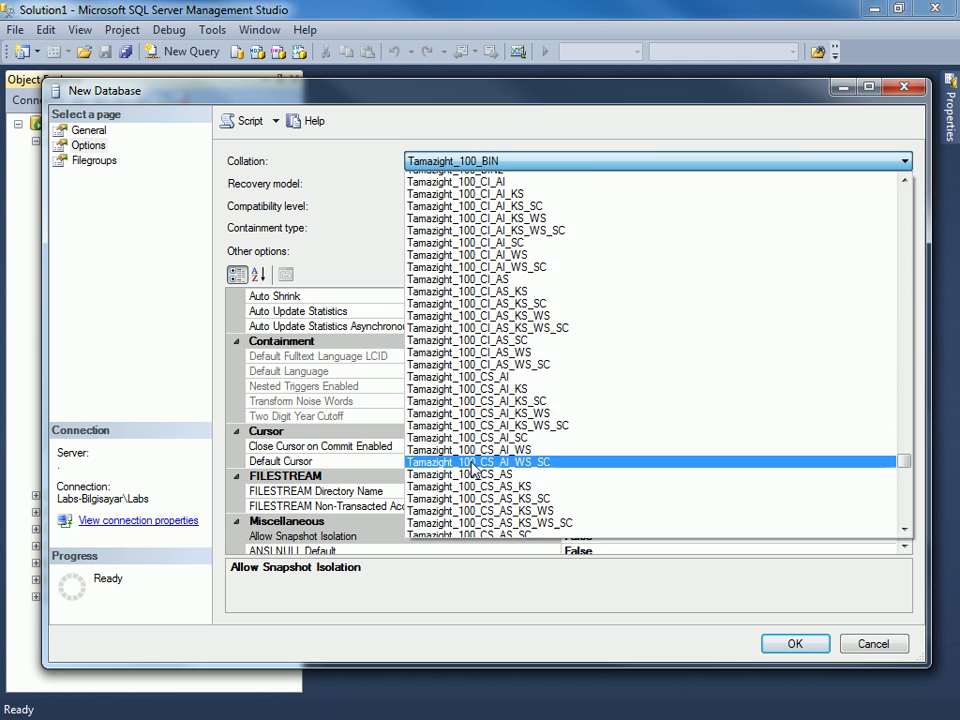
pyautogui.scroll(-16, 470, 437)
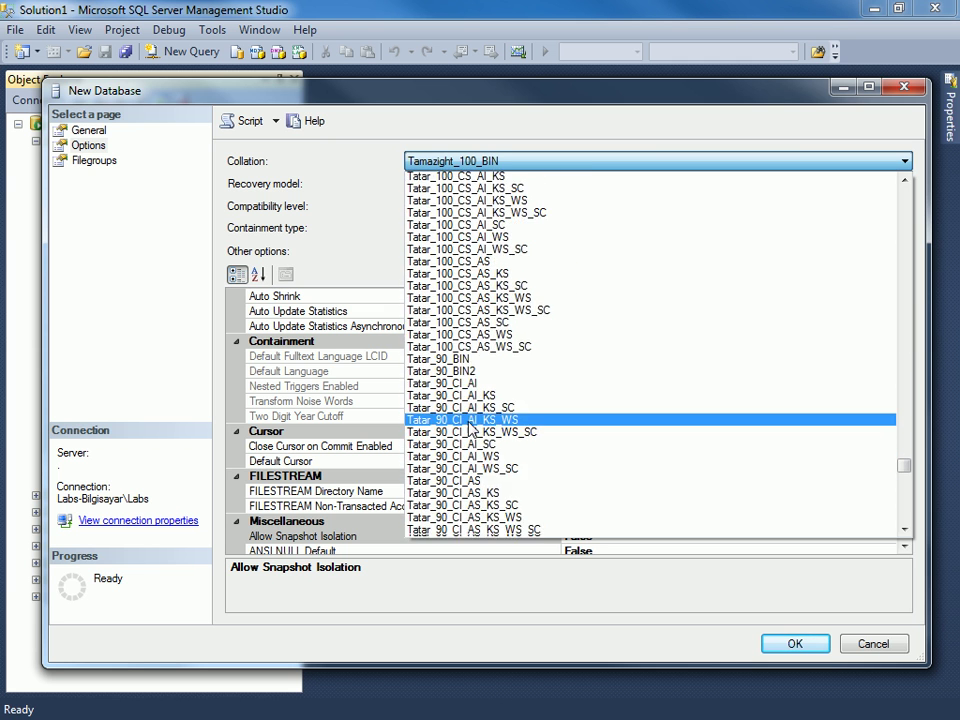
pyautogui.scroll(-13, 470, 428)
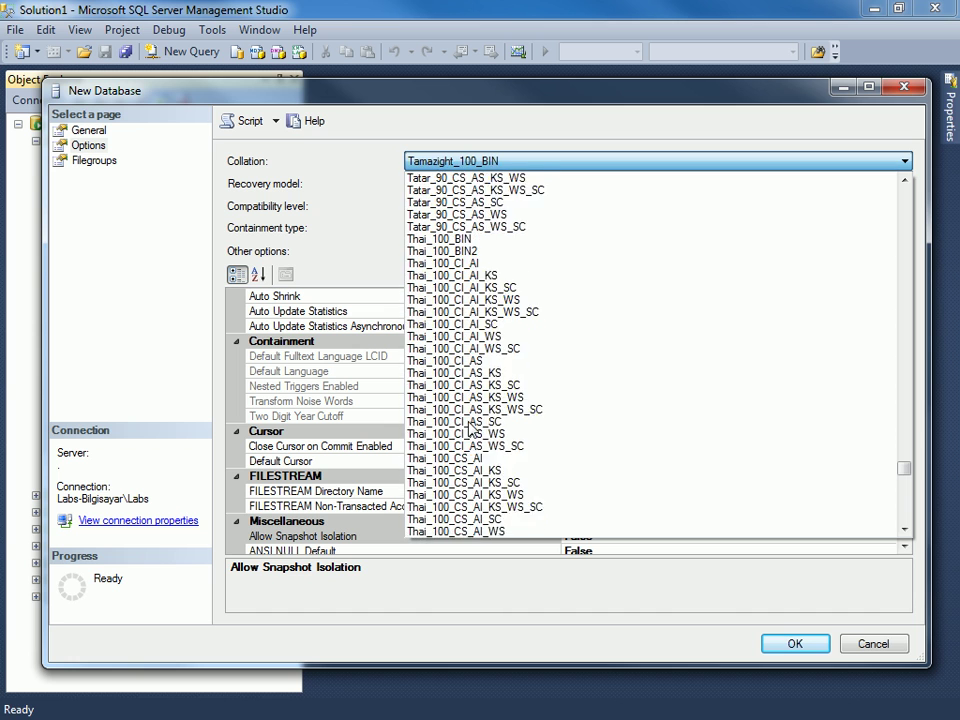
pyautogui.scroll(-13, 470, 428)
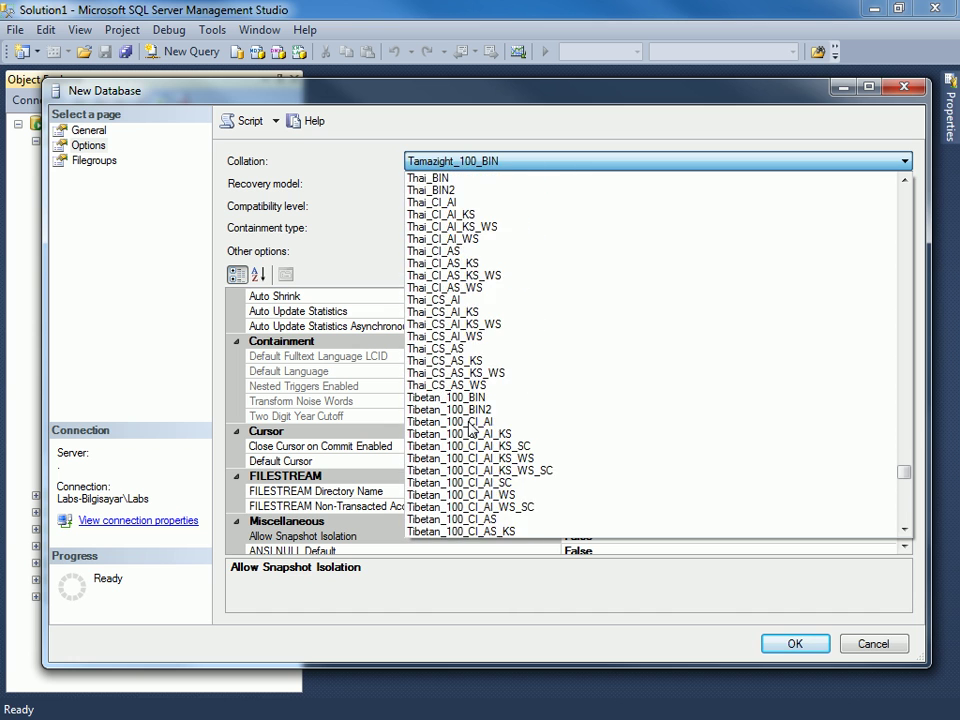
pyautogui.scroll(-11, 470, 428)
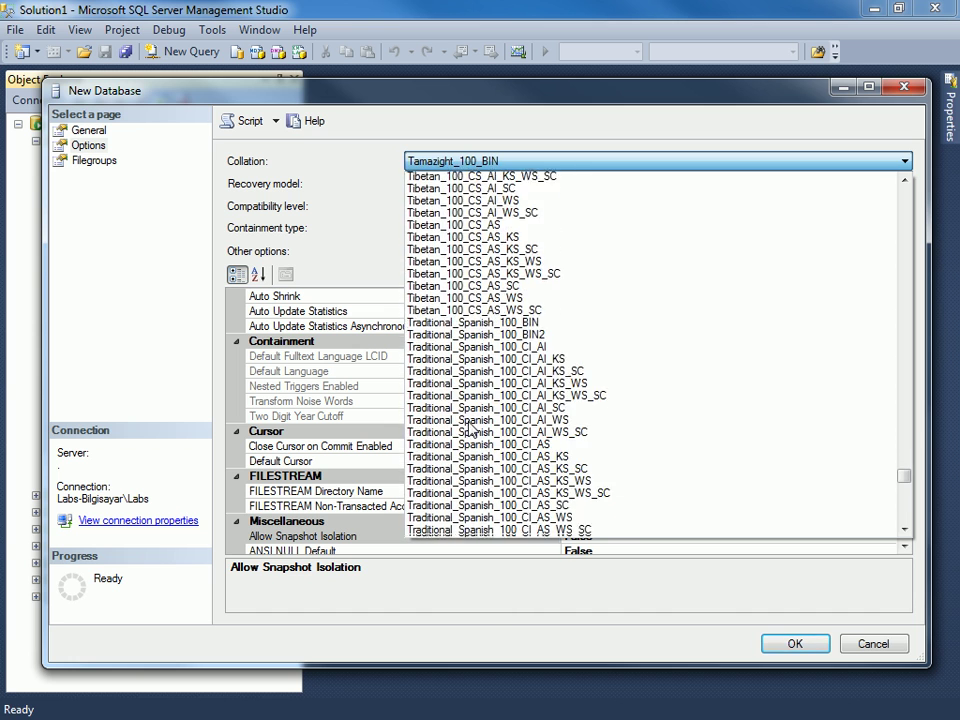
pyautogui.scroll(-14, 470, 428)
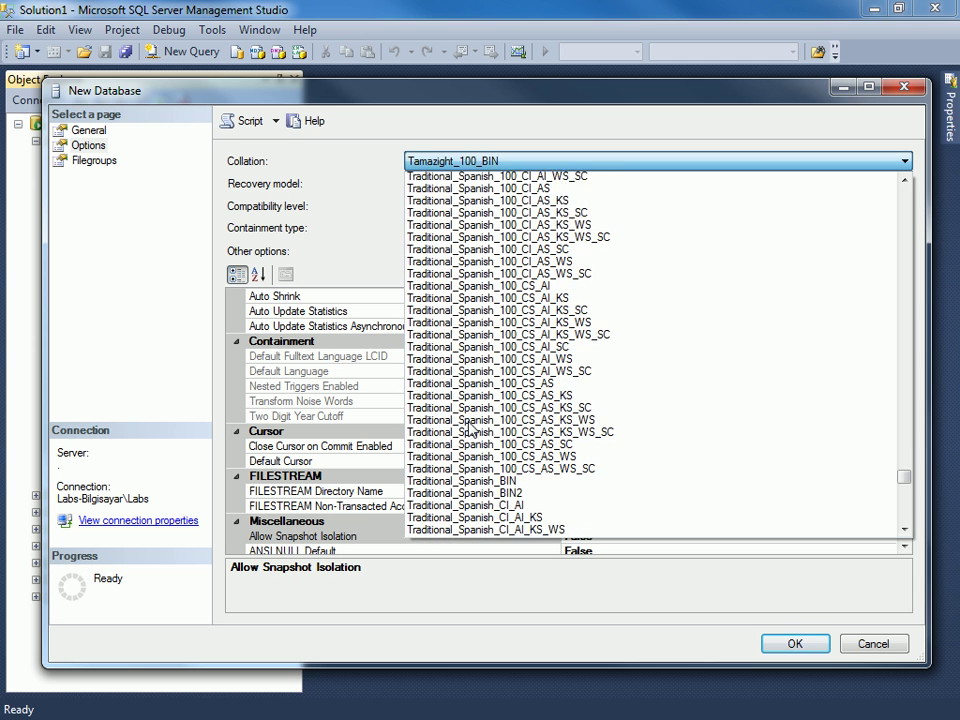
pyautogui.scroll(-2, 490, 443)
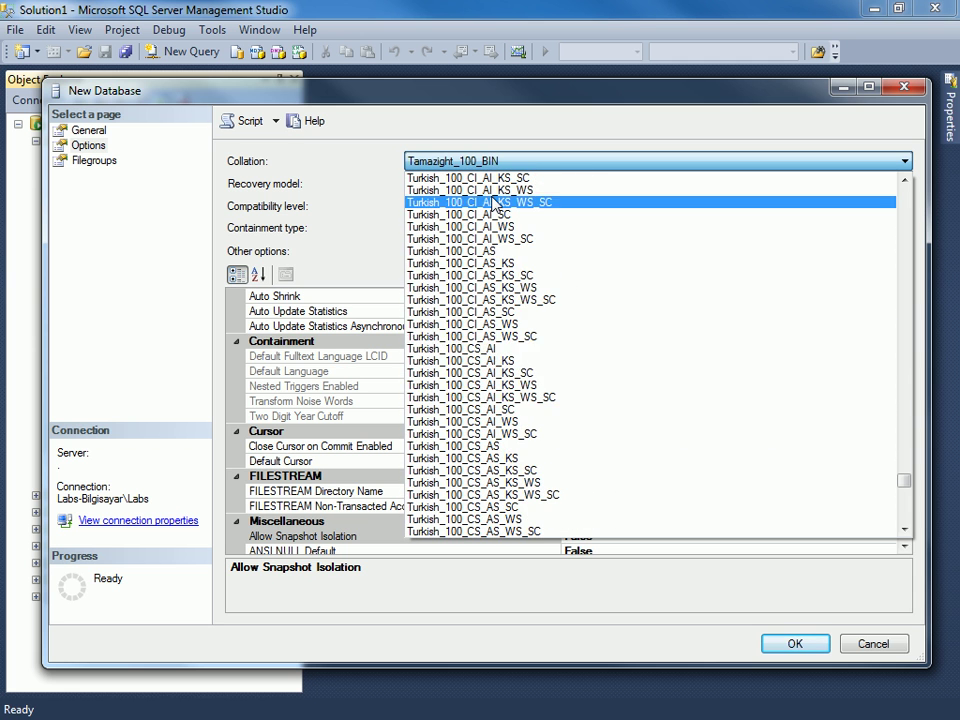
pyautogui.scroll(1, 475, 430)
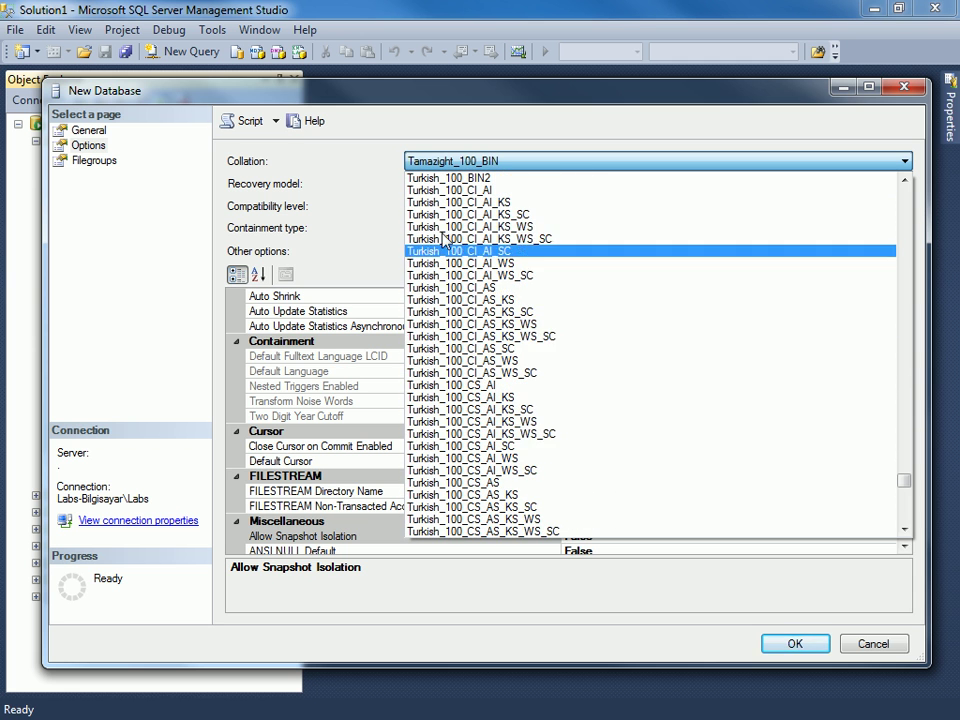
pyautogui.click(328, 218)
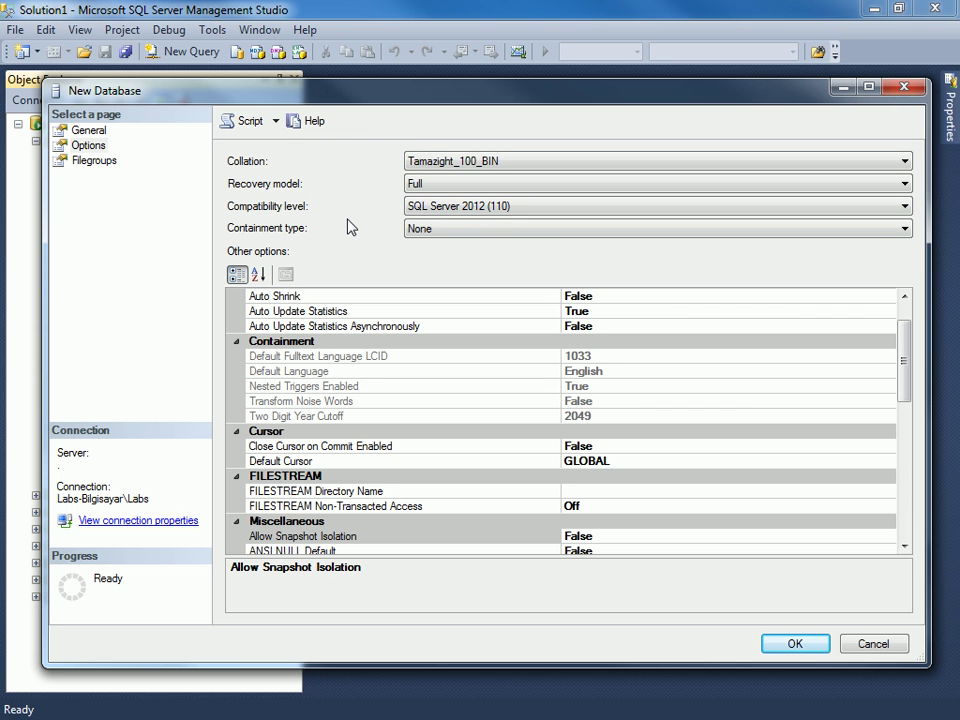
pyautogui.click(455, 184)
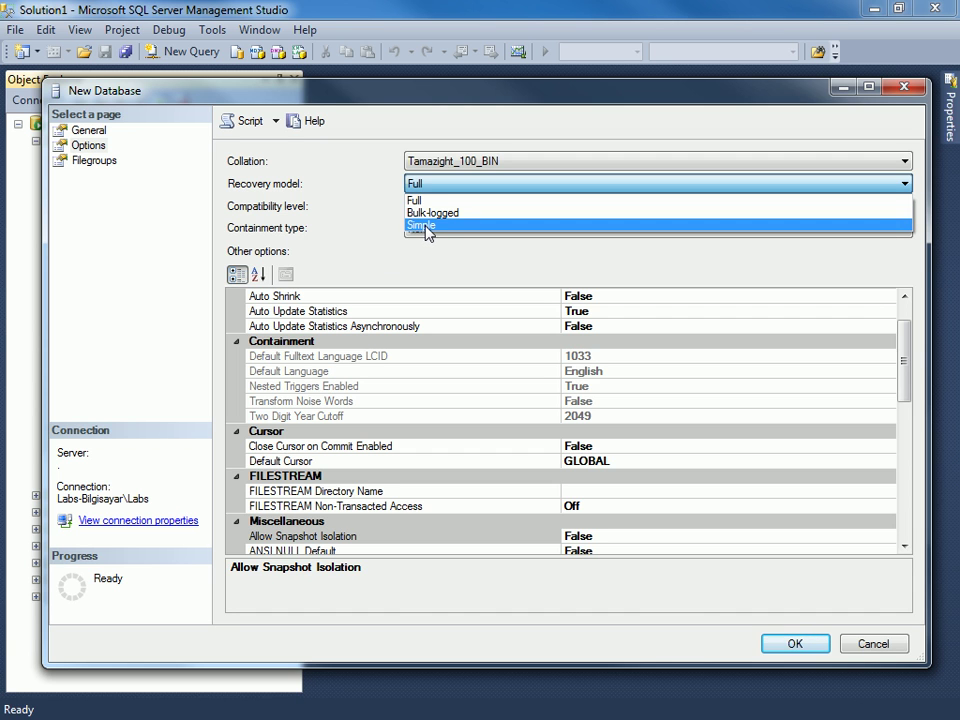
pyautogui.click(428, 200)
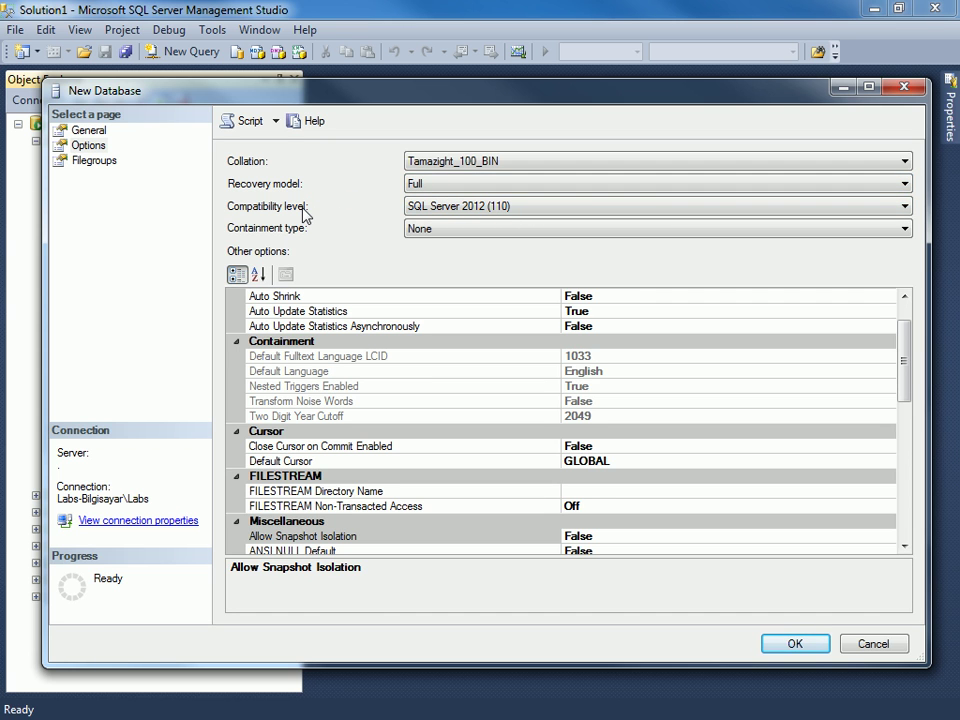
pyautogui.click(533, 215)
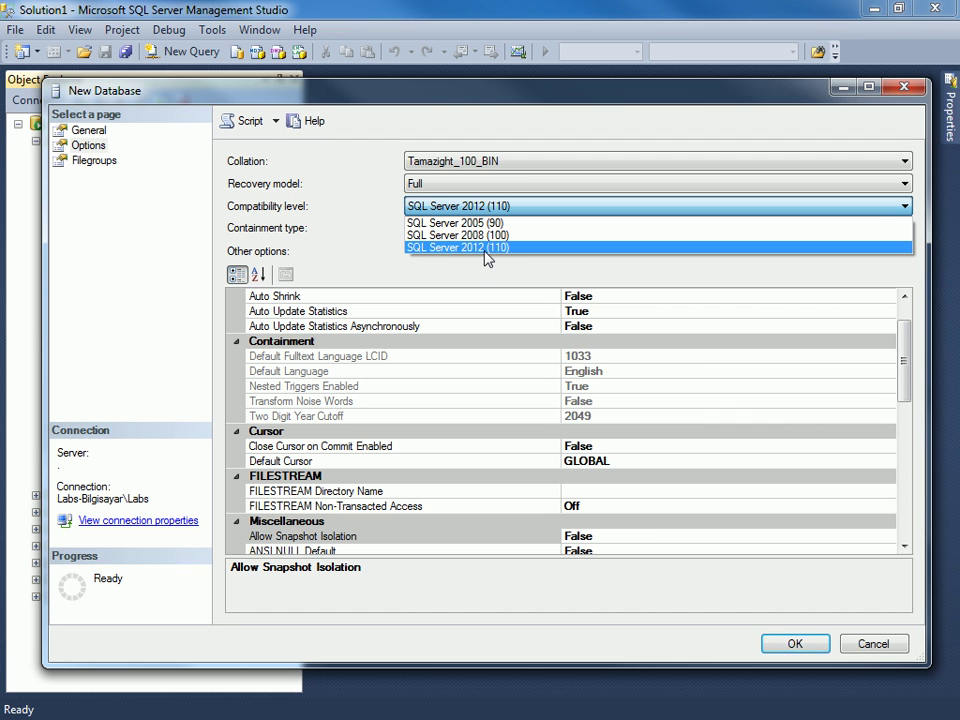
pyautogui.click(285, 209)
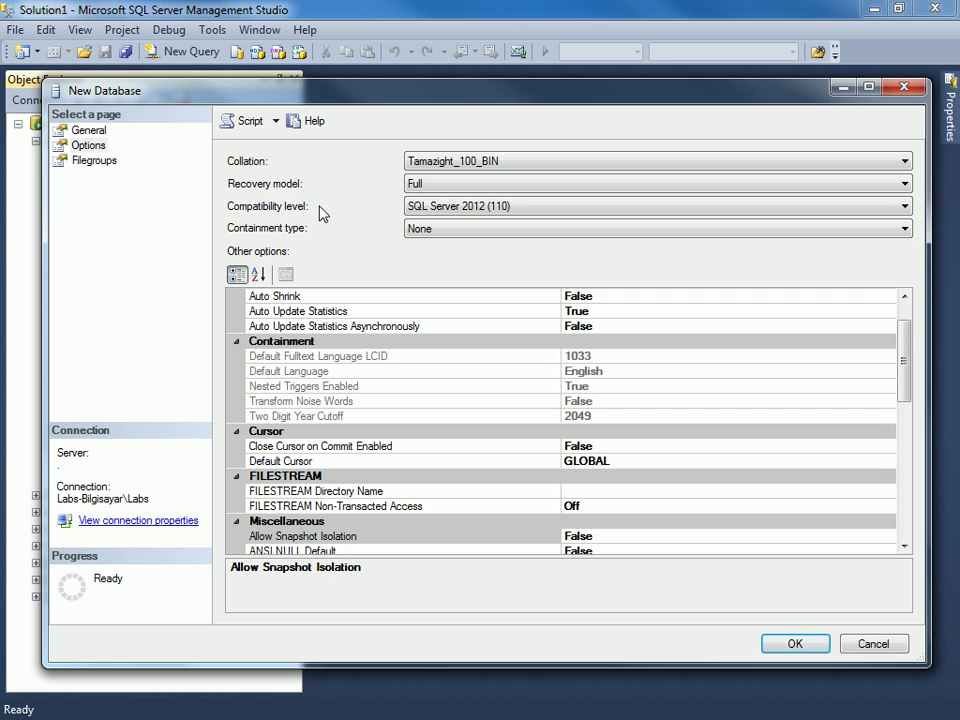
pyautogui.click(500, 208)
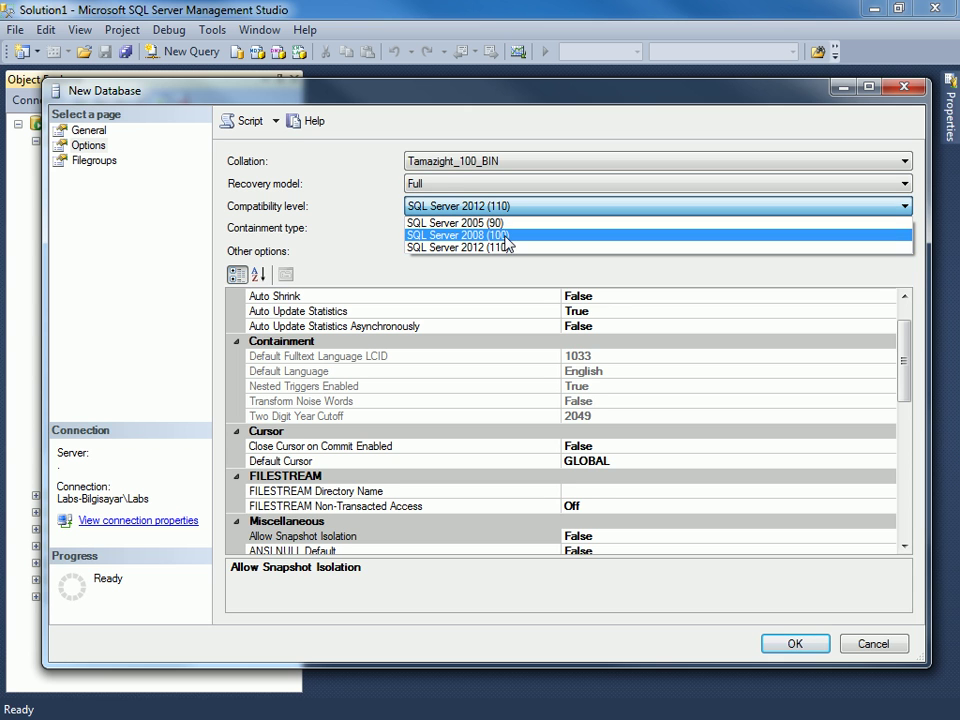
pyautogui.click(336, 229)
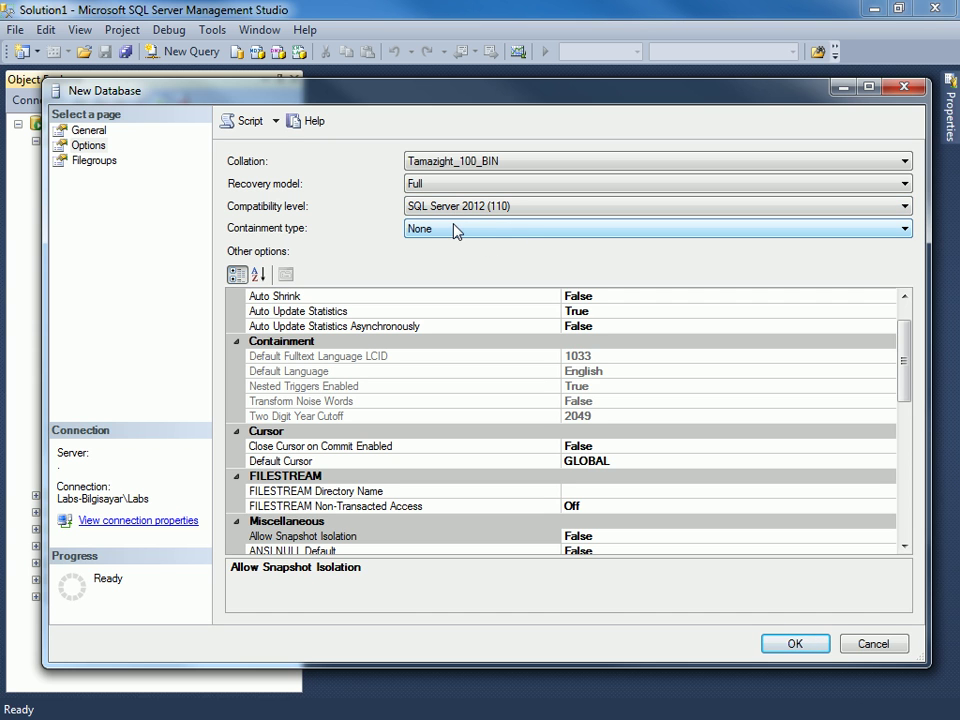
pyautogui.click(456, 214)
pyautogui.click(326, 220)
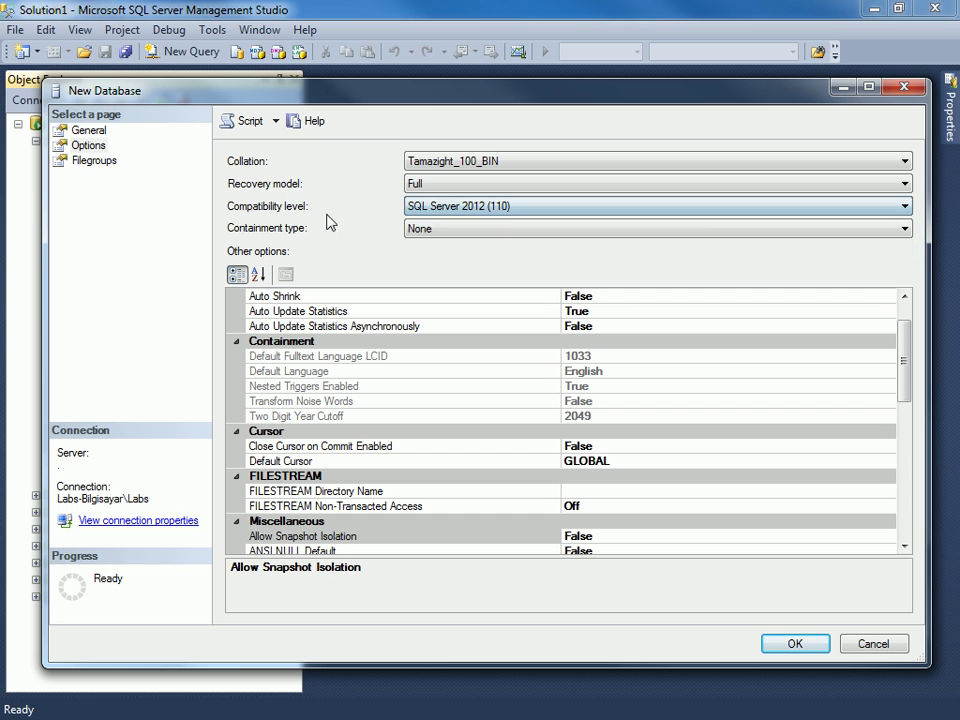
pyautogui.click(469, 236)
pyautogui.click(375, 229)
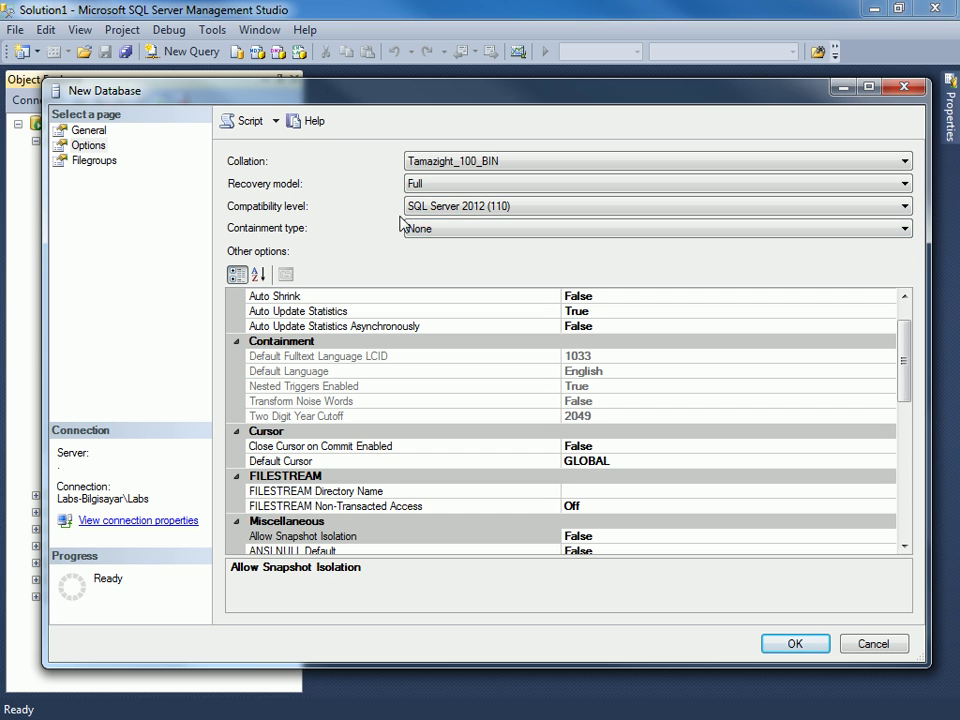
pyautogui.click(488, 208)
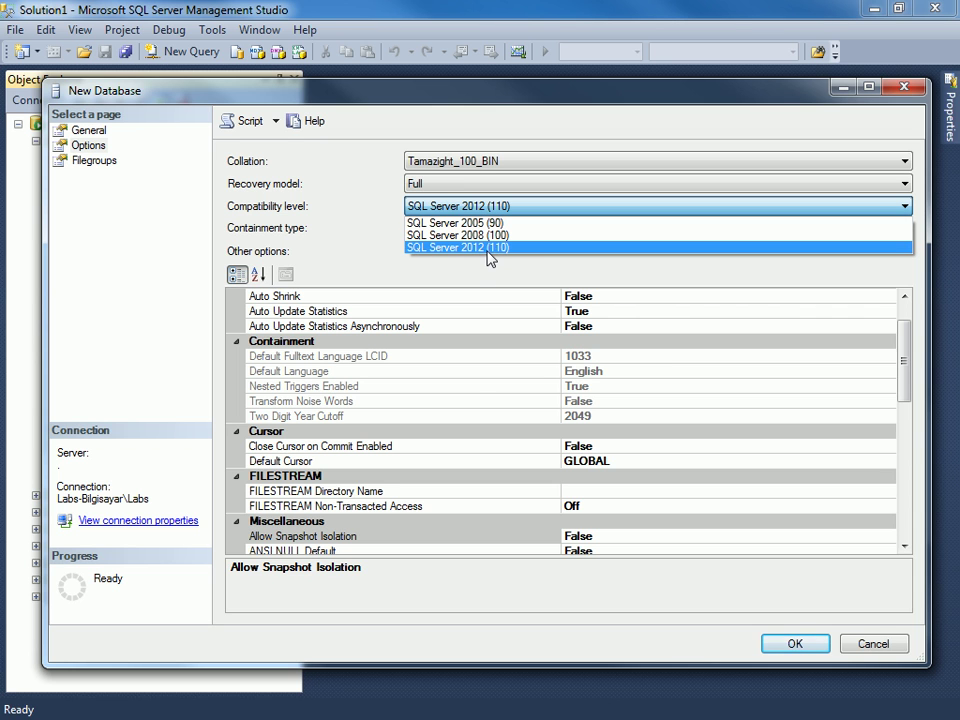
pyautogui.click(363, 212)
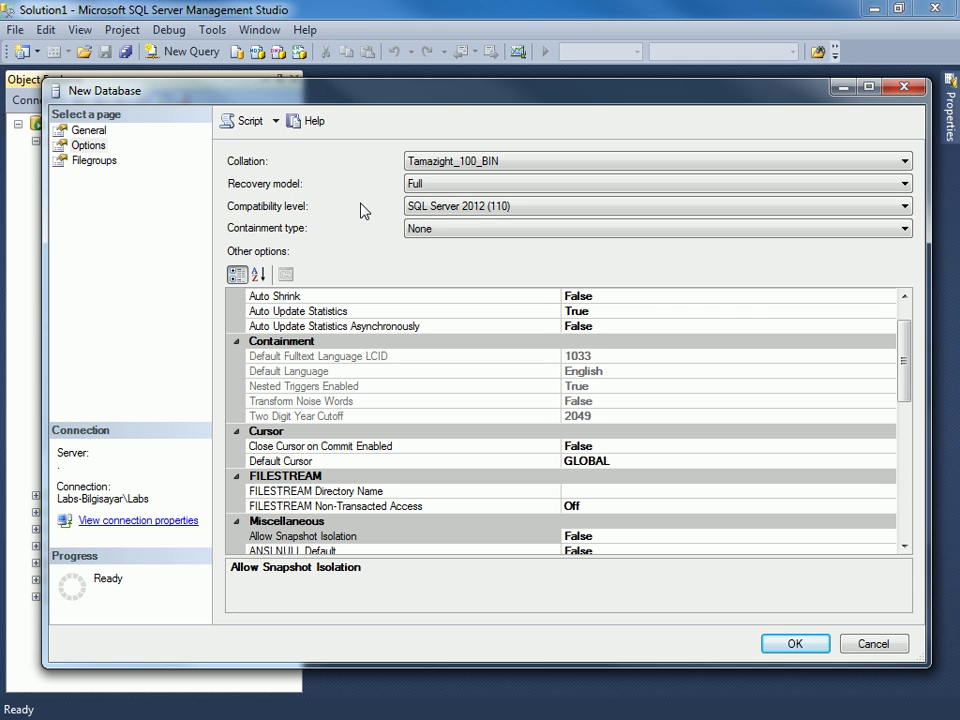
pyautogui.click(441, 232)
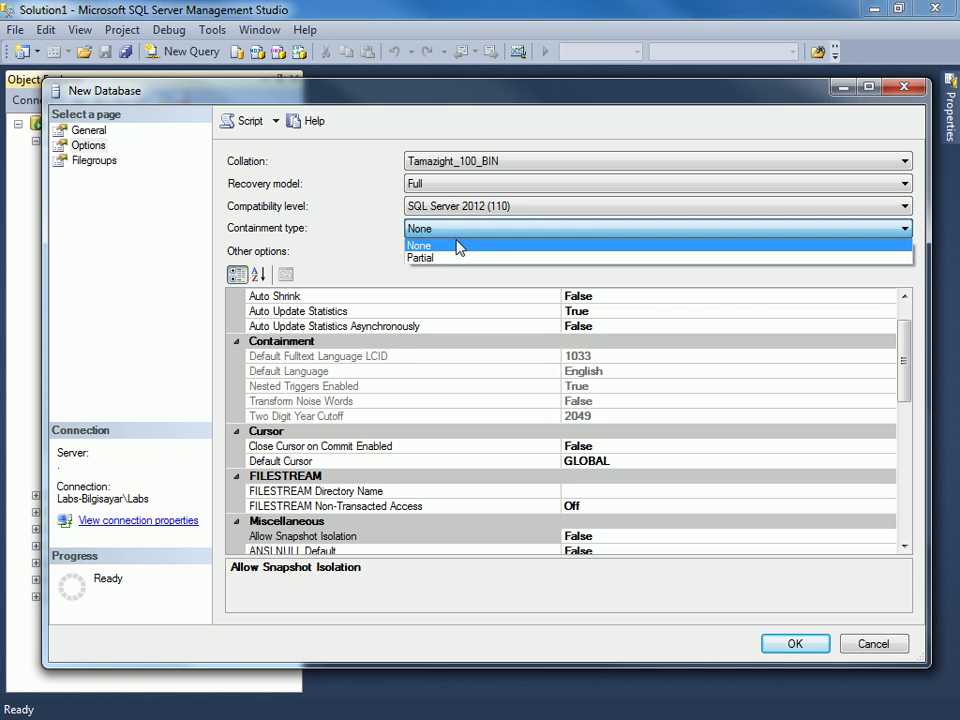
pyautogui.click(325, 227)
# Switch the containment type to Partial and go to the Filegroups page.
pyautogui.press('Down')
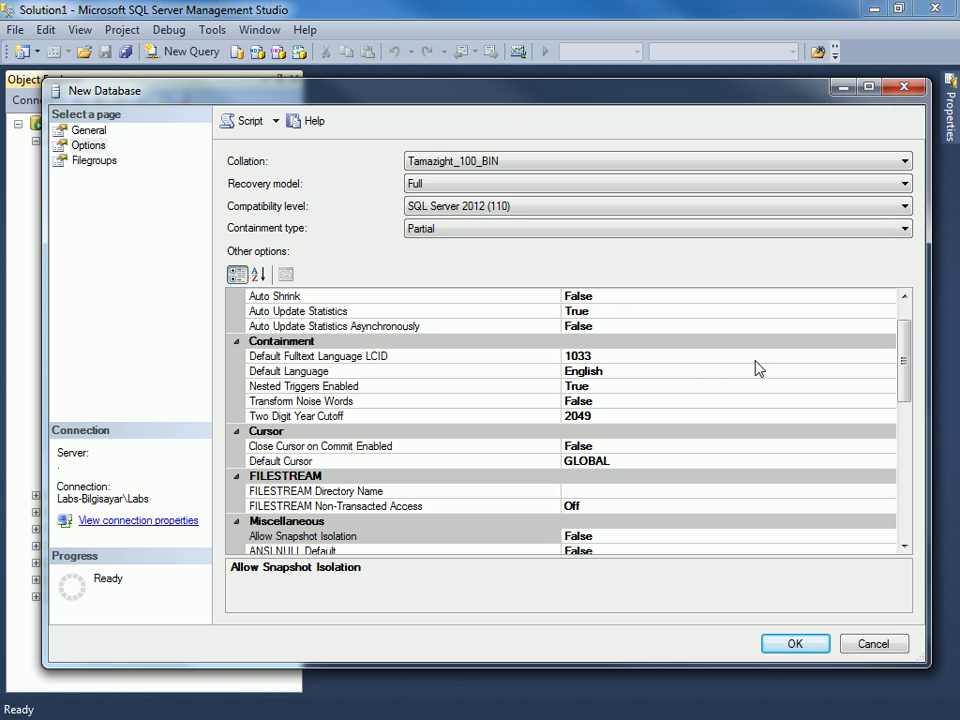
pyautogui.moveTo(908, 365); pyautogui.dragTo(900, 500)
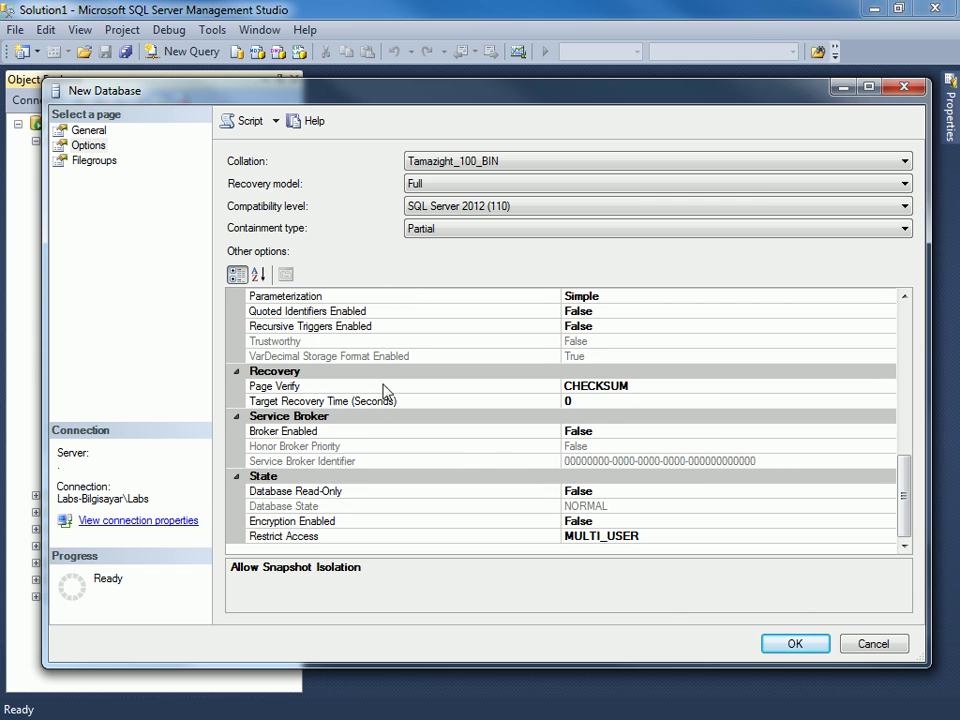
pyautogui.click(92, 162)
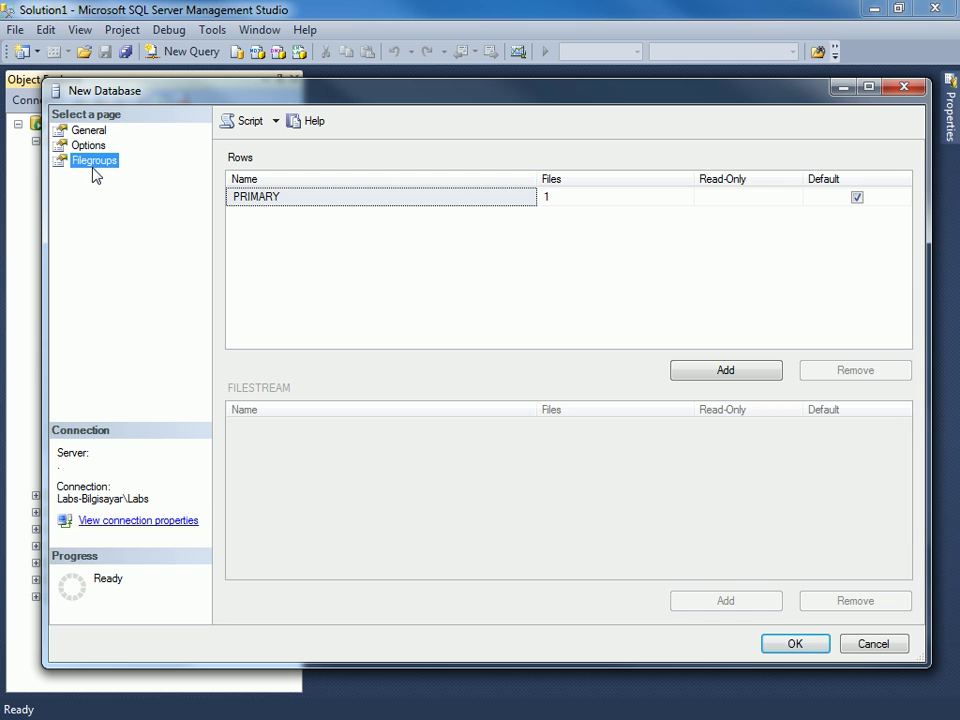
# Attempt to create YusufcukDB and dismiss the resulting error 12824 about contained database authentication.
pyautogui.click(797, 644)
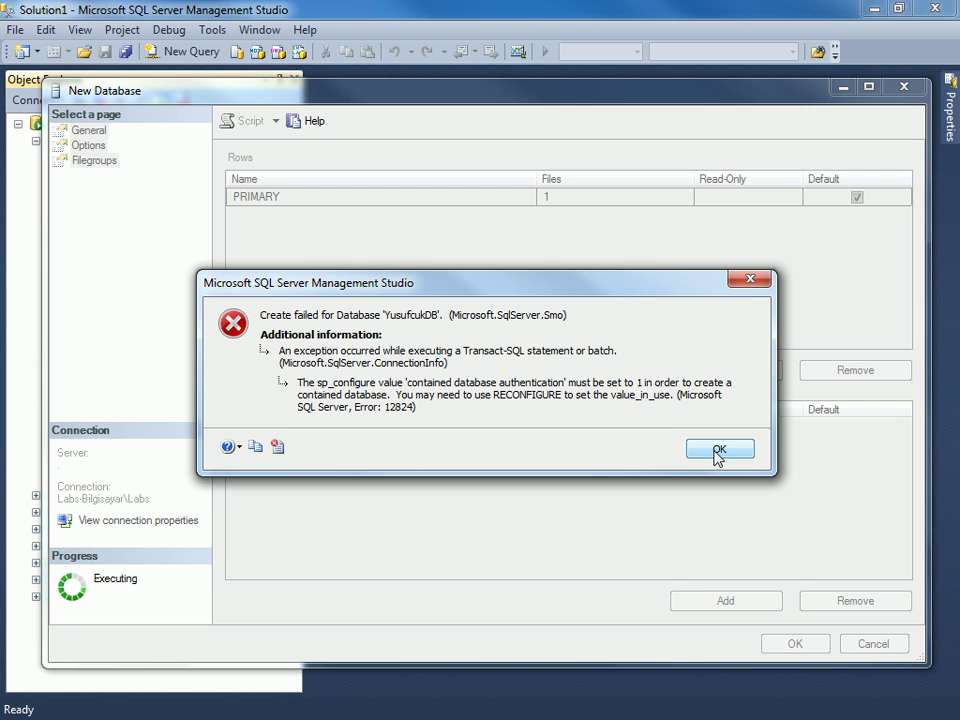
pyautogui.click(716, 452)
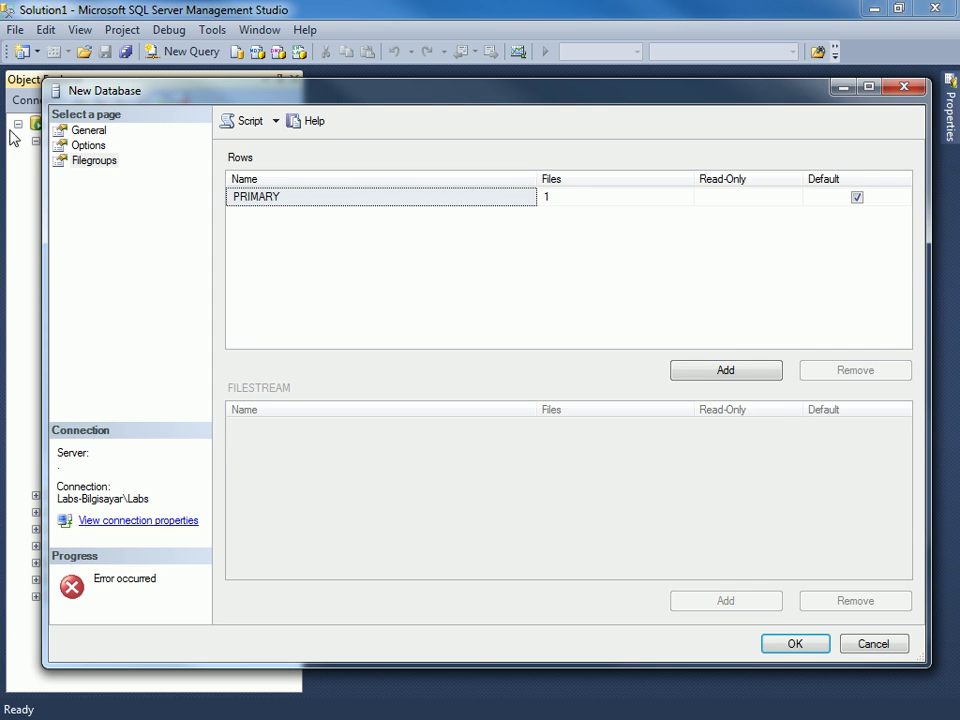
# Reset the collation to <default>, retry and dismiss the create error, then set containment to None.
pyautogui.click(87, 150)
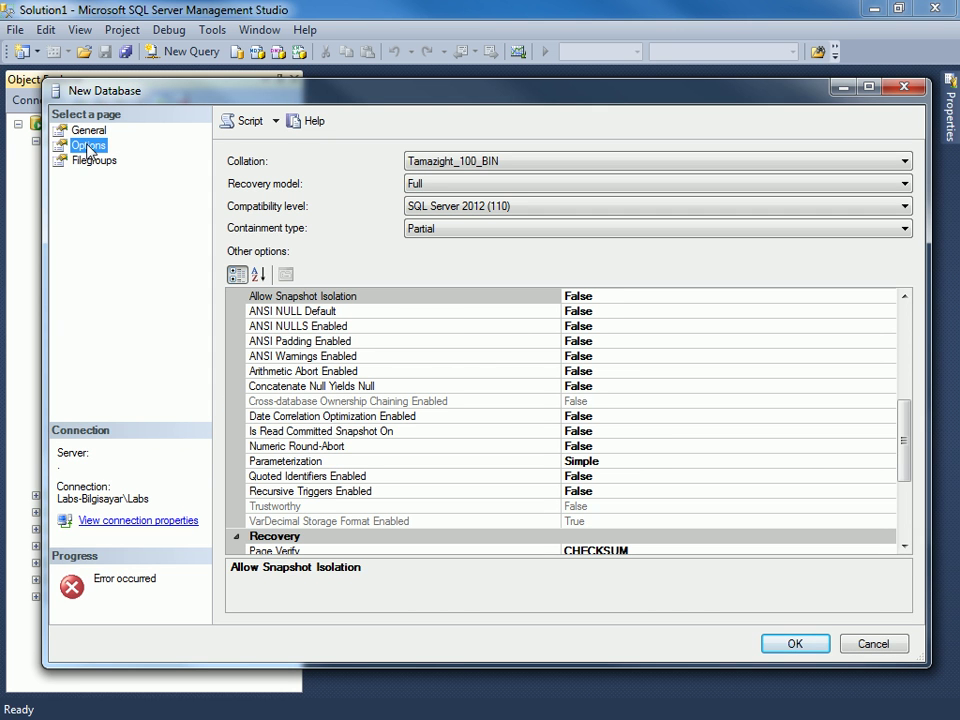
pyautogui.click(484, 162)
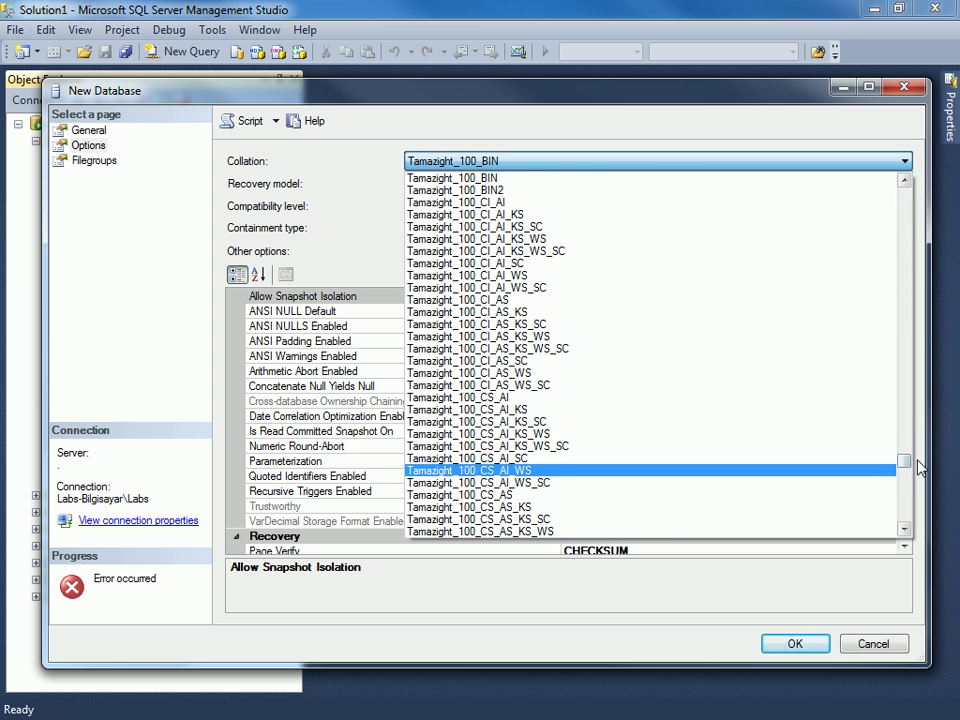
pyautogui.moveTo(904, 461); pyautogui.dragTo(851, 154)
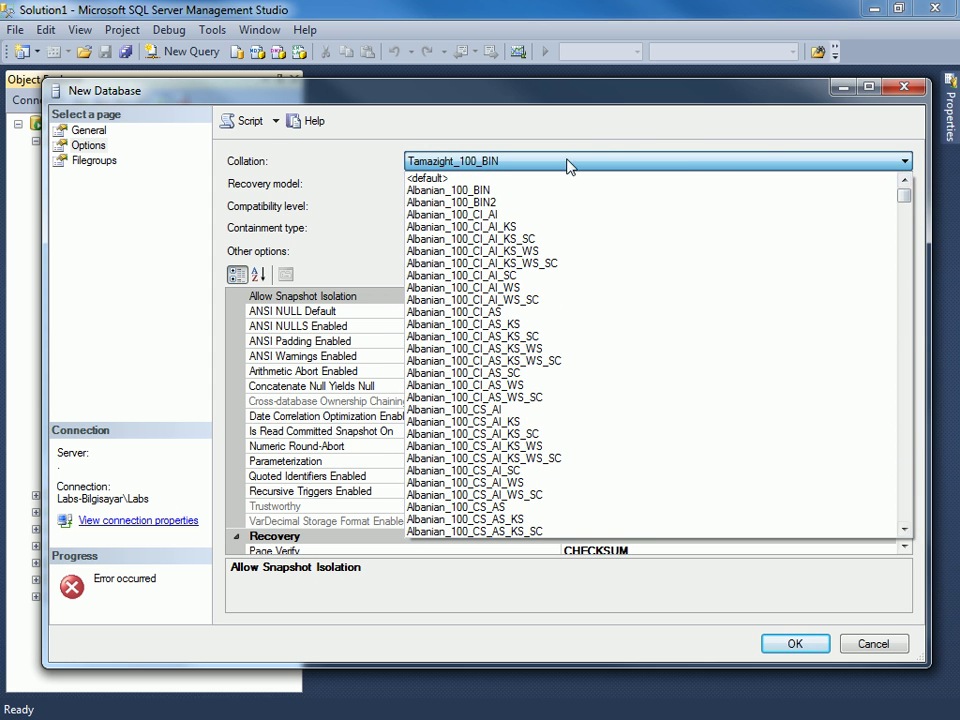
pyautogui.click(558, 180)
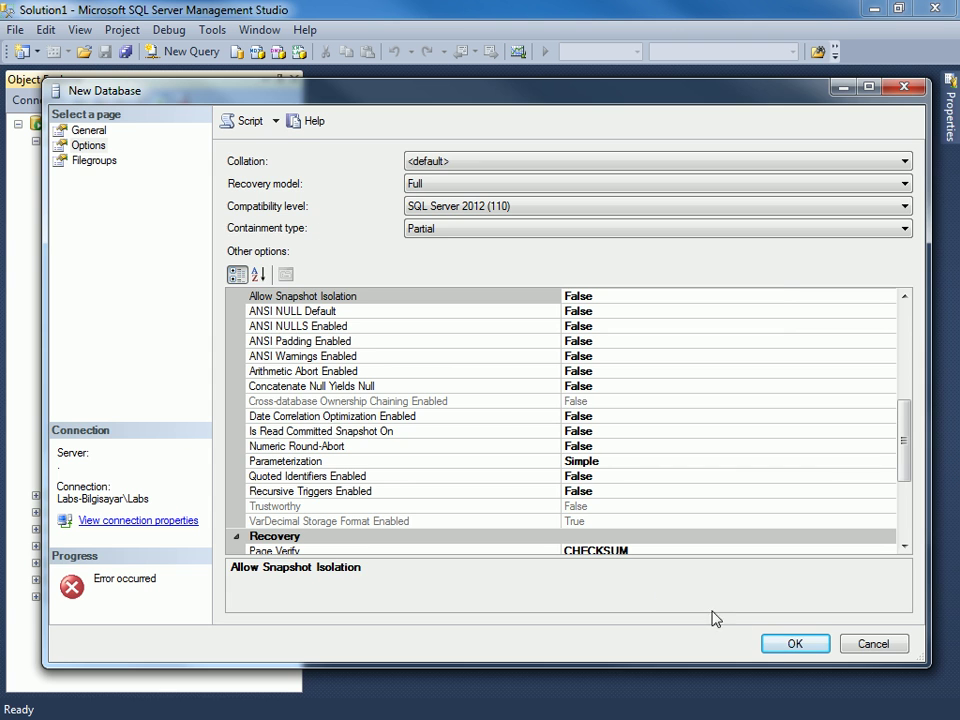
pyautogui.click(792, 643)
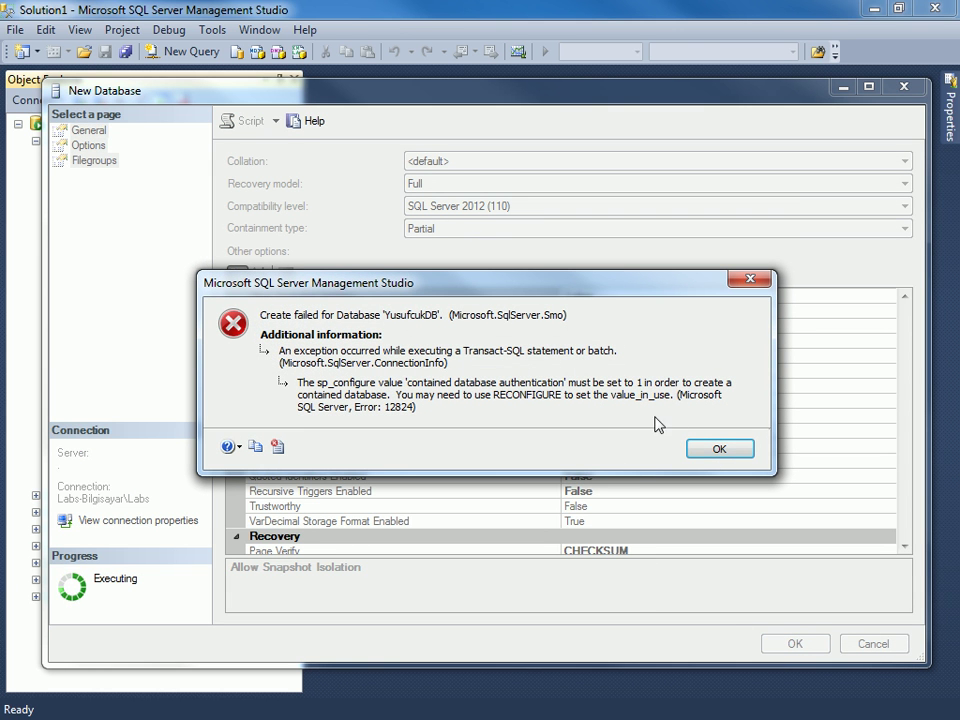
pyautogui.click(716, 450)
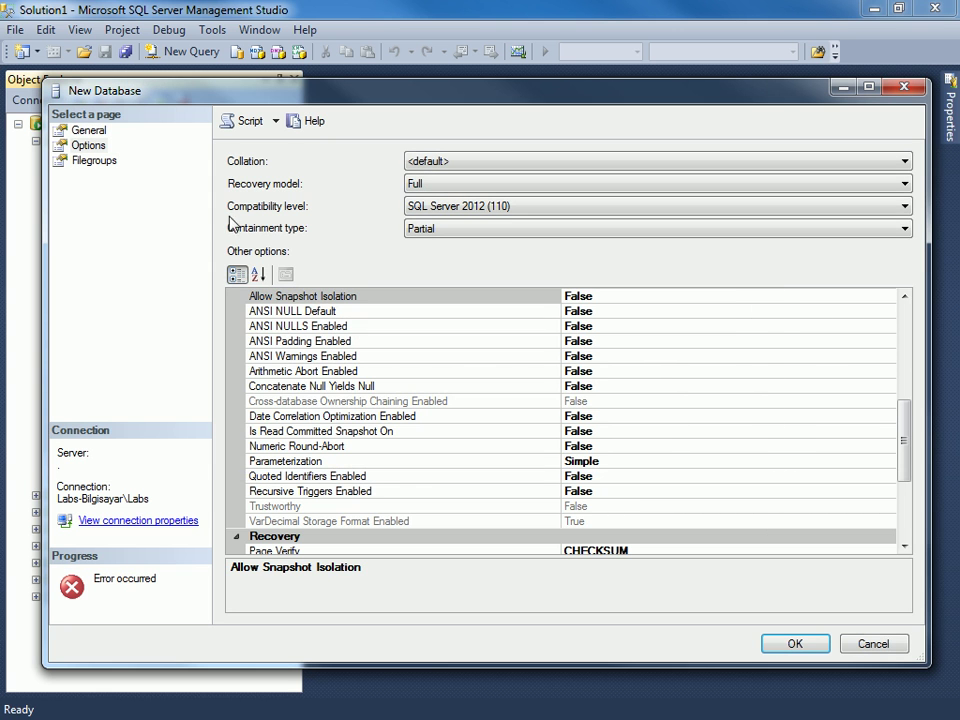
pyautogui.click(420, 232)
pyautogui.click(427, 246)
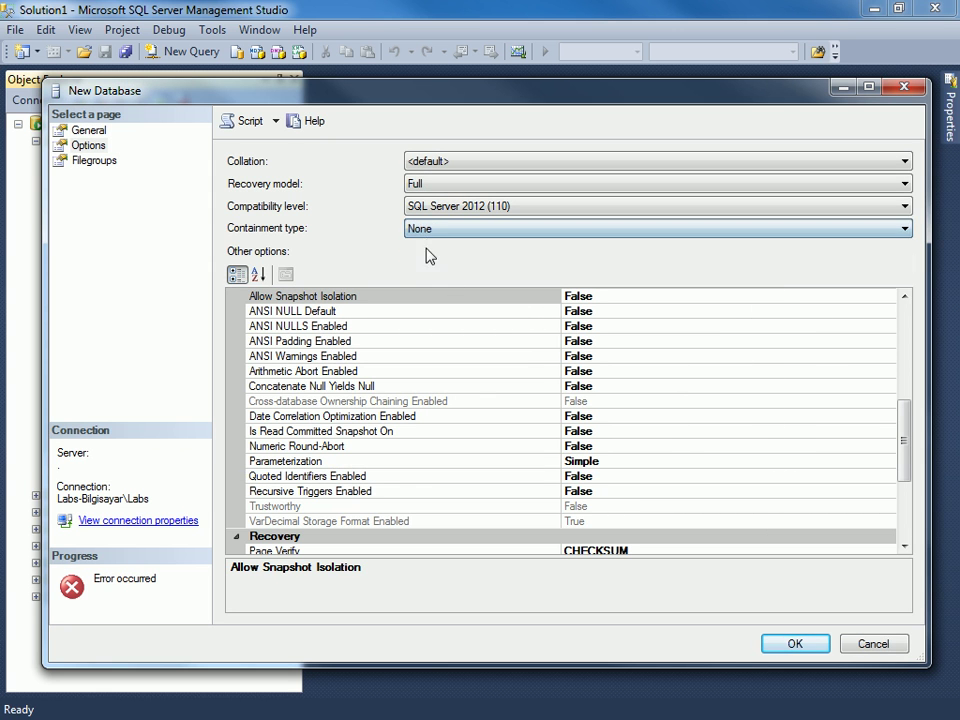
# Create YusufcukDB with the revised settings and narrow the Object Explorer pane to view it.
pyautogui.click(794, 644)
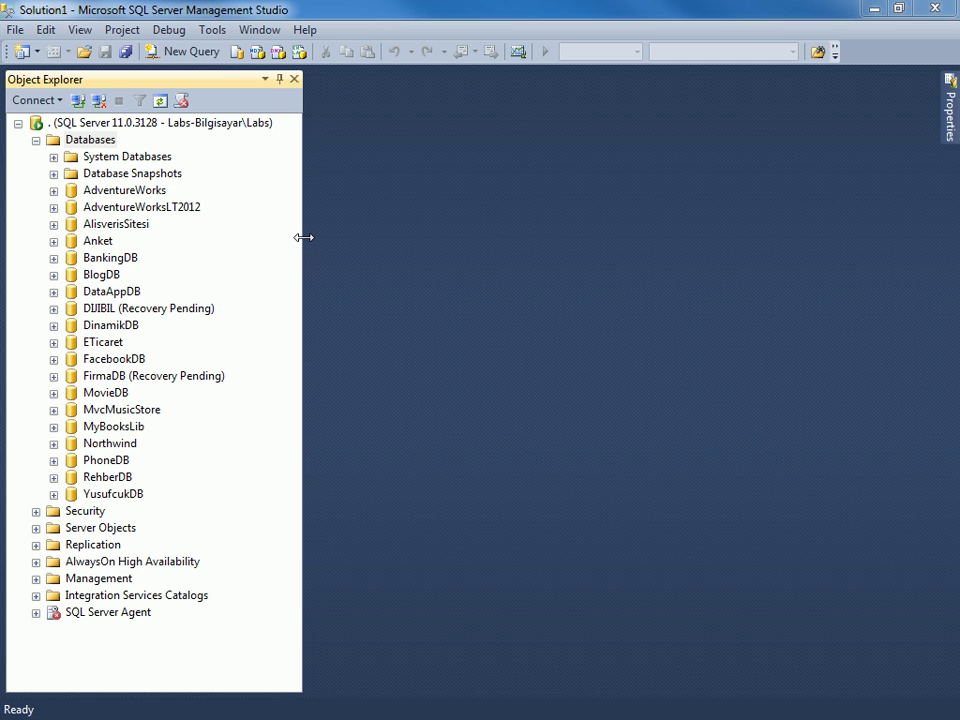
pyautogui.moveTo(303, 237); pyautogui.dragTo(292, 236)
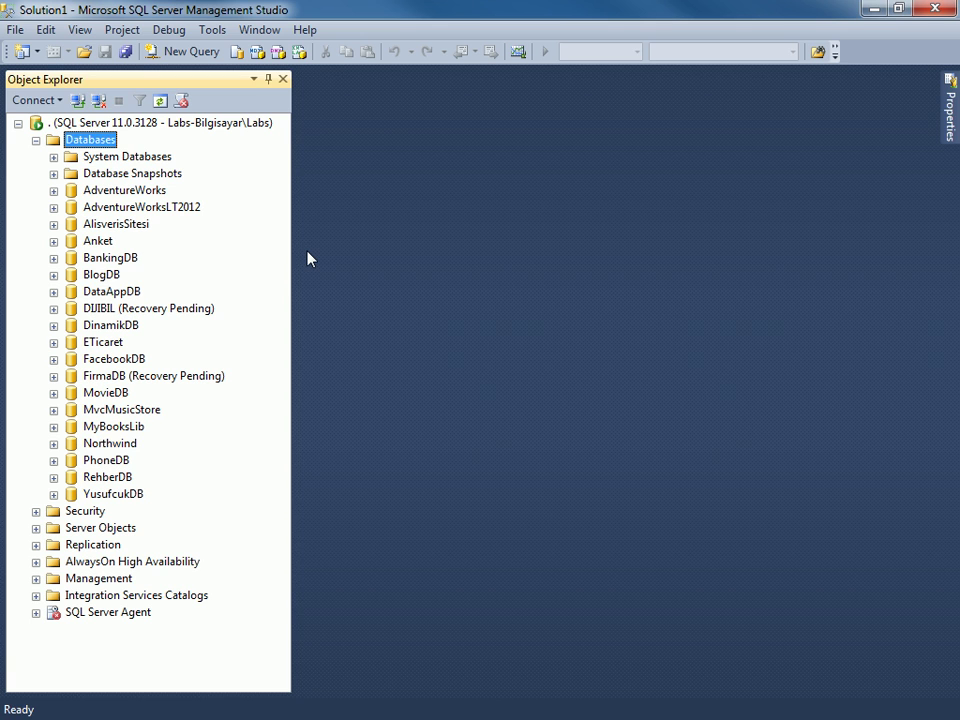
pyautogui.moveTo(291, 251)
pyautogui.mouseDown()
pyautogui.moveTo(301, 249)
pyautogui.moveTo(292, 249)
pyautogui.mouseUp()
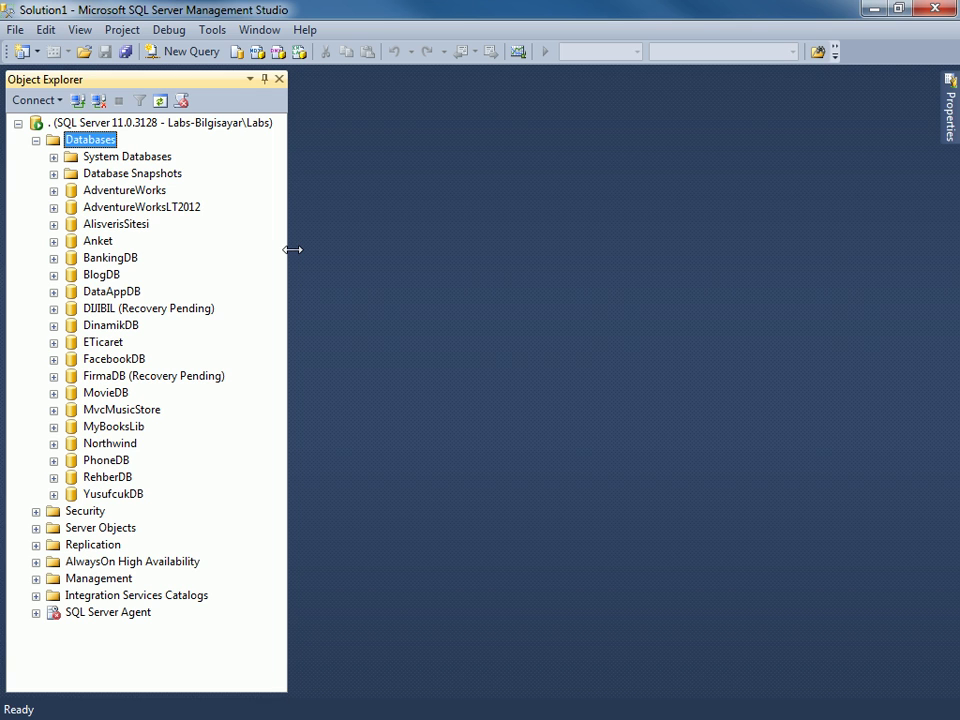
pyautogui.moveTo(293, 249); pyautogui.dragTo(293, 249)
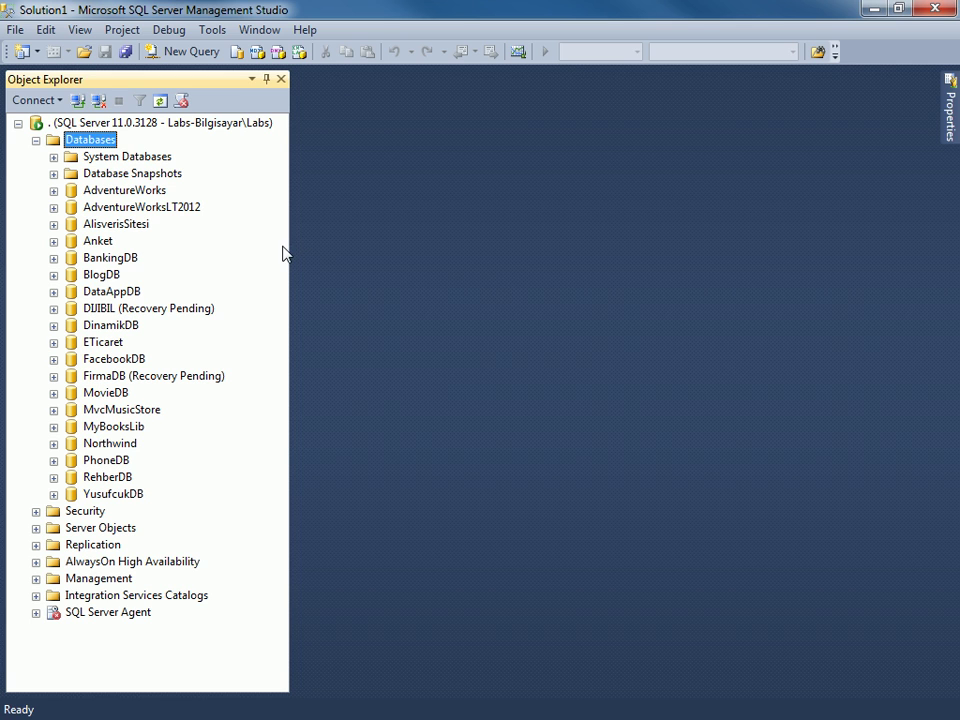
pyautogui.moveTo(290, 246); pyautogui.dragTo(290, 246)
# Expand YusufcukDB and install diagram support from its Database Diagrams folder.
pyautogui.click(54, 494)
pyautogui.click(72, 444)
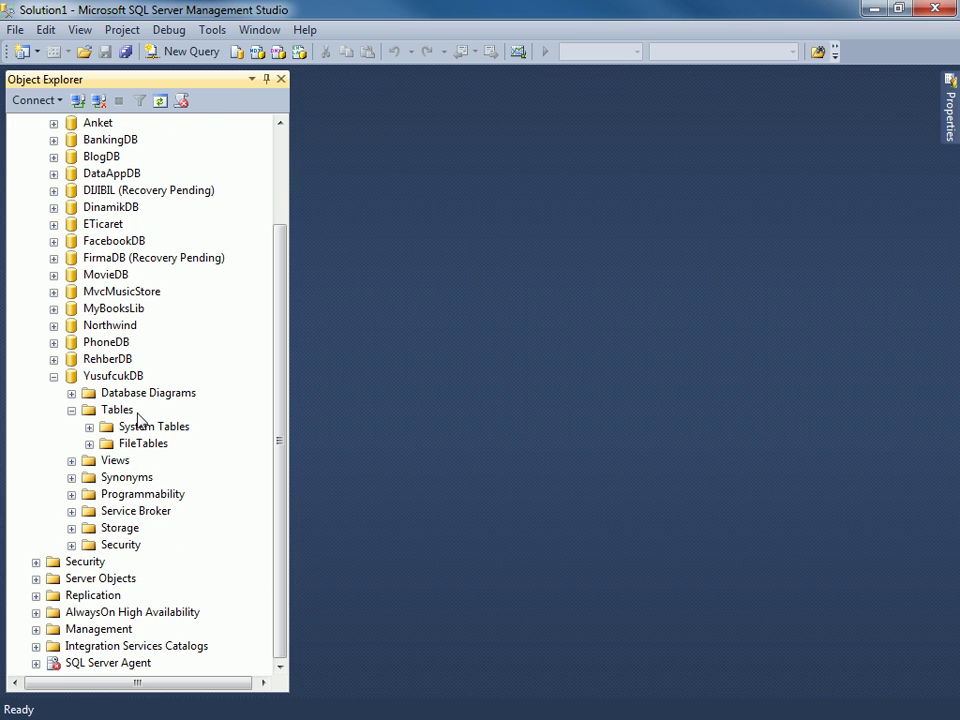
pyautogui.rightClick(141, 396)
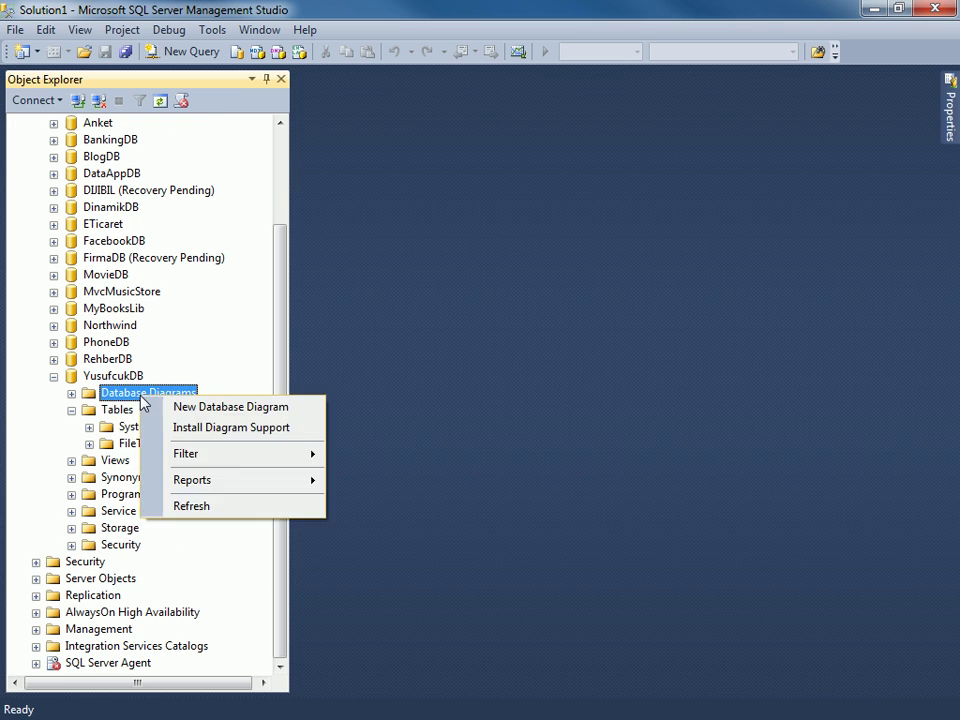
pyautogui.click(238, 437)
pyautogui.click(630, 397)
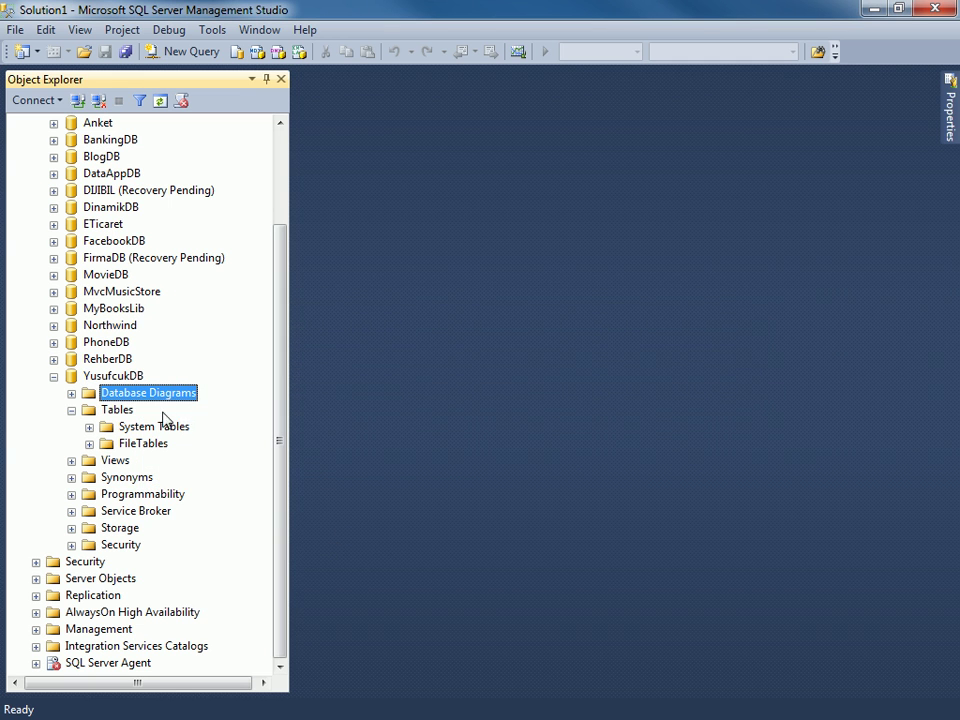
# Start a new database diagram without adding any existing tables.
pyautogui.rightClick(118, 392)
pyautogui.click(152, 403)
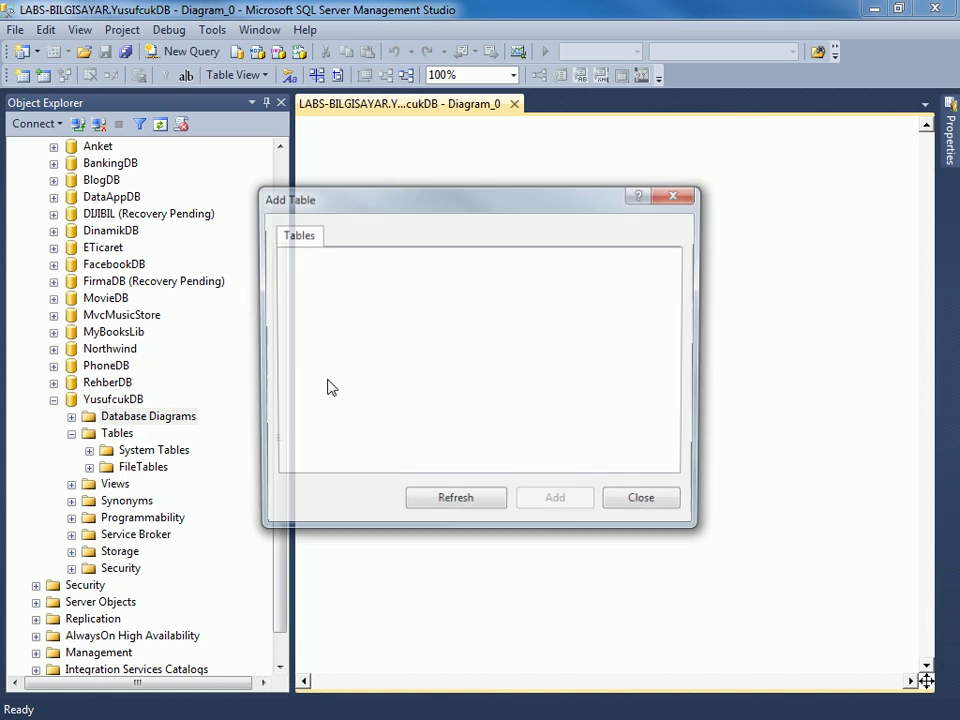
pyautogui.click(646, 503)
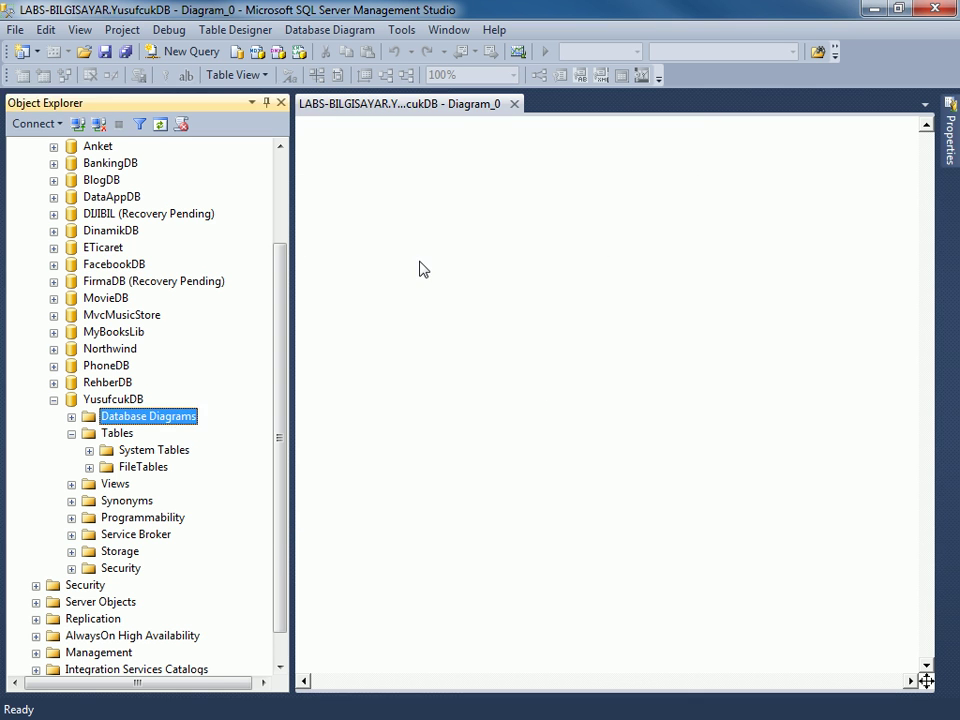
# Create a new table on the diagram canvas named 'Kullanicilar'.
pyautogui.rightClick(435, 263)
pyautogui.click(477, 280)
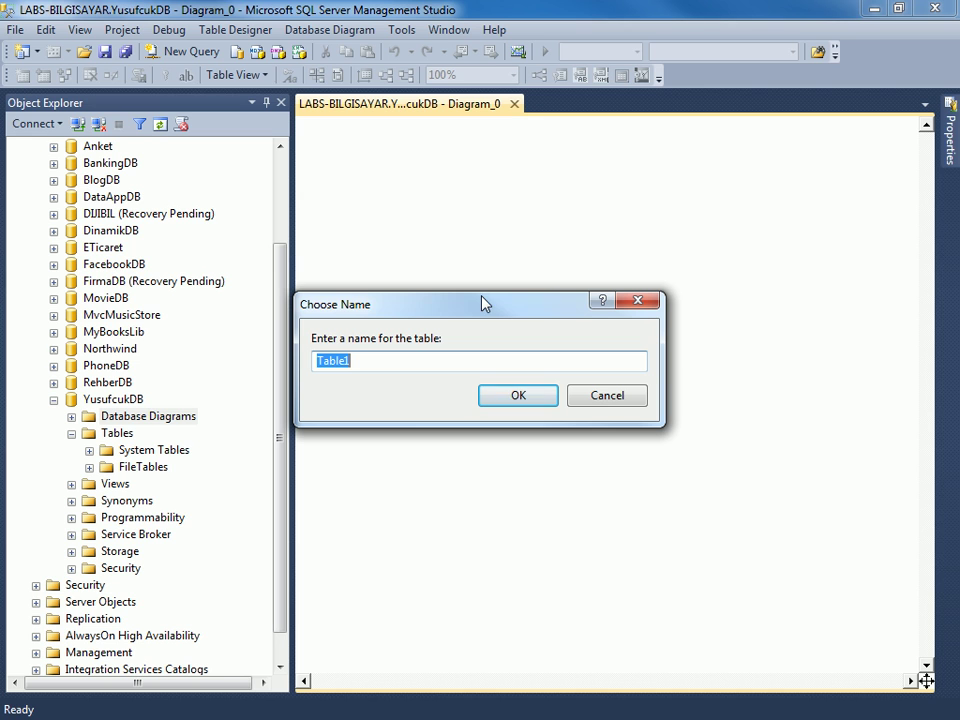
pyautogui.write('Kullanicilar')
pyautogui.press('Return')
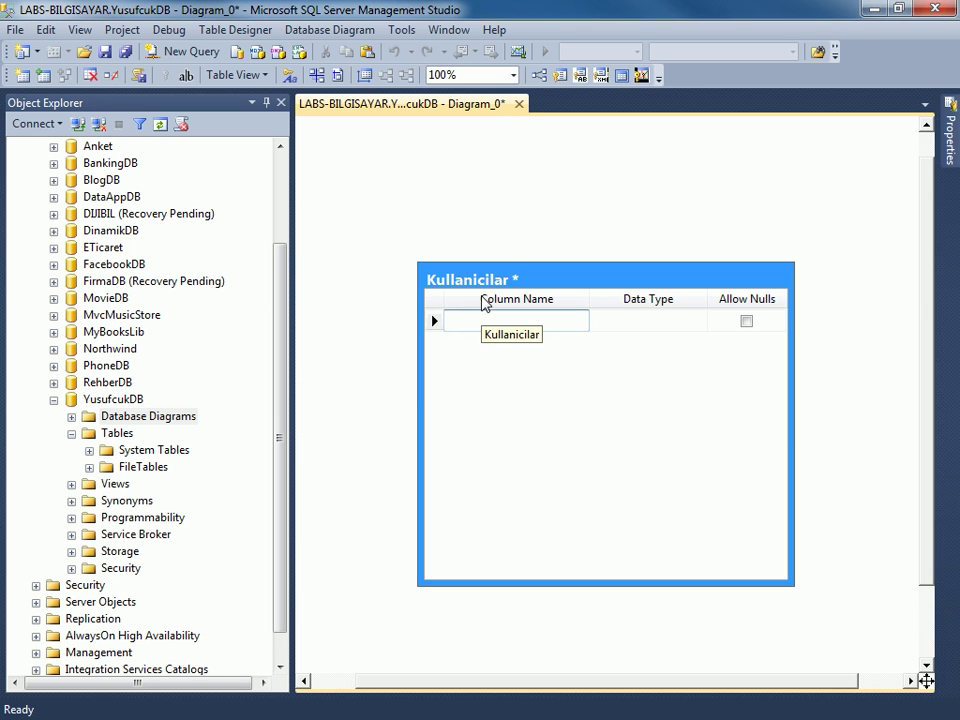
# Move Kullanicilar to the top-left, then add a non-null KullaniciID int column and an Ad varchar(50) column.
pyautogui.moveTo(504, 285); pyautogui.dragTo(413, 170)
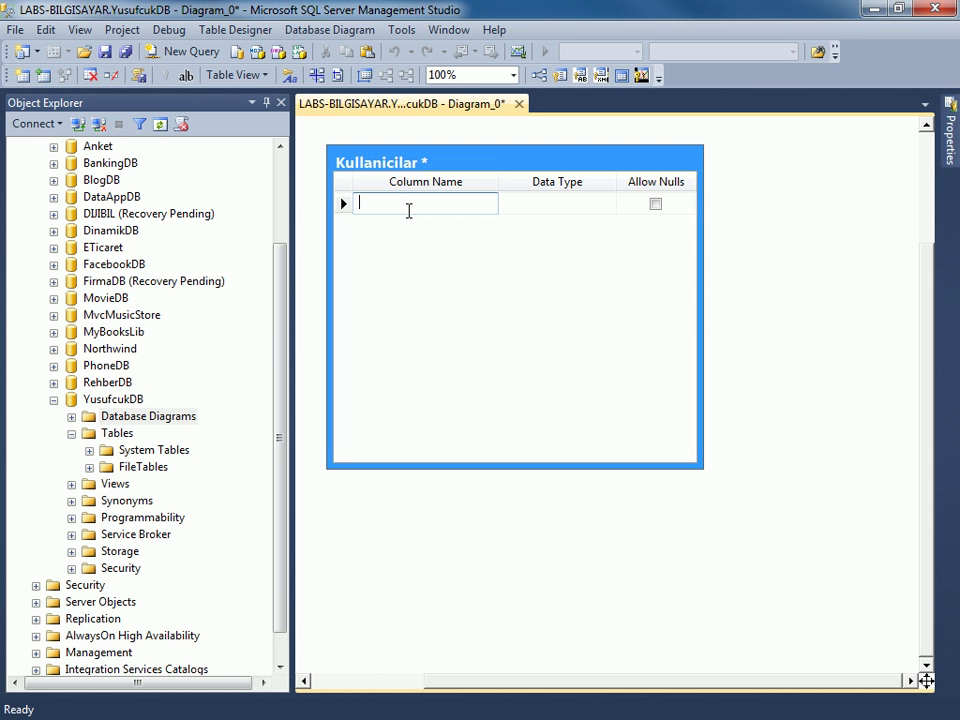
pyautogui.write('Ku')
pyautogui.press('BackSpace')
pyautogui.write('ullanicil')
pyautogui.write('D')
pyautogui.press('Tab')
pyautogui.write('int')
pyautogui.press('Tab')
pyautogui.press('space')
pyautogui.press('Tab')
pyautogui.write('Ad')
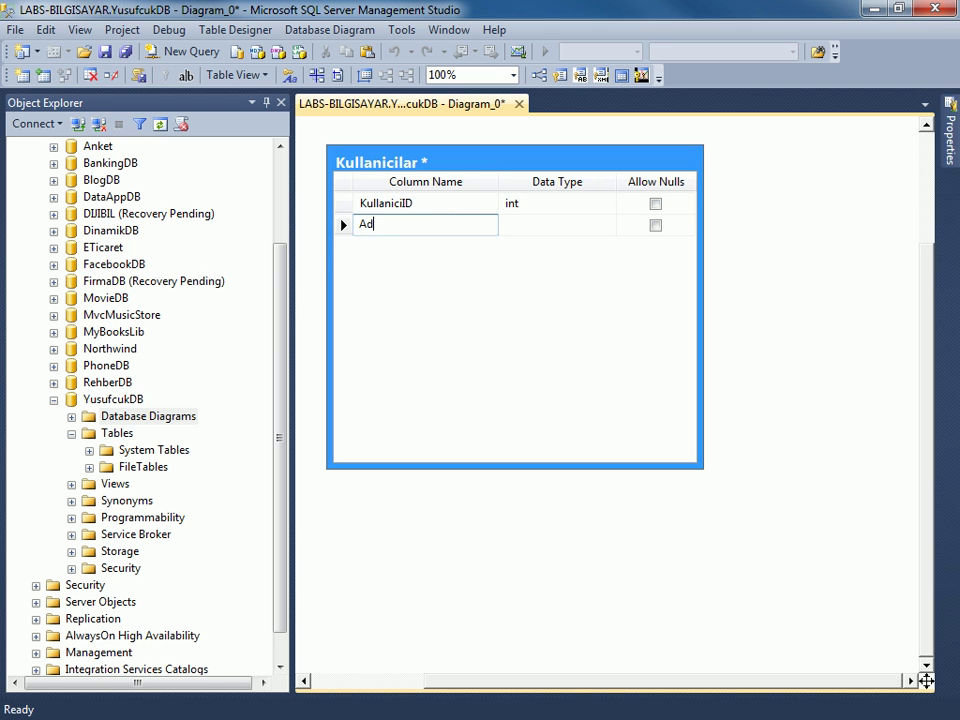
pyautogui.press('Tab')
pyautogui.write('varc')
pyautogui.press('Tab')
# Add Soyad and KullaniciAd columns as non-null varchar(50).
pyautogui.press('Tab')
pyautogui.write('Soyad')
pyautogui.press('Tab')
pyautogui.write('varc')
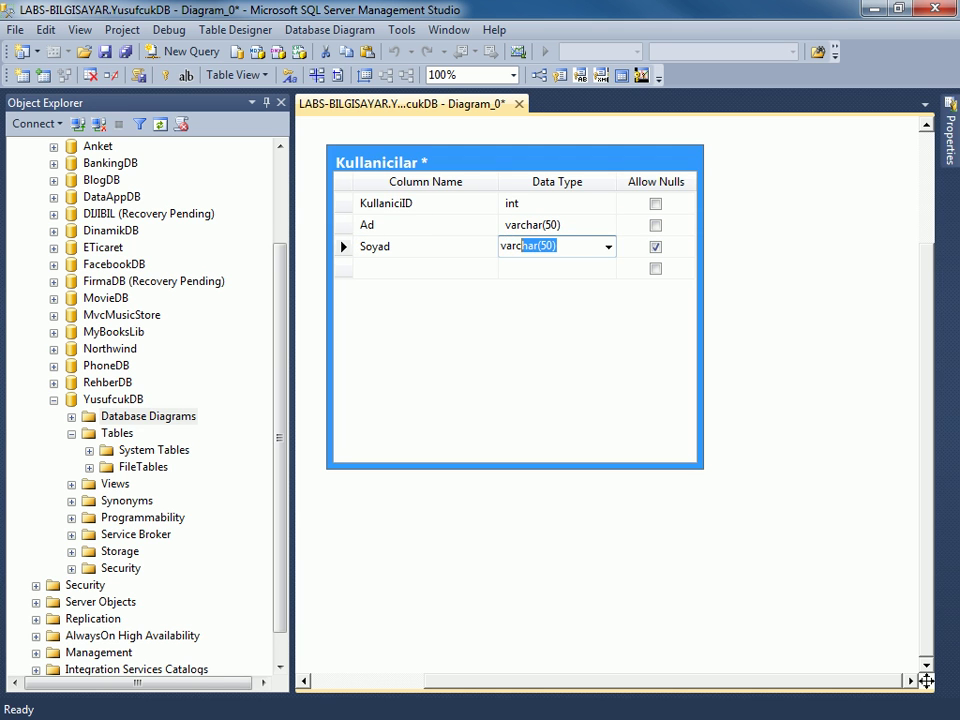
pyautogui.press('Tab')
pyautogui.press('space')
pyautogui.press('Tab')
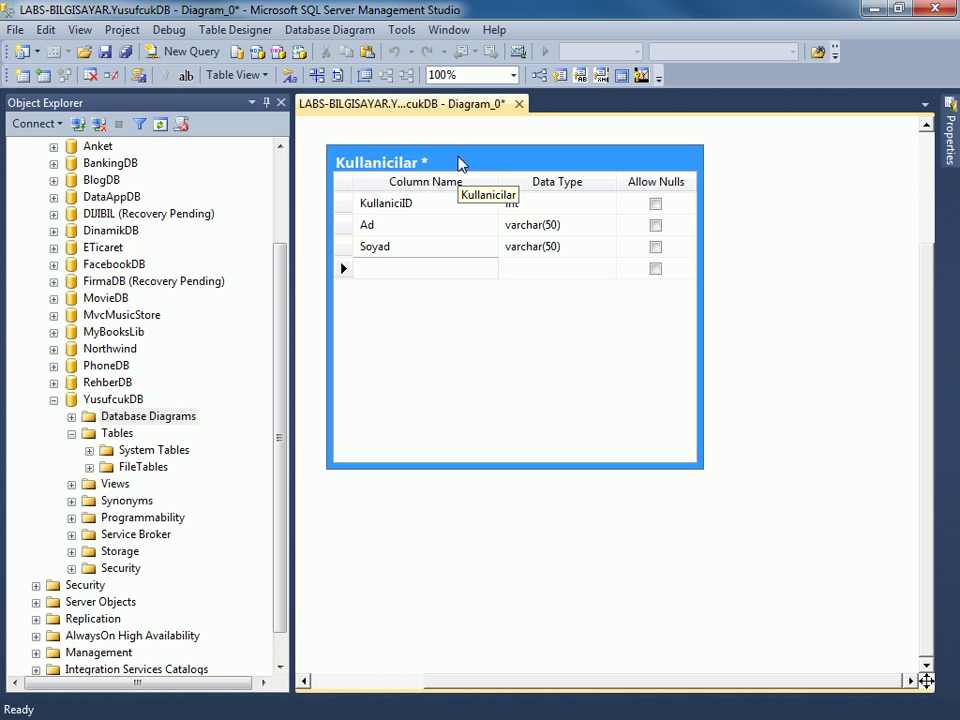
pyautogui.write('KullaniciAd')
pyautogui.press('Tab')
pyautogui.write('var')
pyautogui.press('Tab')
pyautogui.press('space')
pyautogui.press('Tab')
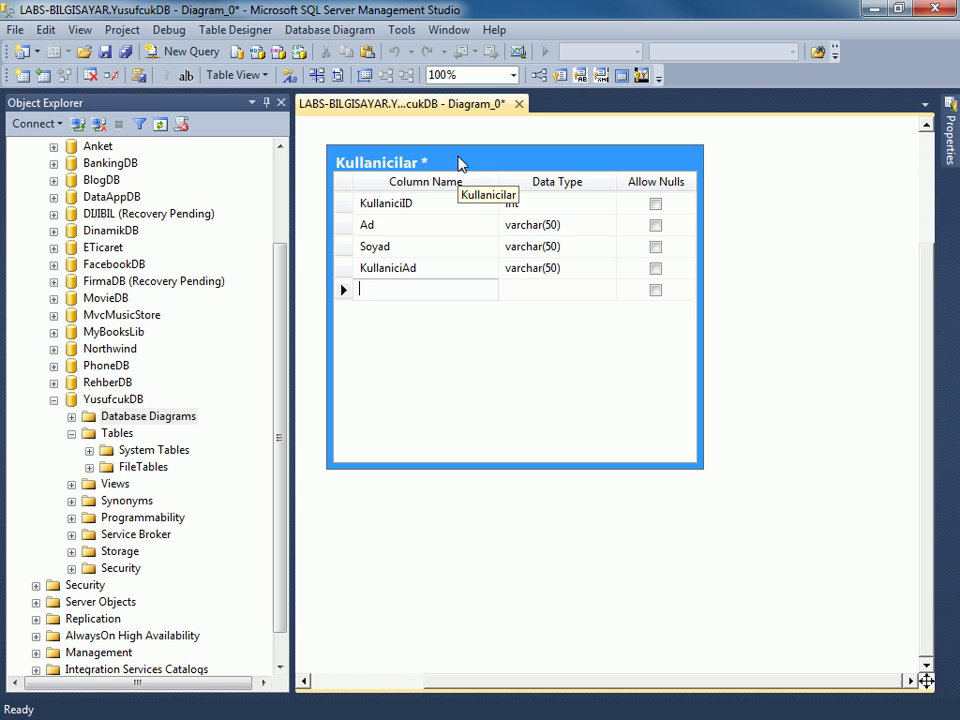
# Add required Sifre and Email columns, both varchar(50).
pyautogui.write('E')
pyautogui.press('BackSpace')
pyautogui.write('Sifre')
pyautogui.press('Tab')
pyautogui.write('varc')
pyautogui.press('Tab')
pyautogui.press('space')
pyautogui.press('Tab')
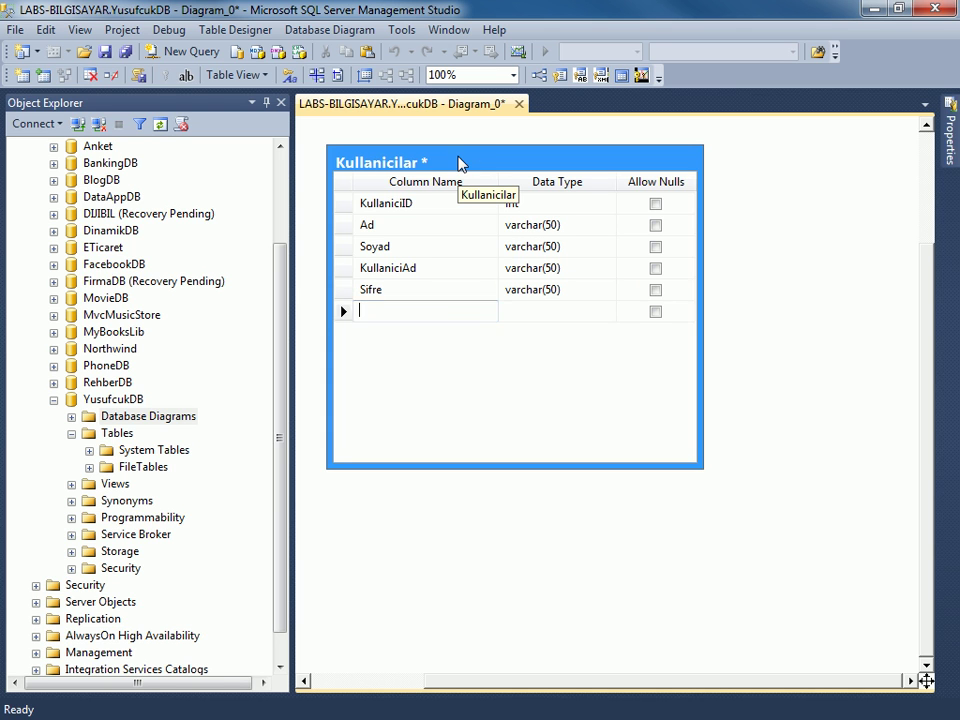
pyautogui.write('Emal')
pyautogui.press('BackSpace')
pyautogui.write('il')
pyautogui.press('Tab')
pyautogui.write('varc')
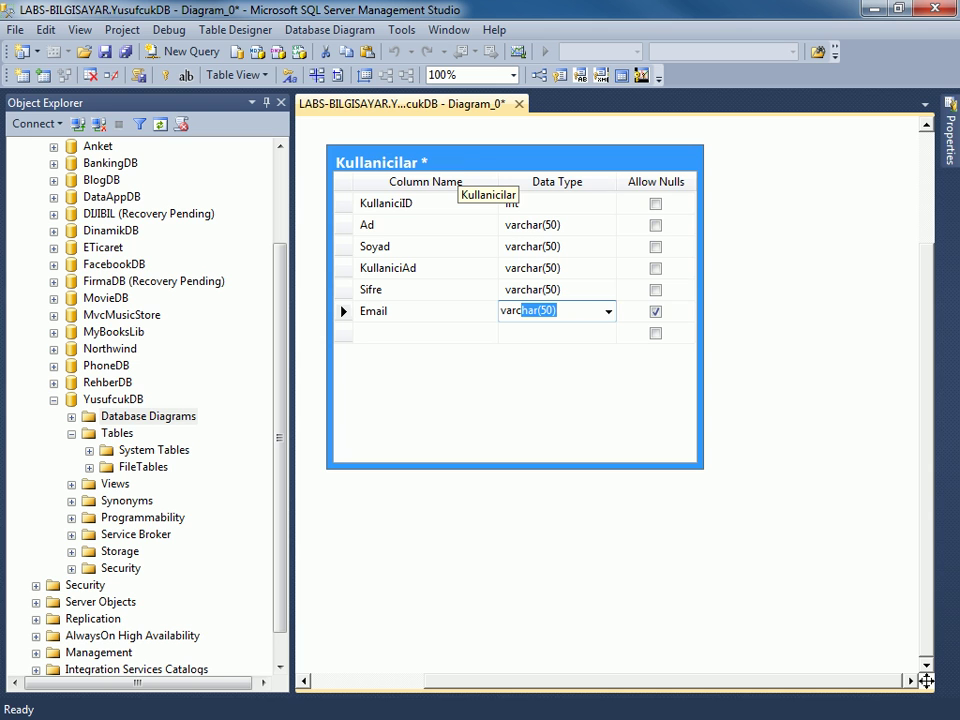
pyautogui.press('Tab')
pyautogui.press('space')
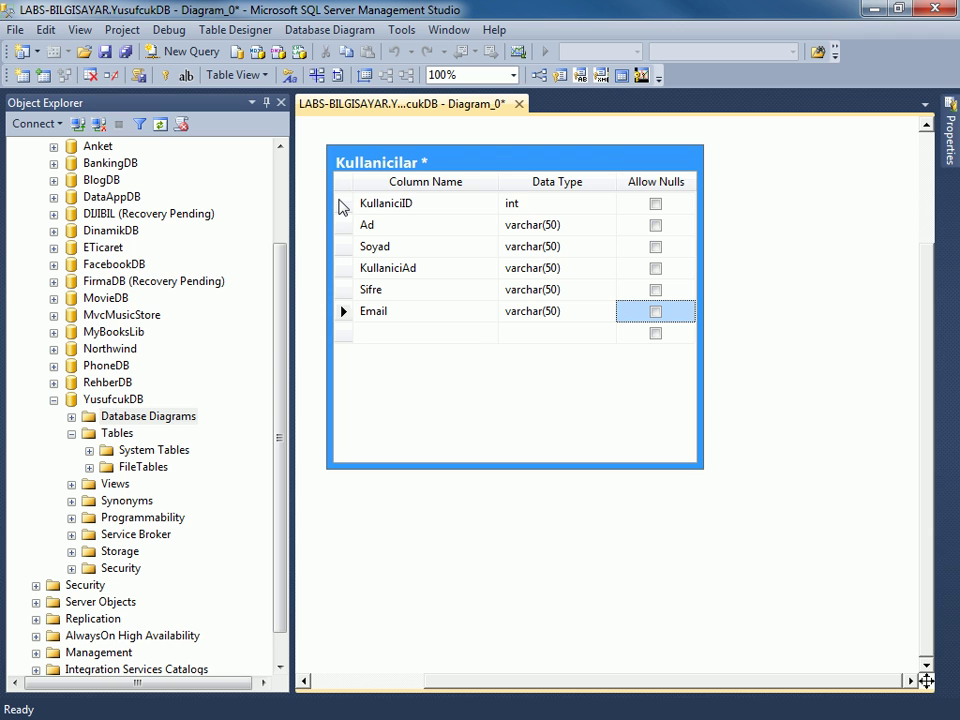
# Set KullaniciID as the primary key of Kullanicilar.
pyautogui.click(341, 204)
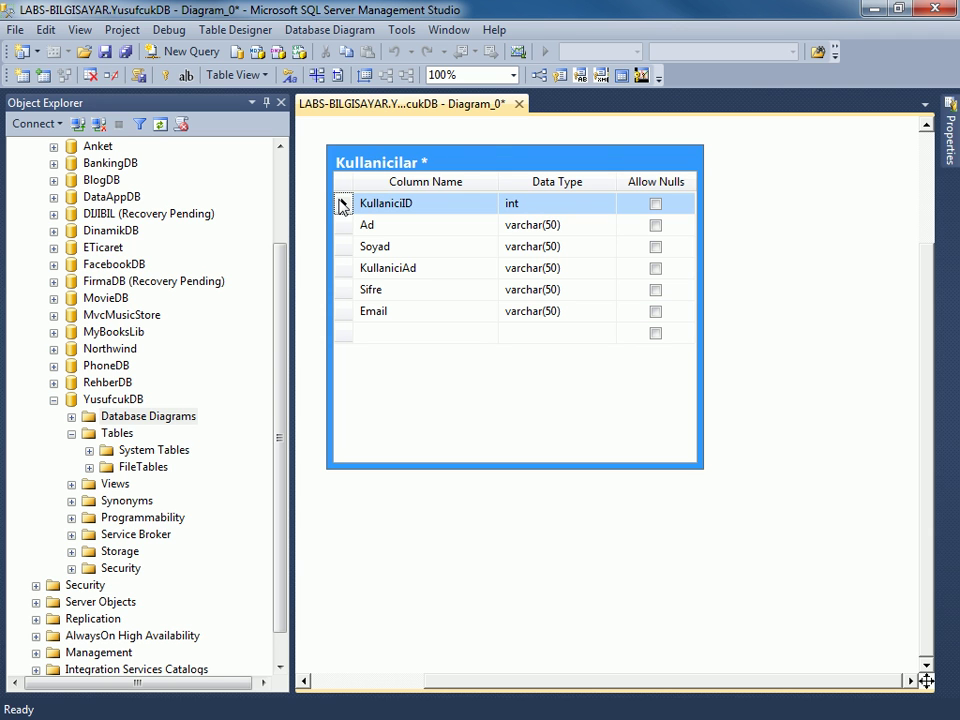
pyautogui.rightClick(341, 204)
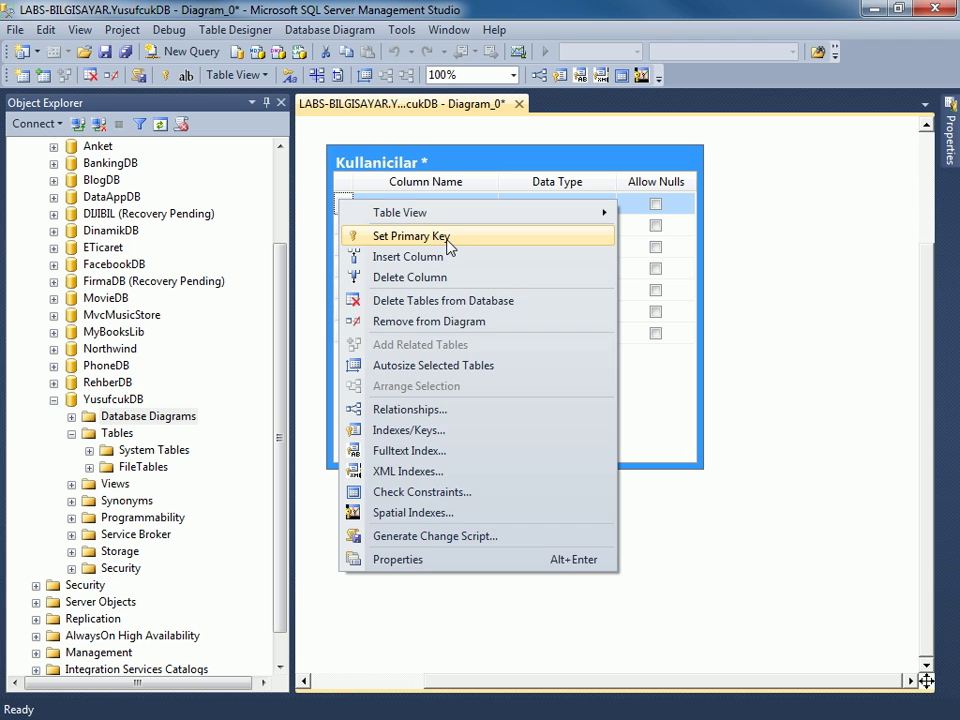
pyautogui.click(447, 245)
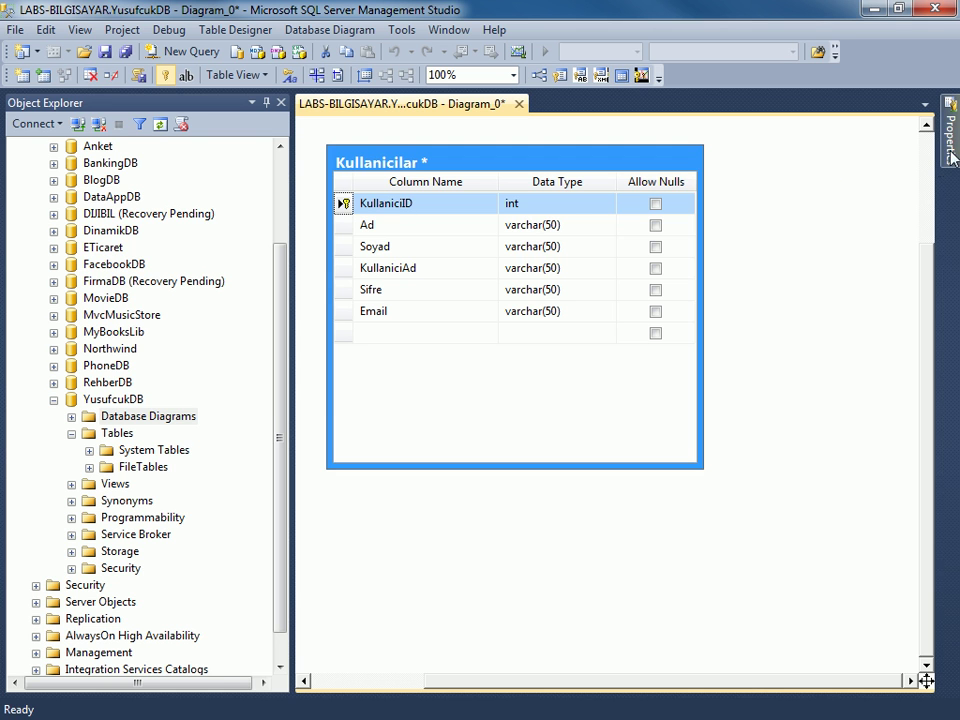
# Set KullaniciID's Identity Specification (Is Identity) to Yes.
pyautogui.moveTo(950, 135)
pyautogui.click(812, 310)
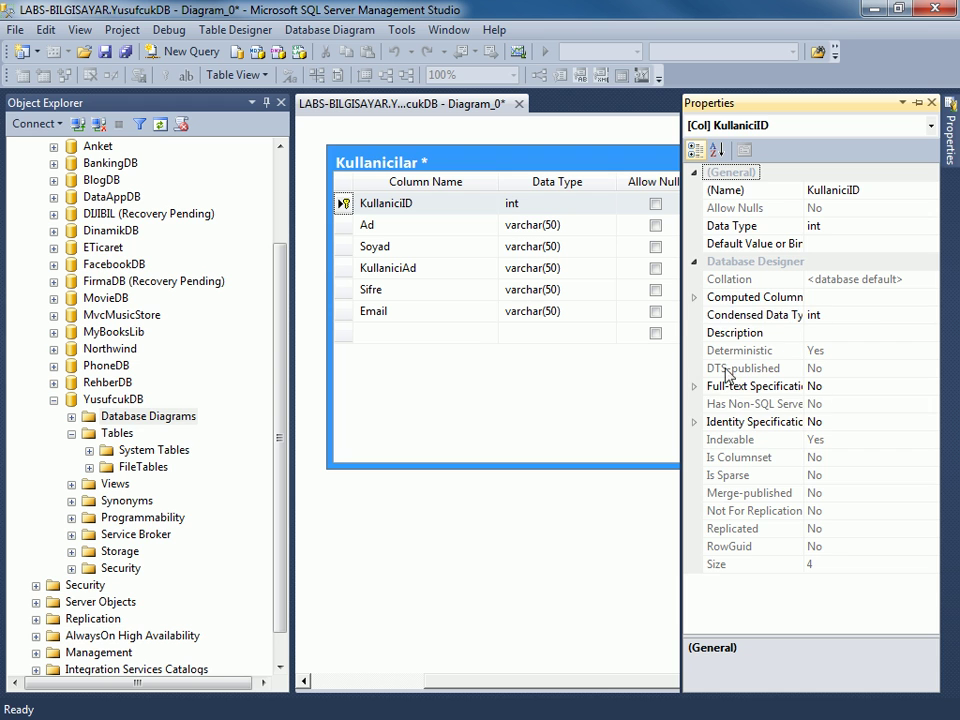
pyautogui.click(694, 423)
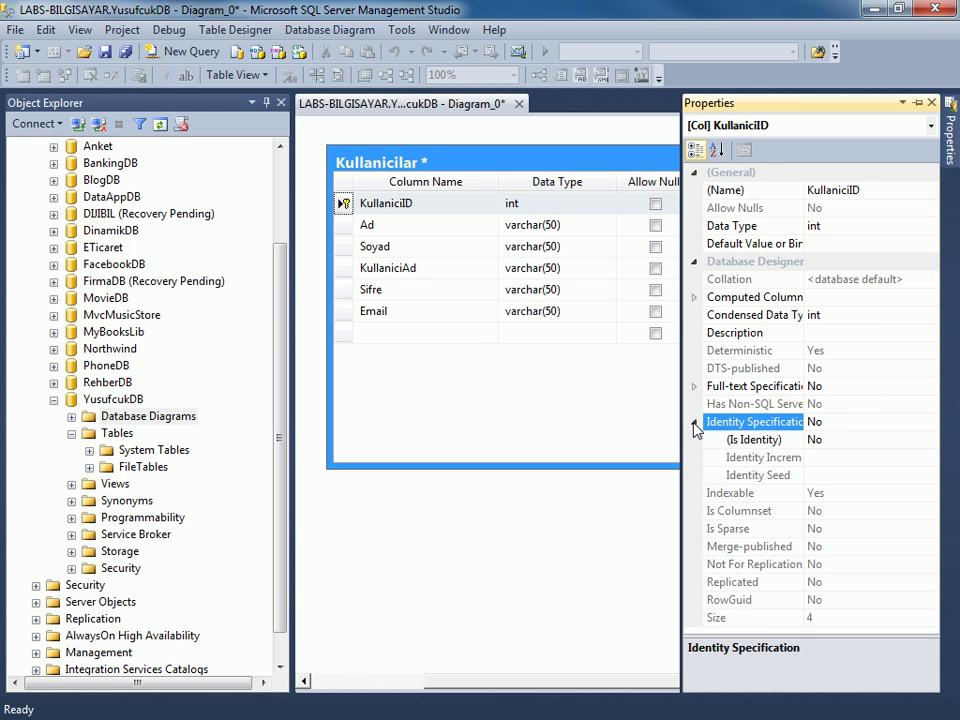
pyautogui.click(873, 439)
pyautogui.doubleClick(873, 439)
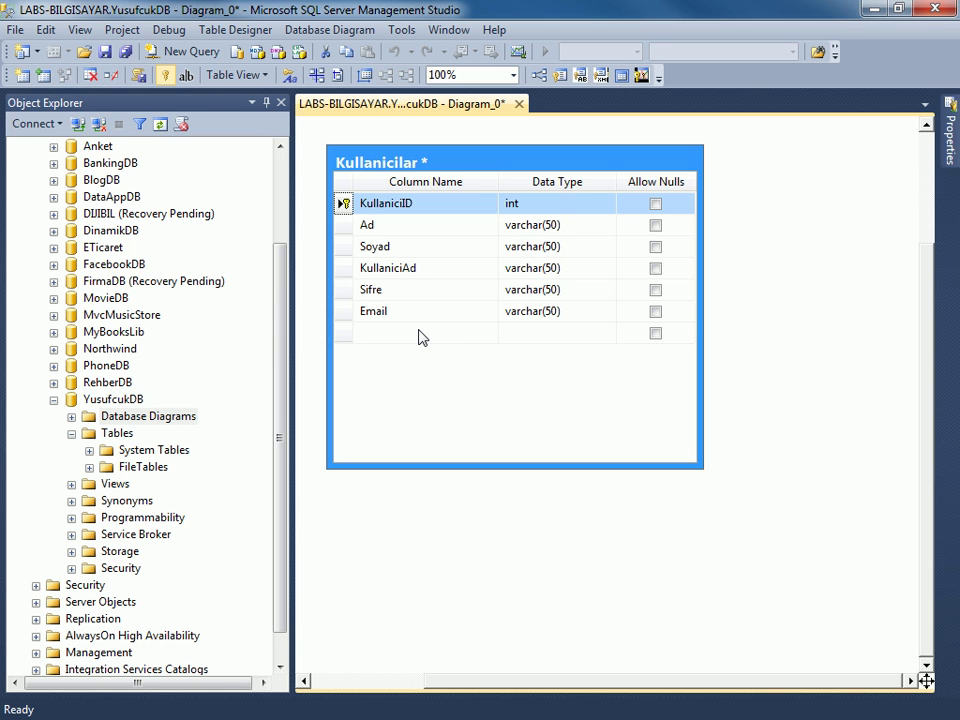
# Save the diagram as Diagram_0 and refresh Tables so dbo.Kullanicilar is listed.
pyautogui.hotkey('ctrl', 's')
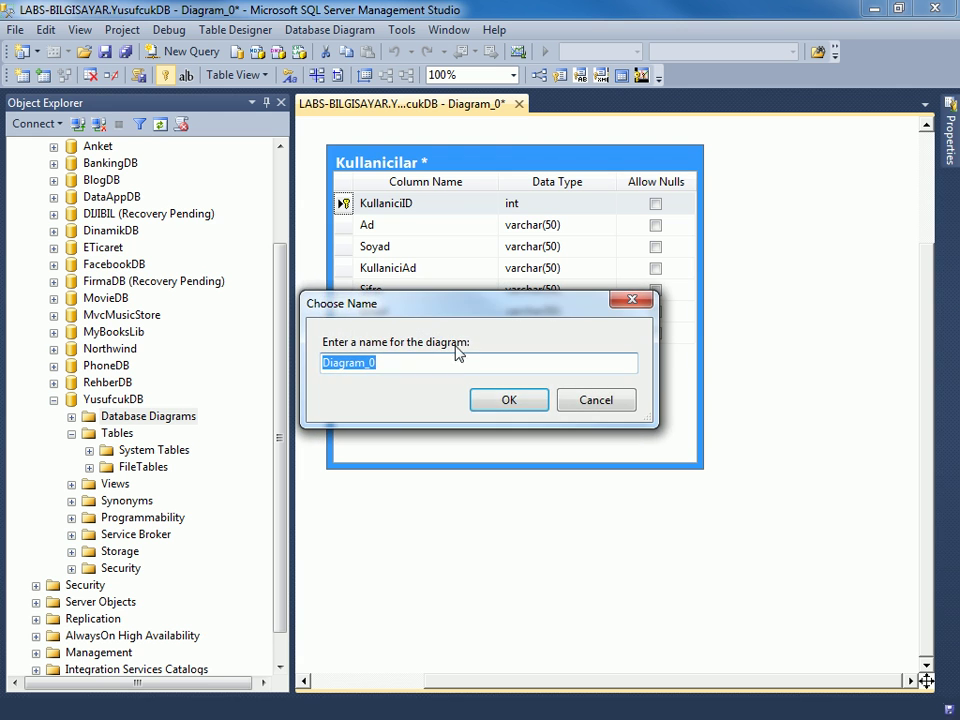
pyautogui.click(512, 401)
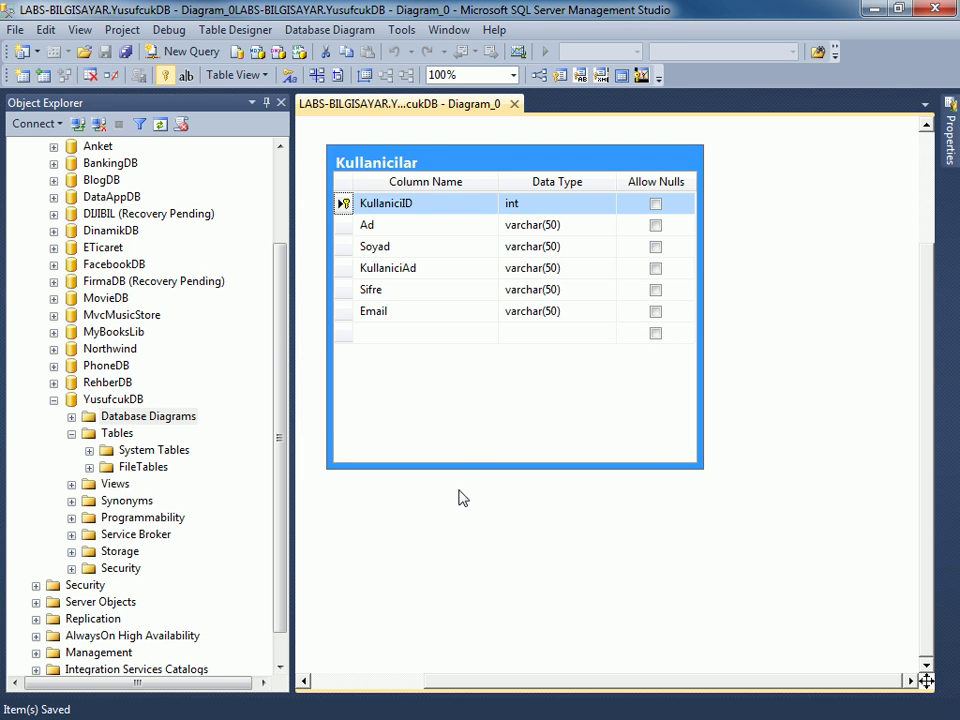
pyautogui.rightClick(126, 436)
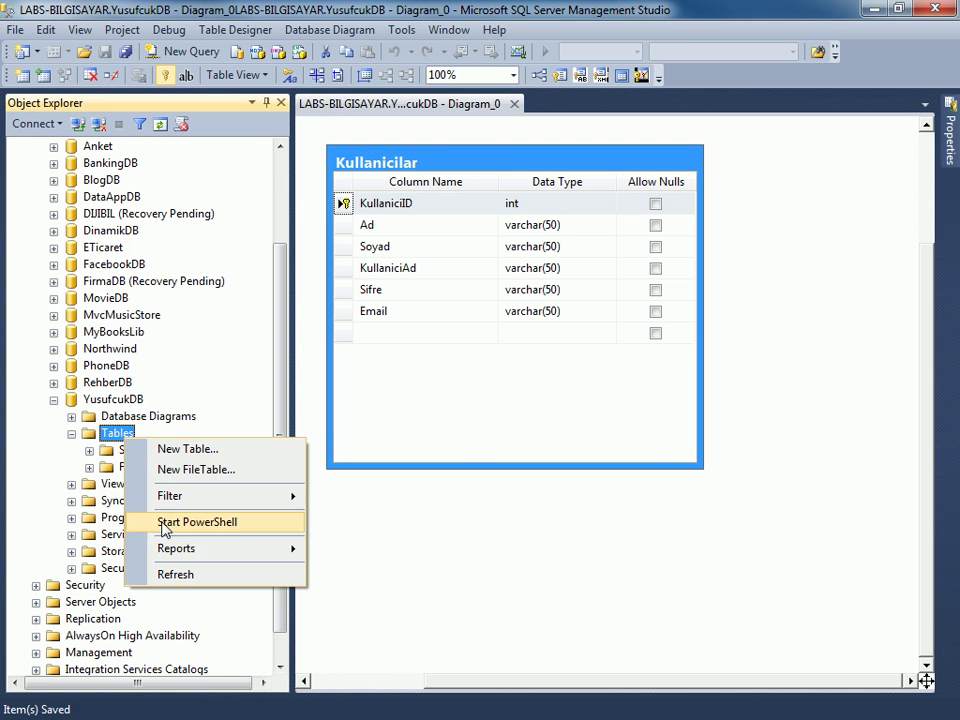
pyautogui.click(182, 573)
pyautogui.scroll(-1, 270, 458)
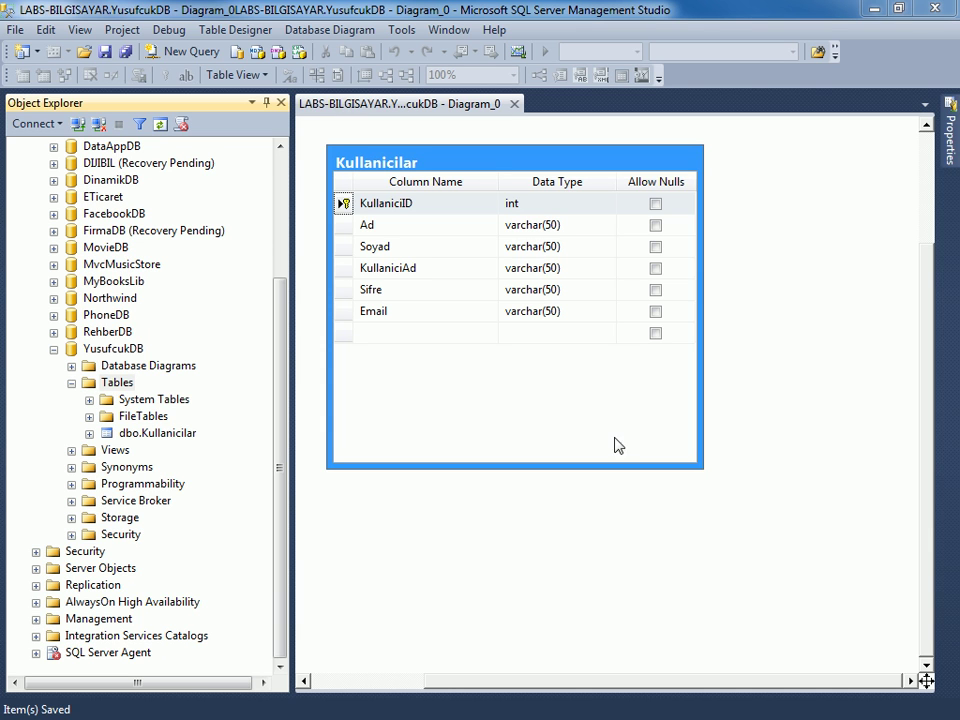
# Auto-hide Object Explorer, create a new Yetkiler table, and add a non-null YetkiID int column.
pyautogui.click(266, 103)
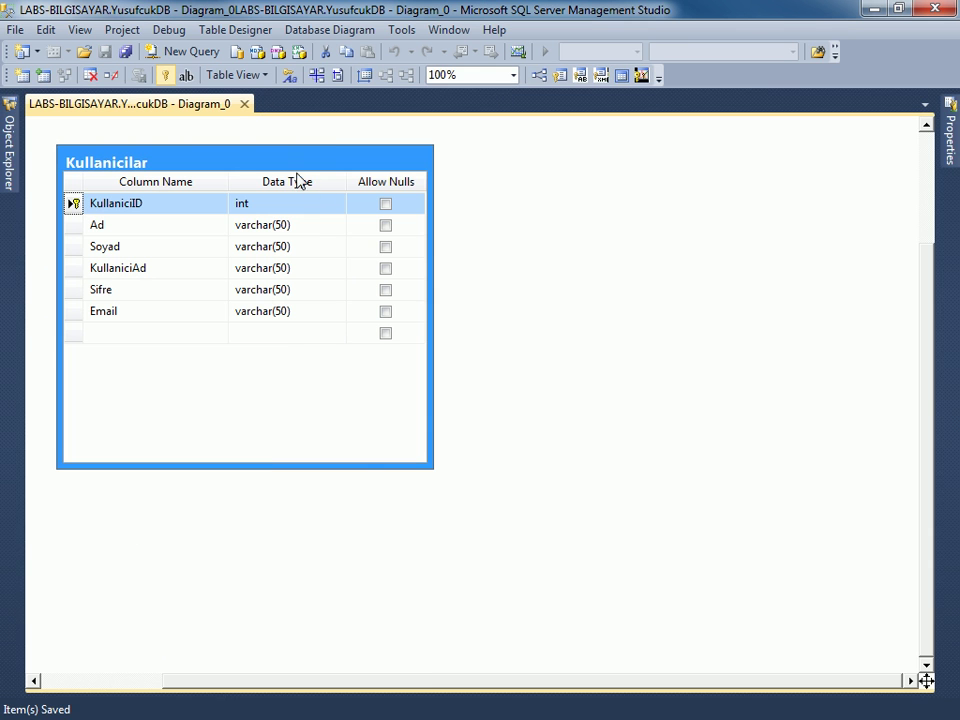
pyautogui.click(490, 190)
pyautogui.rightClick(490, 190)
pyautogui.click(521, 199)
pyautogui.write('Yetkiler')
pyautogui.press('Return')
pyautogui.write('YetkiID')
pyautogui.press('Tab')
pyautogui.write('int')
pyautogui.press('Tab')
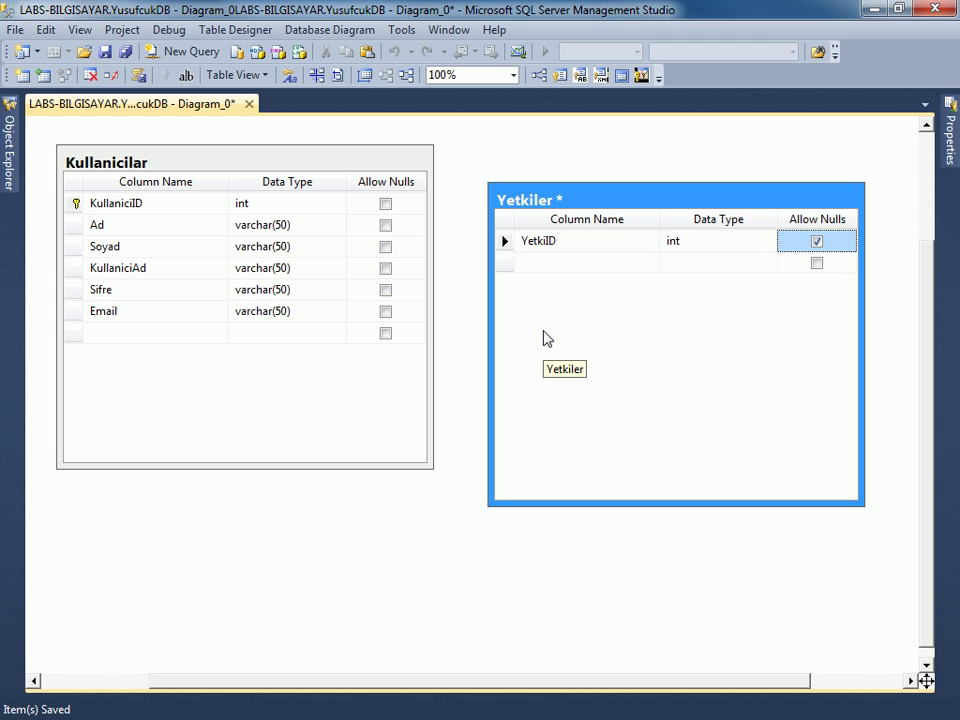
pyautogui.press('space')
pyautogui.press('Tab')
# Add non-null columns YetkiAd varchar(50) and YetkiAciklama varchar(250).
pyautogui.write('YetkiAd')
pyautogui.press('Tab')
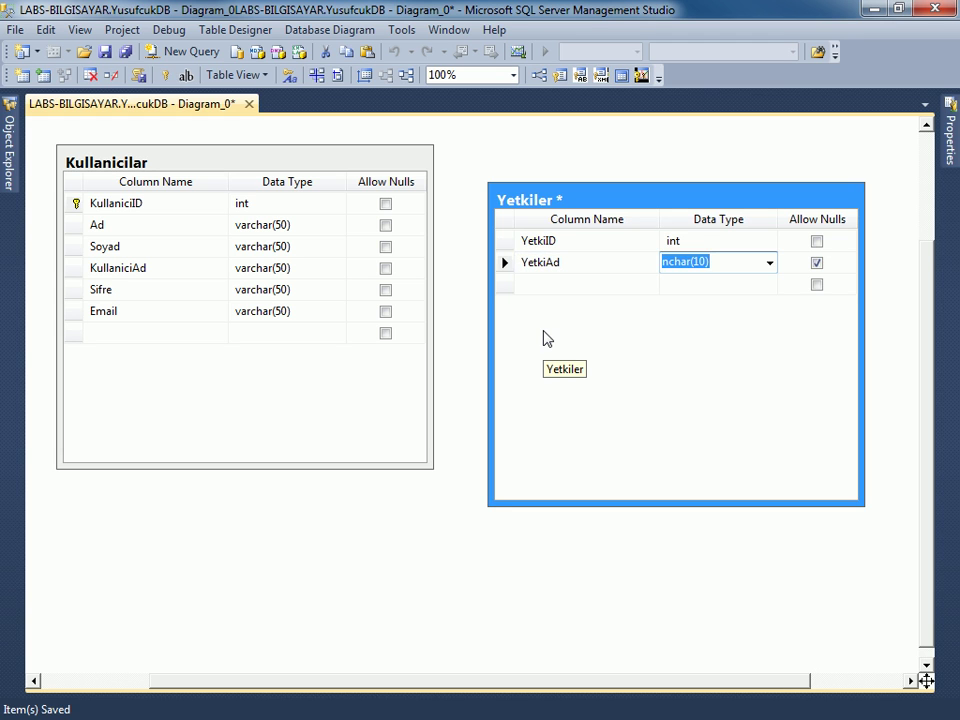
pyautogui.write('varchar(50)')
pyautogui.press('Tab')
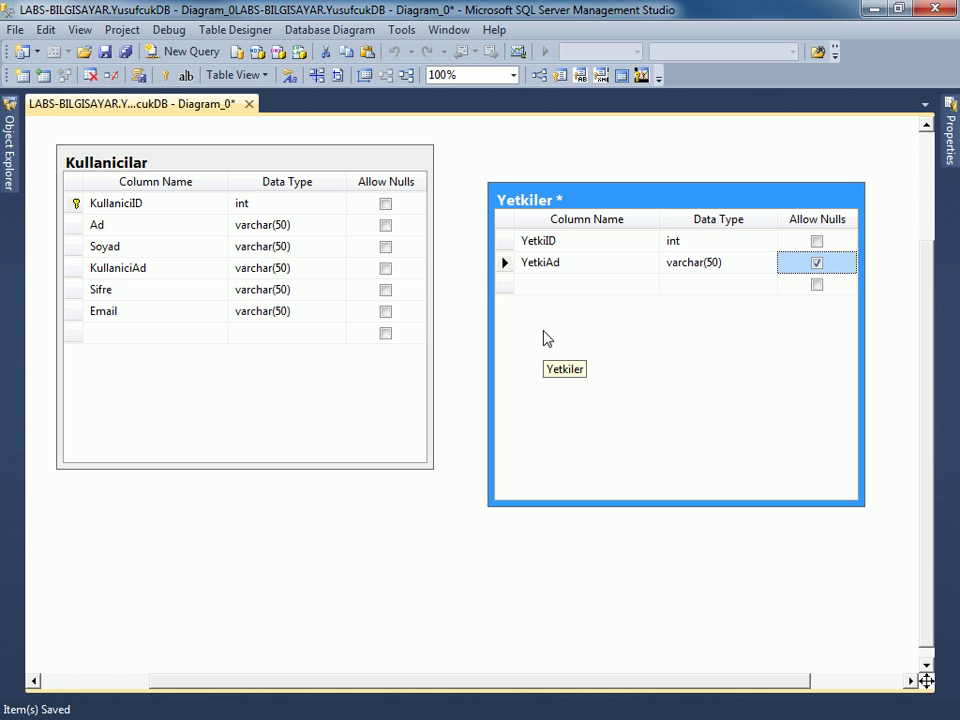
pyautogui.press('space')
pyautogui.press('Tab')
pyautogui.write('YetkiAciklama')
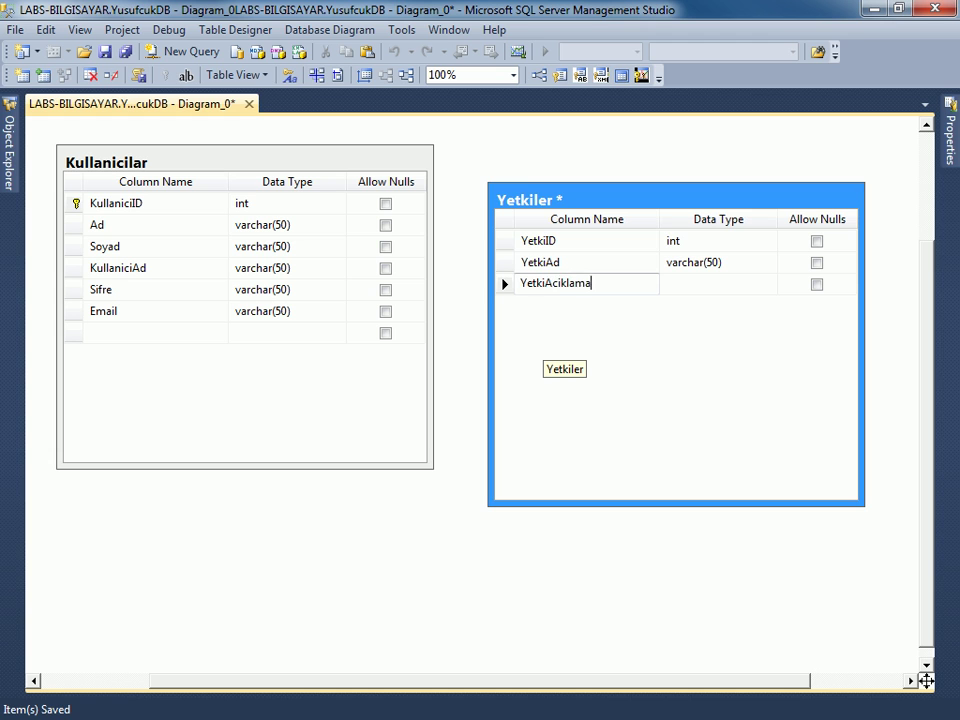
pyautogui.press('Tab')
pyautogui.write('varchar(5')
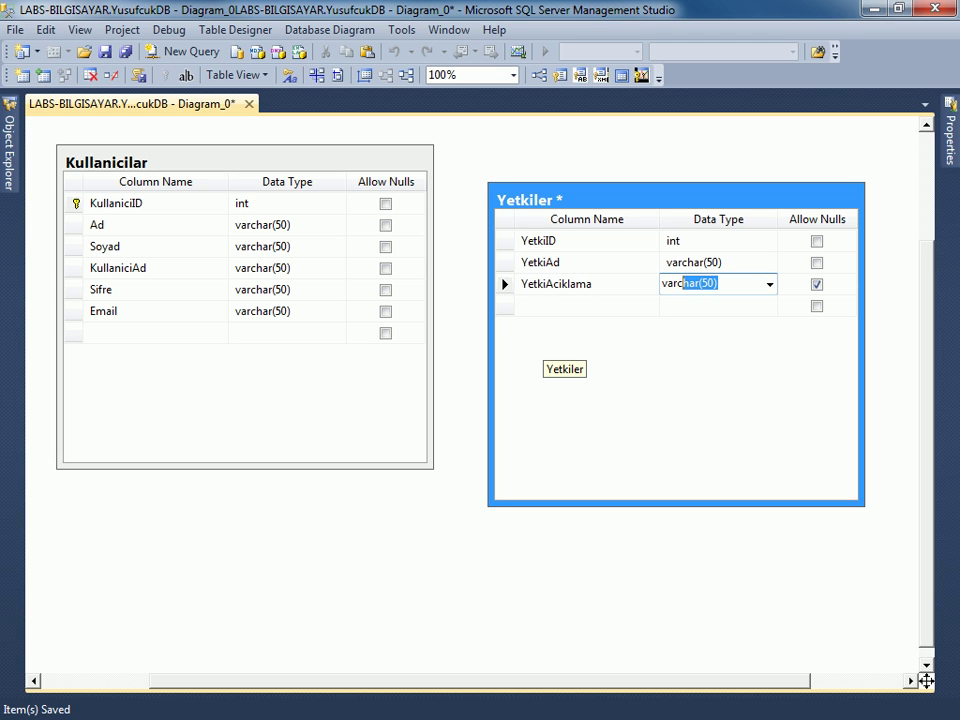
pyautogui.write('2')
pyautogui.press('Tab')
pyautogui.press('space')
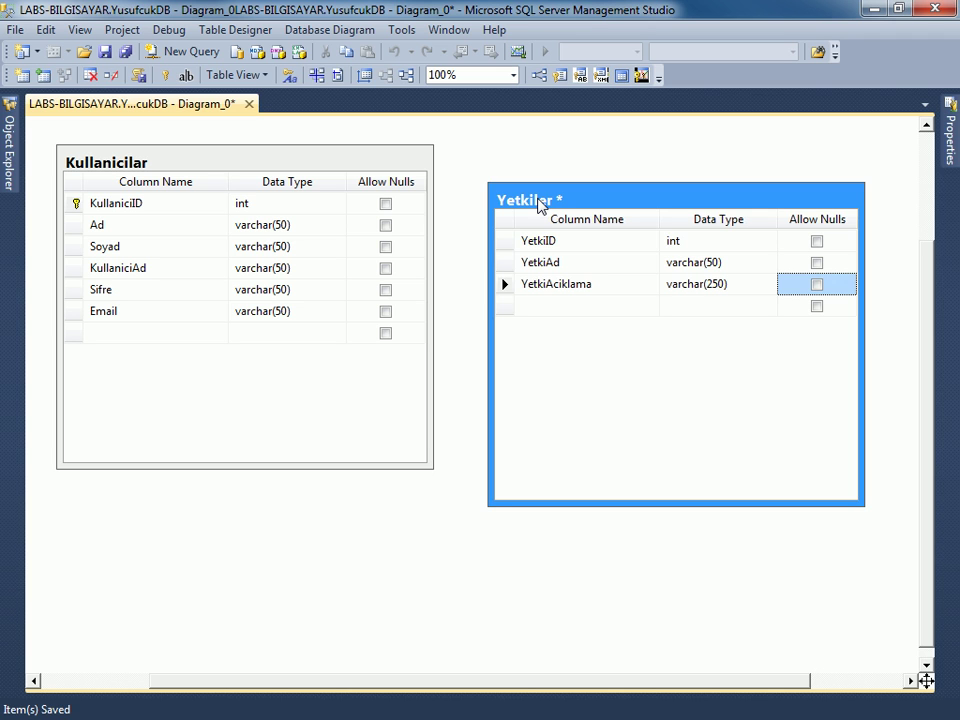
# Drag Yetkiler lower toward Kullanicilar and select its YetkiID row.
pyautogui.moveTo(537, 200); pyautogui.dragTo(510, 231)
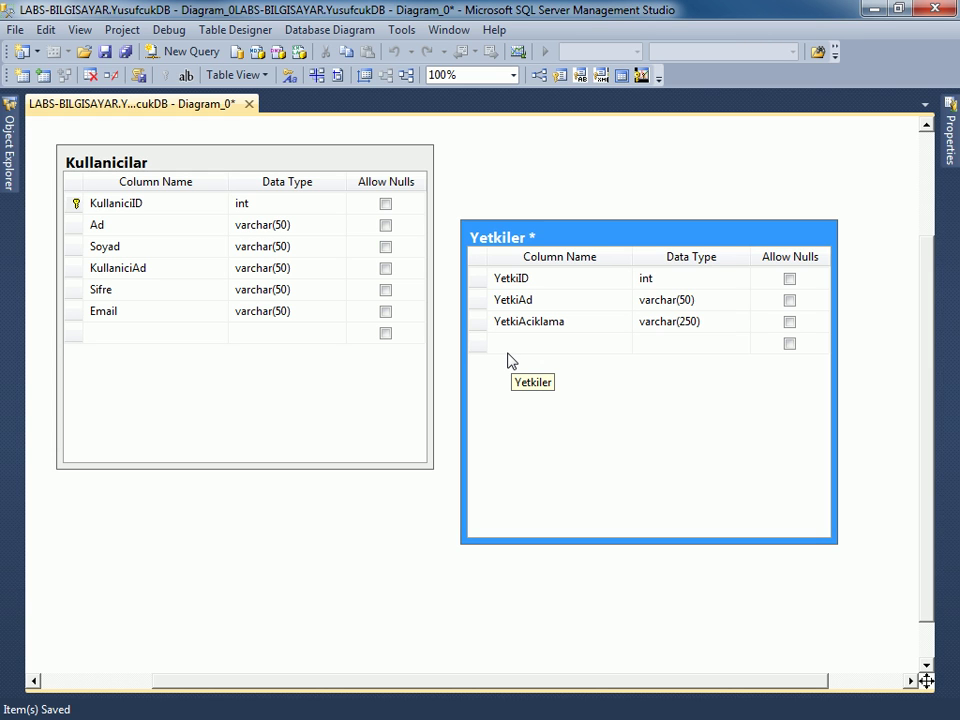
pyautogui.click(477, 280)
# Make YetkiID the primary key of Yetkiler with (Is Identity) set to Yes.
pyautogui.rightClick(477, 280)
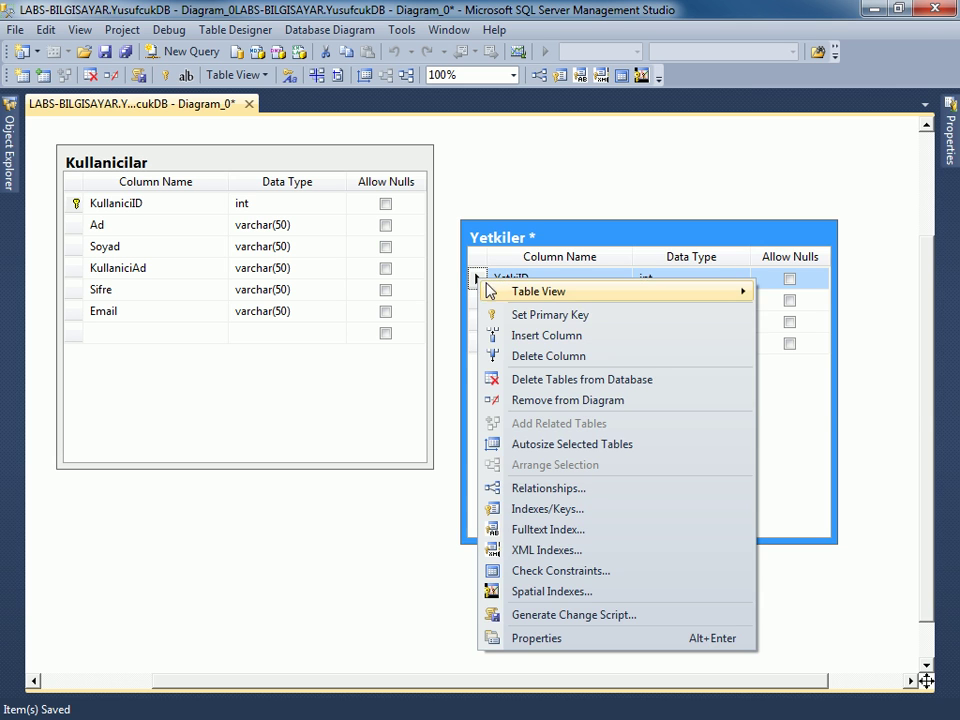
pyautogui.click(516, 316)
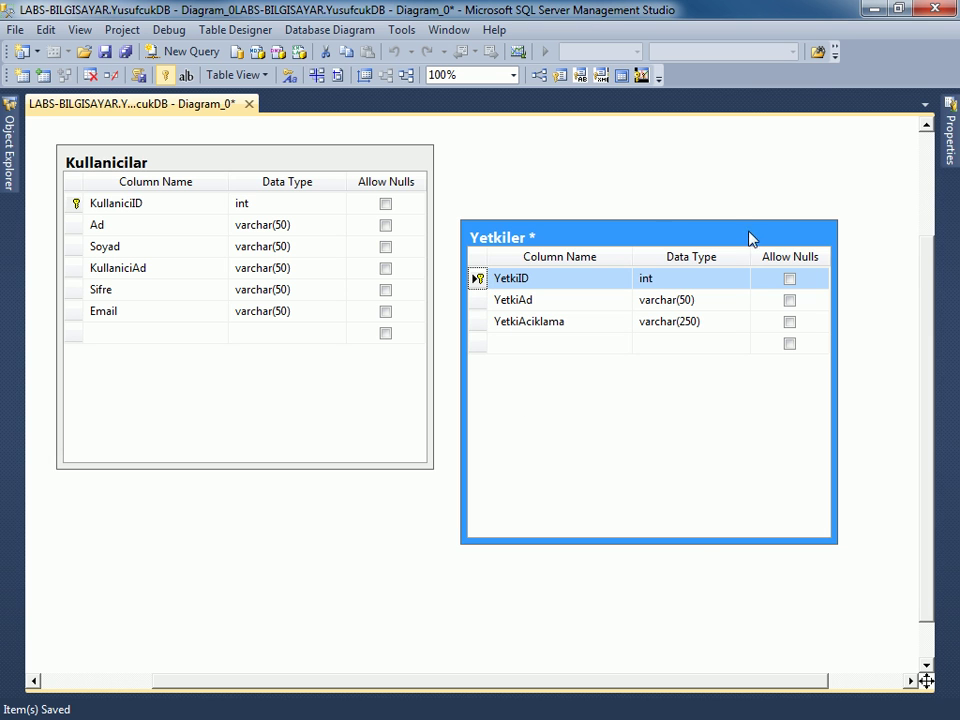
pyautogui.moveTo(953, 140)
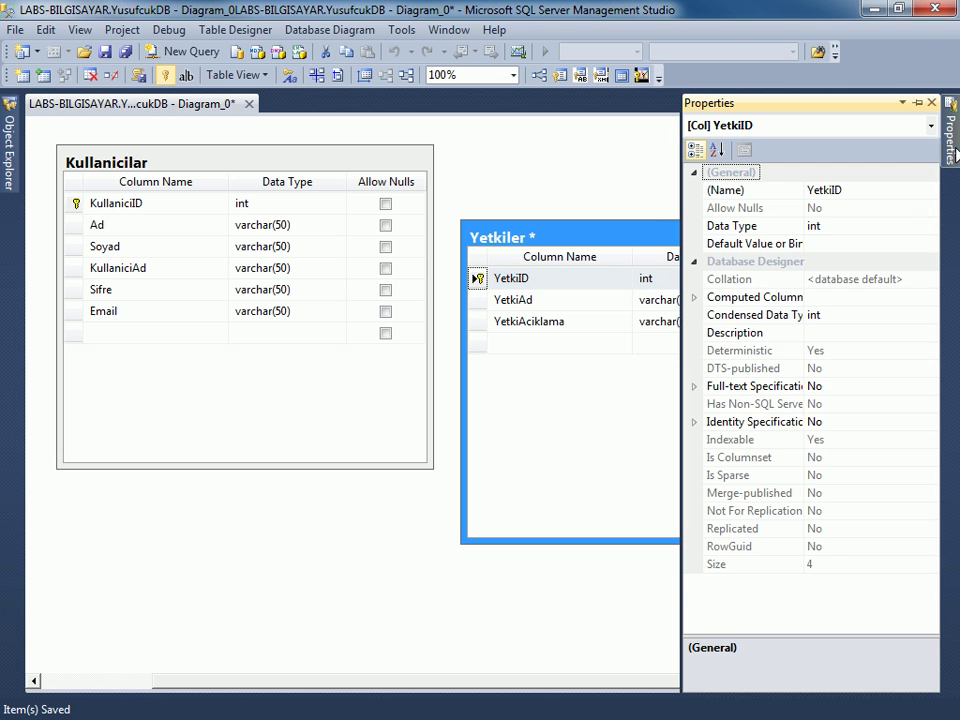
pyautogui.click(693, 421)
pyautogui.click(835, 439)
pyautogui.doubleClick(835, 439)
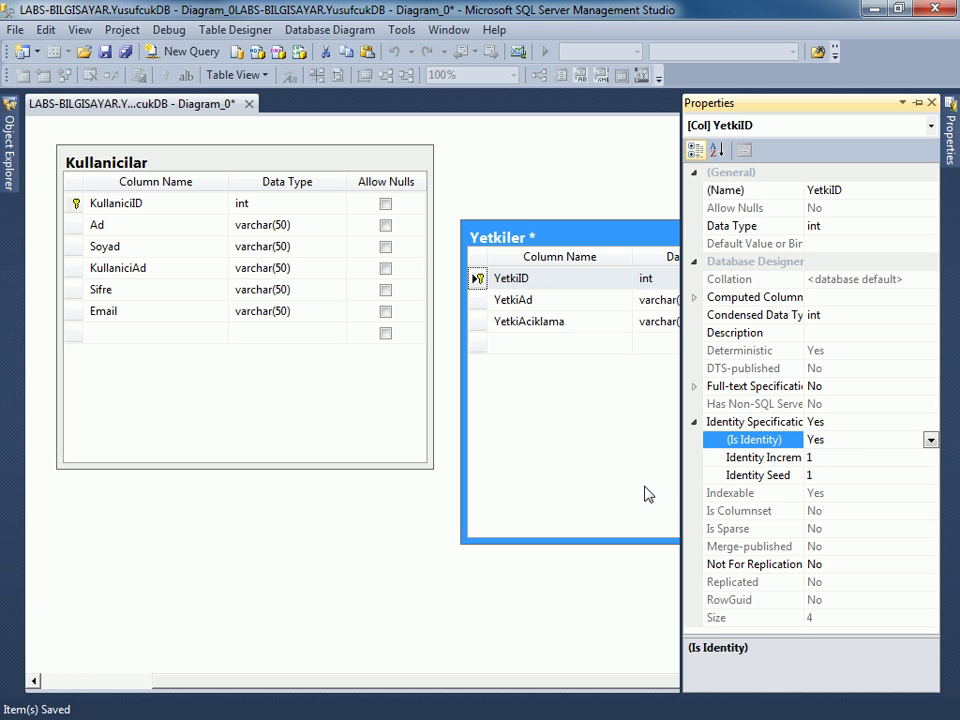
# Save the Yetkiler table to the YusufcukDB database.
pyautogui.click(587, 411)
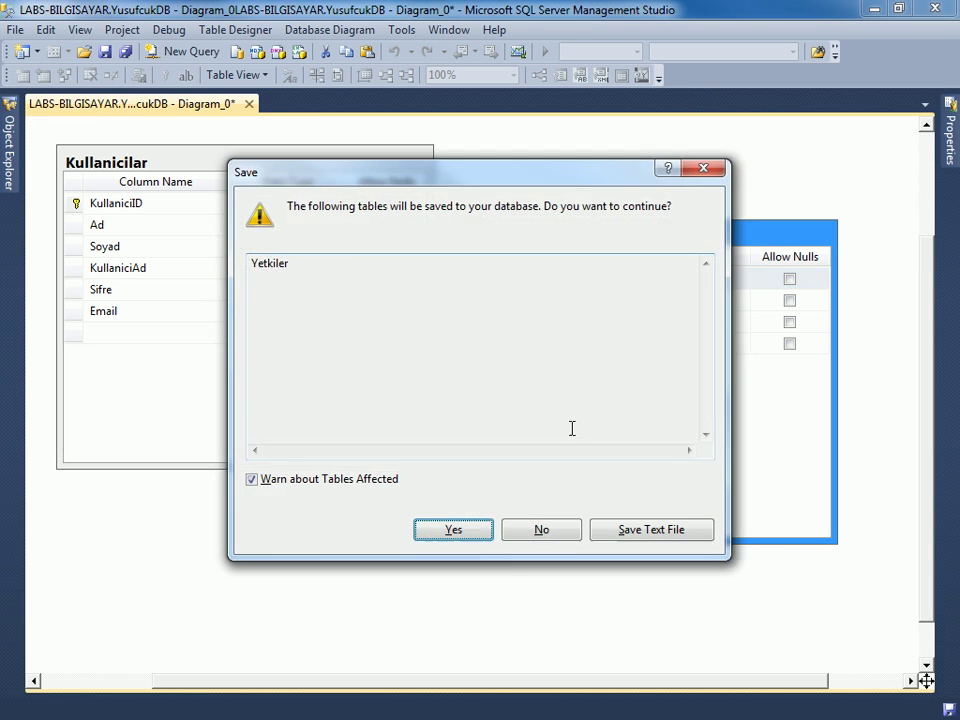
pyautogui.click(454, 533)
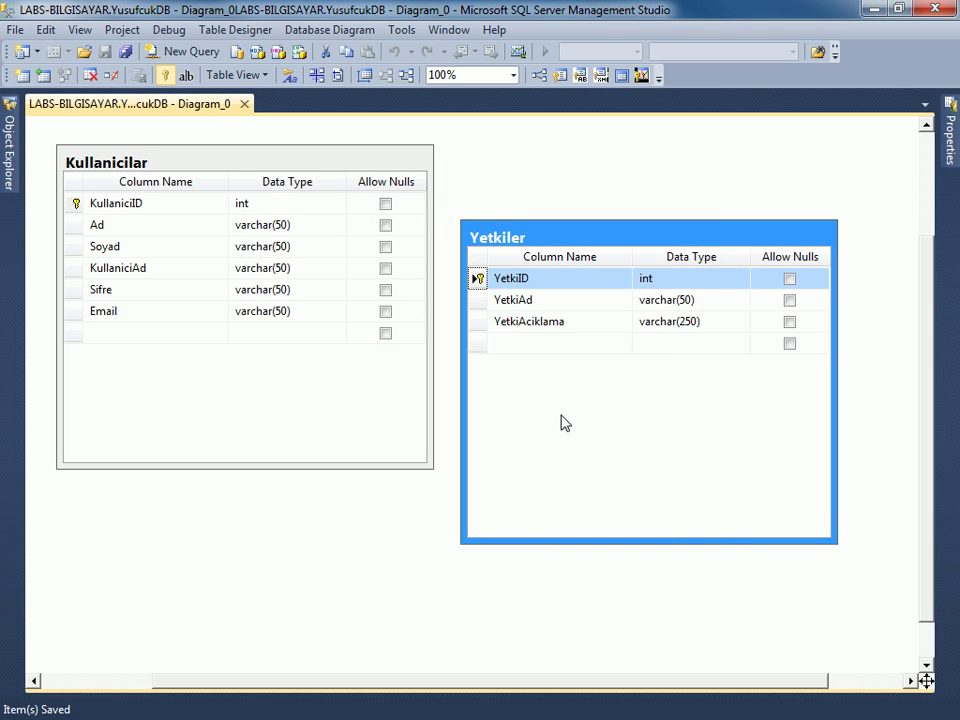
pyautogui.rightClick(663, 248)
pyautogui.moveTo(667, 256)
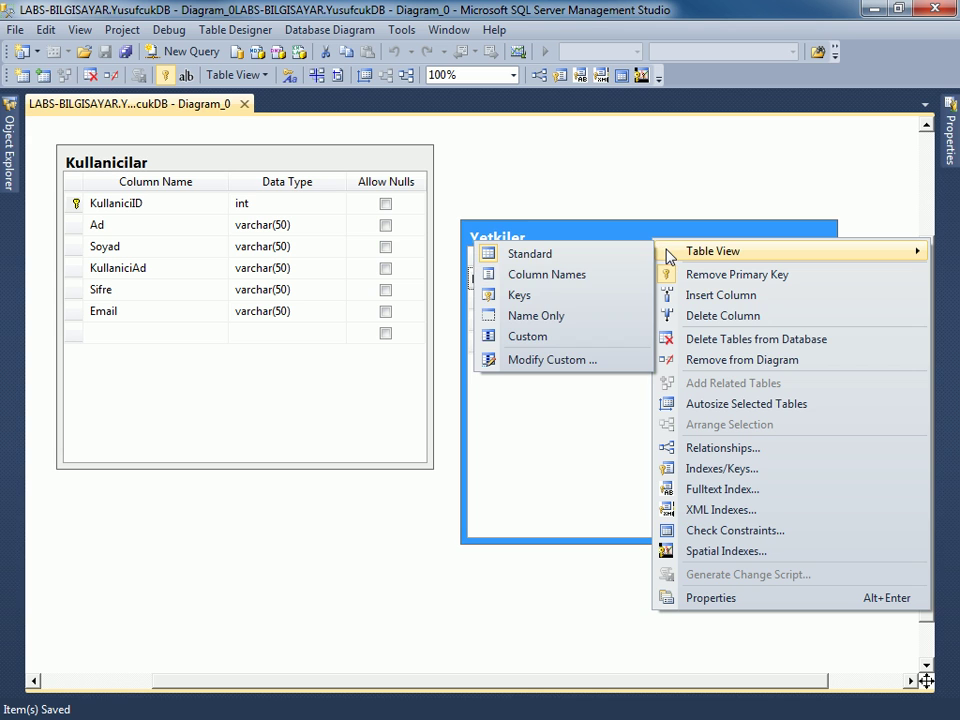
# Switch Yetkiler to the Column Names view and drag it further right.
pyautogui.click(571, 275)
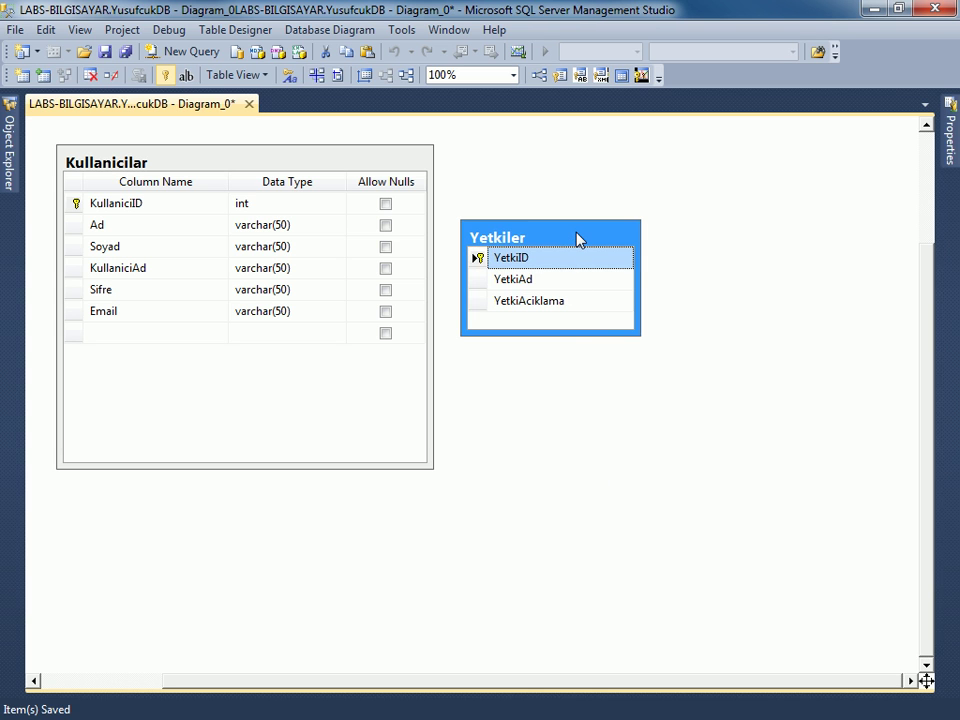
pyautogui.moveTo(577, 240); pyautogui.dragTo(647, 234)
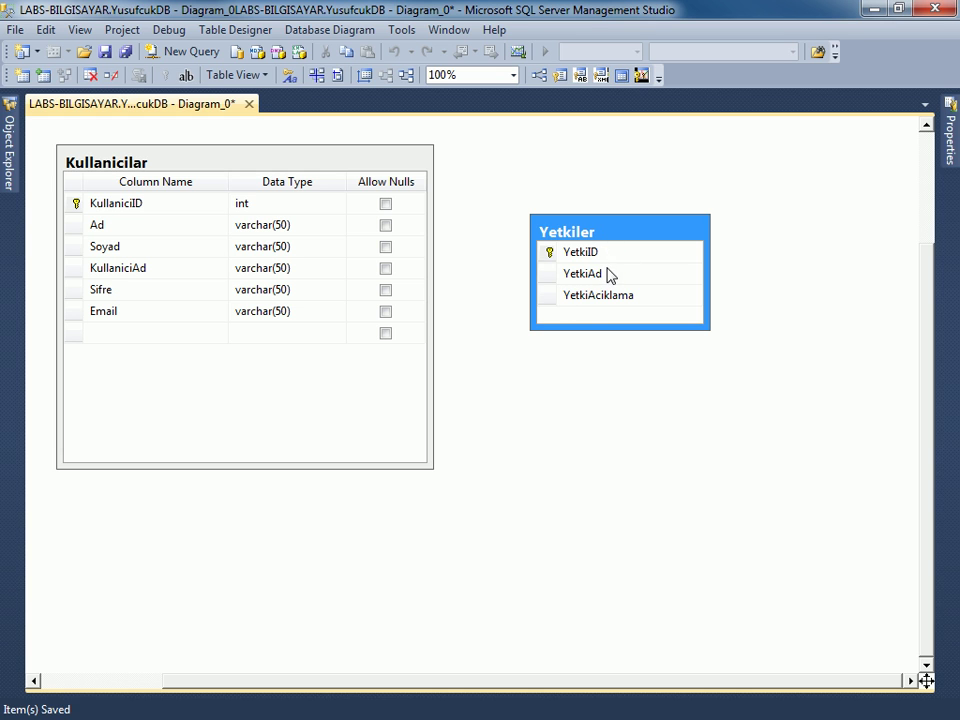
# Add a non-null YetkiID int column to Kullanicilar and save the table.
pyautogui.click(131, 332)
pyautogui.write('YetkiID')
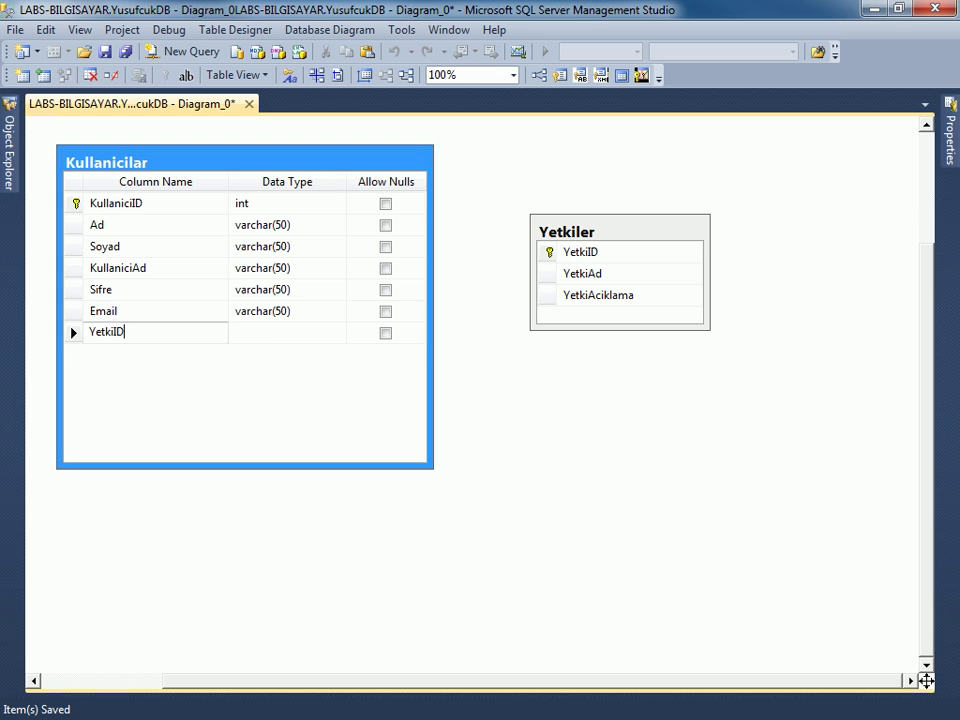
pyautogui.press('Tab')
pyautogui.write('int')
pyautogui.press('Tab')
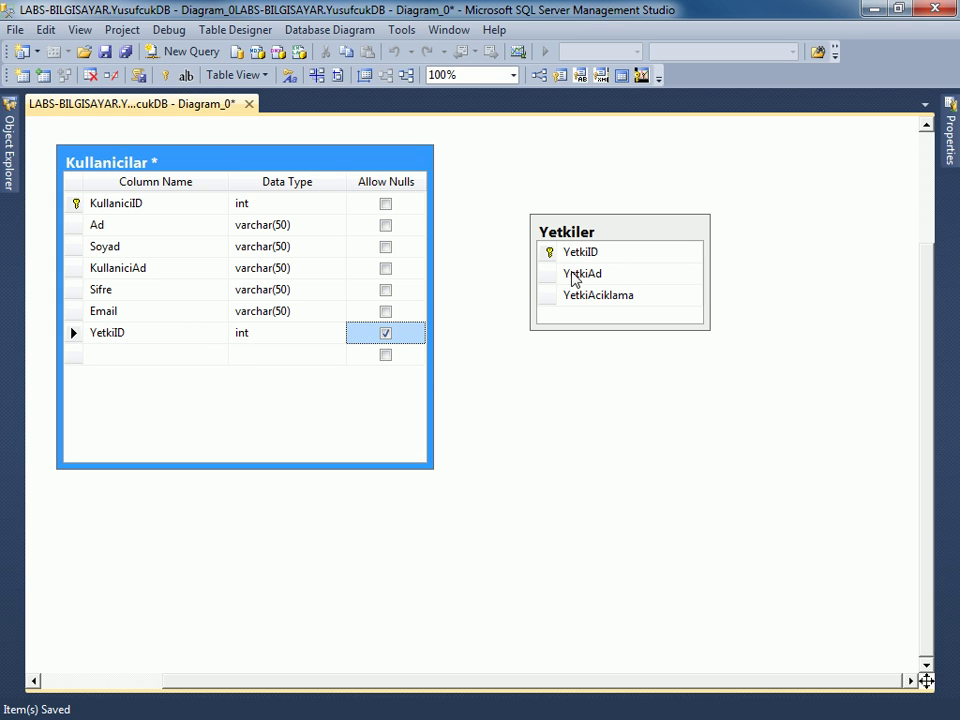
pyautogui.press('space')
pyautogui.hotkey('ctrl', 's')
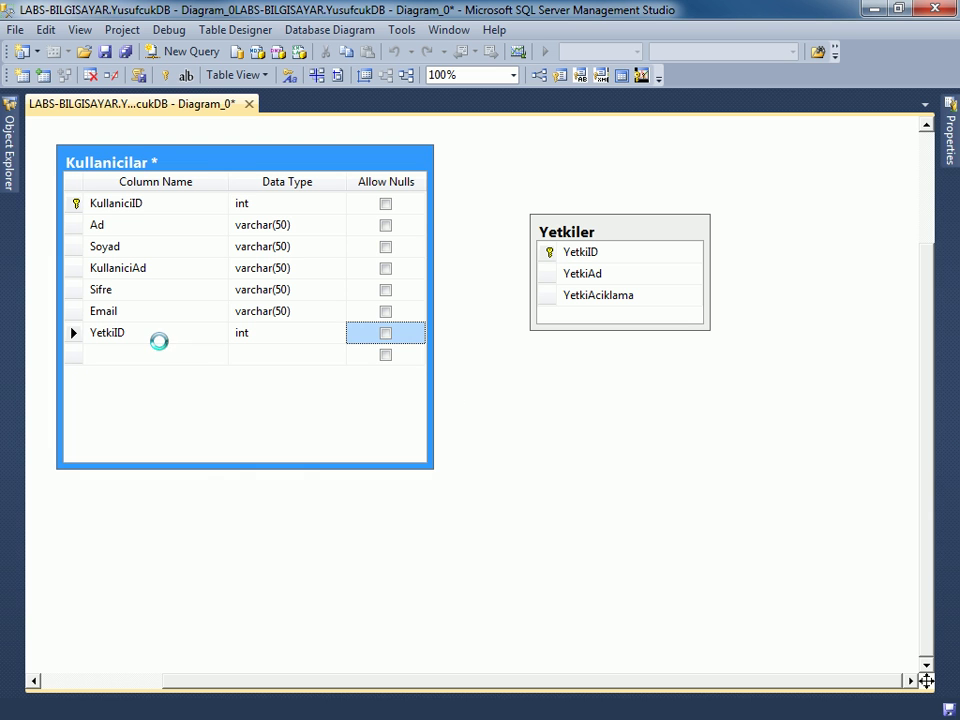
pyautogui.click(453, 529)
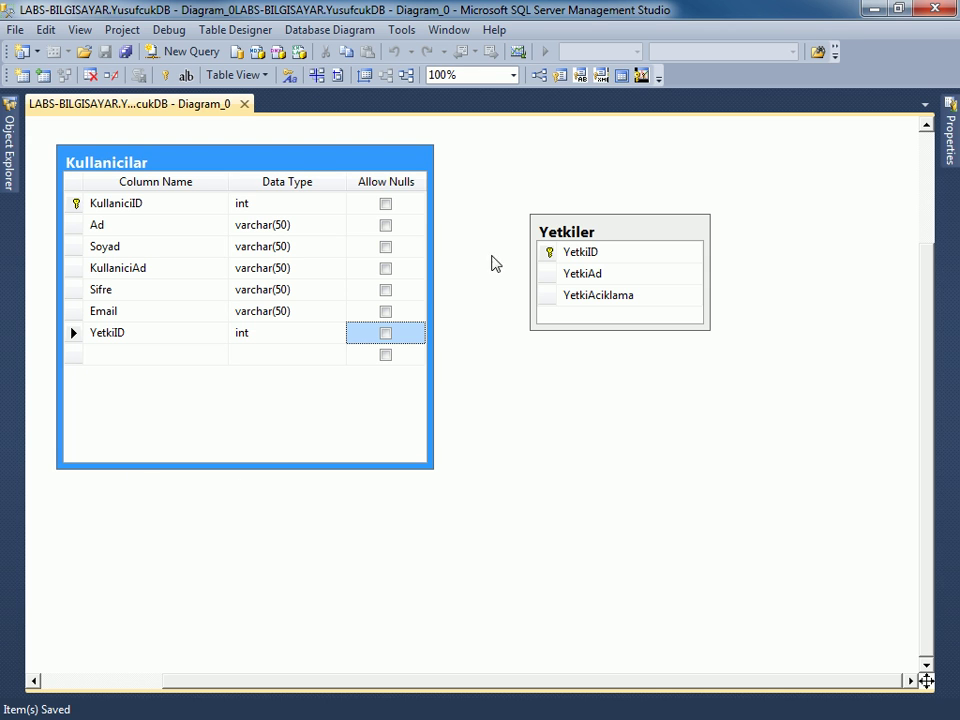
pyautogui.moveTo(546, 252); pyautogui.dragTo(74, 332)
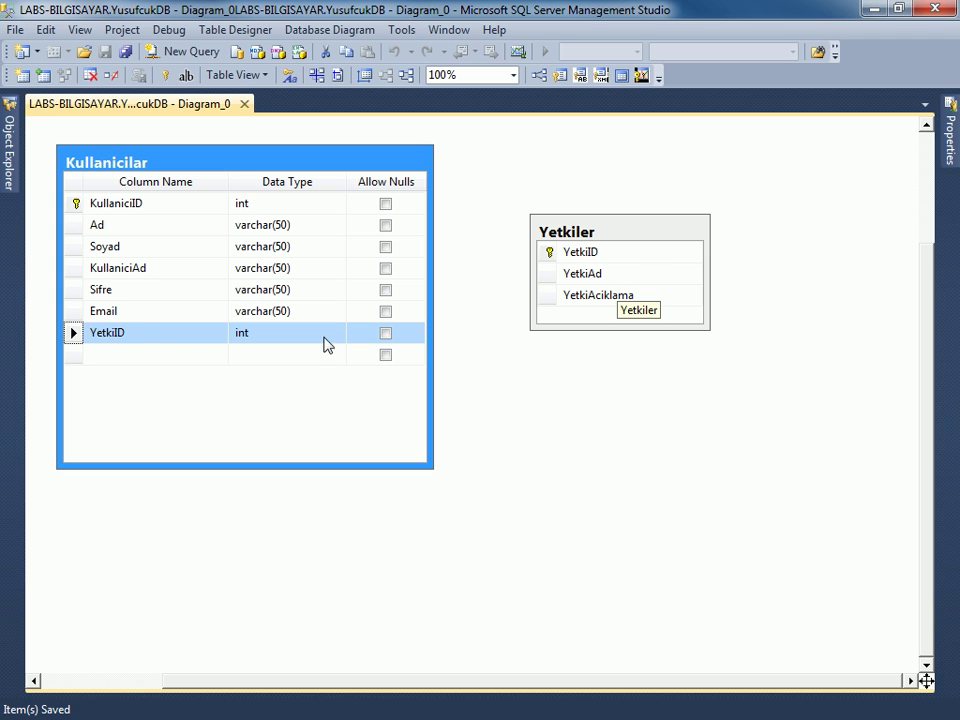
pyautogui.click(140, 334)
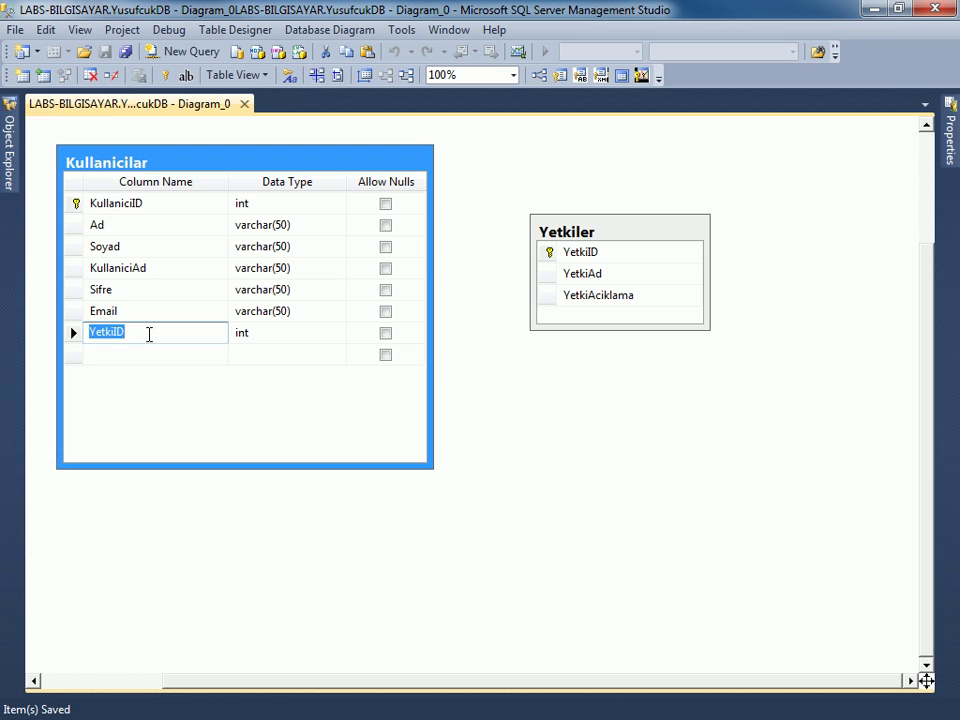
# Drag Yetkiler's YetkiID key row onto Kullanicilar's YetkiID to start a relationship.
pyautogui.click(149, 334)
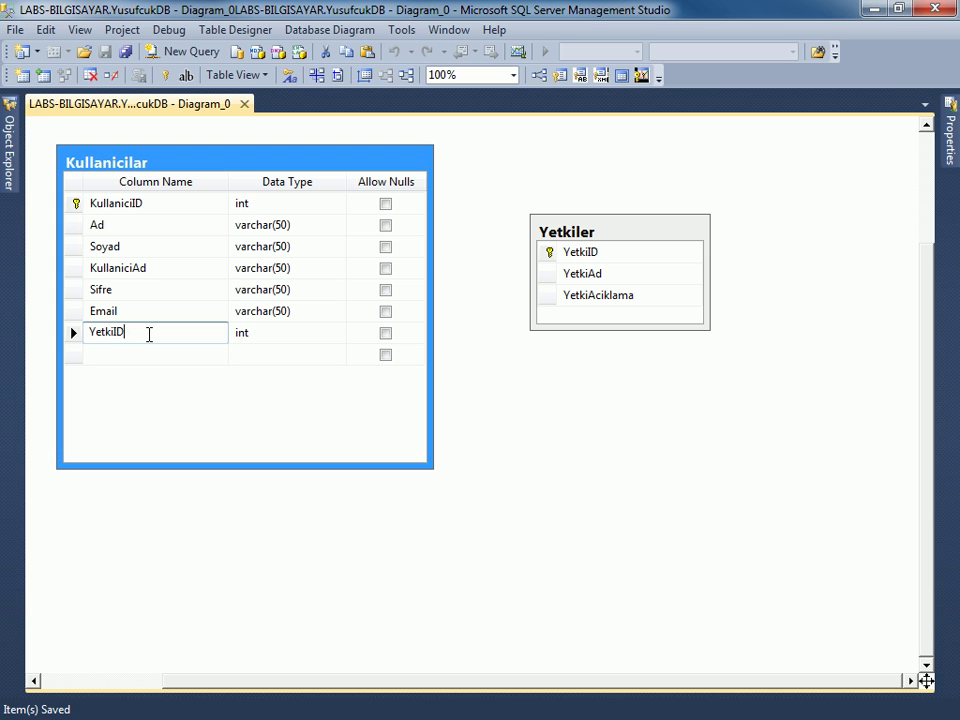
pyautogui.click(510, 357)
pyautogui.click(547, 253)
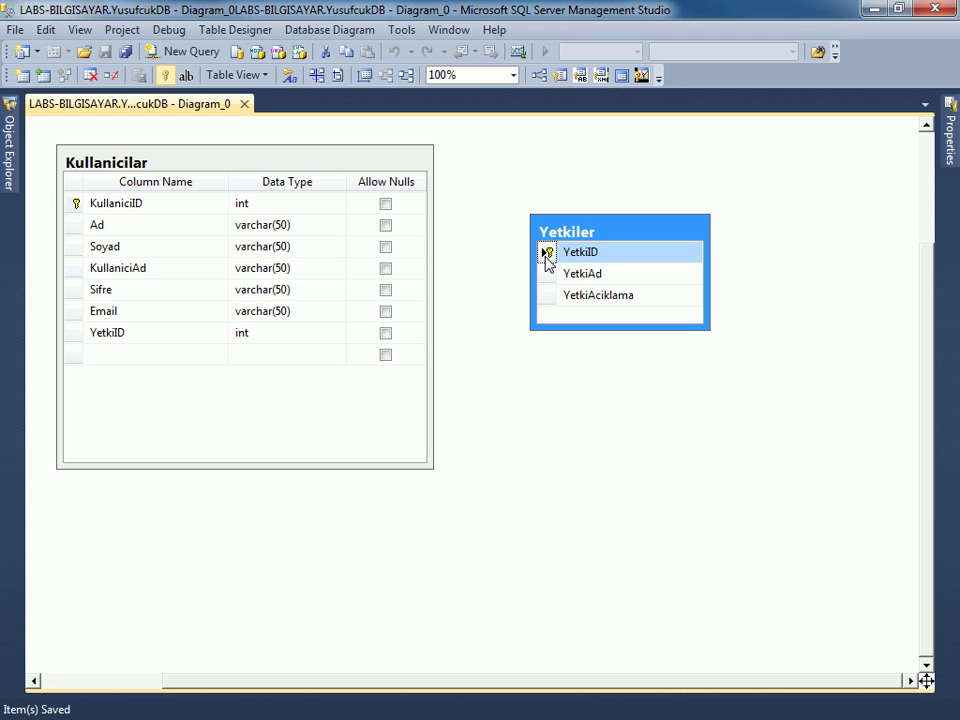
pyautogui.moveTo(547, 255); pyautogui.dragTo(550, 259)
pyautogui.moveTo(550, 259); pyautogui.dragTo(73, 339)
pyautogui.moveTo(72, 337); pyautogui.dragTo(75, 333)
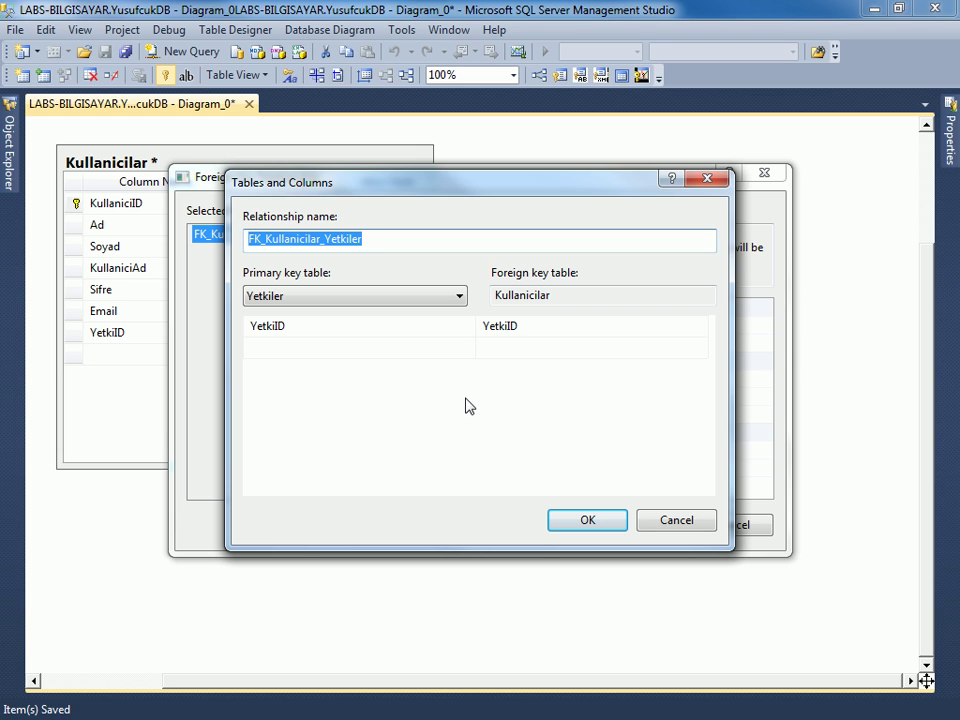
# Keep Yetkiler.YetkiID as the primary key side and Kullanicilar as the foreign key table.
pyautogui.click(405, 296)
pyautogui.click(406, 299)
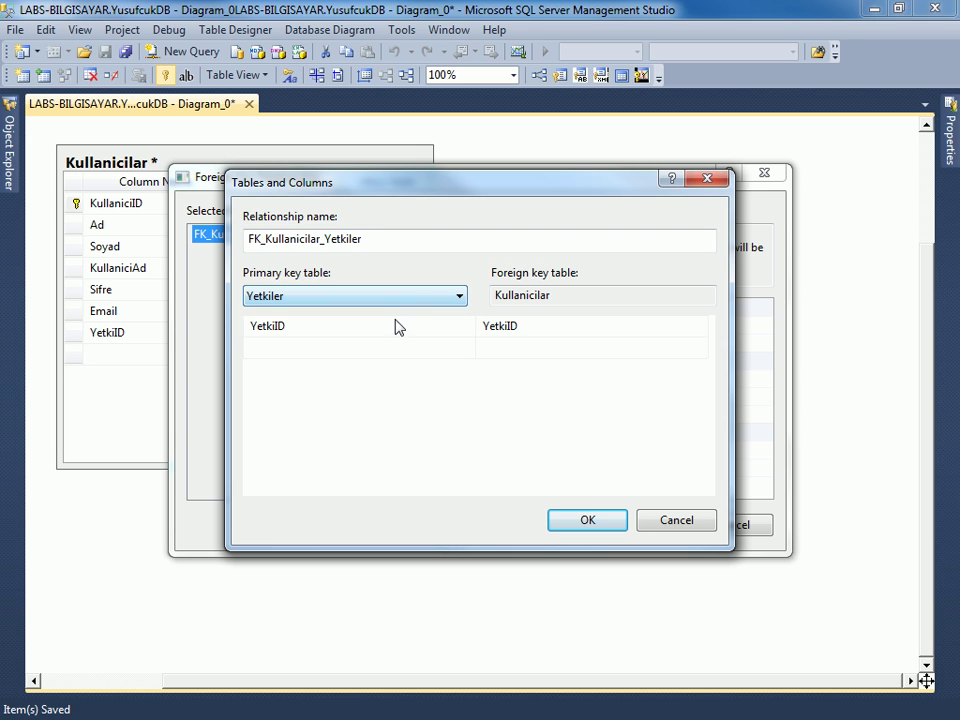
pyautogui.click(332, 327)
pyautogui.click(467, 326)
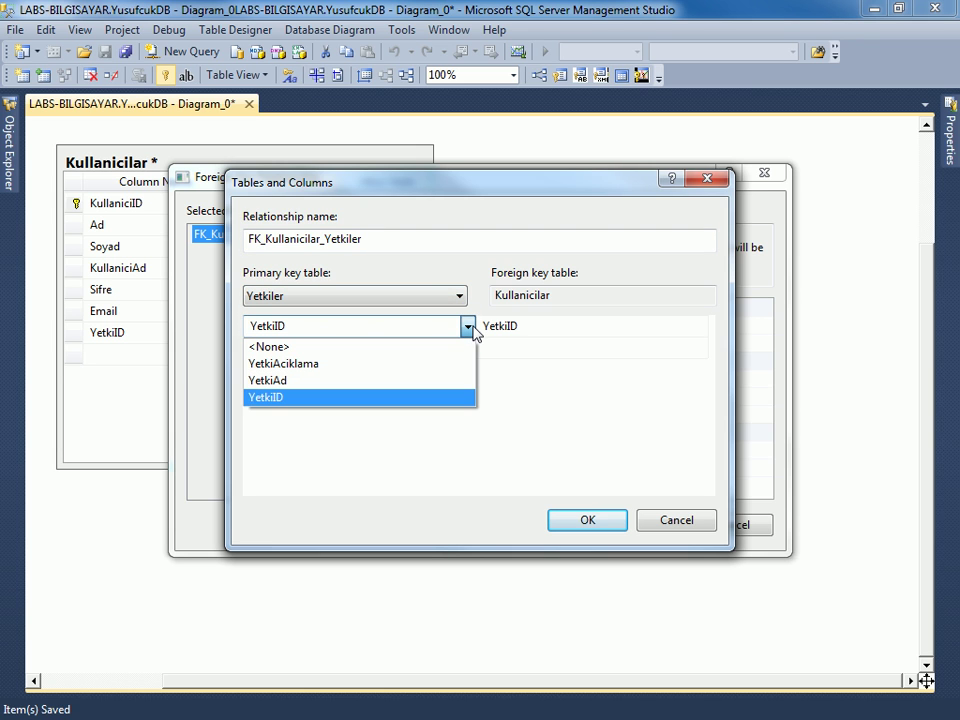
pyautogui.click(467, 327)
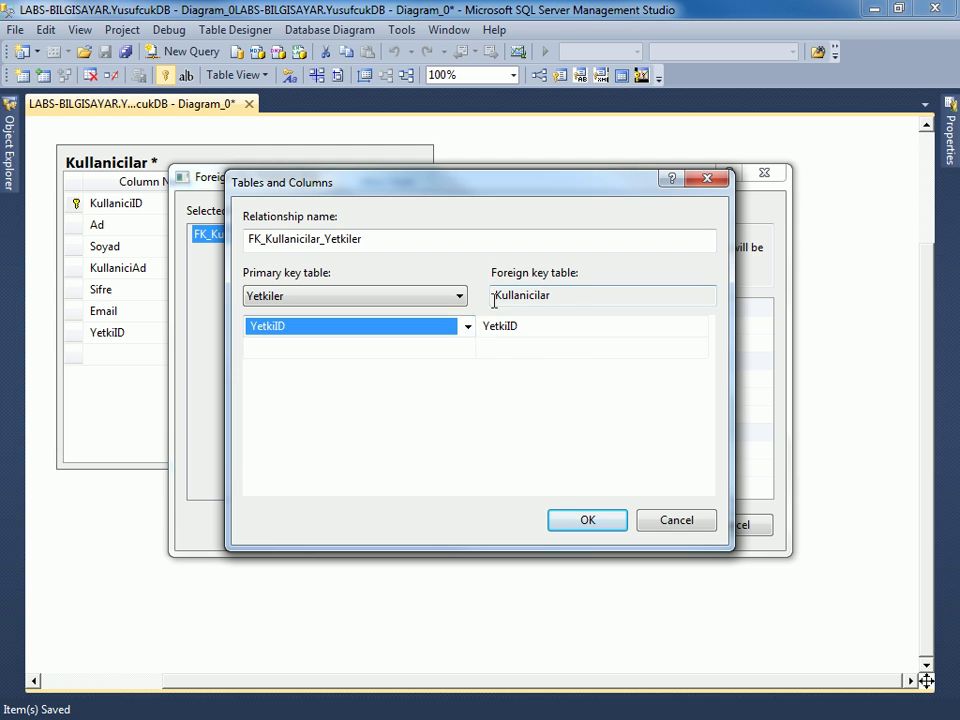
pyautogui.click(527, 298)
pyautogui.moveTo(550, 298); pyautogui.dragTo(496, 295)
pyautogui.click(514, 302)
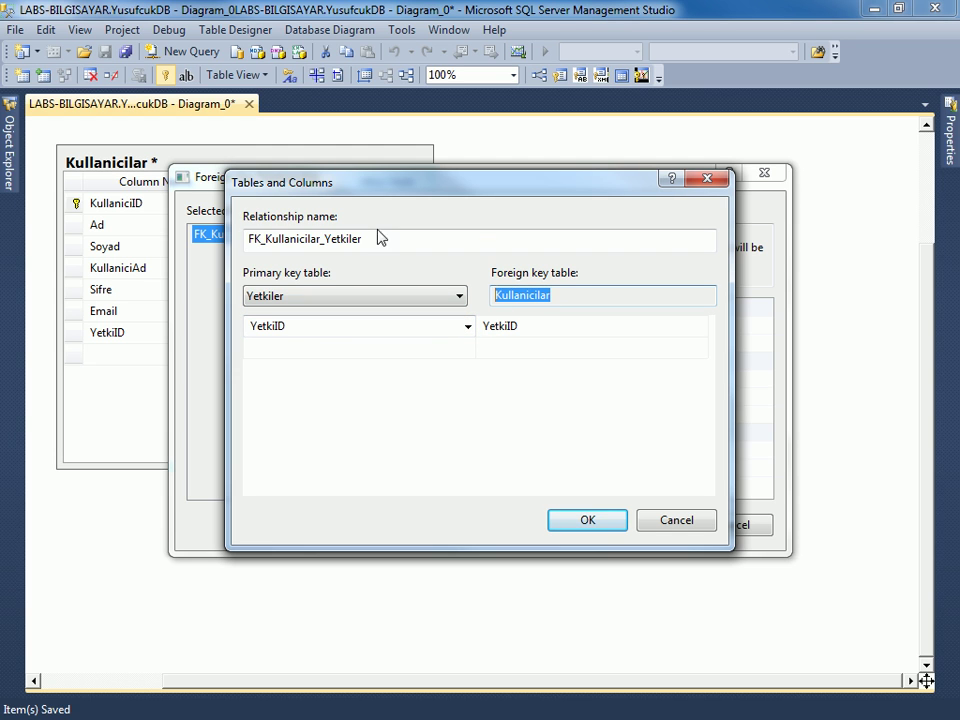
pyautogui.click(570, 293)
pyautogui.moveTo(570, 293); pyautogui.dragTo(480, 298)
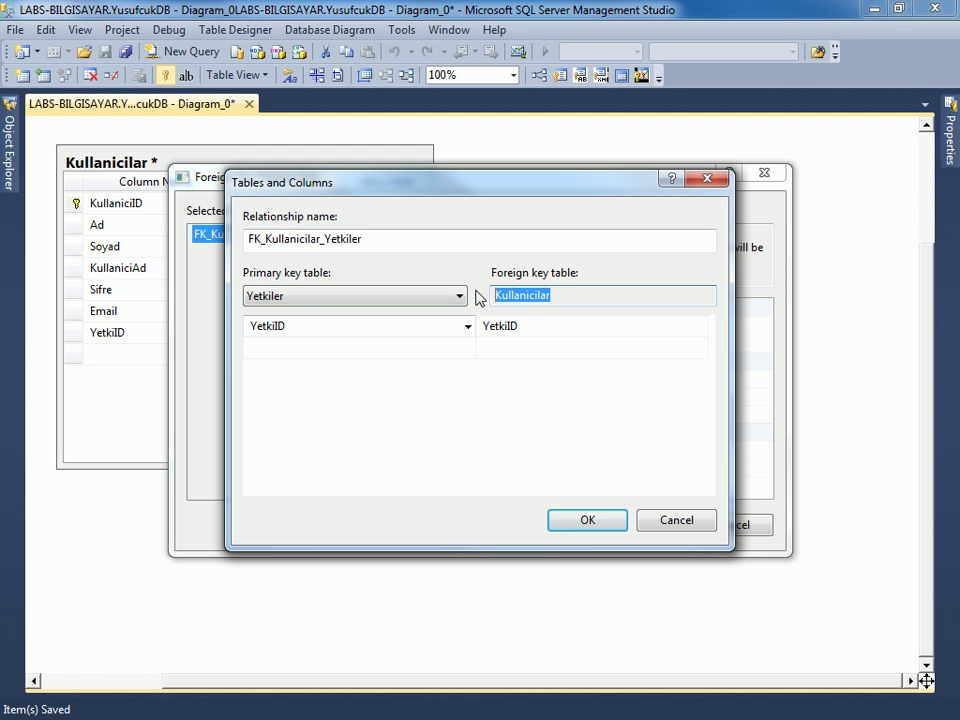
# Map Kullanicilar.YetkiID as the foreign key, create FK_Kullanicilar_Yetkiler, and save both tables.
pyautogui.click(512, 330)
pyautogui.click(707, 332)
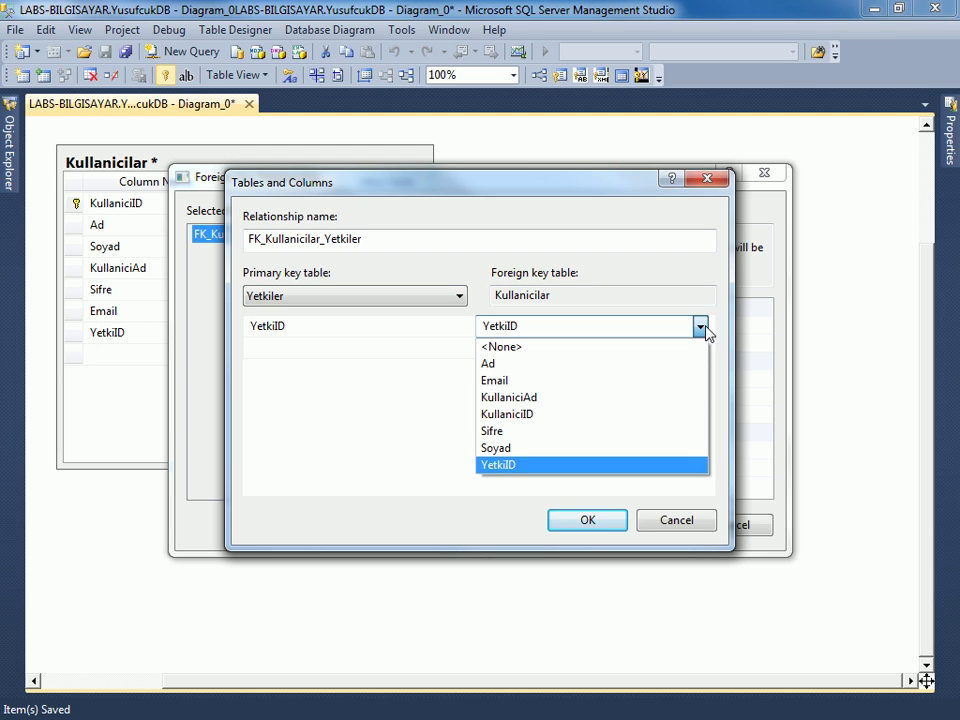
pyautogui.click(706, 332)
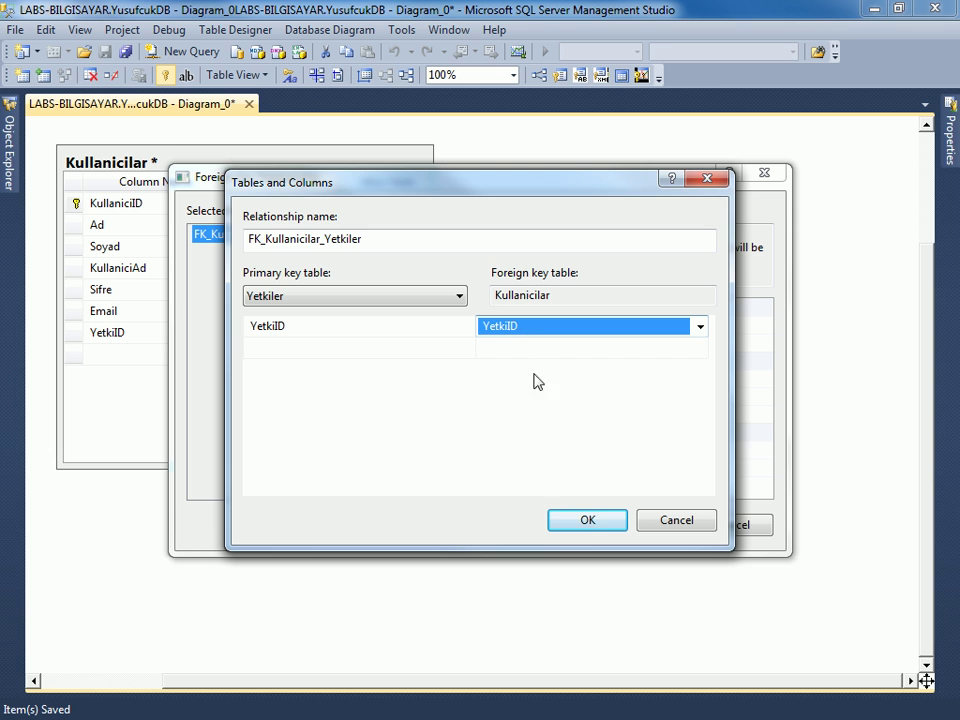
pyautogui.click(590, 523)
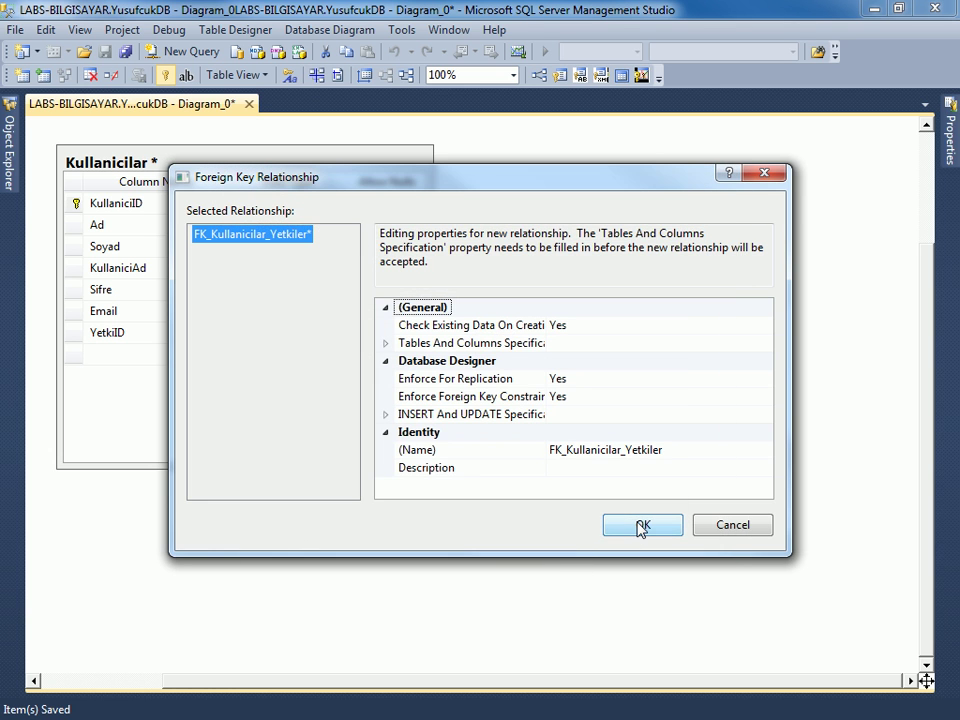
pyautogui.click(641, 526)
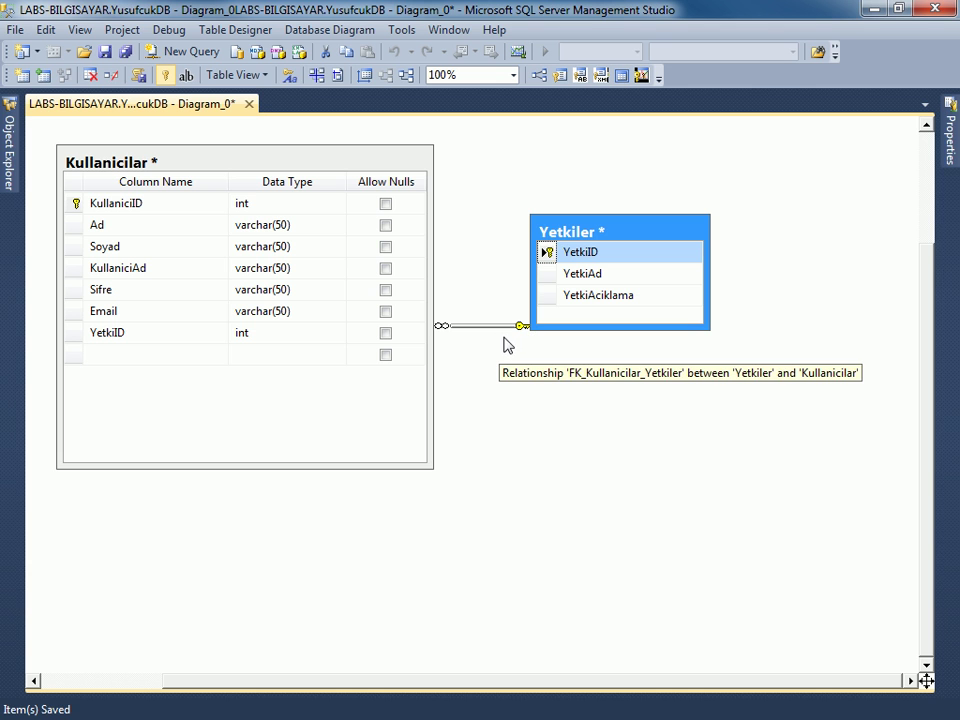
pyautogui.hotkey('ctrl', 's')
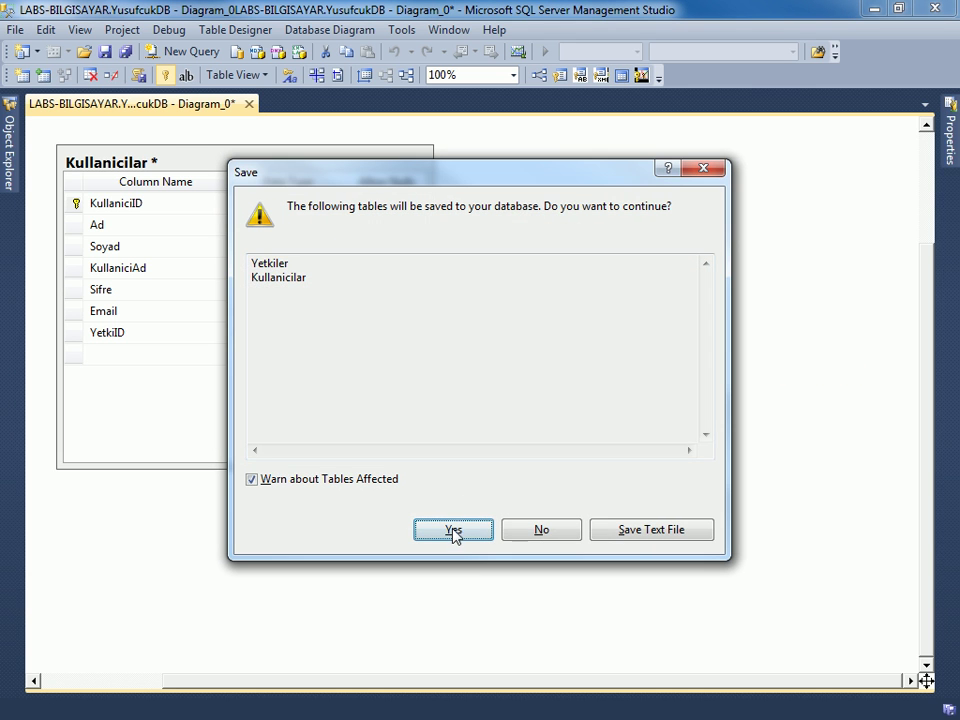
pyautogui.click(453, 531)
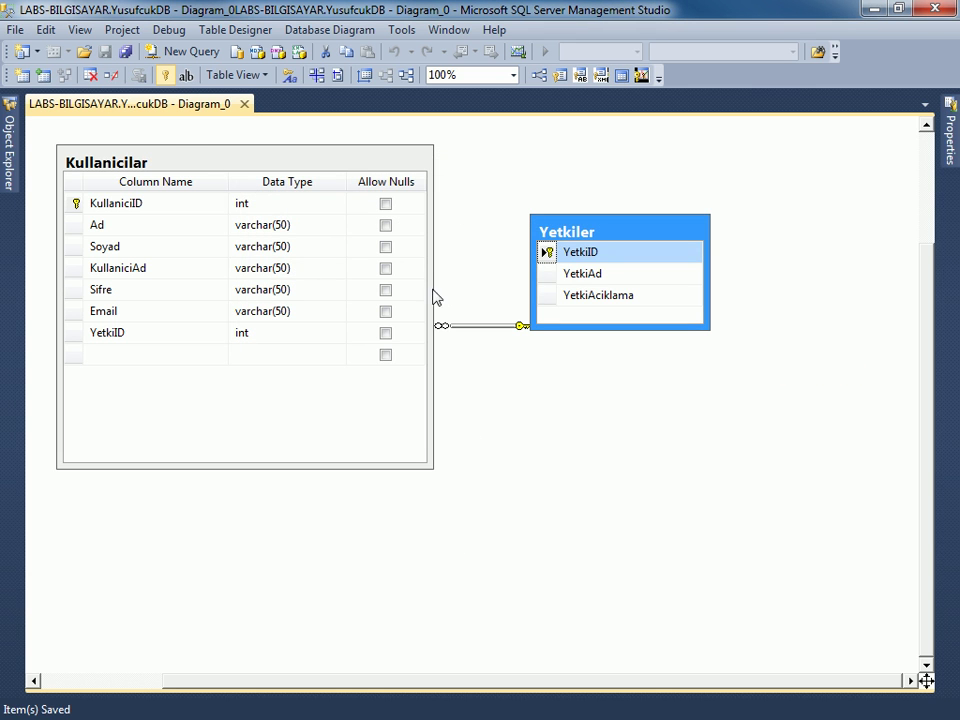
# Switch Kullanicilar to the Column Names table view.
pyautogui.click(388, 165)
pyautogui.rightClick(389, 164)
pyautogui.moveTo(478, 178)
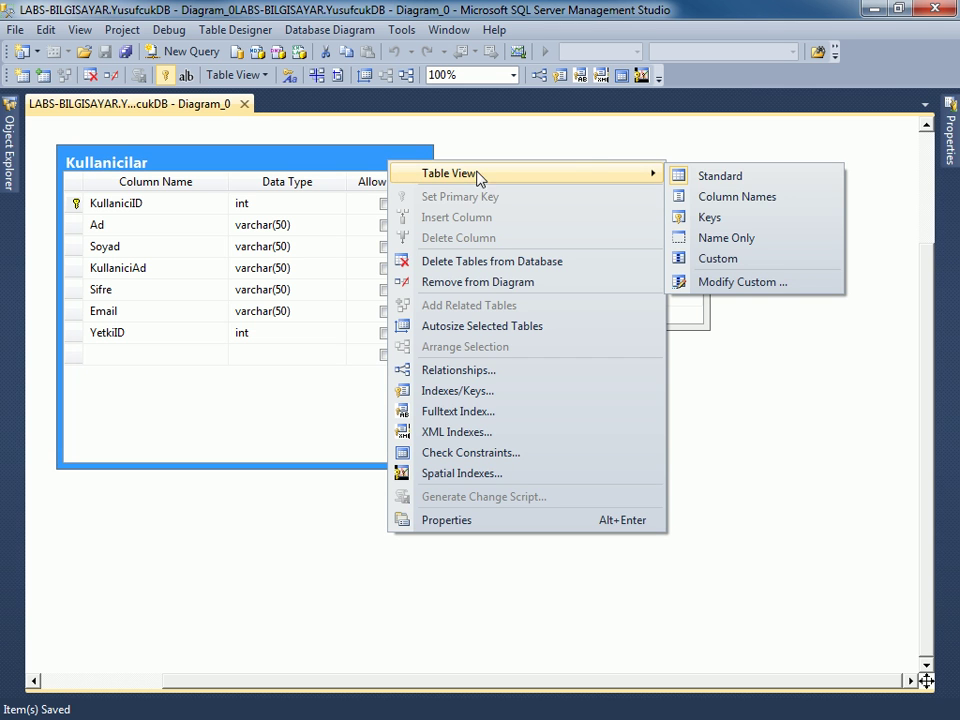
pyautogui.click(738, 198)
# Move Yetkiler closer to Kullanicilar and shift Kullanicilar slightly right.
pyautogui.moveTo(594, 234); pyautogui.dragTo(413, 277)
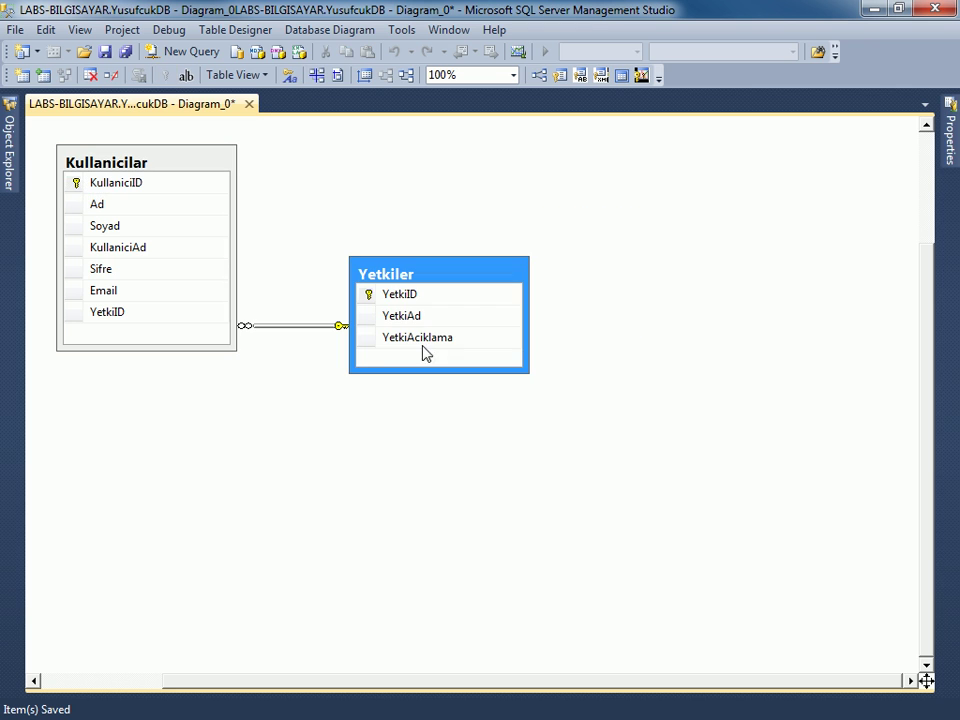
pyautogui.click(140, 158)
pyautogui.moveTo(140, 158); pyautogui.dragTo(161, 158)
pyautogui.click(261, 492)
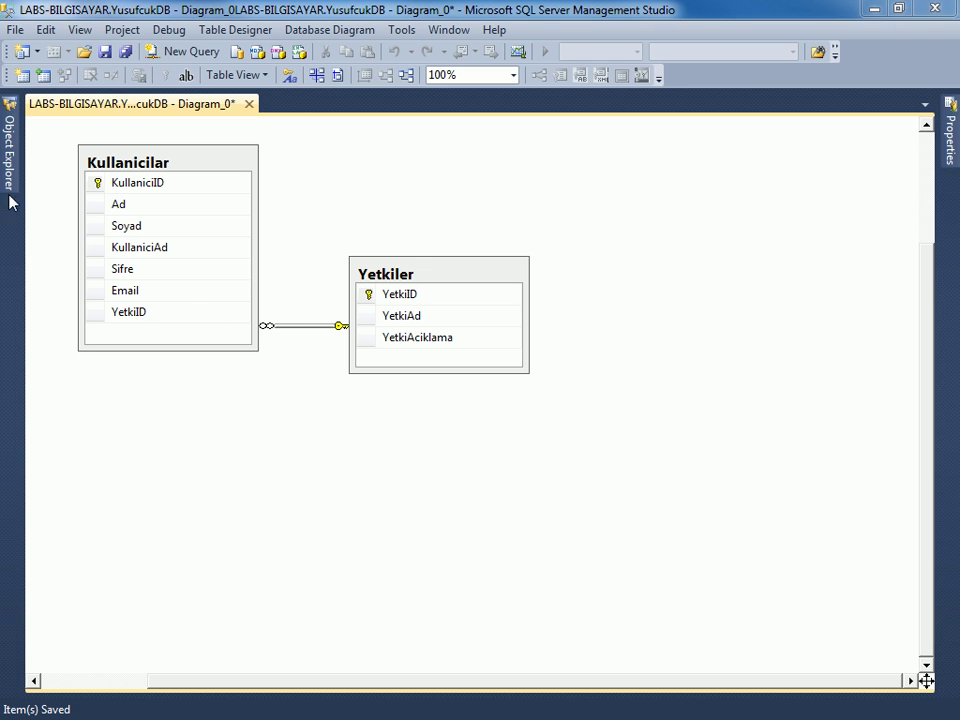
# Pin Object Explorer beside the diagram and narrow it to widen the diagram area.
pyautogui.moveTo(9, 150)
pyautogui.click(274, 99)
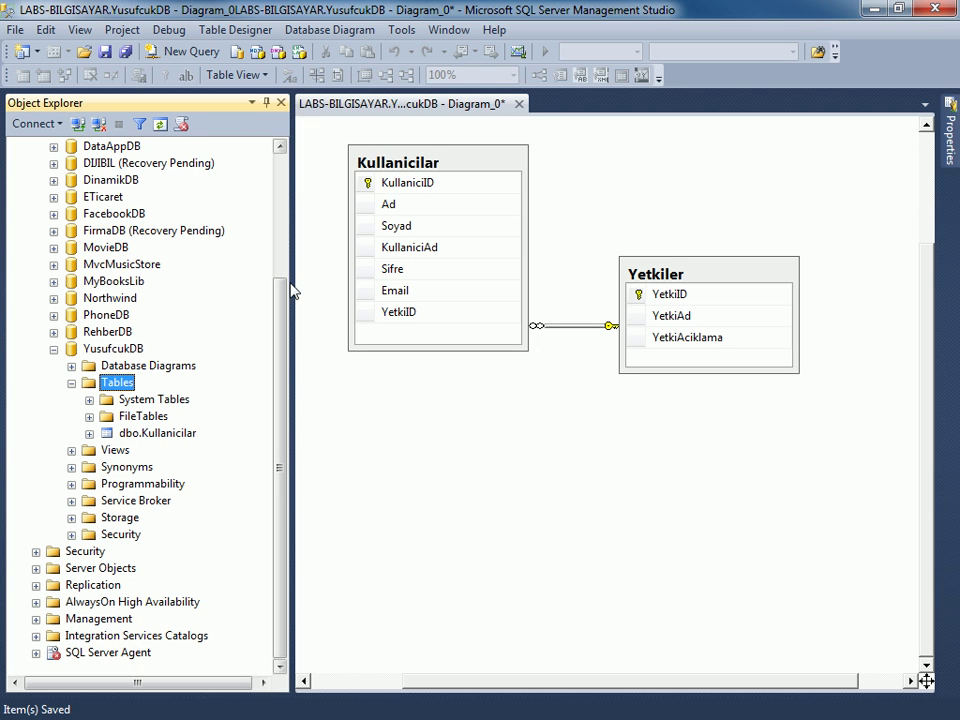
pyautogui.moveTo(281, 279); pyautogui.dragTo(270, 279)
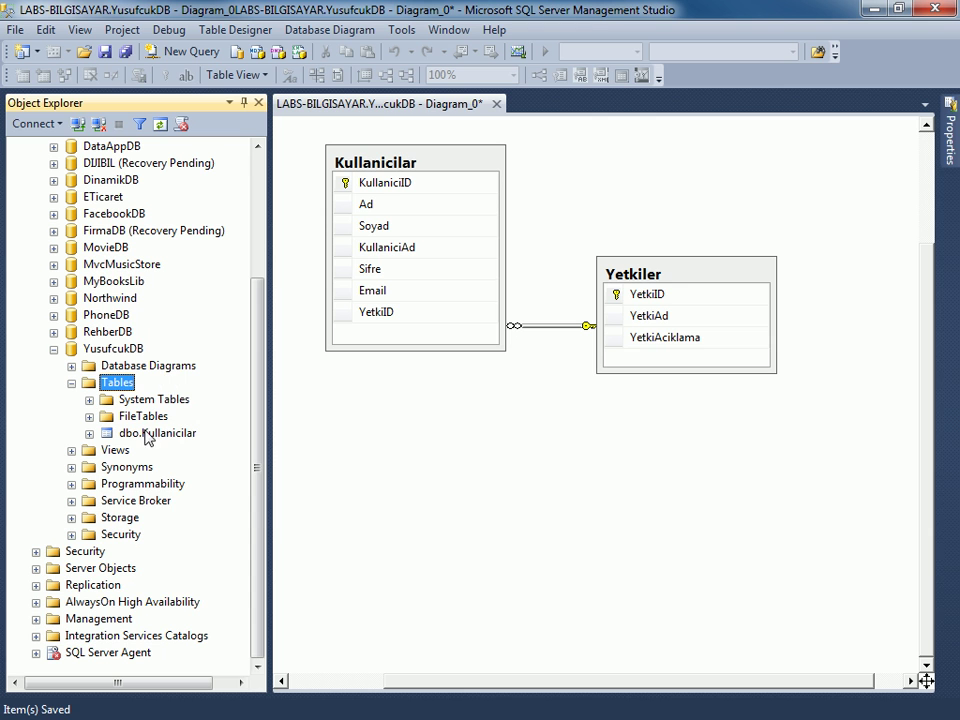
# Refresh YusufcukDB's Tables folder so Yetkiler appears, then select Kullanicilar's YetkiID column.
pyautogui.rightClick(114, 382)
pyautogui.click(183, 517)
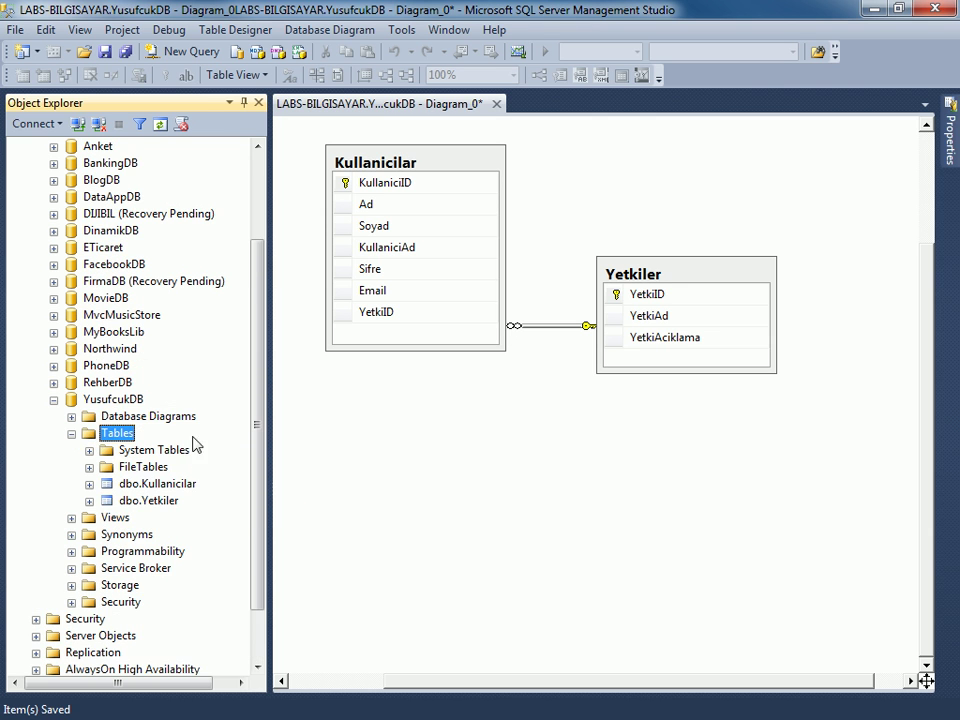
pyautogui.moveTo(256, 430); pyautogui.dragTo(260, 466)
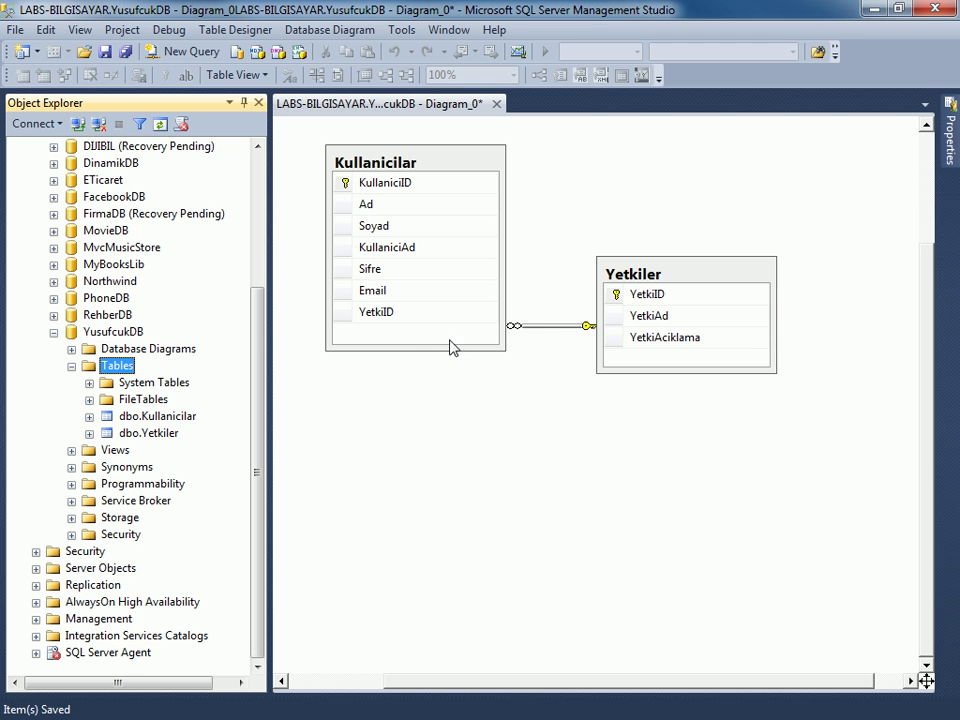
pyautogui.click(431, 321)
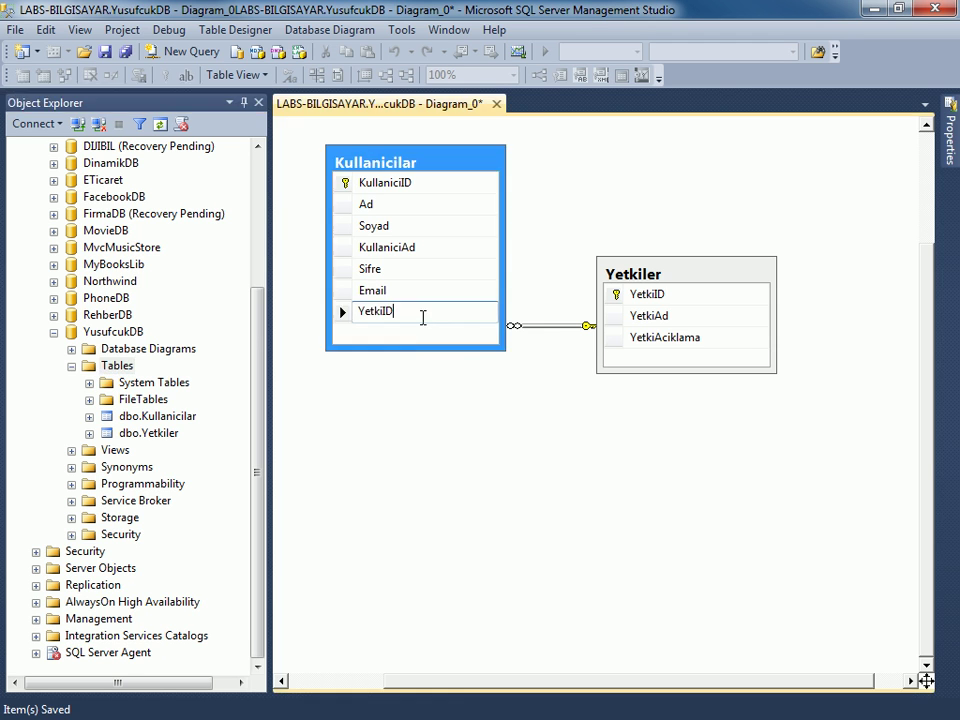